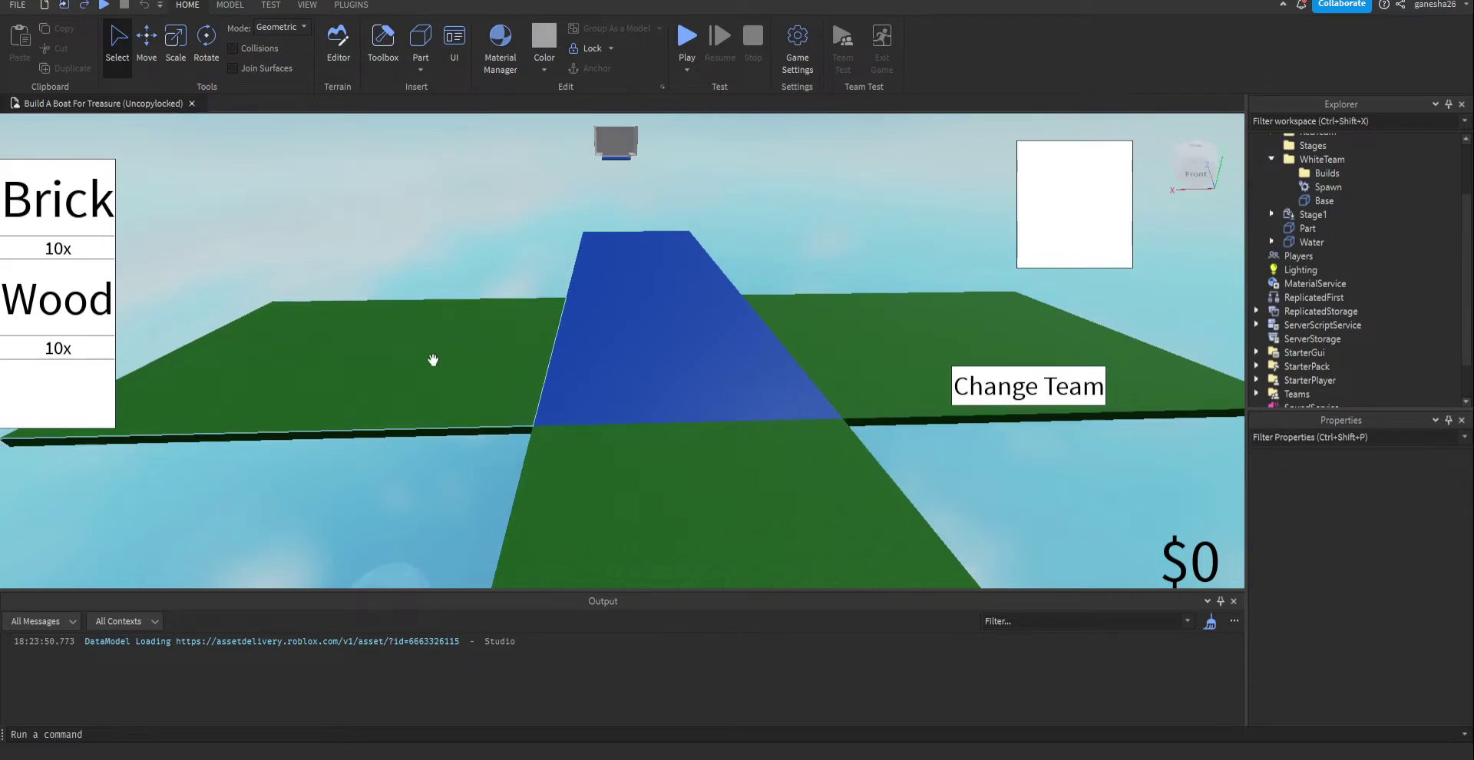
# - Expand the BlueTeam folder in the workspace and insert a new folder into it
pyautogui.moveTo(431, 358); pyautogui.dragTo(433, 360, button='right')
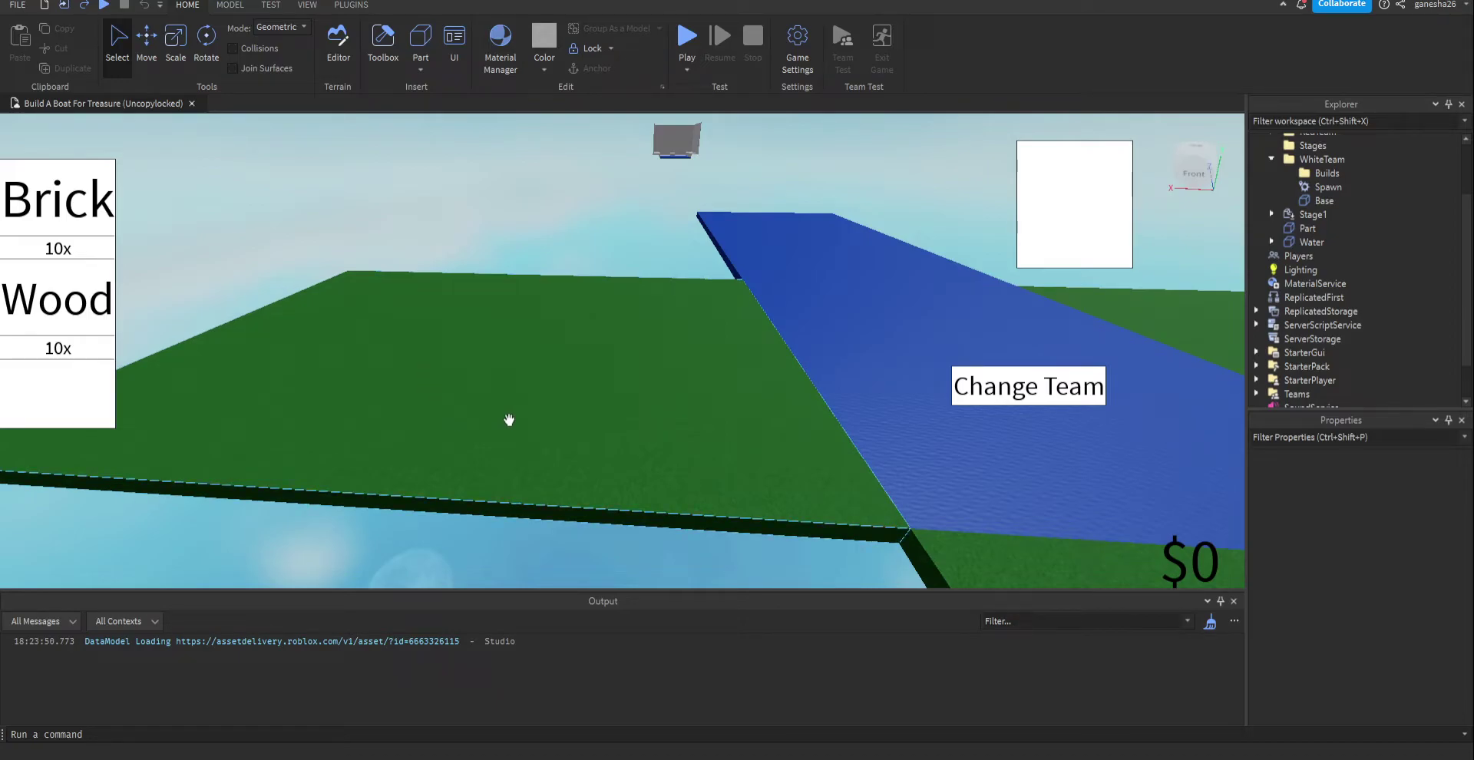
pyautogui.moveTo(509, 420); pyautogui.dragTo(526, 420, button='right')
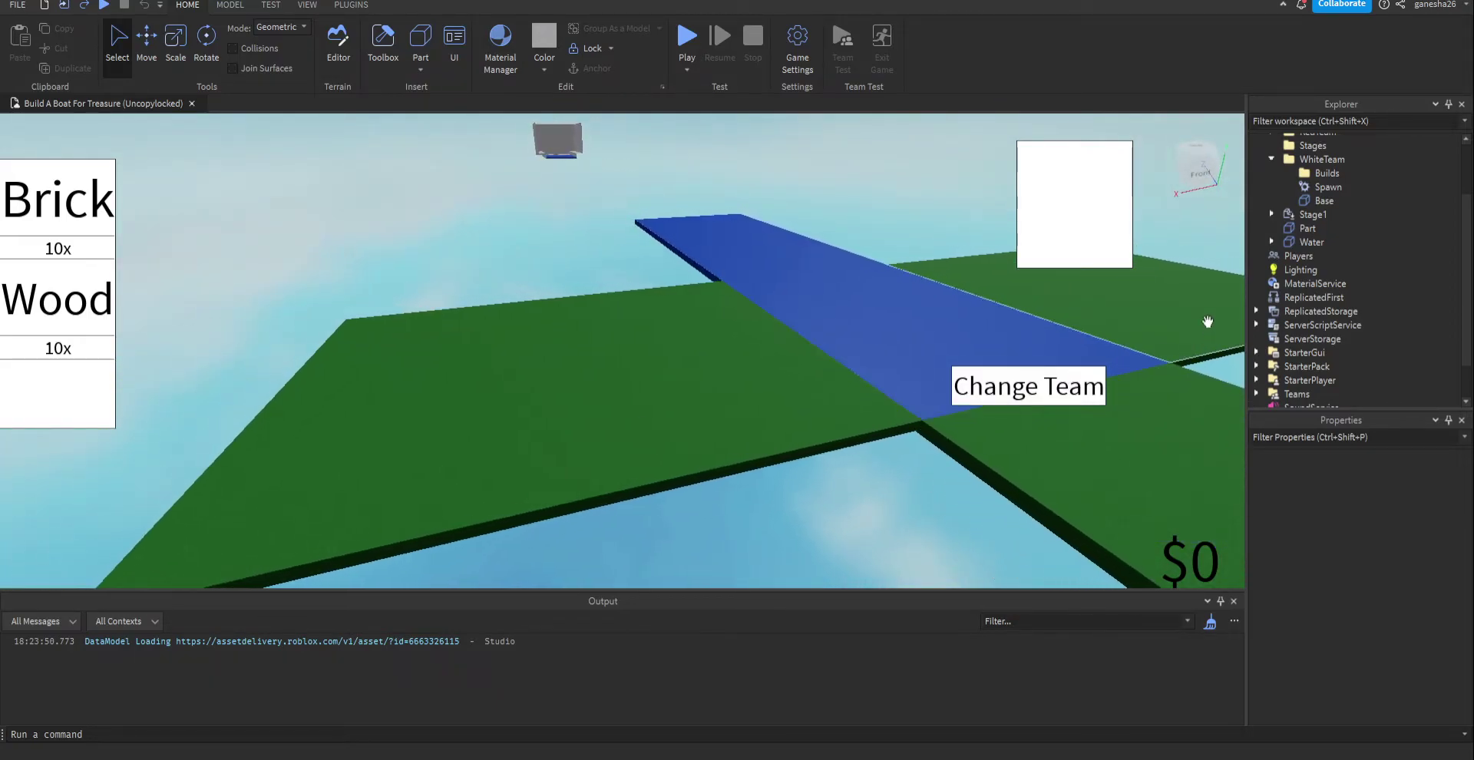
pyautogui.scroll(1, 1279, 234)
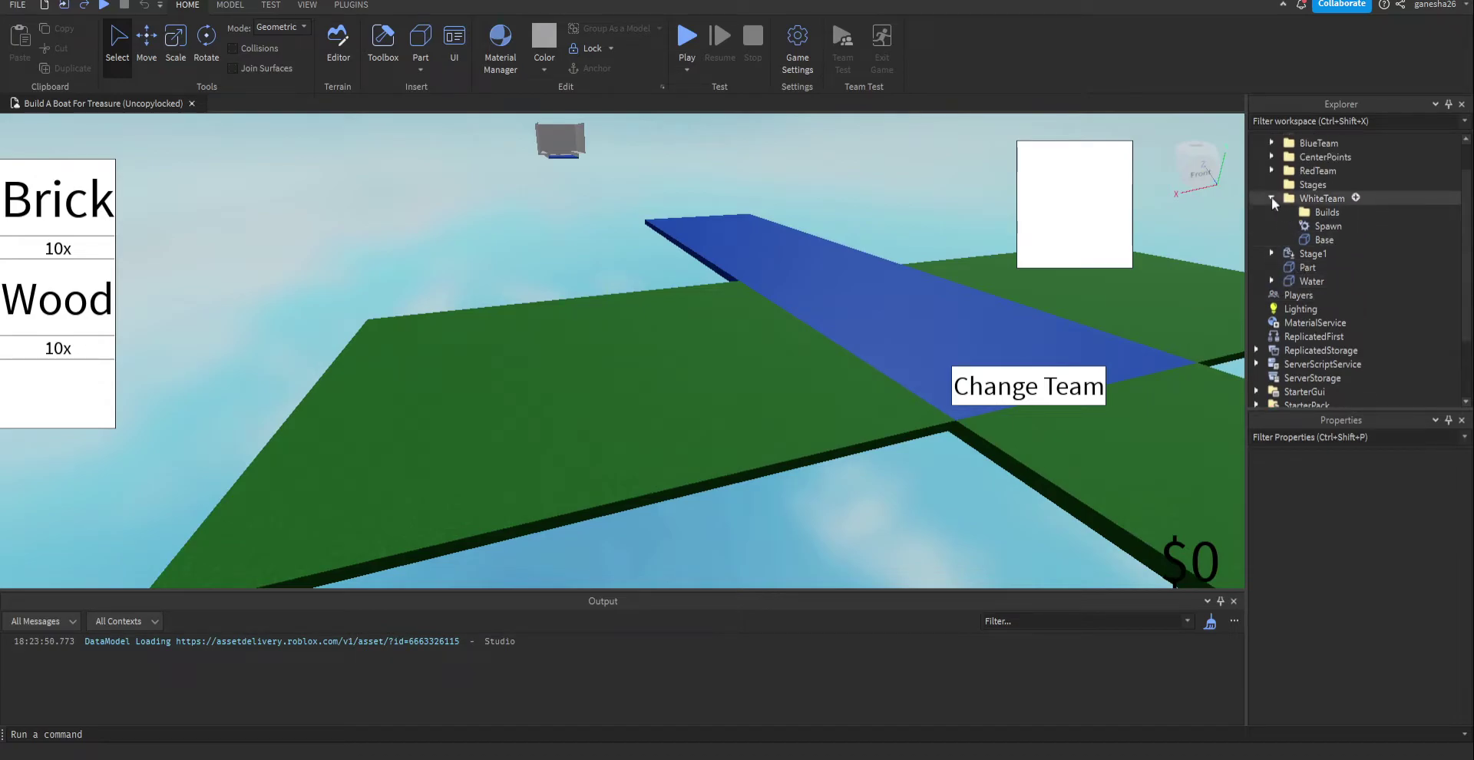
pyautogui.click(1271, 197)
pyautogui.scroll(1, 1277, 195)
pyautogui.click(1271, 182)
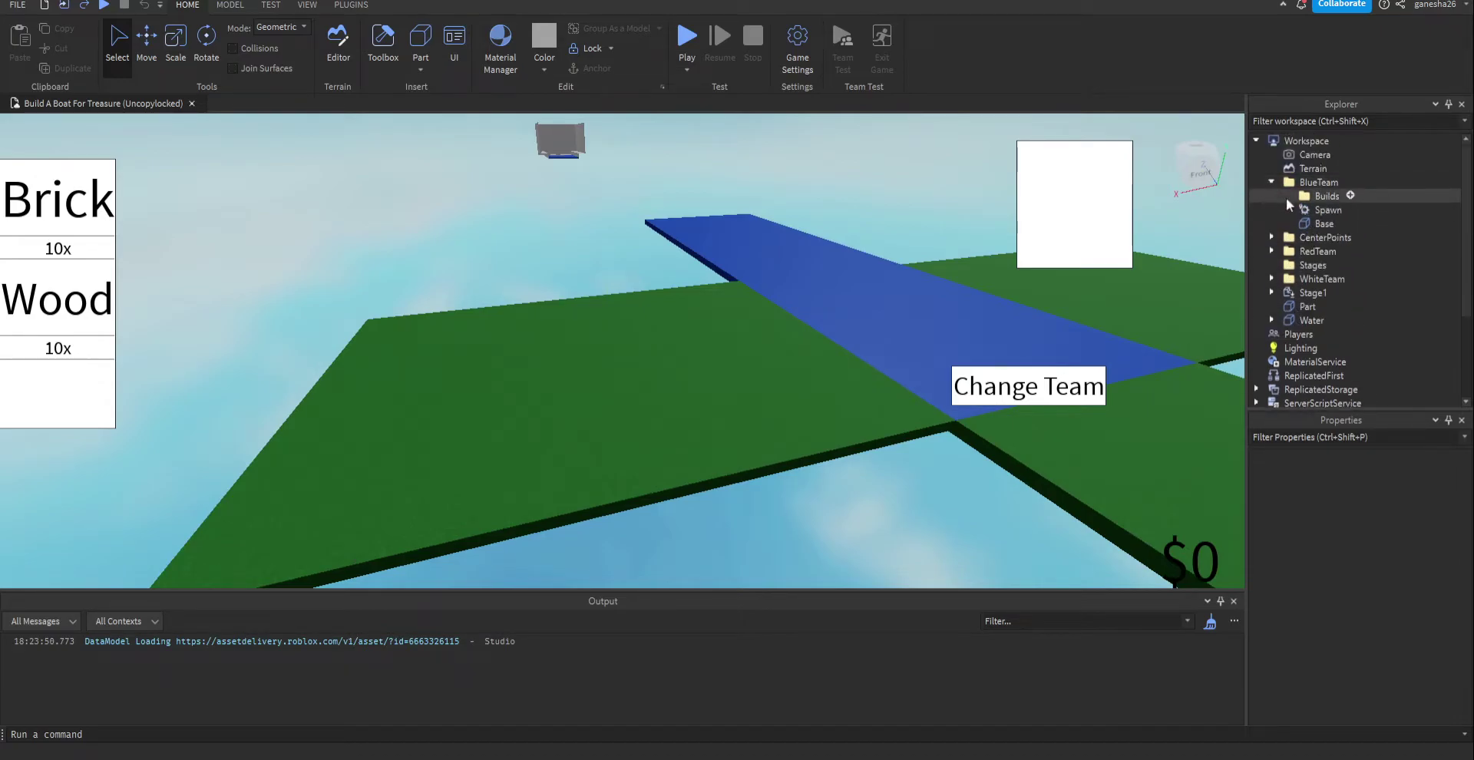
pyautogui.click(1305, 197)
pyautogui.click(1321, 182)
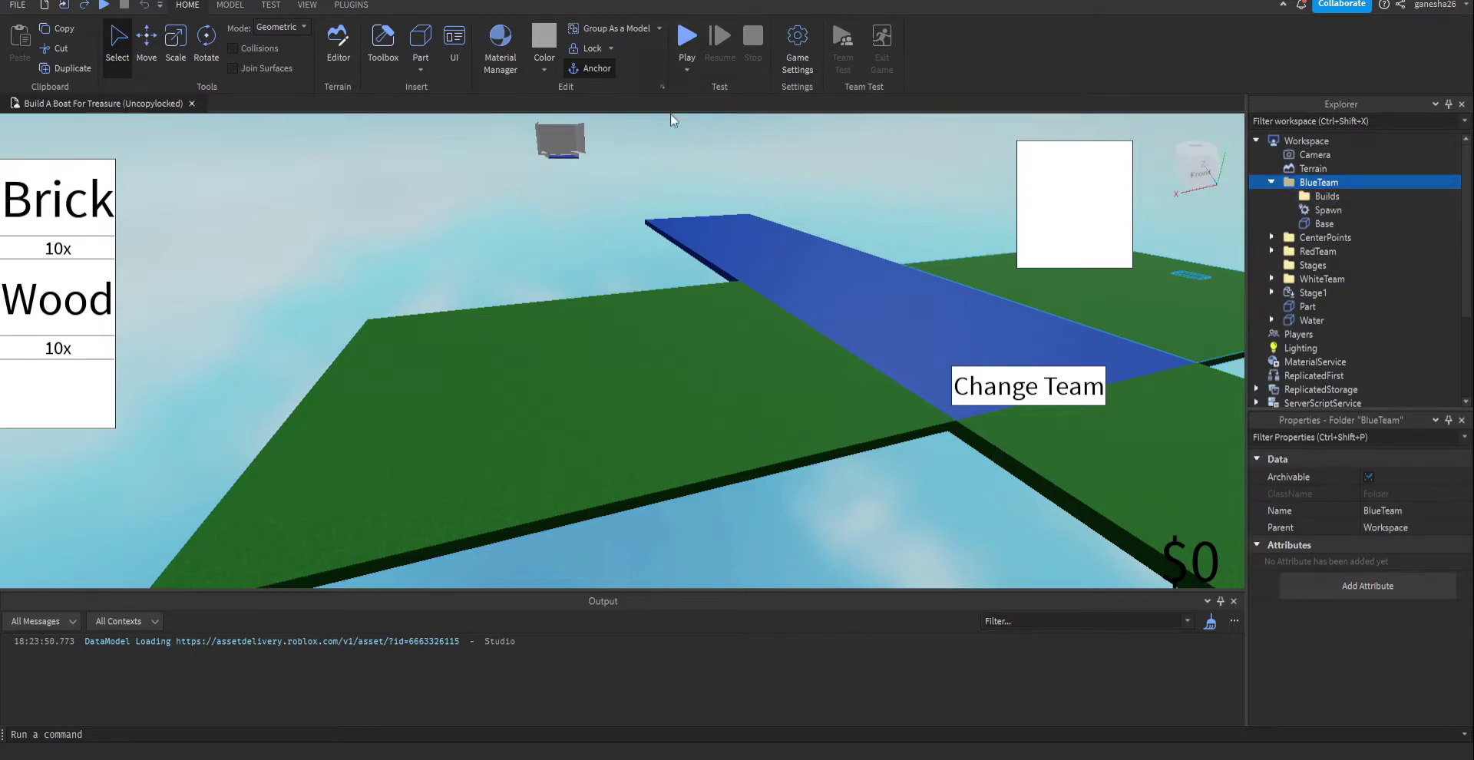
pyautogui.hotkey('ctrl', 'y')
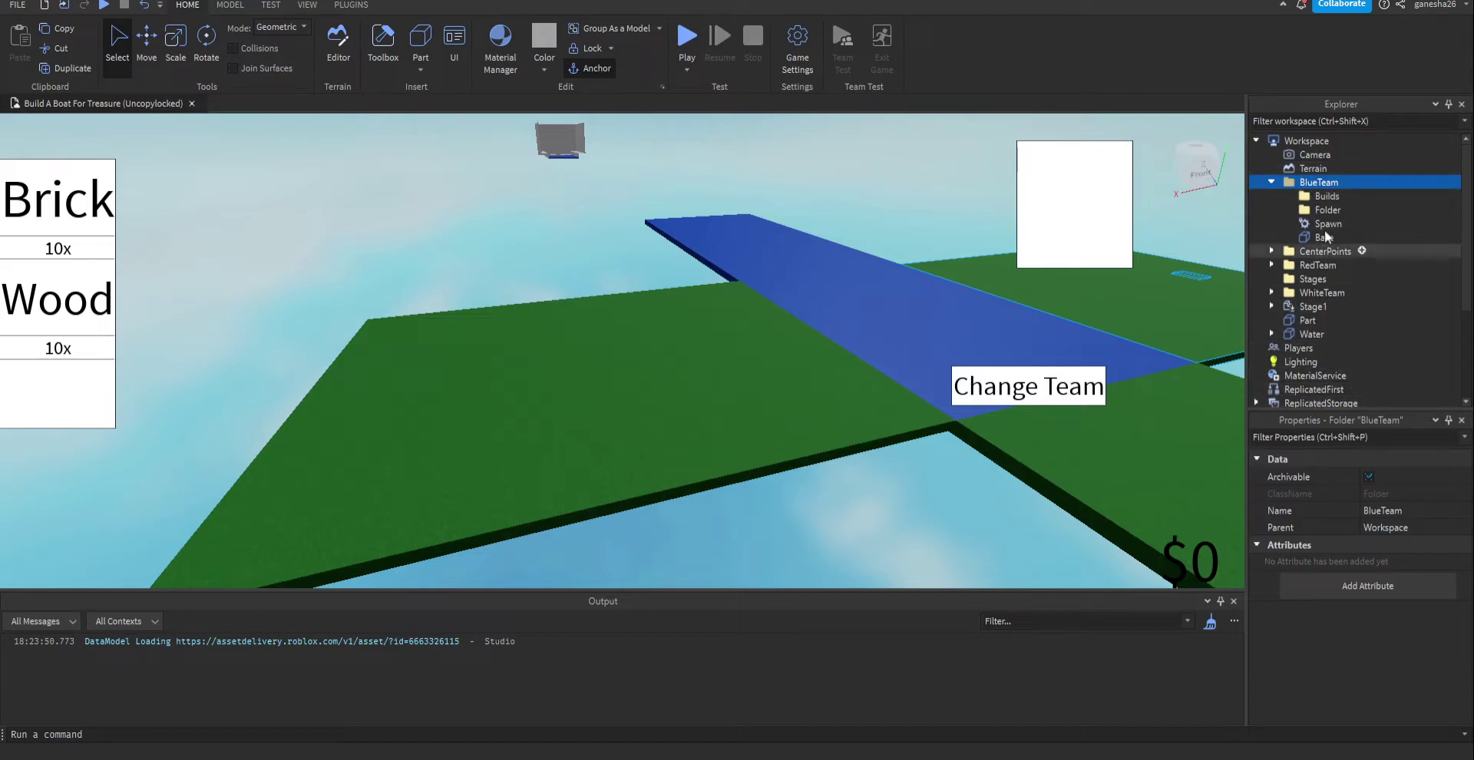
# - Rename the new folder inside BlueTeam as Bounds
pyautogui.click(1327, 197)
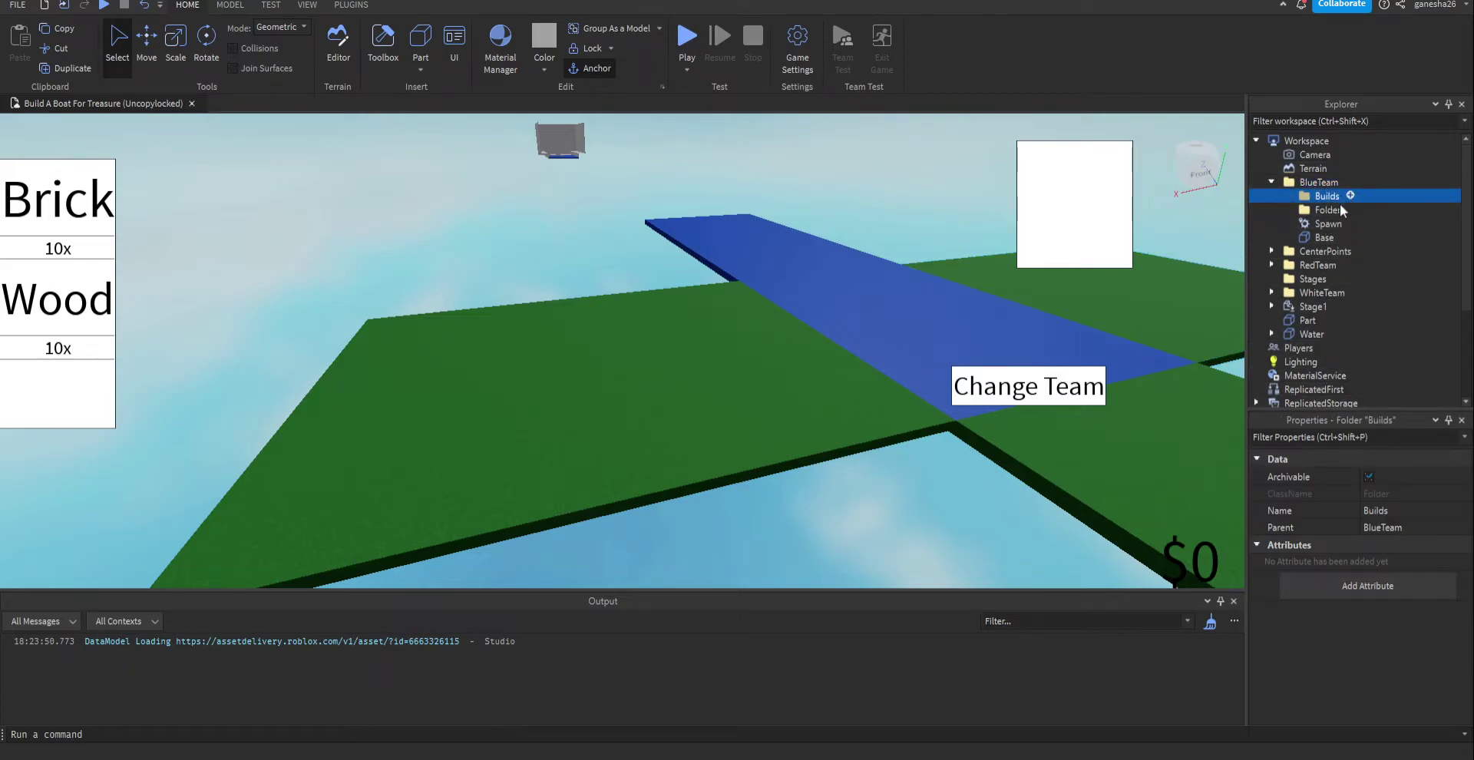
pyautogui.click(1337, 211)
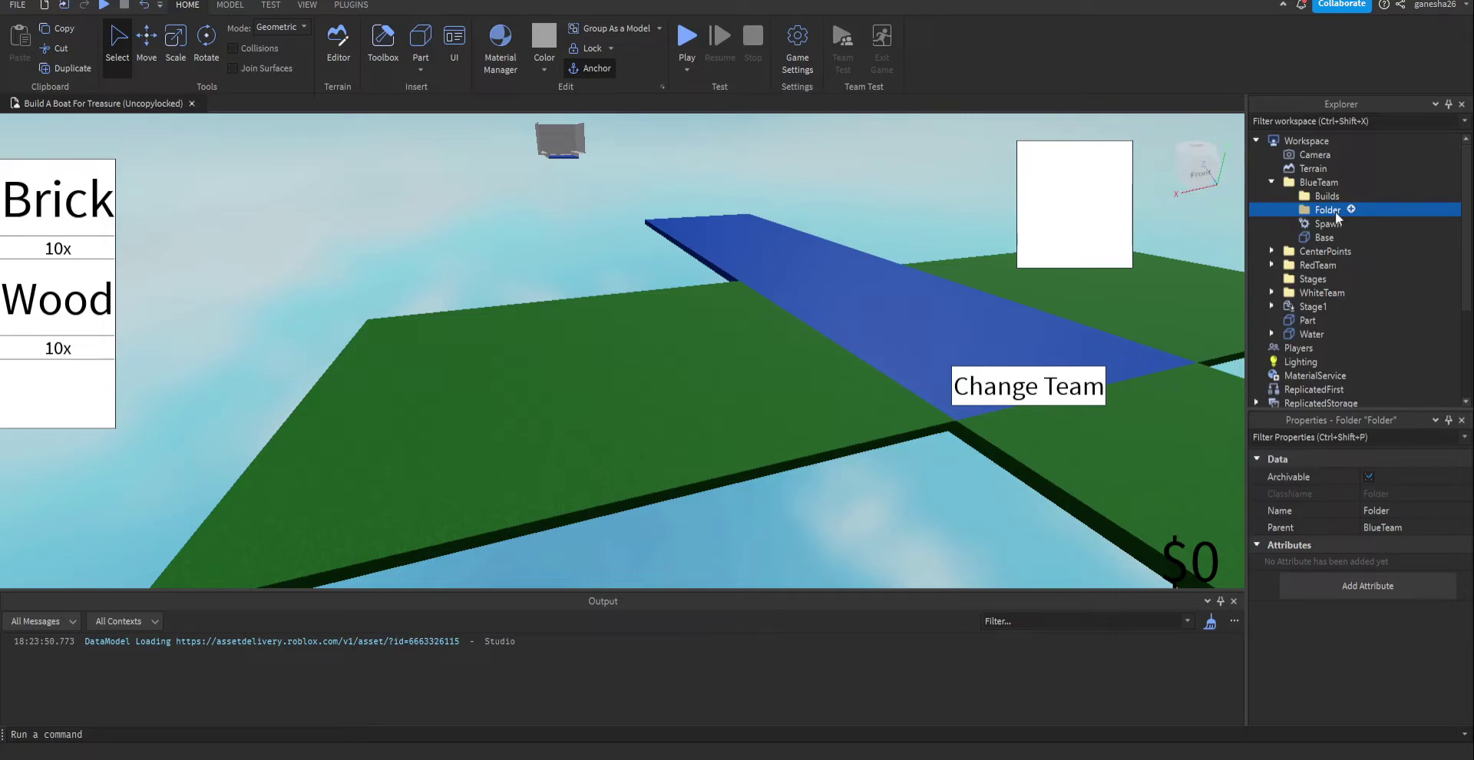
pyautogui.click(1397, 510)
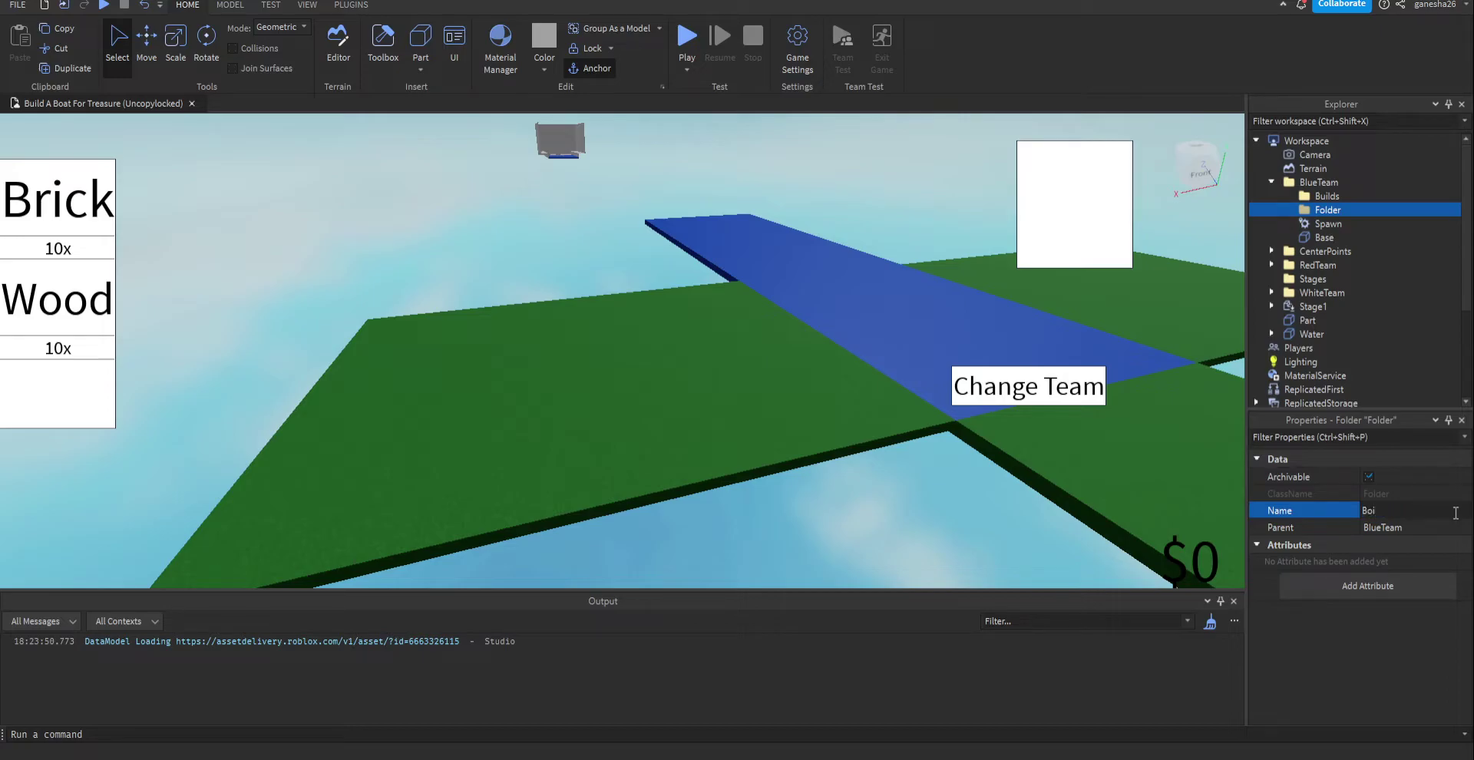
pyautogui.press('Return')
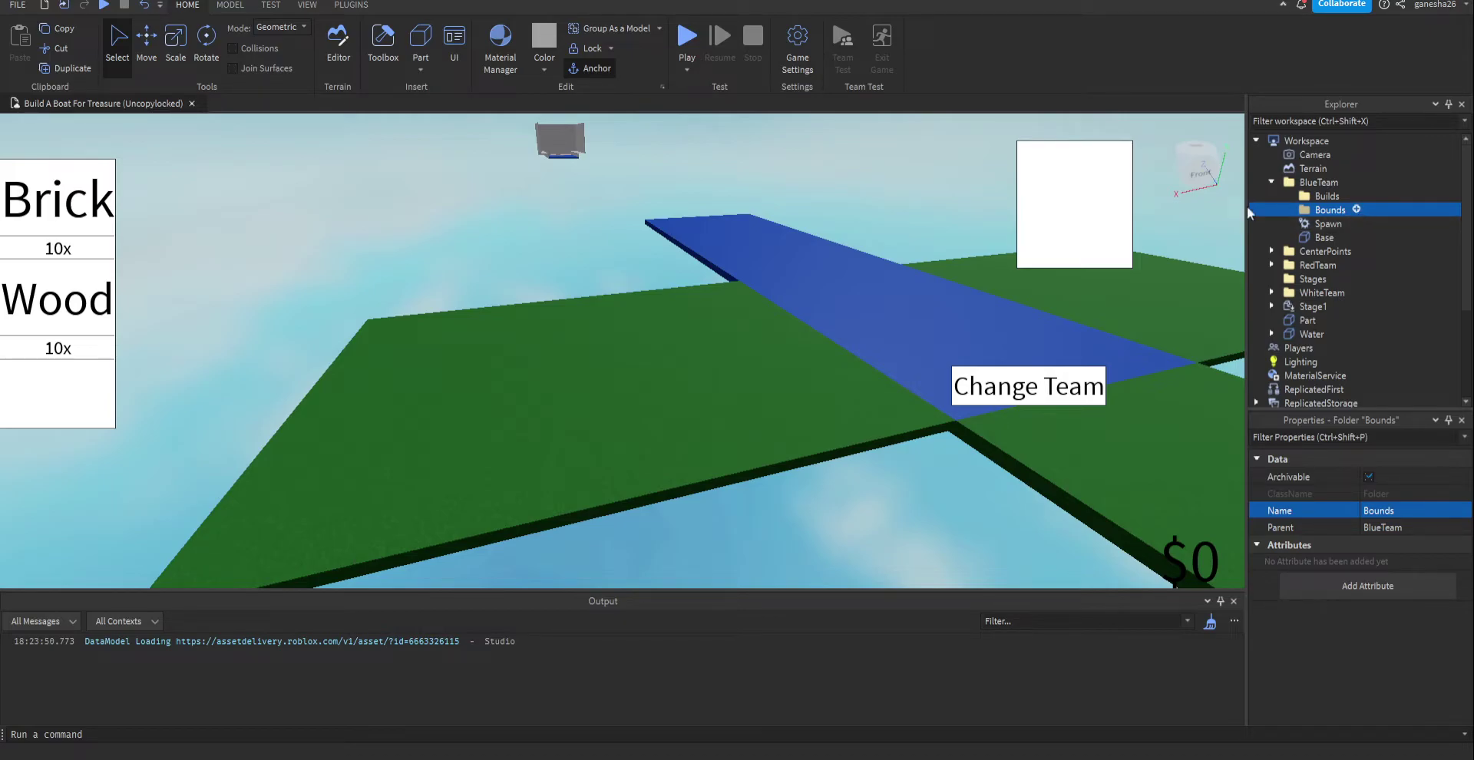
# - Insert a folder inside Bounds and name it X
pyautogui.click(1145, 219)
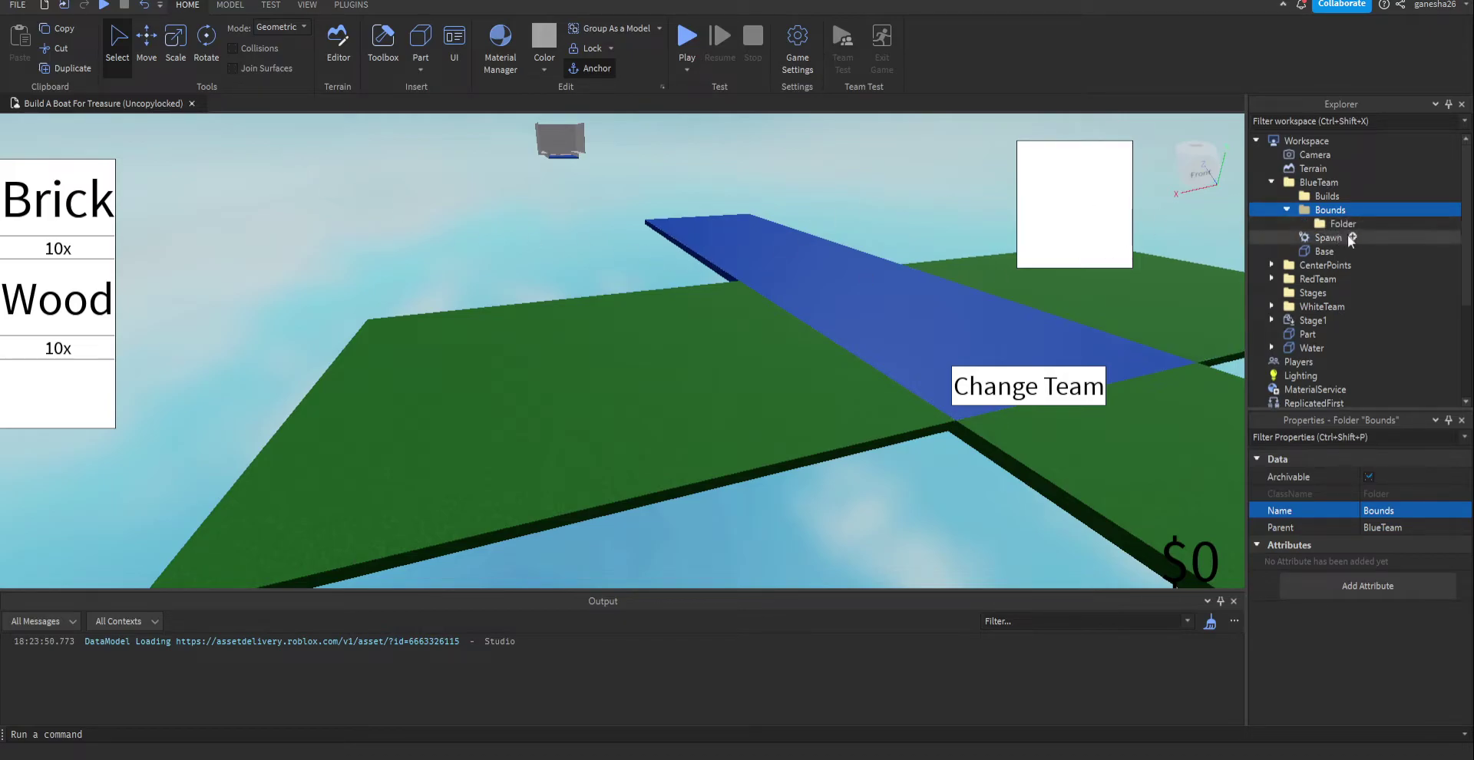
pyautogui.click(1344, 224)
pyautogui.click(1392, 510)
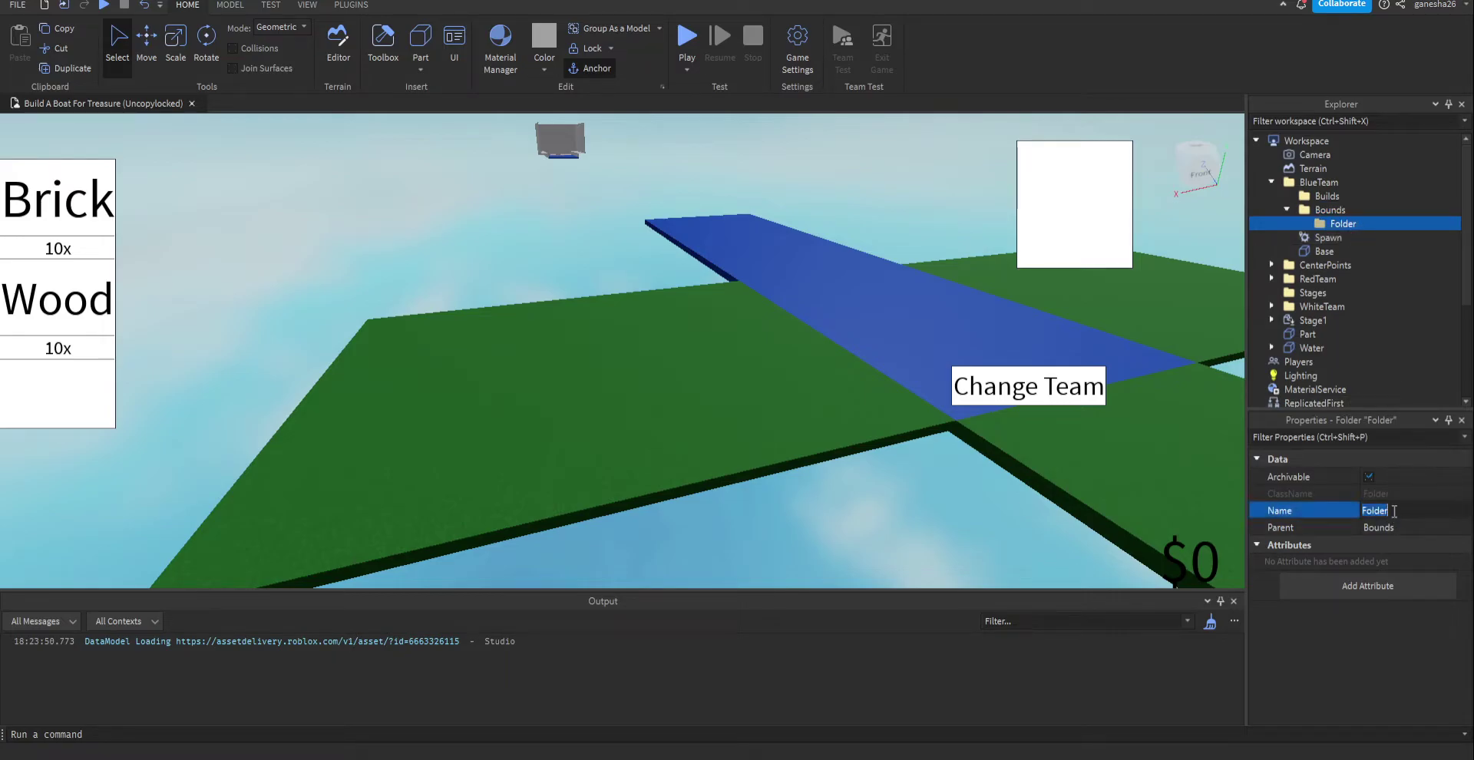
pyautogui.write('X')
pyautogui.press('Return')
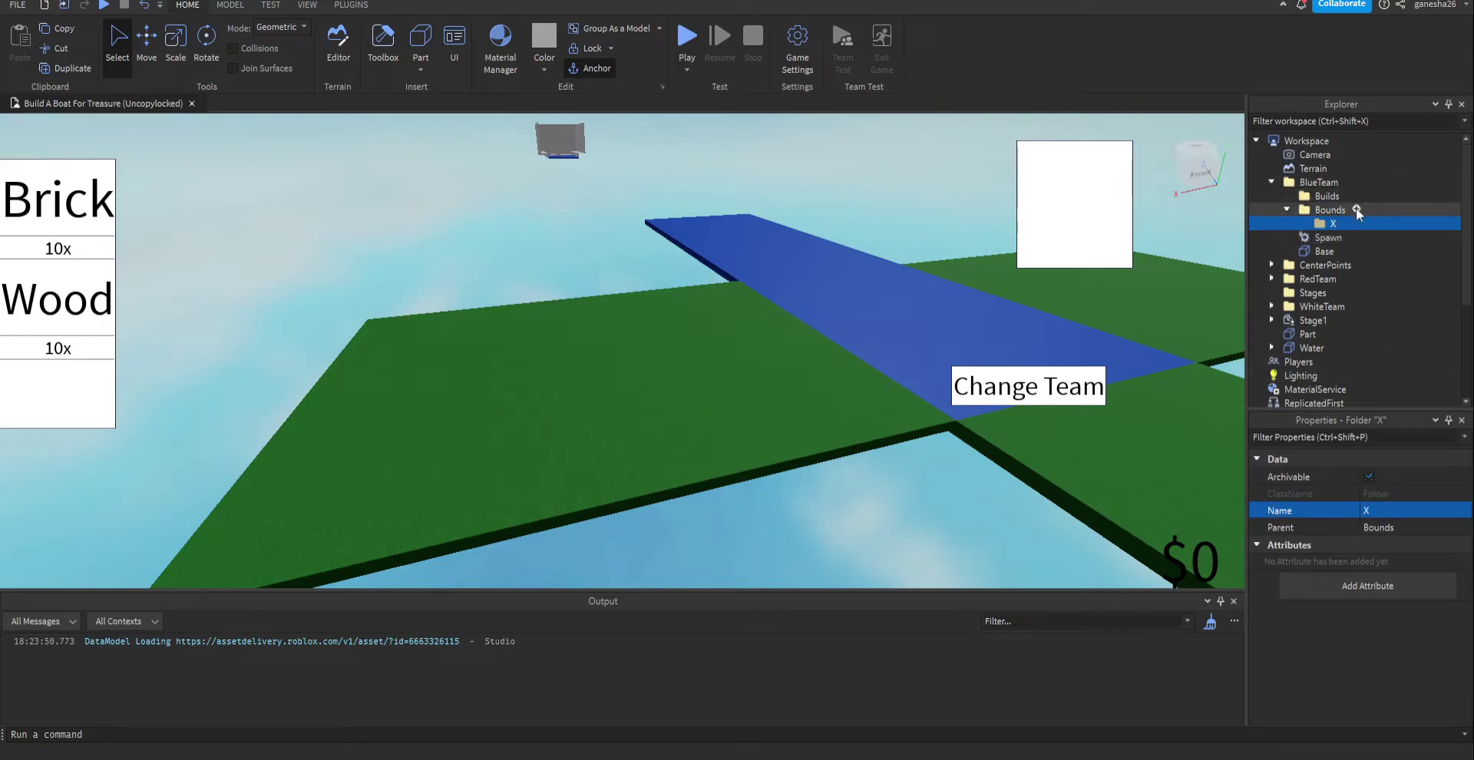
# - Insert a second folder inside Bounds and name it Z
pyautogui.click(1357, 209)
pyautogui.click(1356, 209)
pyautogui.click(1348, 233)
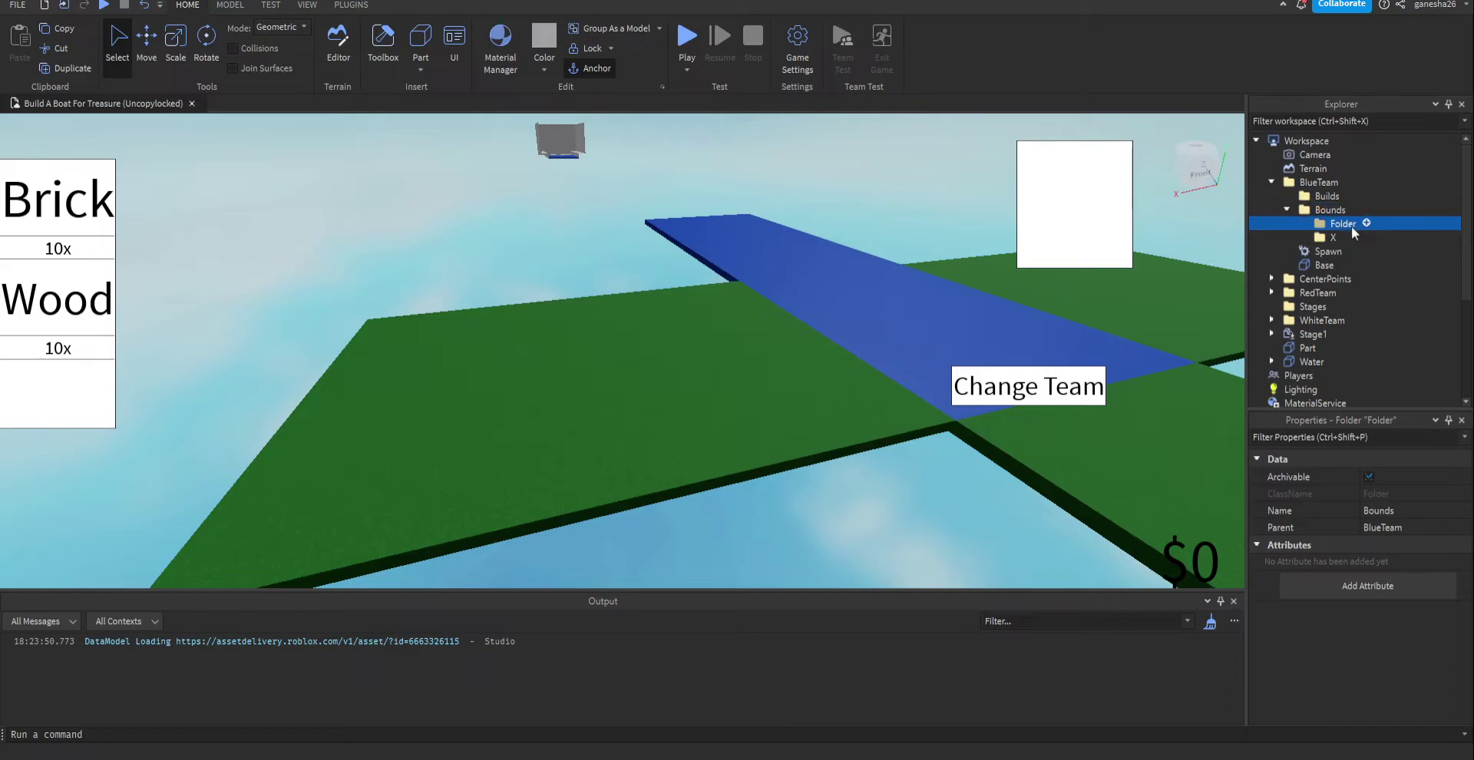
pyautogui.click(1391, 510)
pyautogui.write('Z')
pyautogui.press('Return')
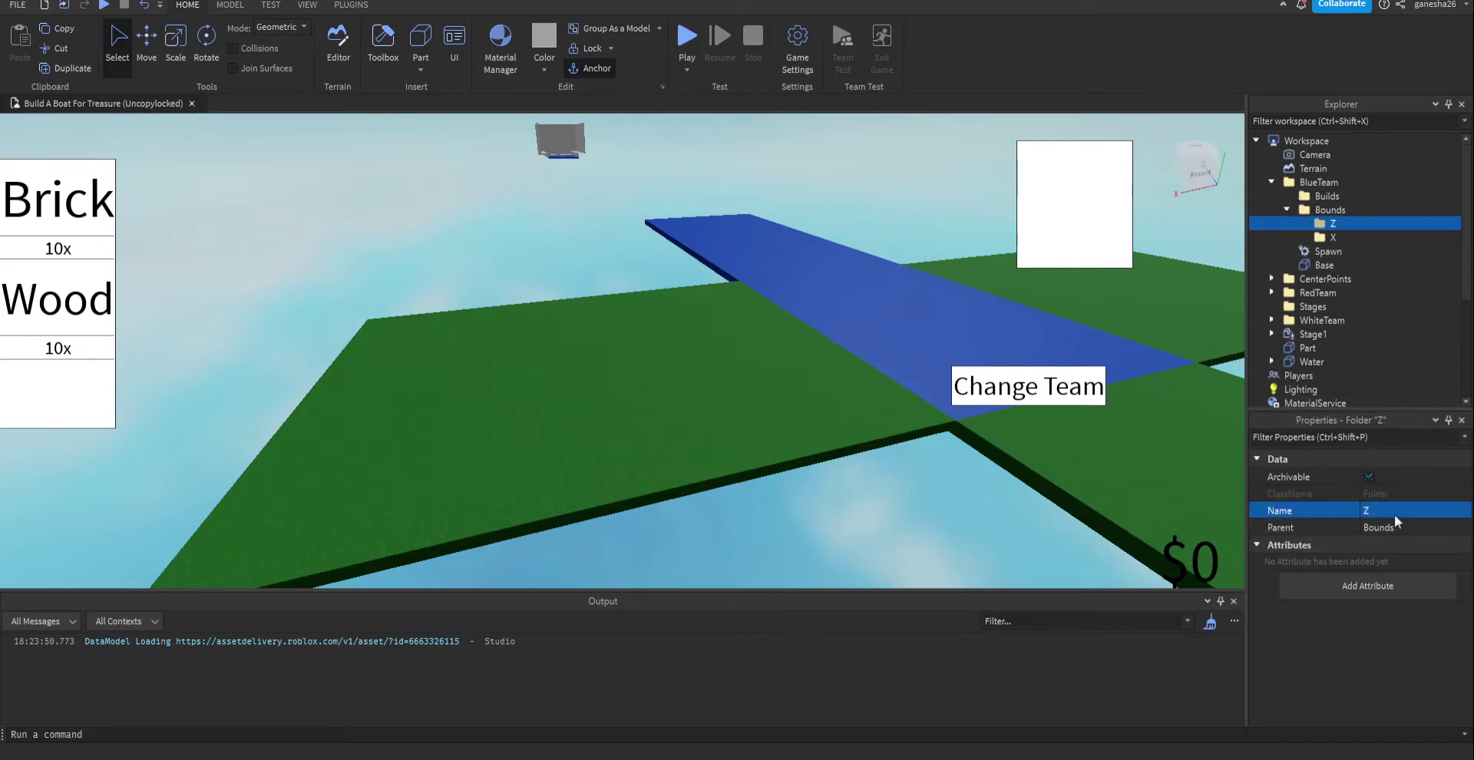
# - Insert a NumberValue into the X folder and make a second copy of it there
pyautogui.moveTo(1335, 237)
pyautogui.mouseDown()
pyautogui.moveTo(1328, 198)
pyautogui.moveTo(1333, 226)
pyautogui.mouseUp()
pyautogui.click(1358, 239)
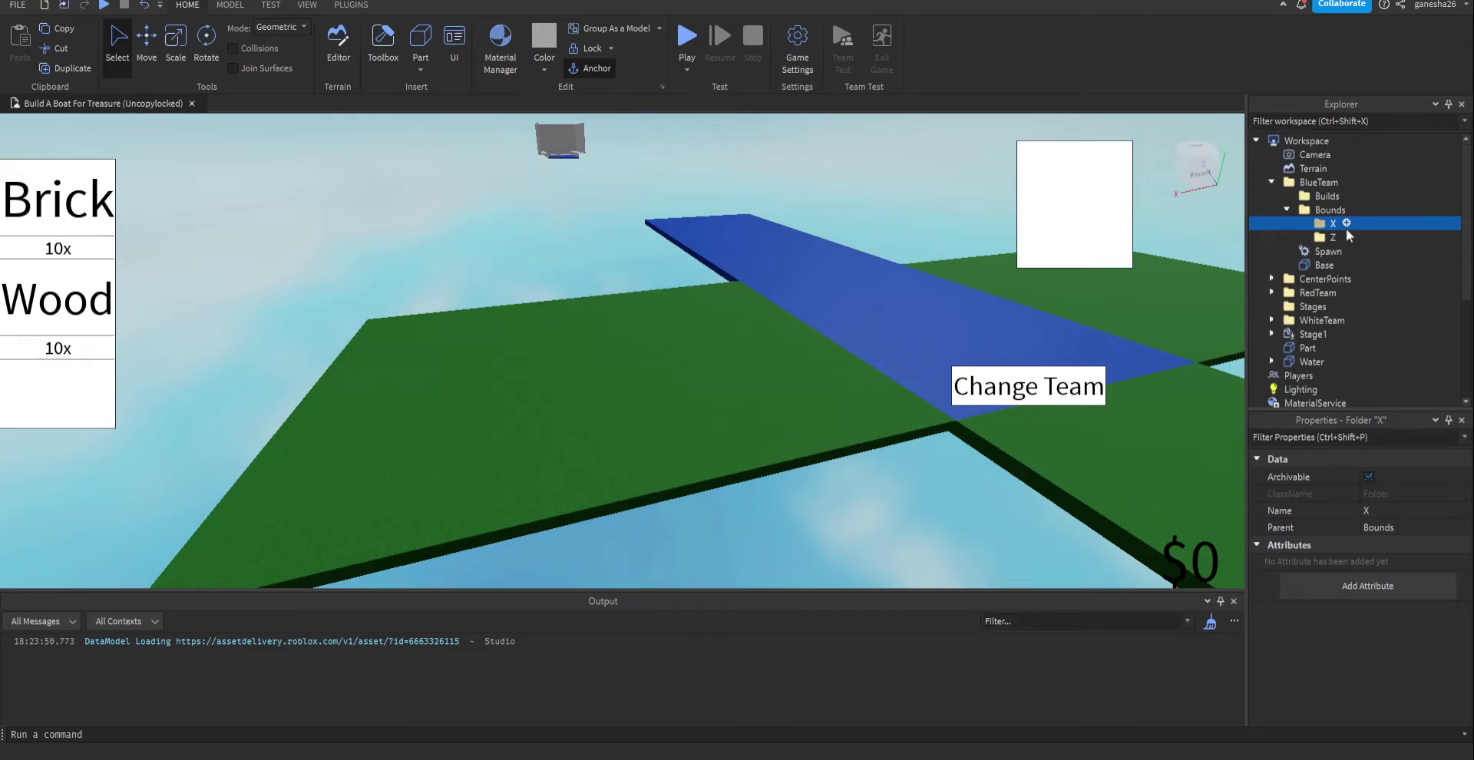
pyautogui.press('Return')
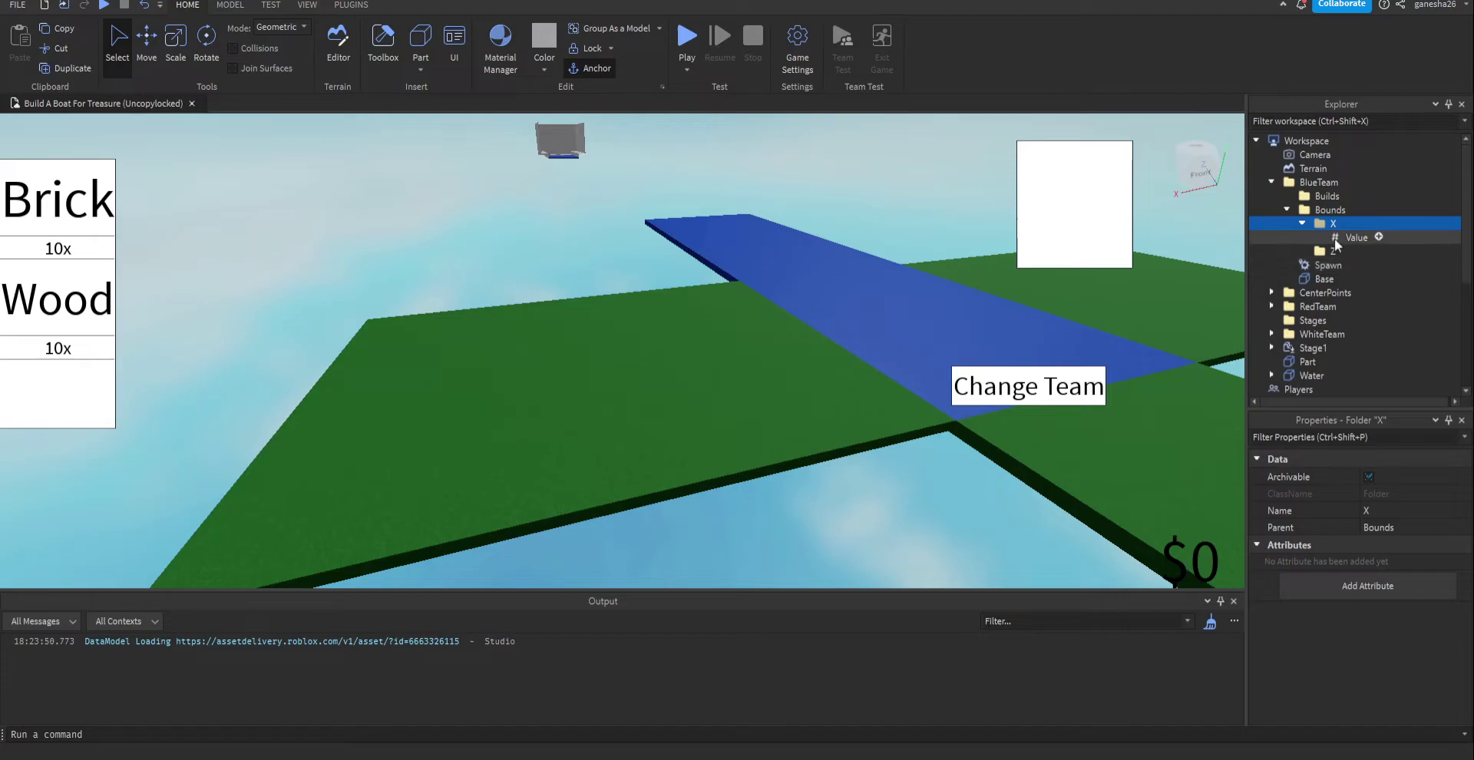
pyautogui.click(1365, 237)
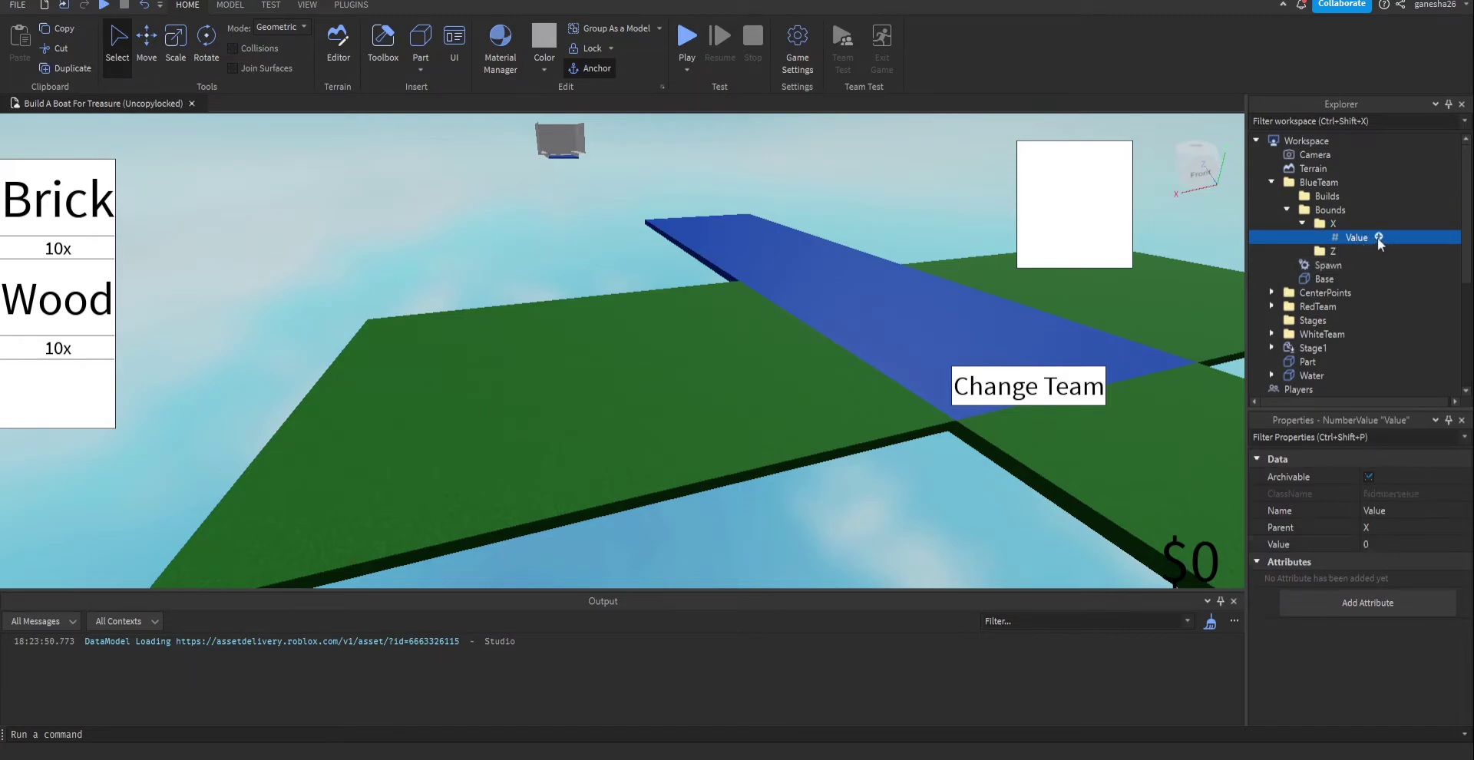
pyautogui.click(1333, 225)
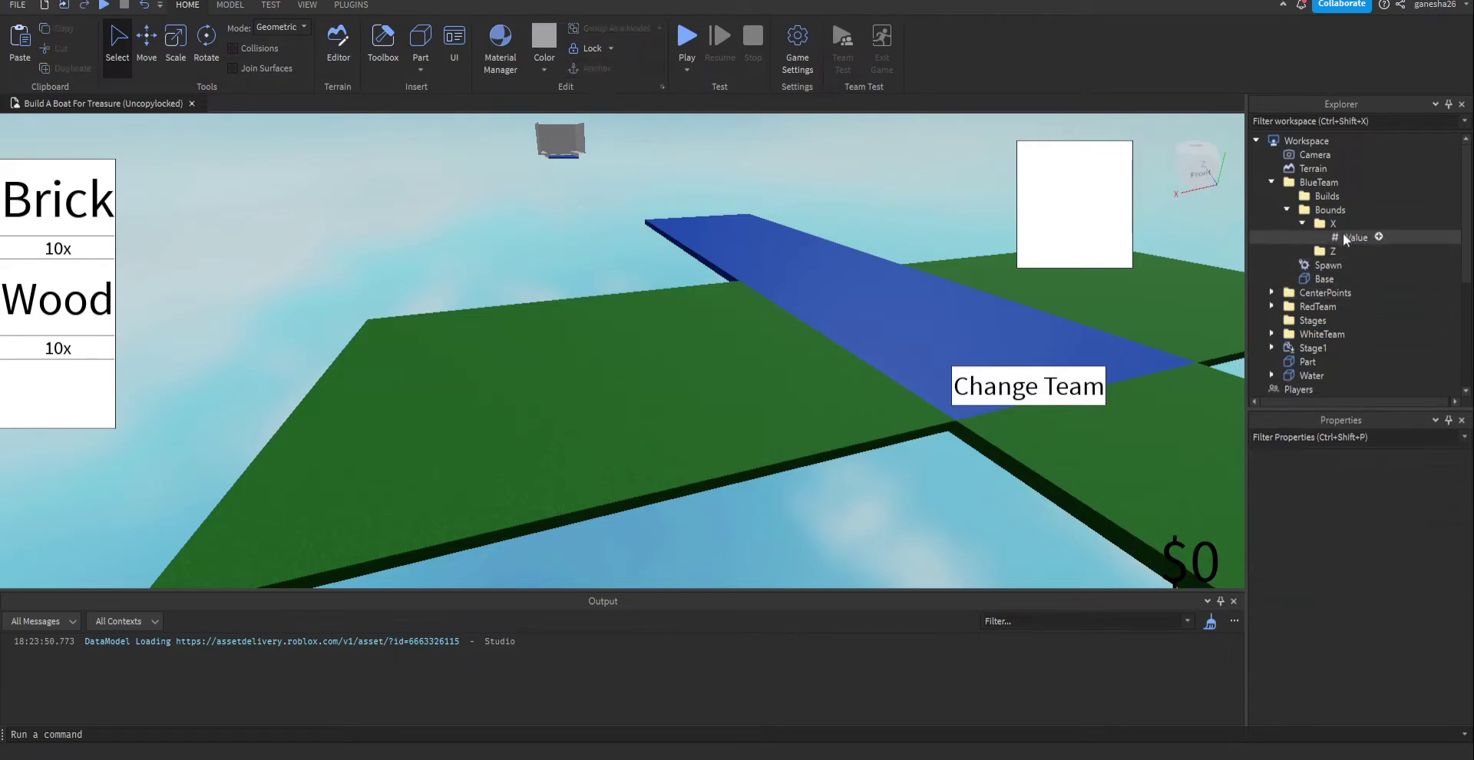
pyautogui.click(1348, 239)
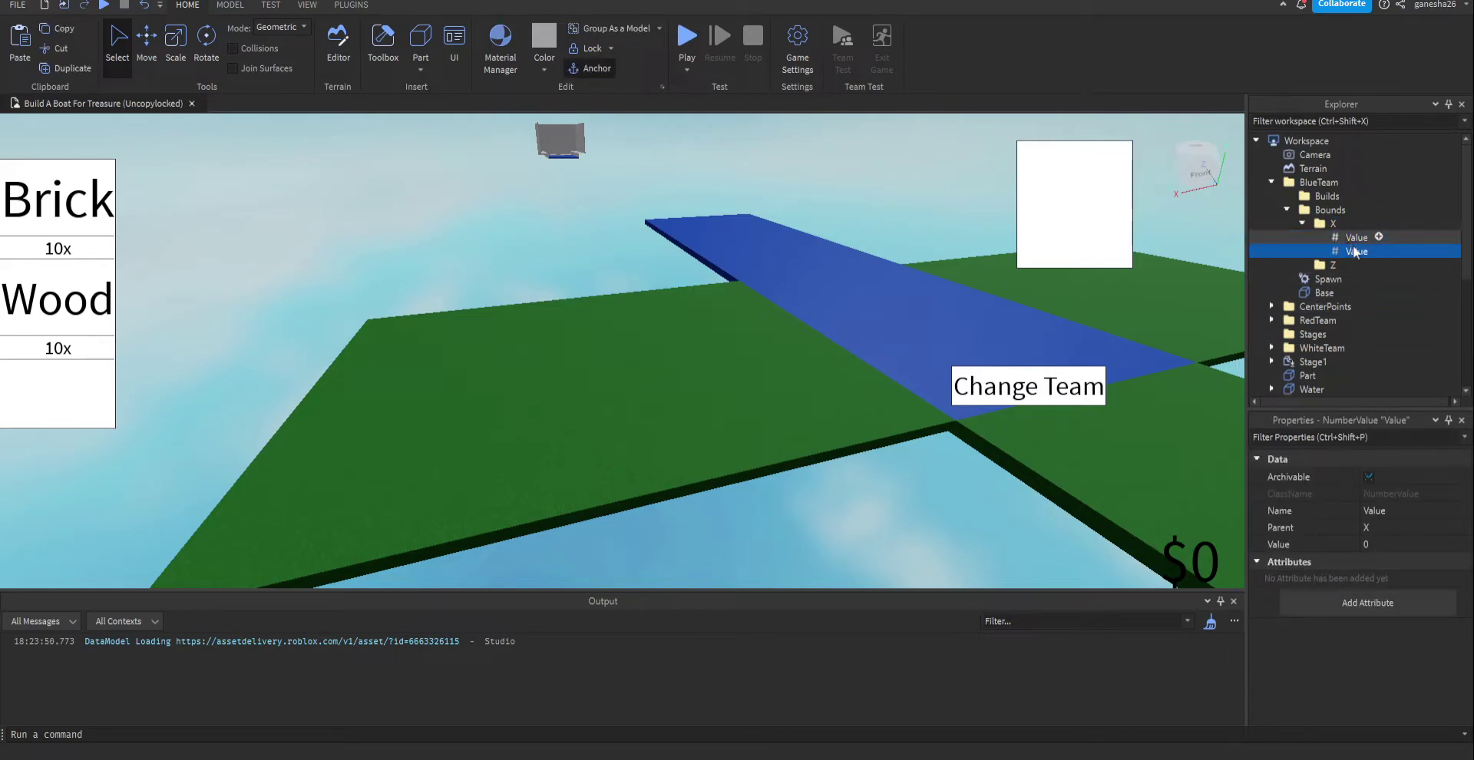
pyautogui.hotkey('ctrl', 'd')
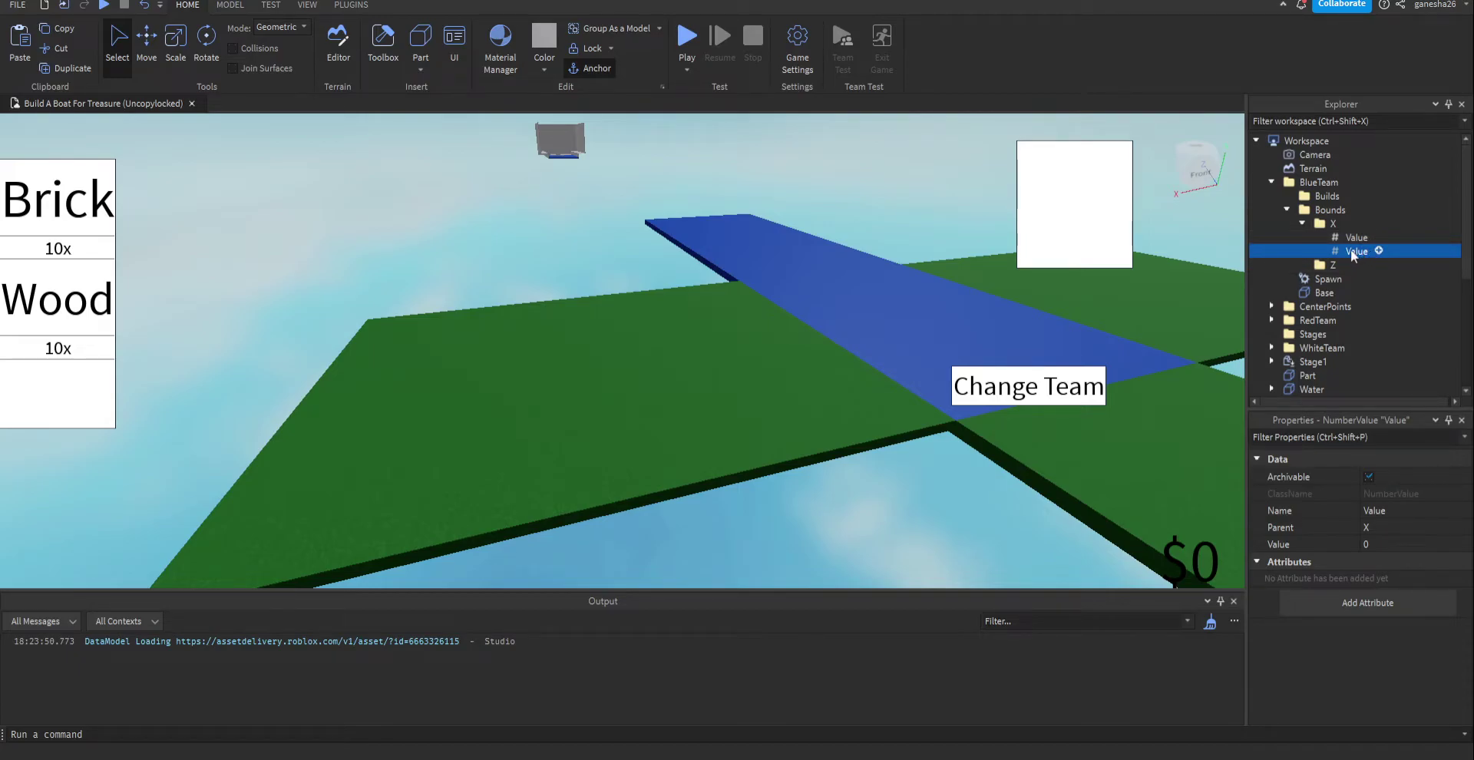
# - Rename the two NumberValues in the X folder as X1 and X2
pyautogui.click(1352, 238)
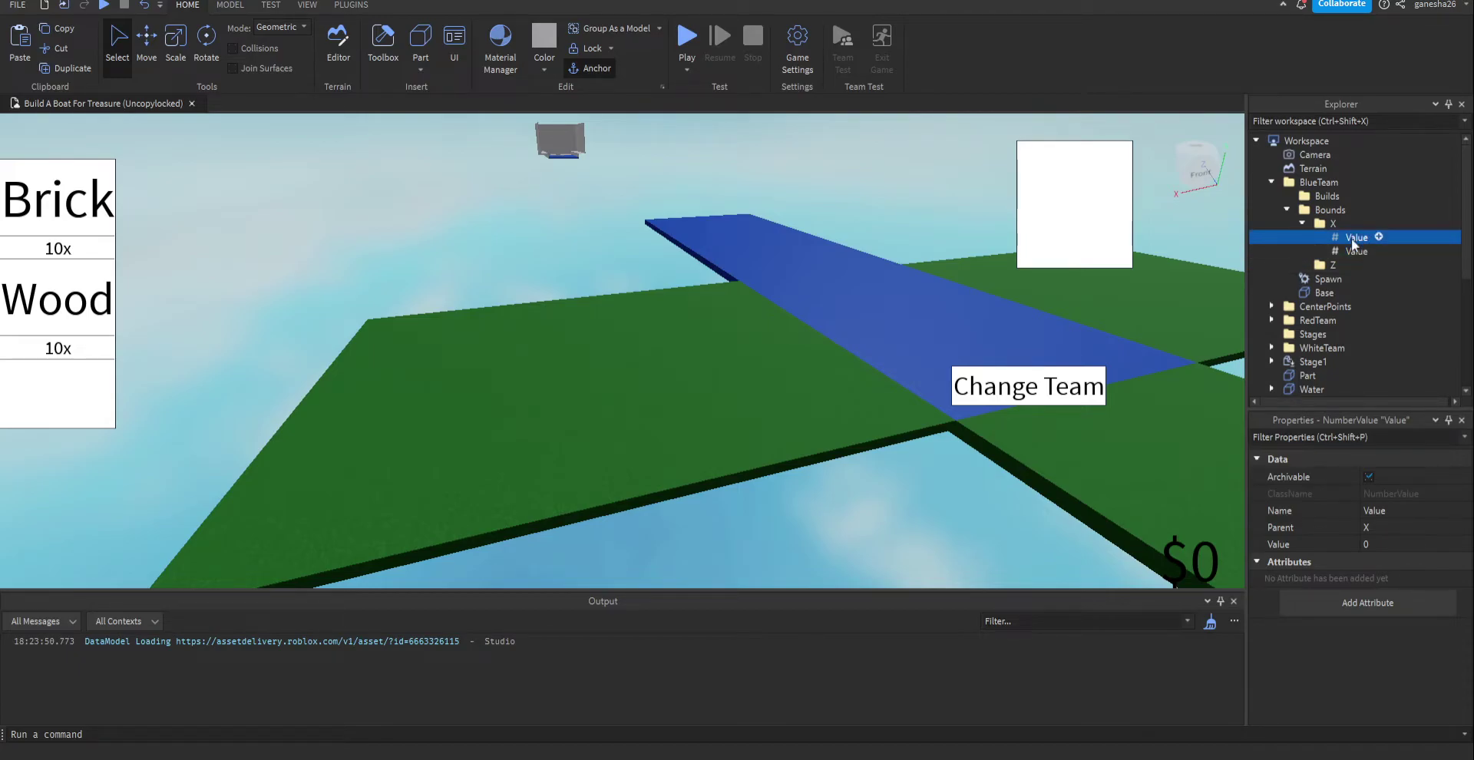
pyautogui.click(1389, 513)
pyautogui.write('X1')
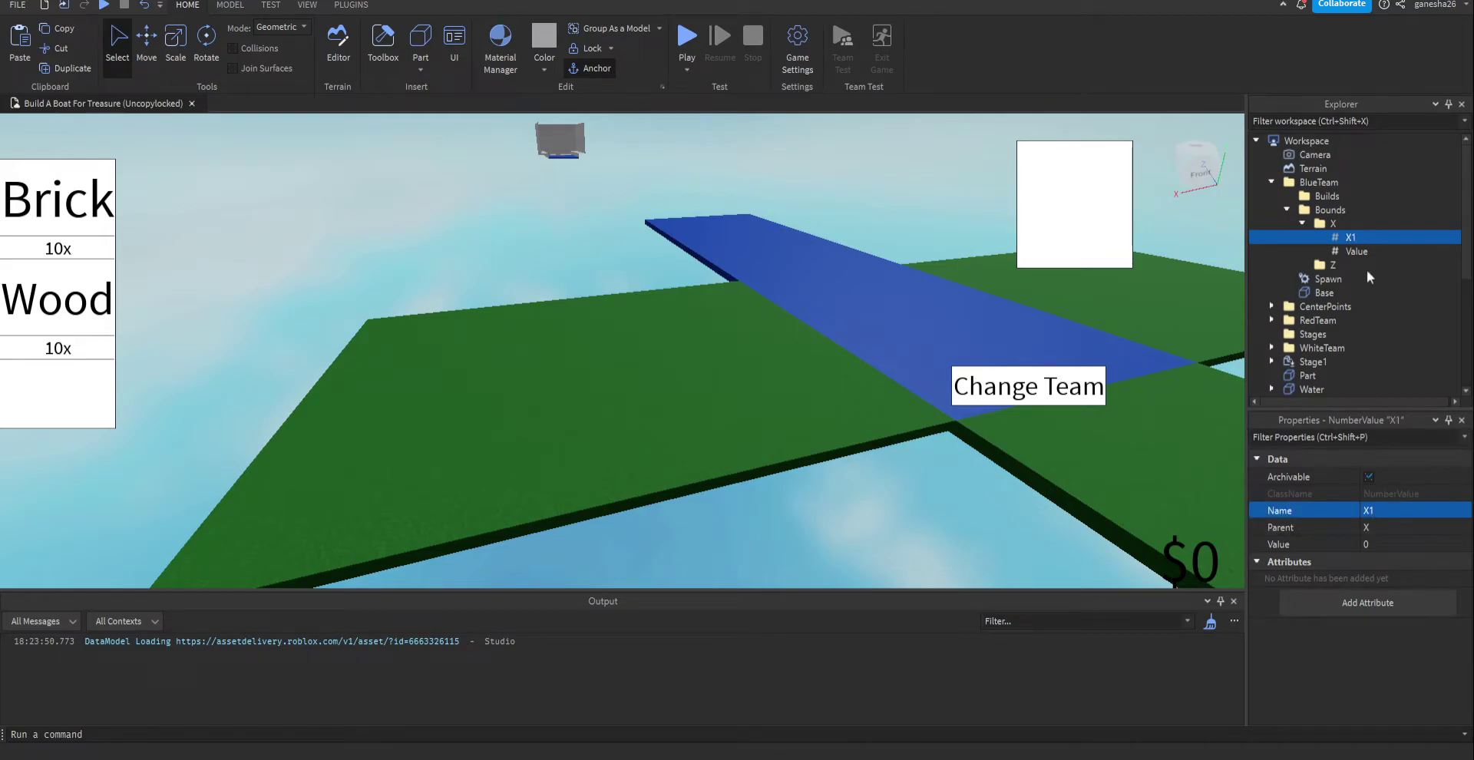
pyautogui.click(1357, 251)
pyautogui.click(1397, 509)
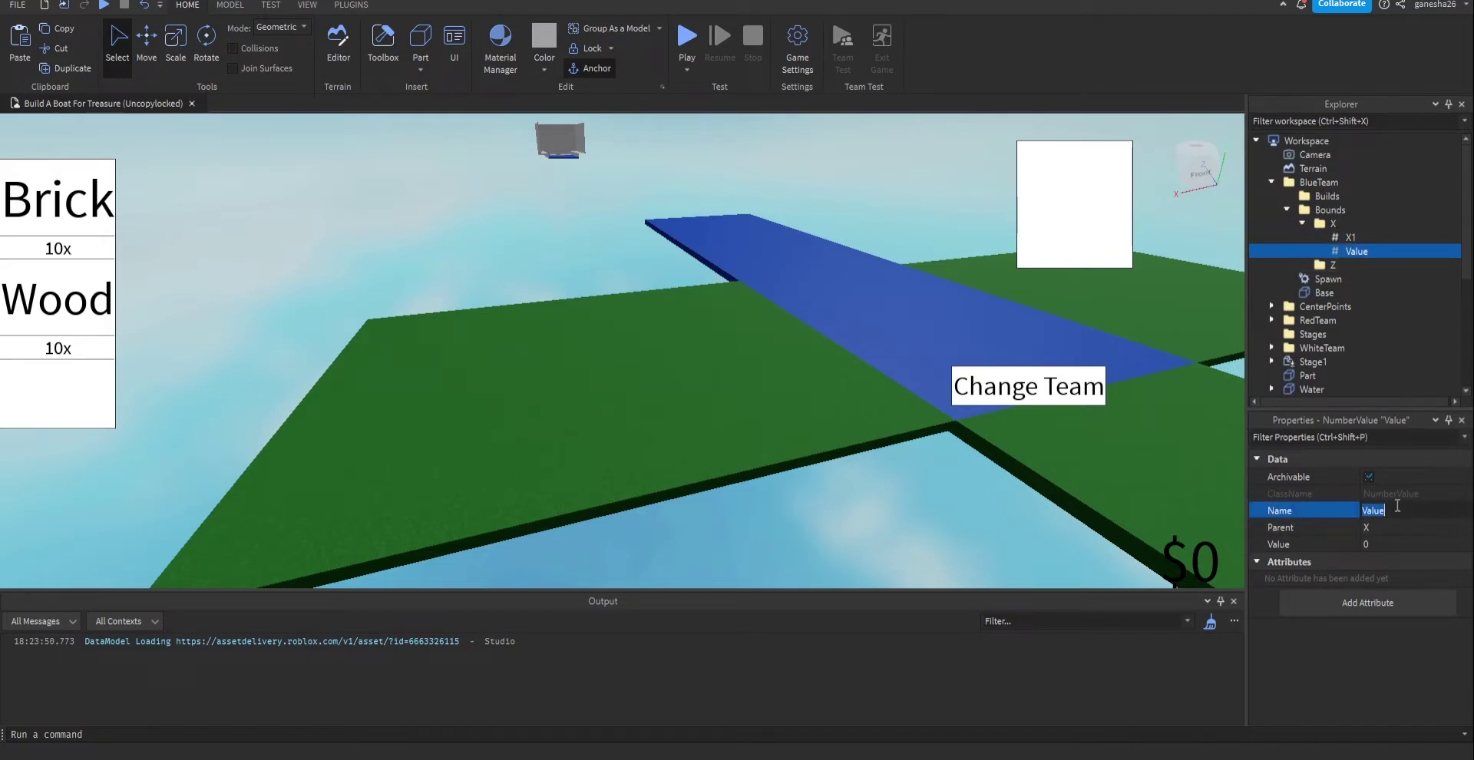
pyautogui.write('X2')
pyautogui.press('Return')
# - Insert a NumberValue into the Z folder and duplicate it
pyautogui.click(1340, 264)
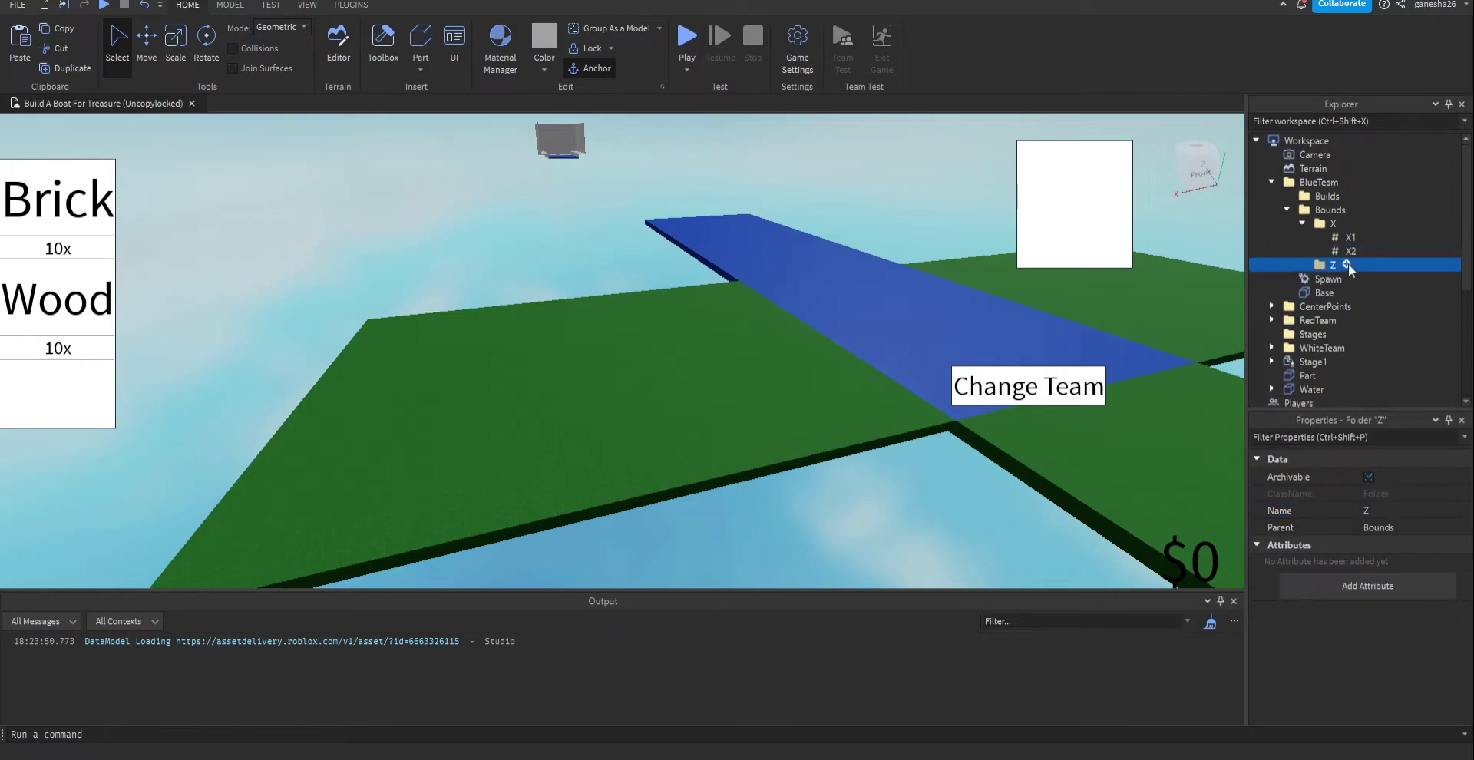
pyautogui.click(1347, 264)
pyautogui.click(1172, 295)
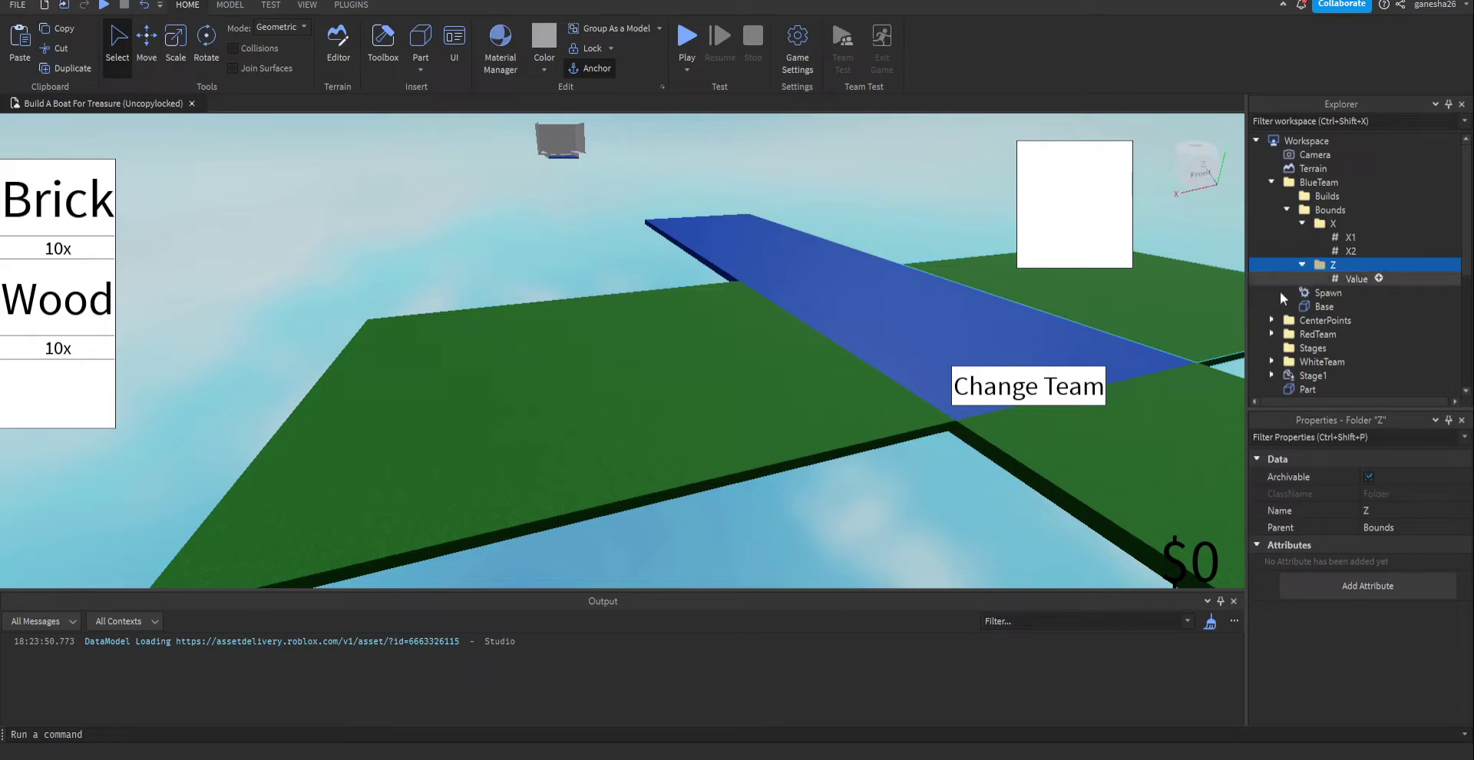
pyautogui.click(1359, 279)
pyautogui.hotkey('ctrl', 'd')
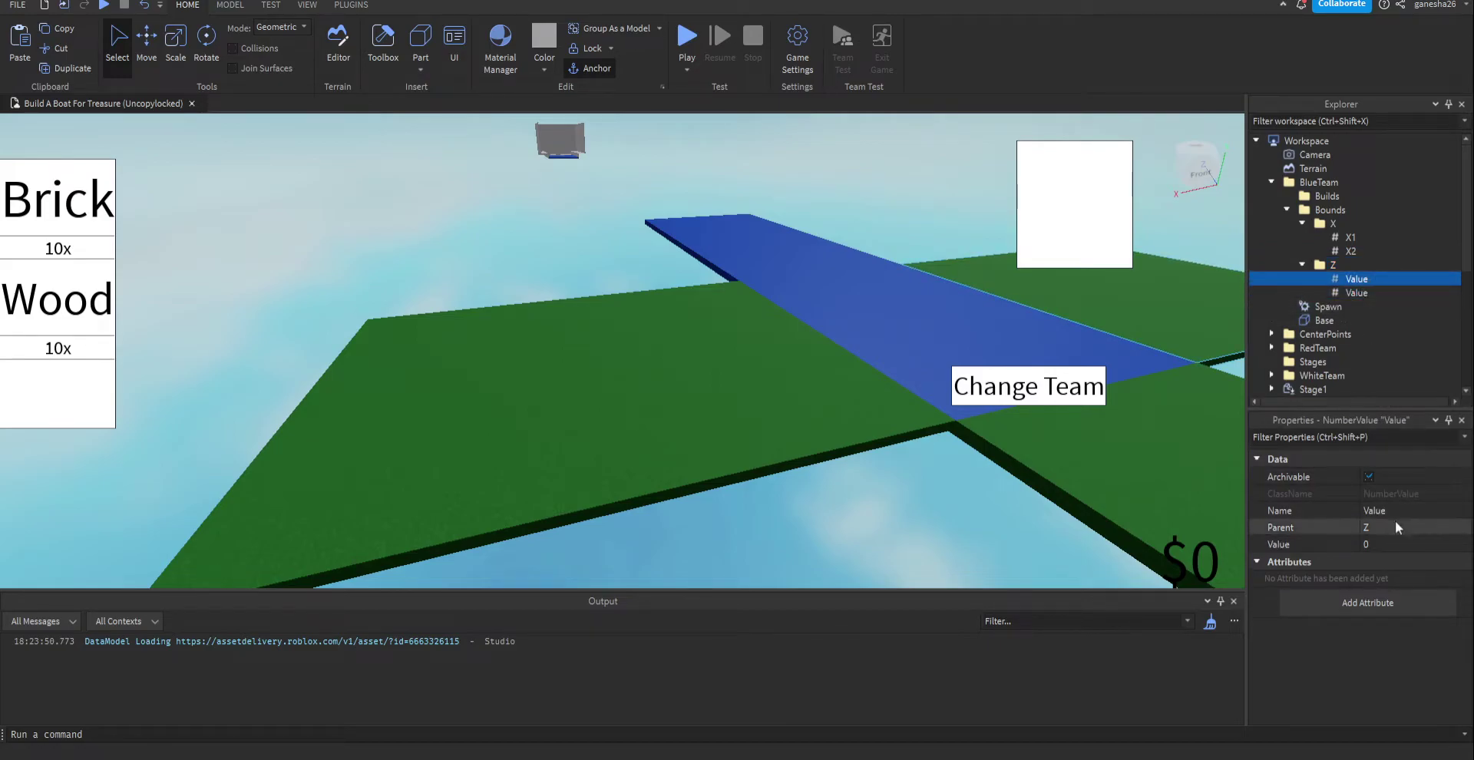
# - Rename the two NumberValues in the Z folder as Z1 and Z2
pyautogui.click(1394, 511)
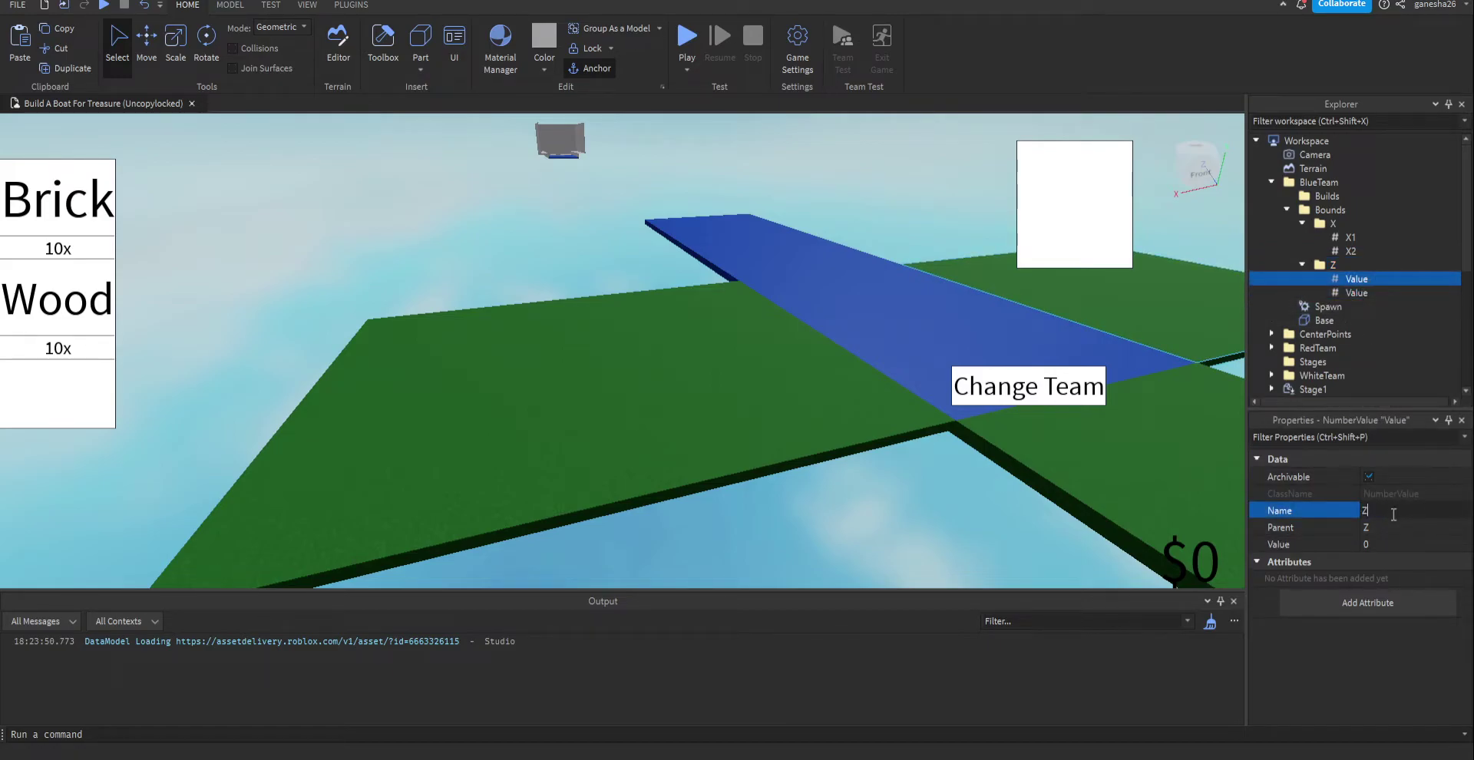
pyautogui.write('Z1')
pyautogui.press('Return')
pyautogui.click(1347, 293)
pyautogui.click(1411, 525)
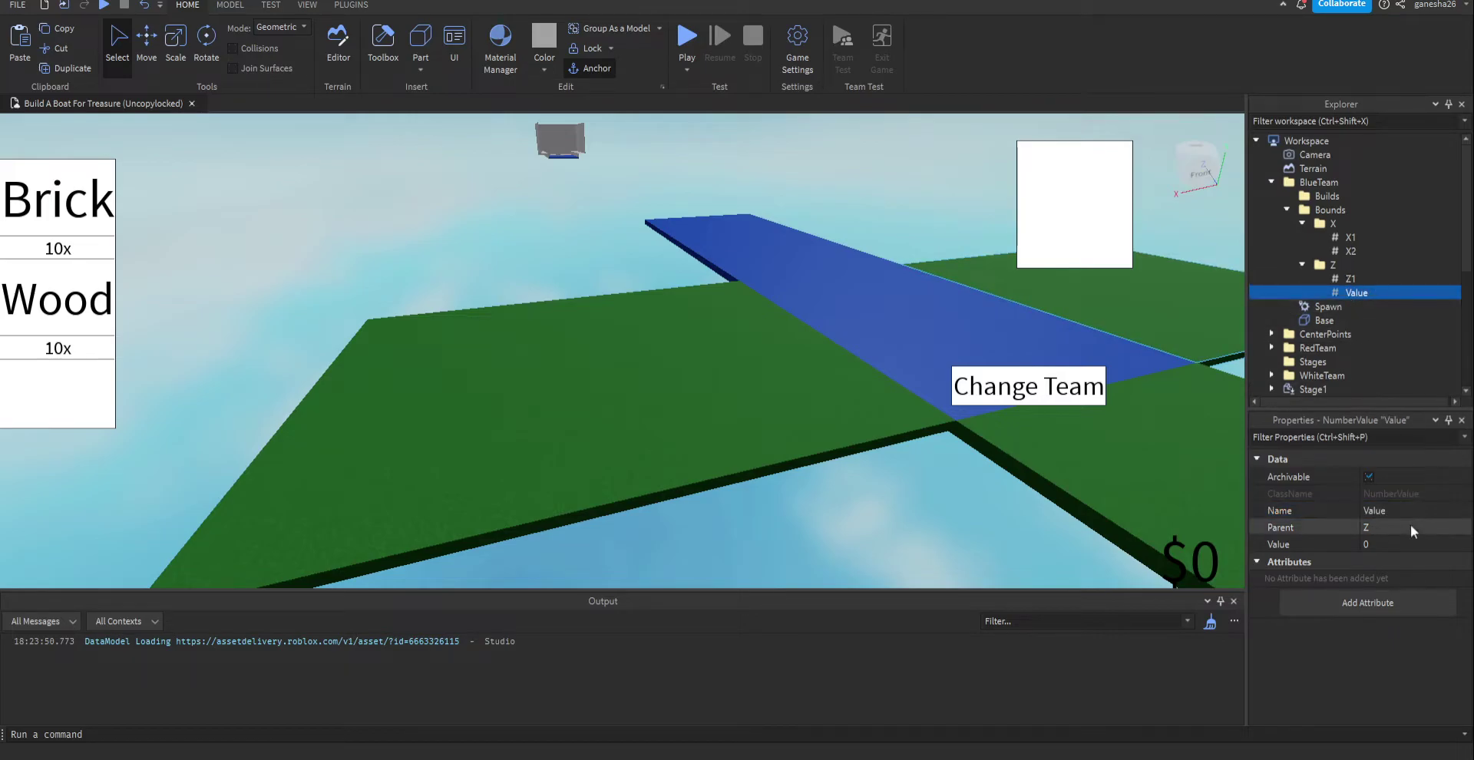
pyautogui.click(1403, 514)
pyautogui.click(1389, 512)
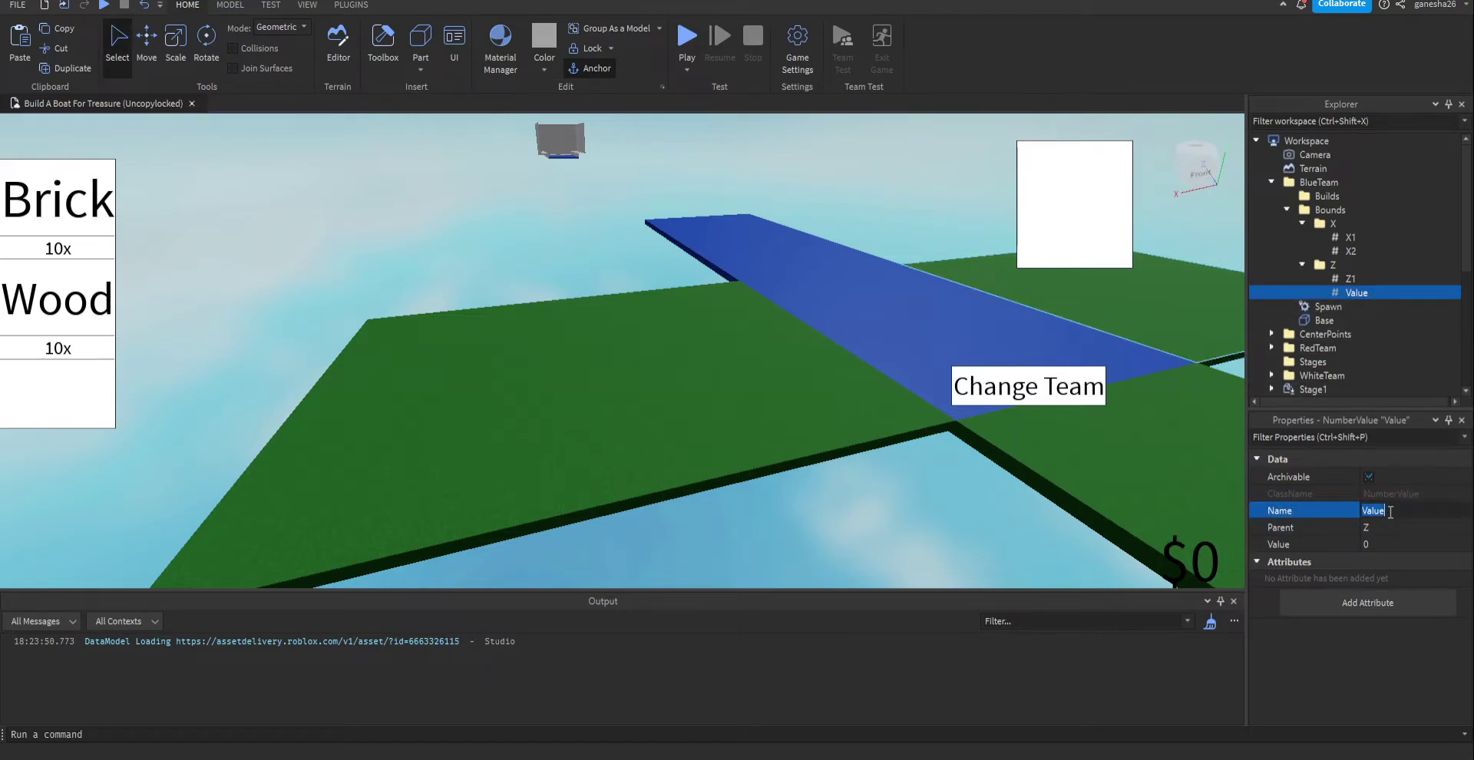
pyautogui.write('Z2')
pyautogui.press('Return')
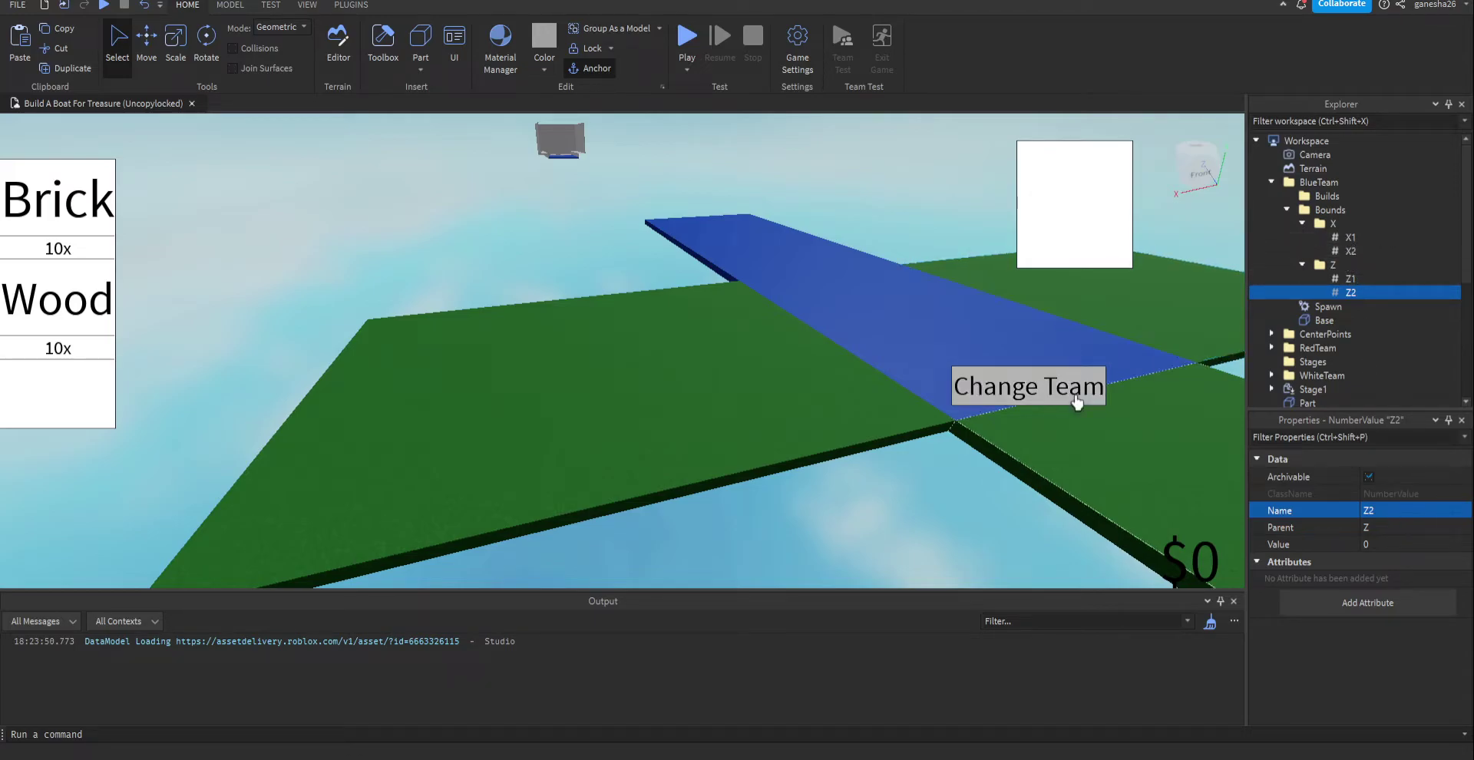
# - Insert a block part on the green platform and set its size to 1, 1, 1
pyautogui.moveTo(777, 448); pyautogui.dragTo(604, 329, button='right')
pyautogui.press('w')
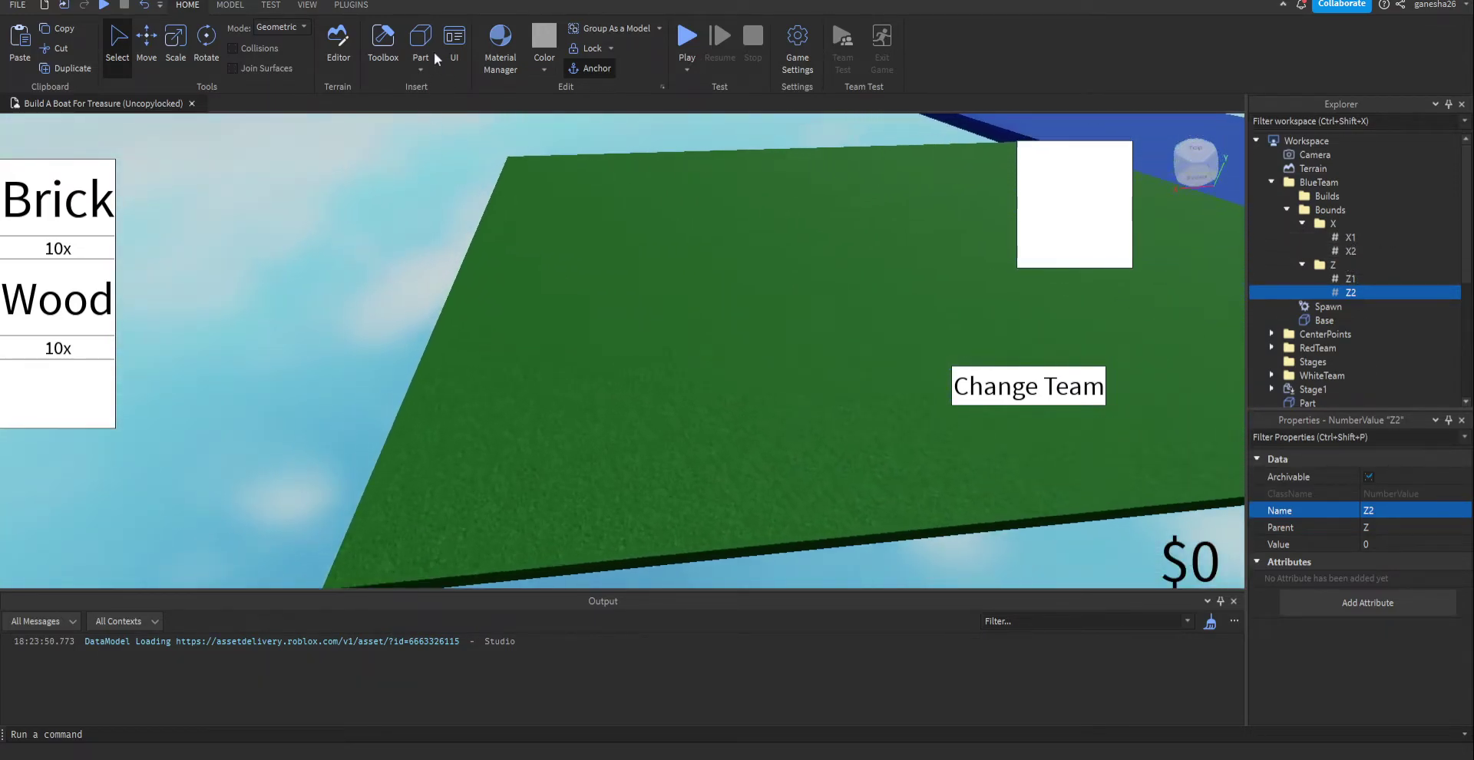
pyautogui.click(424, 44)
pyautogui.press('w')
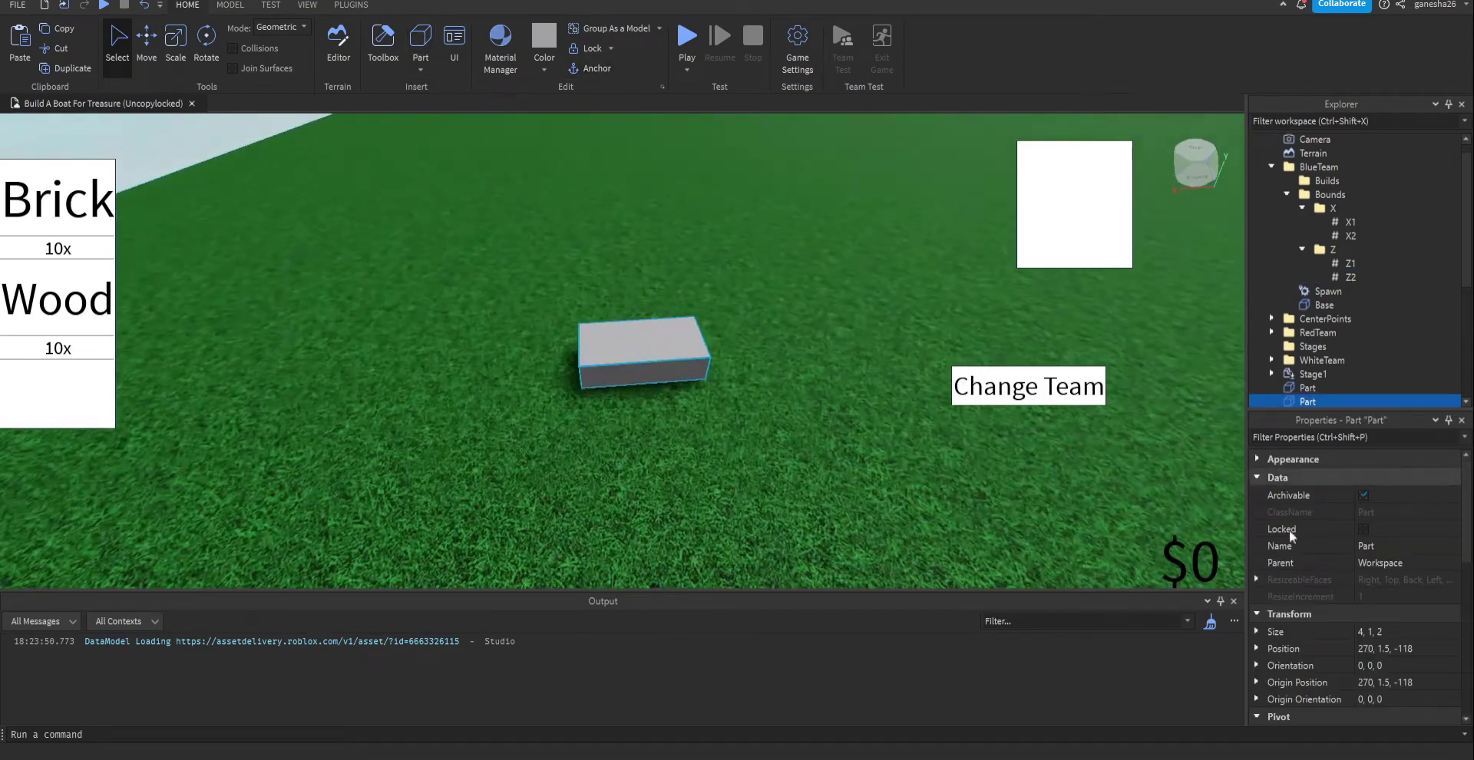
pyautogui.scroll(-5, 1339, 611)
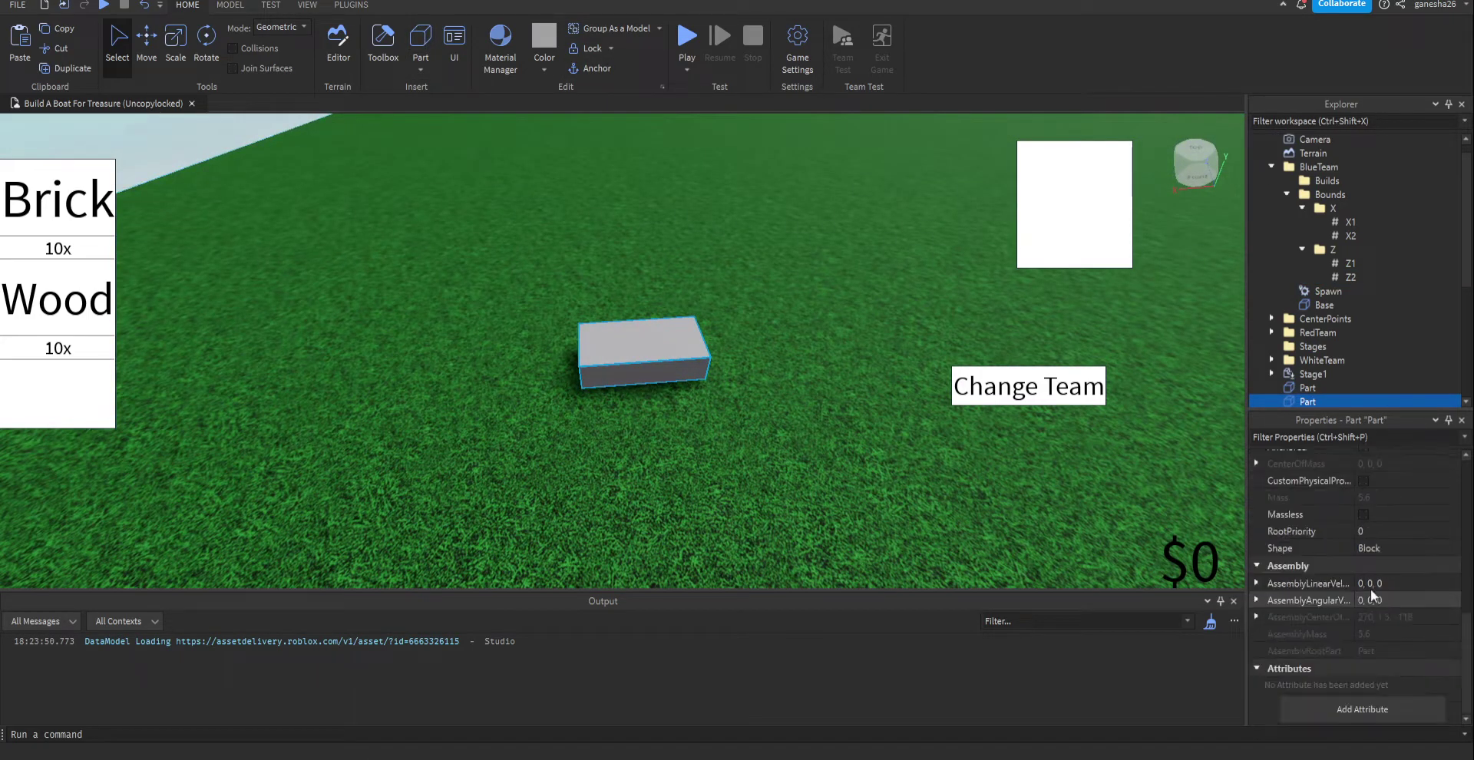
pyautogui.scroll(6, 1378, 536)
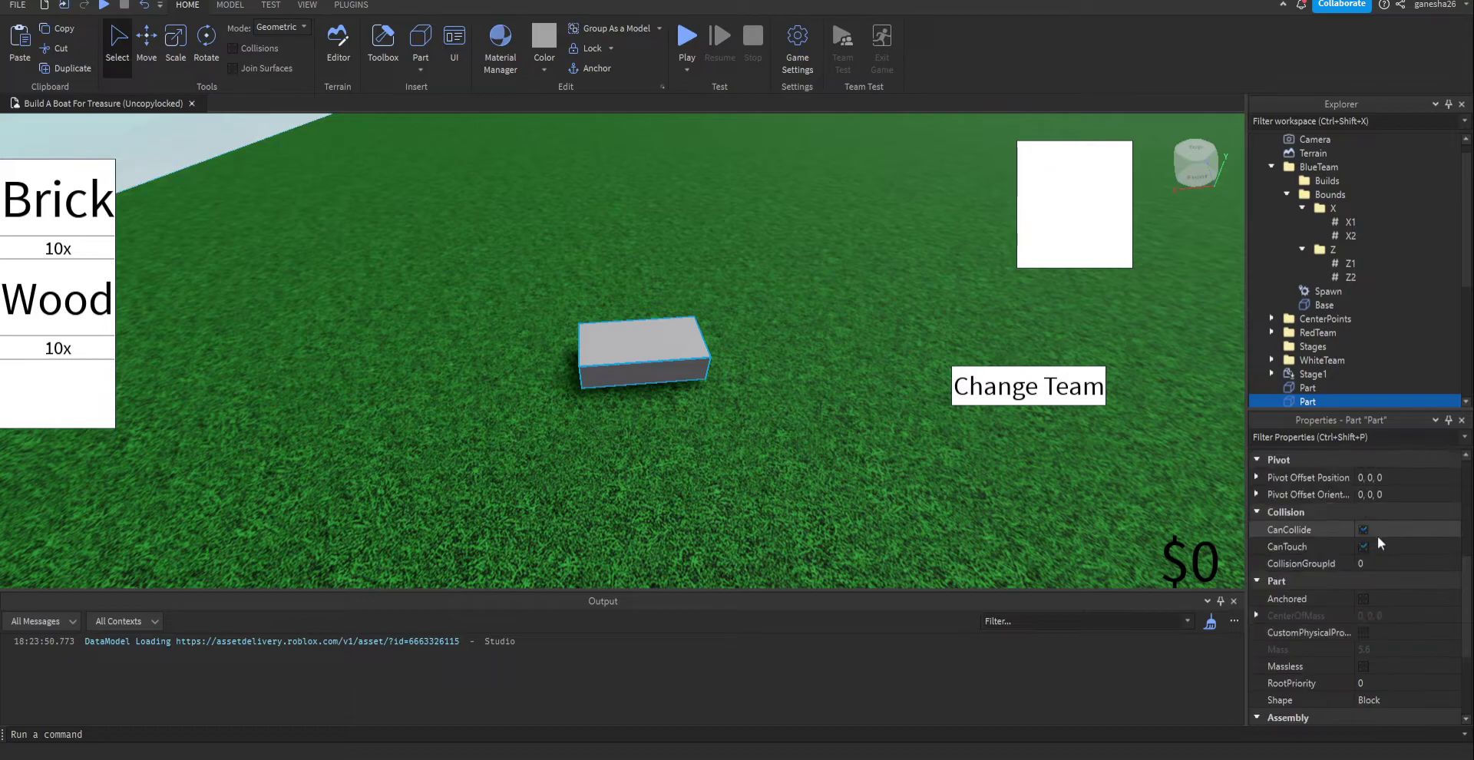
pyautogui.click(1396, 528)
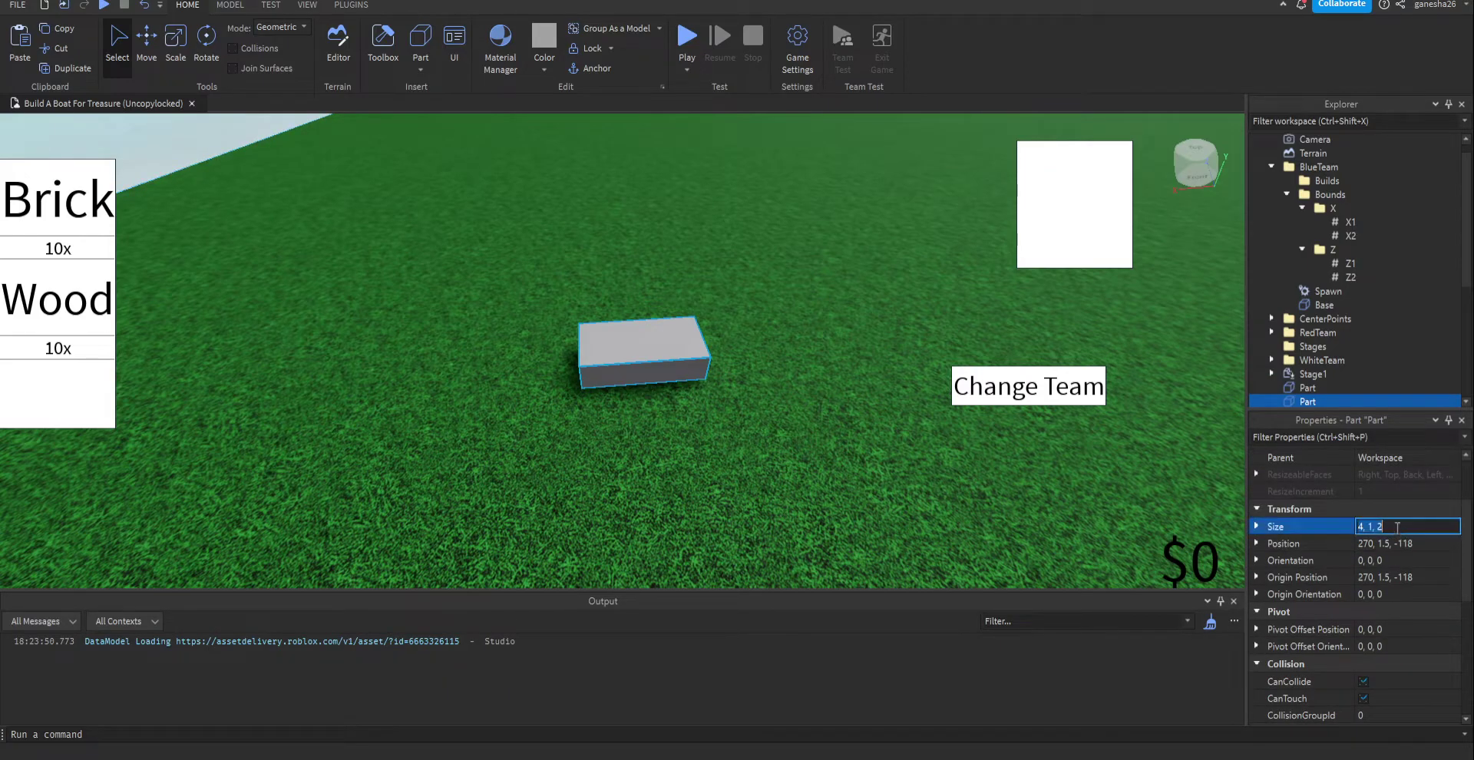
pyautogui.click(1395, 527)
pyautogui.write('1, 1, 1')
pyautogui.press('Return')
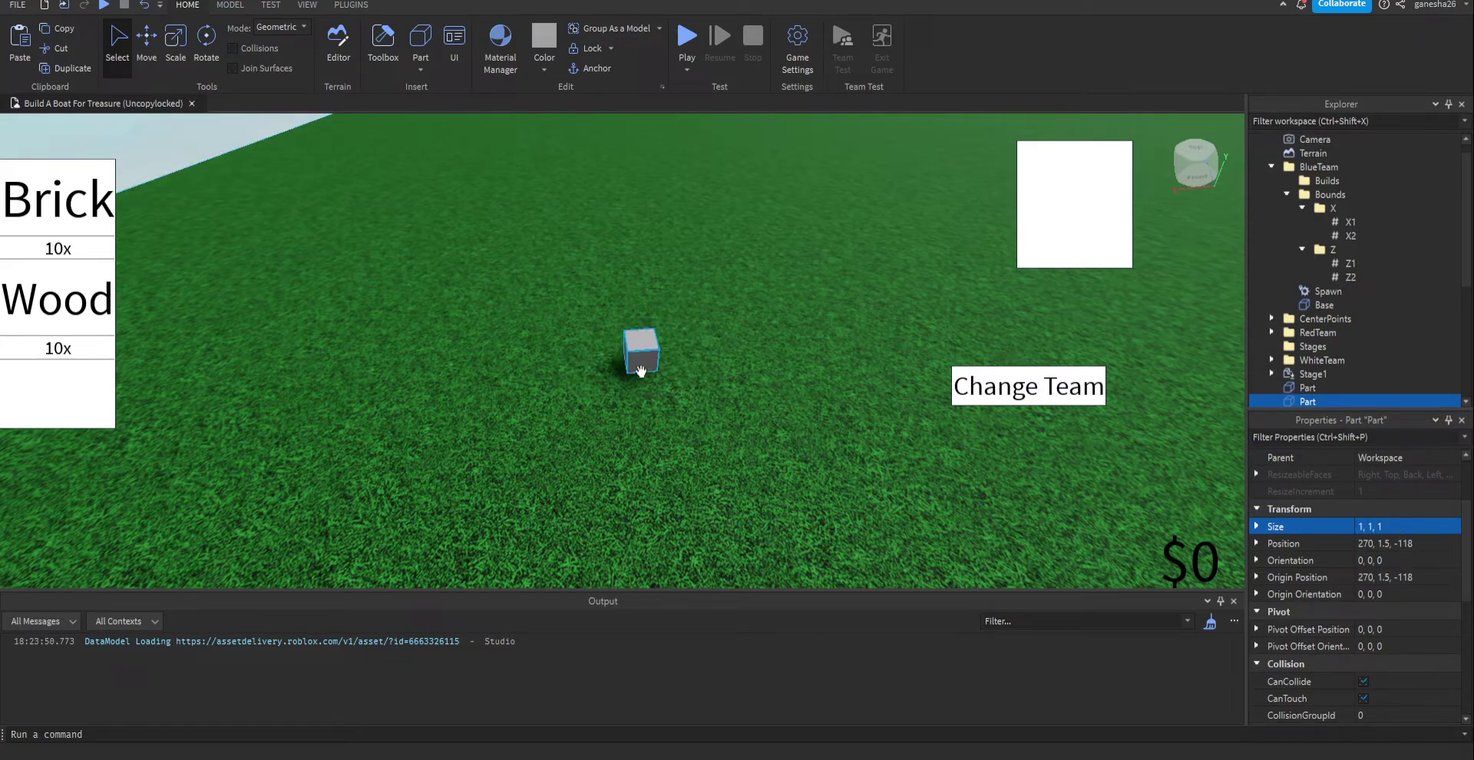
# - Move the small cube to the outer corner of the green platform, at about 303.5, 1.5, -149
pyautogui.moveTo(638, 372); pyautogui.dragTo(697, 350)
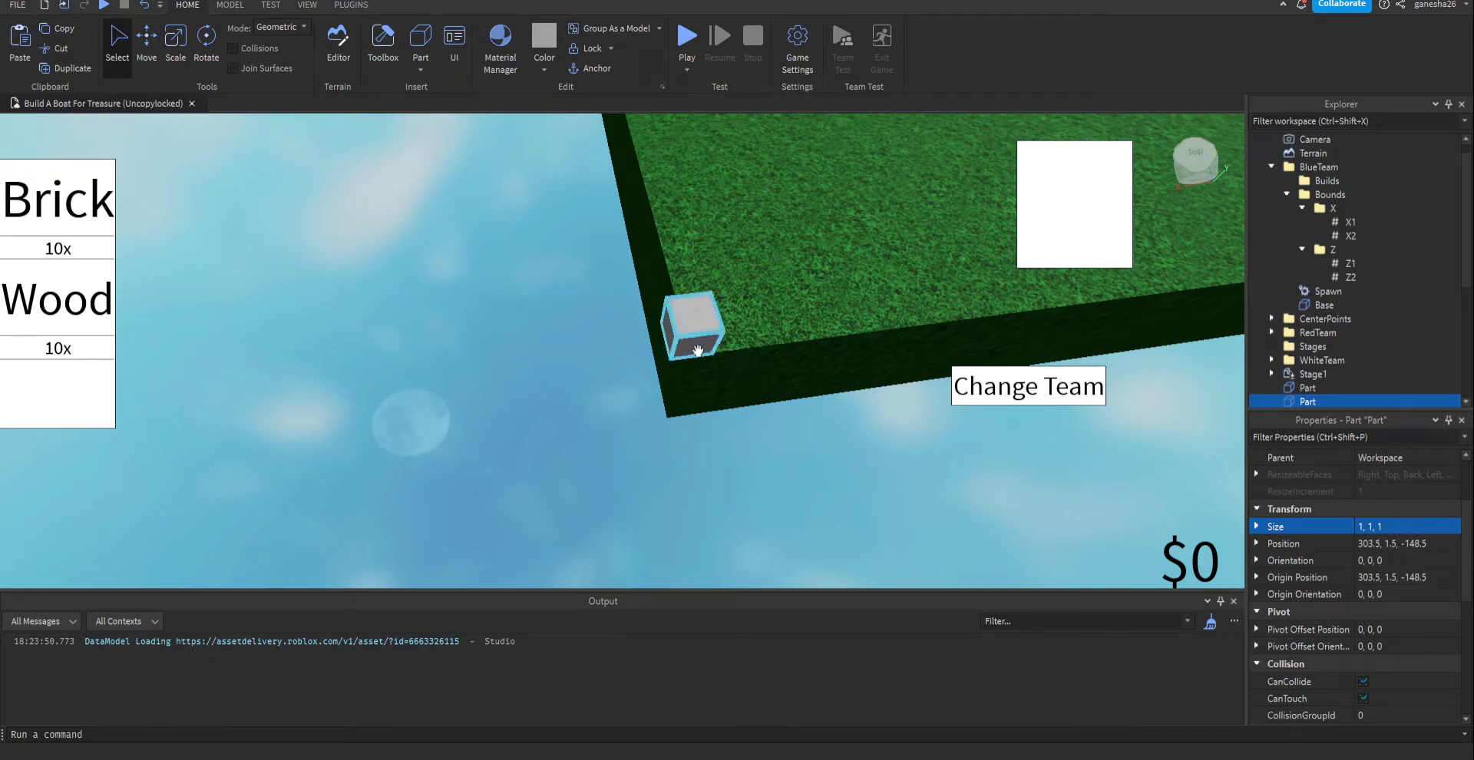
pyautogui.click(229, 4)
pyautogui.scroll(3, 757, 260)
pyautogui.moveTo(758, 261); pyautogui.dragTo(760, 227, button='right')
pyautogui.moveTo(760, 227); pyautogui.dragTo(726, 218)
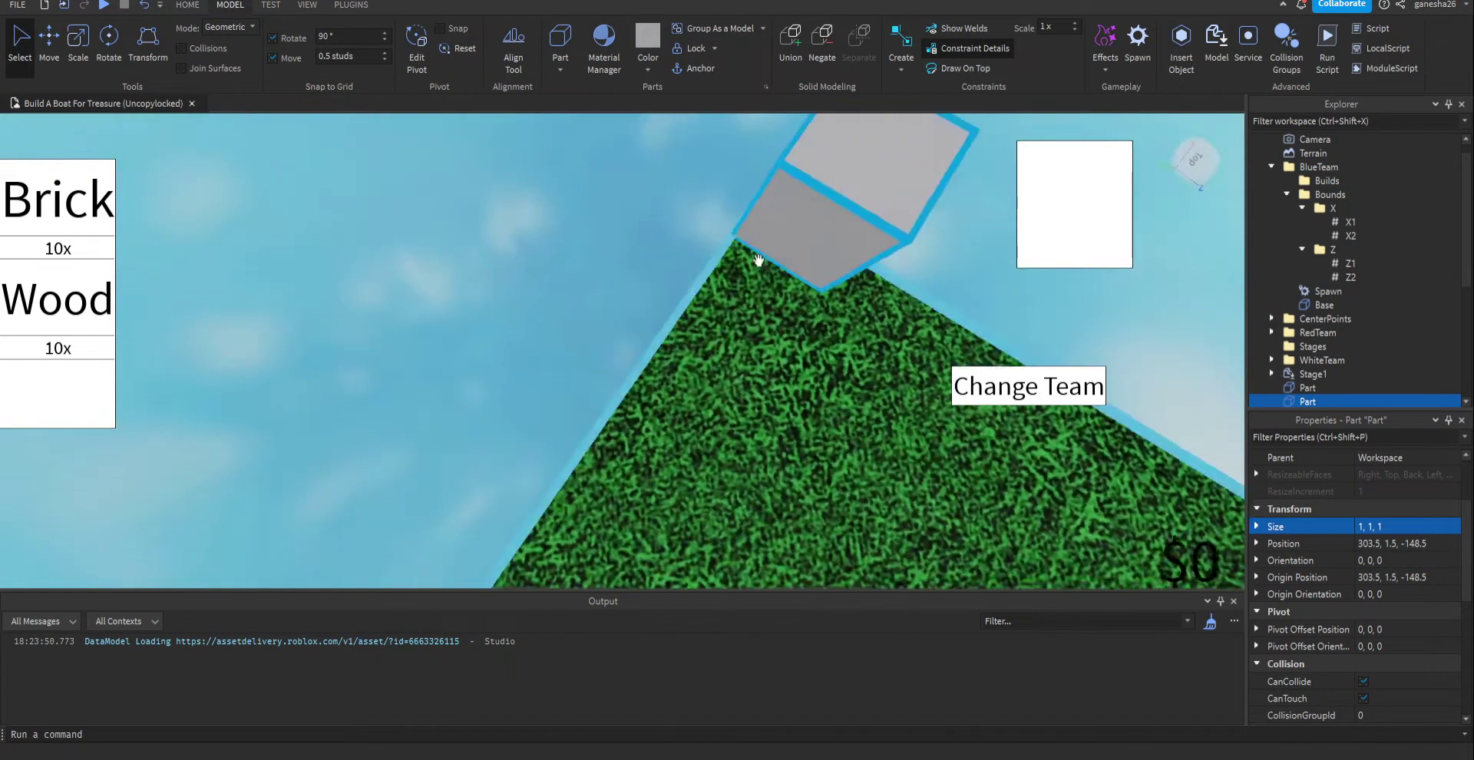
pyautogui.moveTo(716, 217); pyautogui.dragTo(724, 223, button='right')
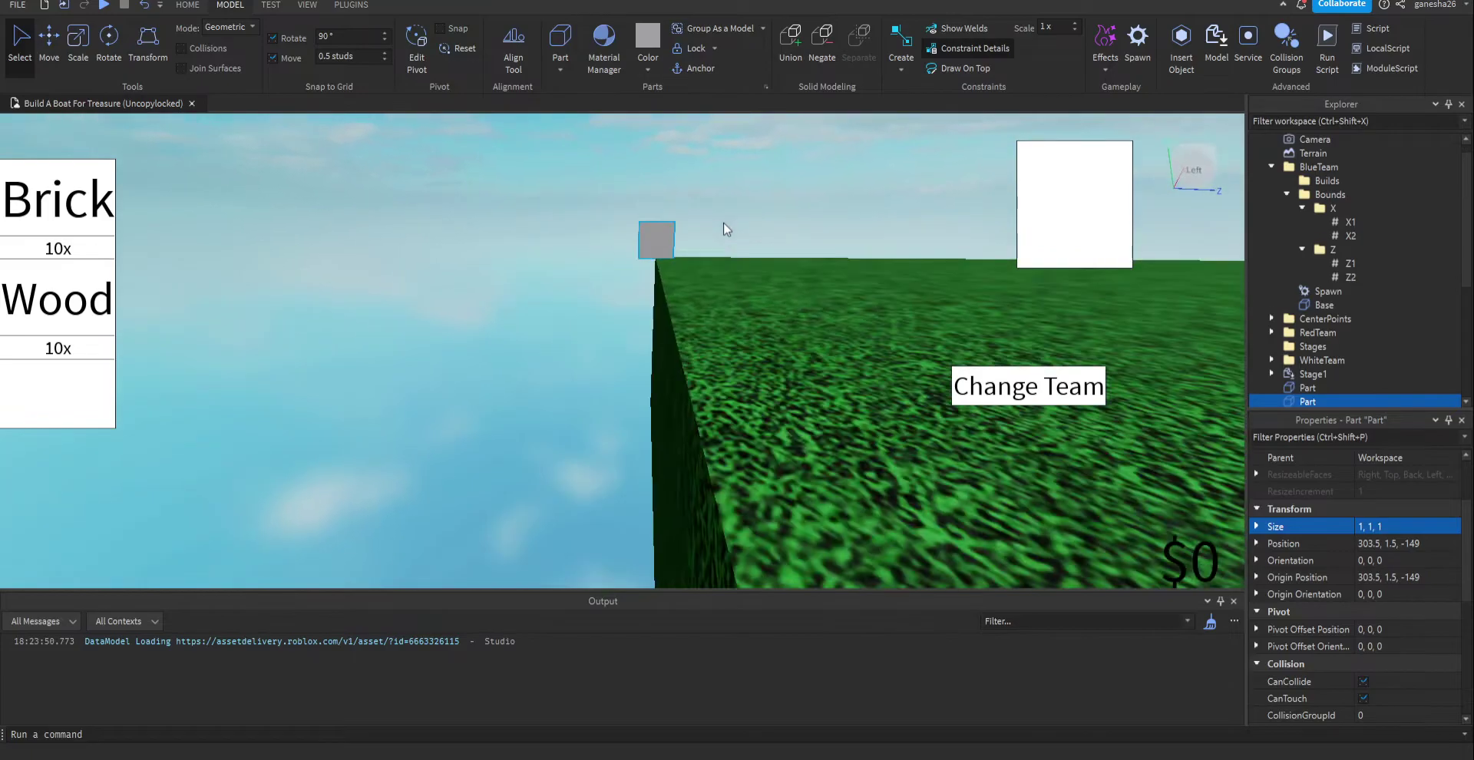
# - Copy the corner cube's X position and check which platform the BlueTeam folder covers
pyautogui.moveTo(639, 298); pyautogui.dragTo(872, 265, button='right')
pyautogui.press('w')
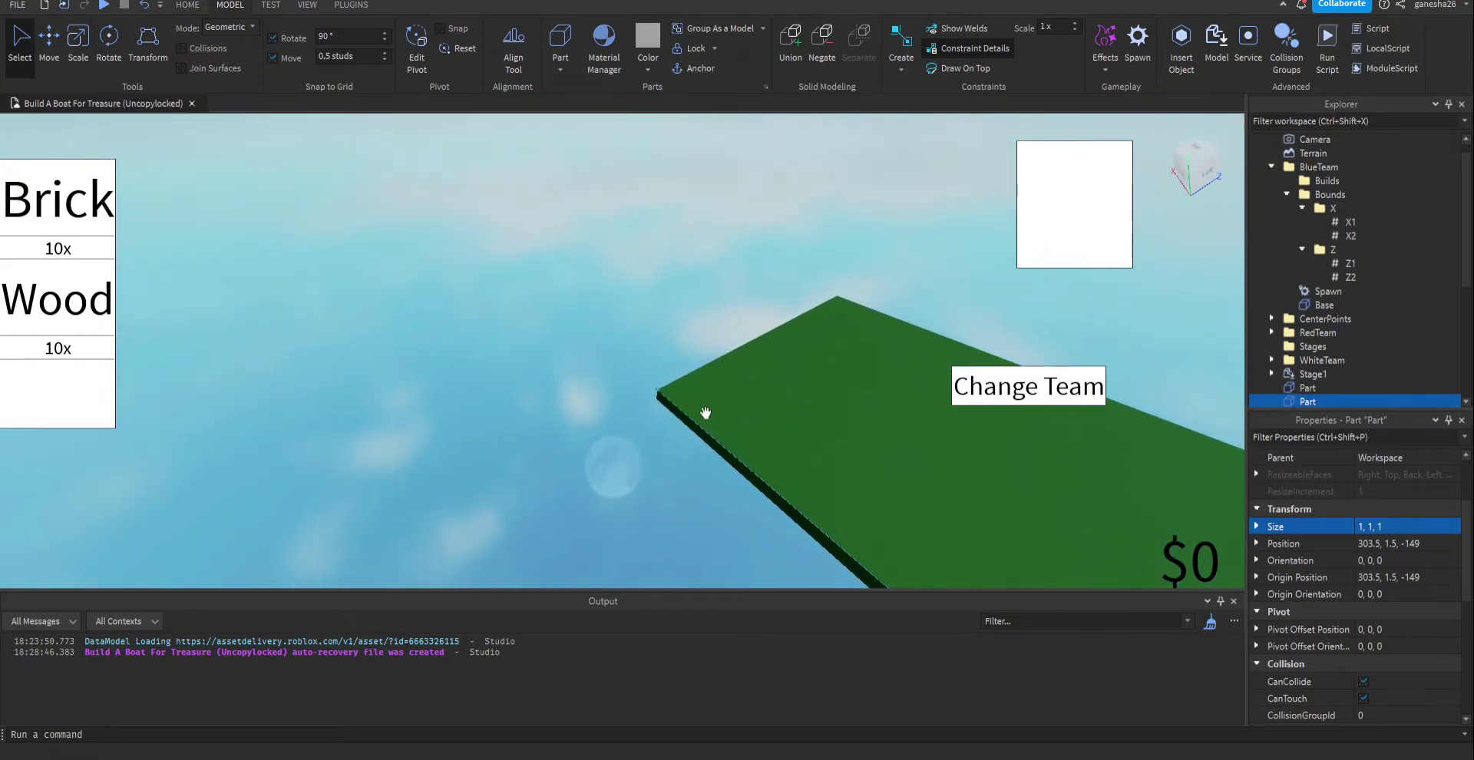
pyautogui.press('w')
pyautogui.moveTo(706, 415); pyautogui.dragTo(642, 440, button='right')
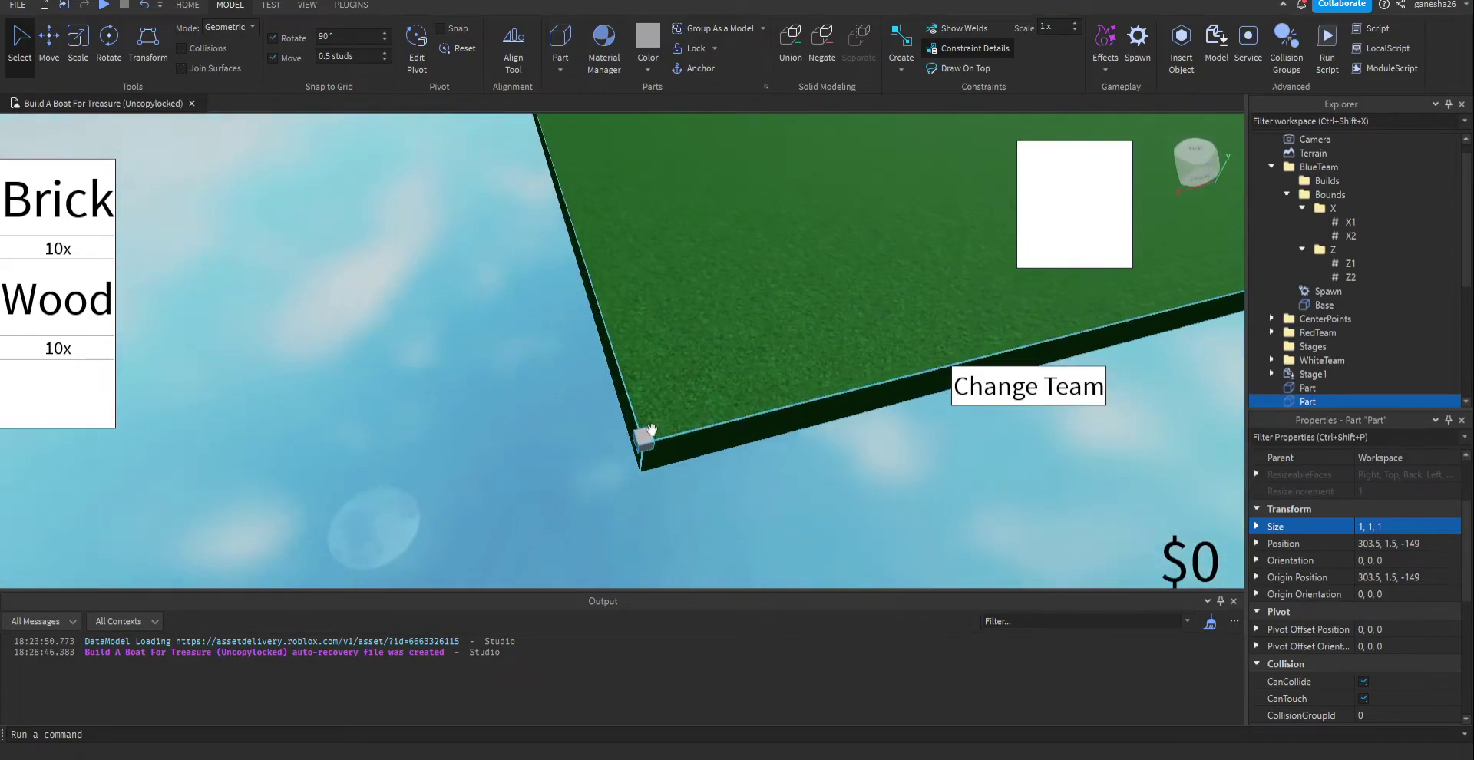
pyautogui.click(1404, 544)
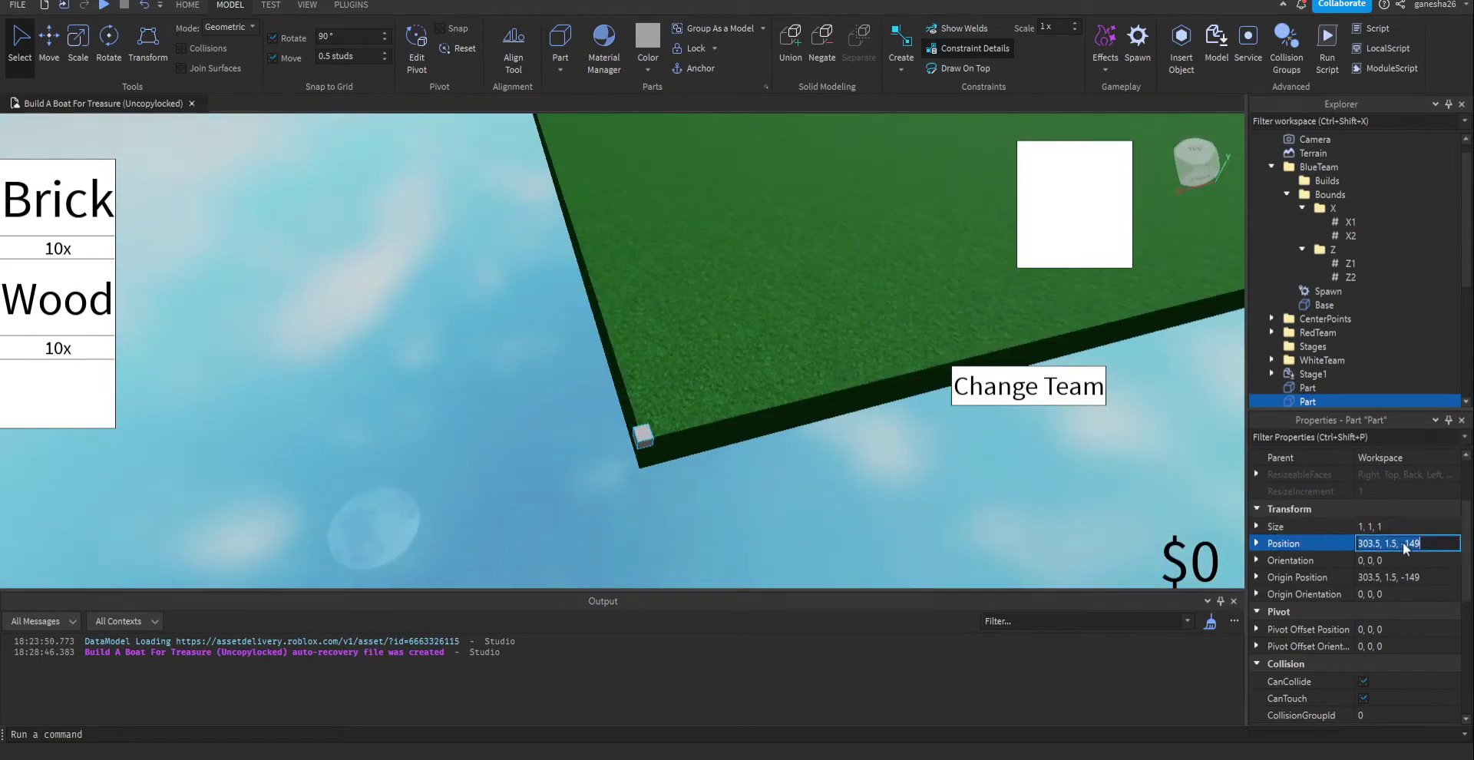
pyautogui.click(1379, 543)
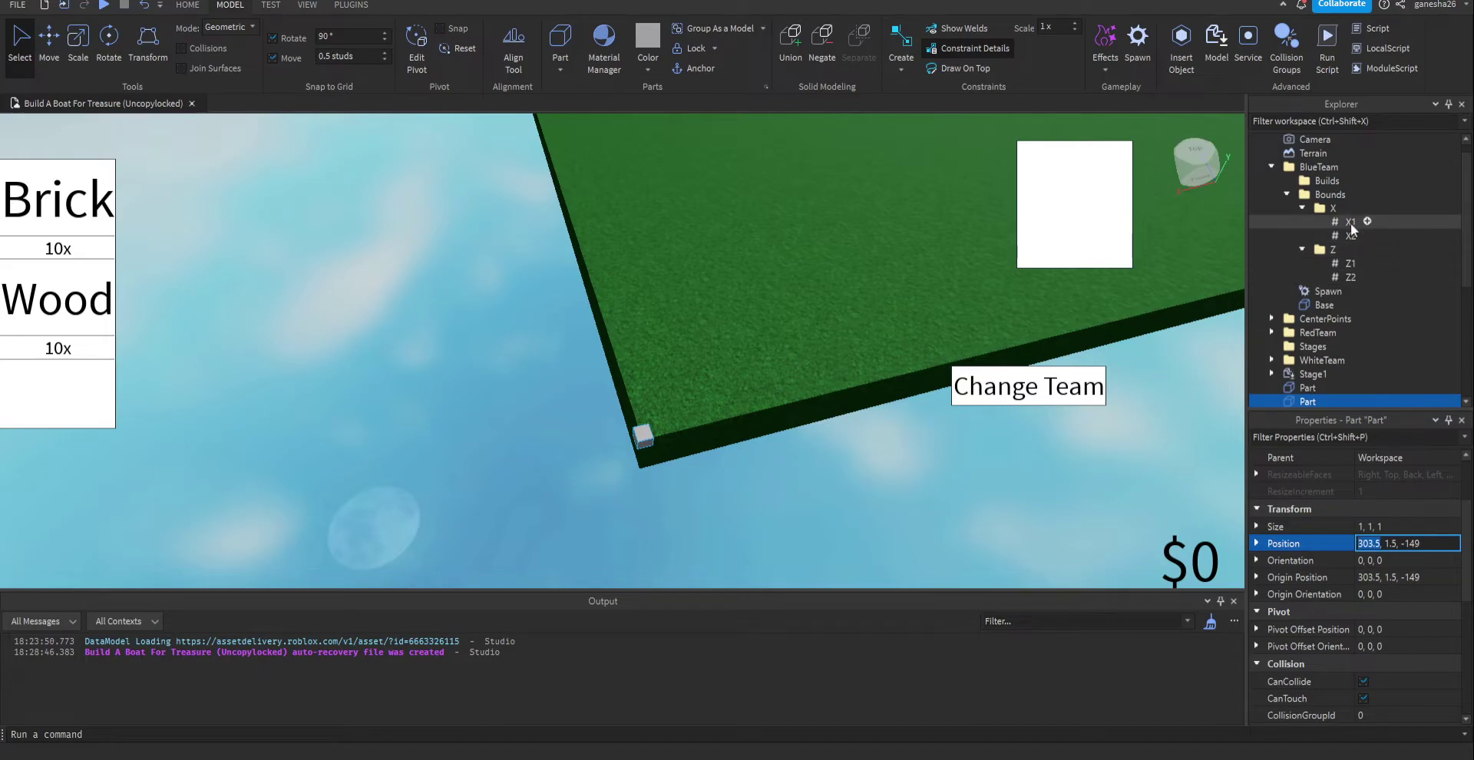
pyautogui.click(1319, 166)
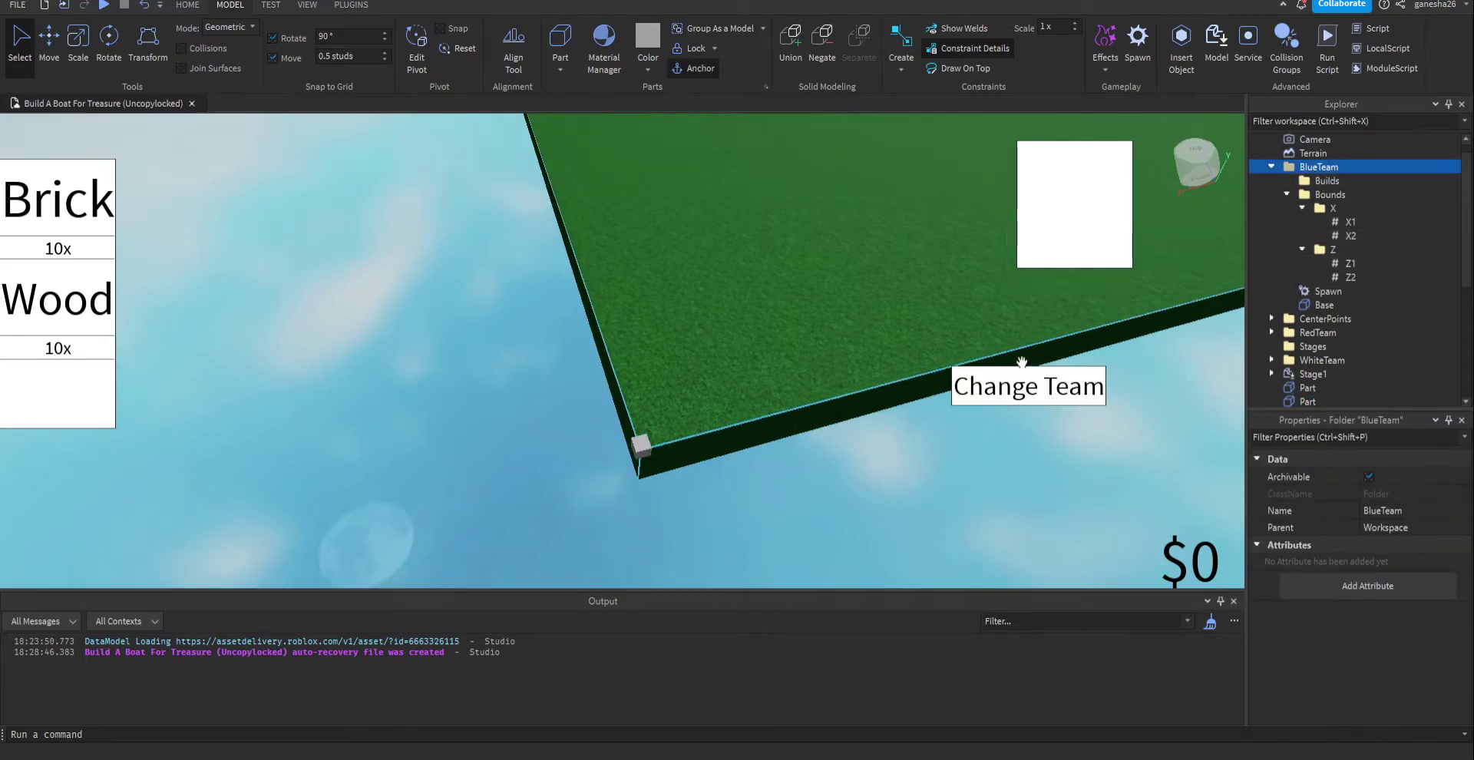
pyautogui.press('f')
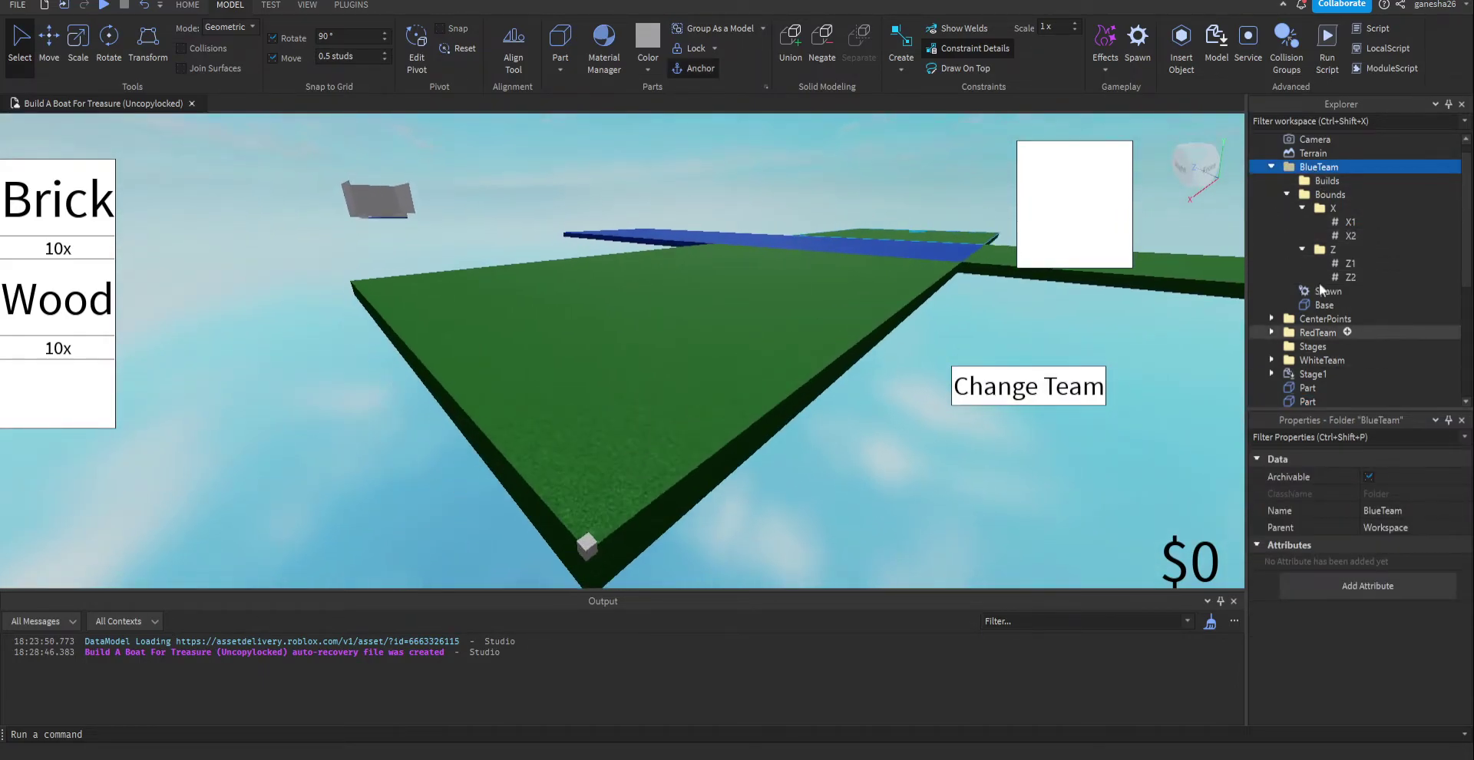
# - Copy BlueTeam's Bounds folder into the RedTeam and WhiteTeam folders
pyautogui.click(1326, 196)
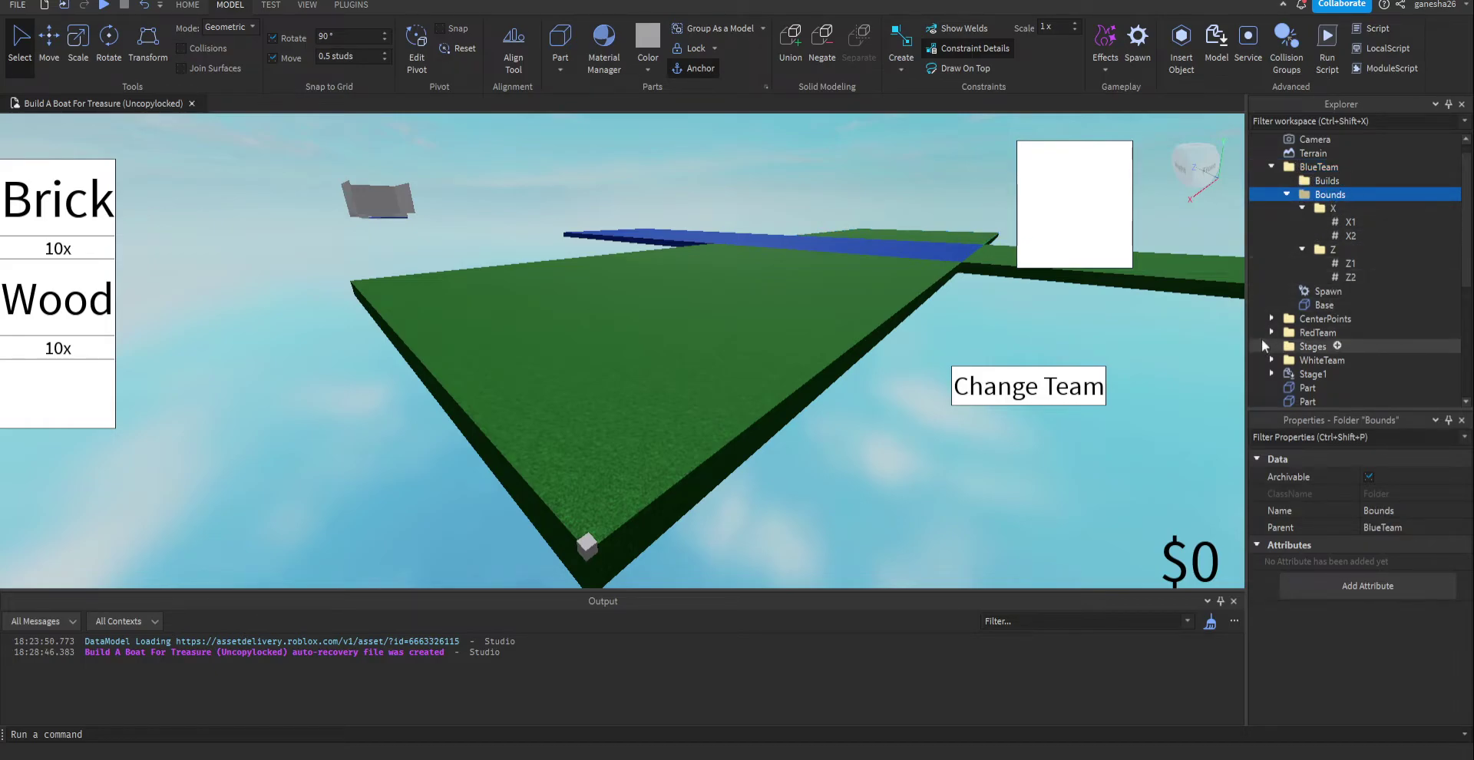
pyautogui.click(1272, 333)
pyautogui.scroll(-1, 1305, 322)
pyautogui.click(1318, 296)
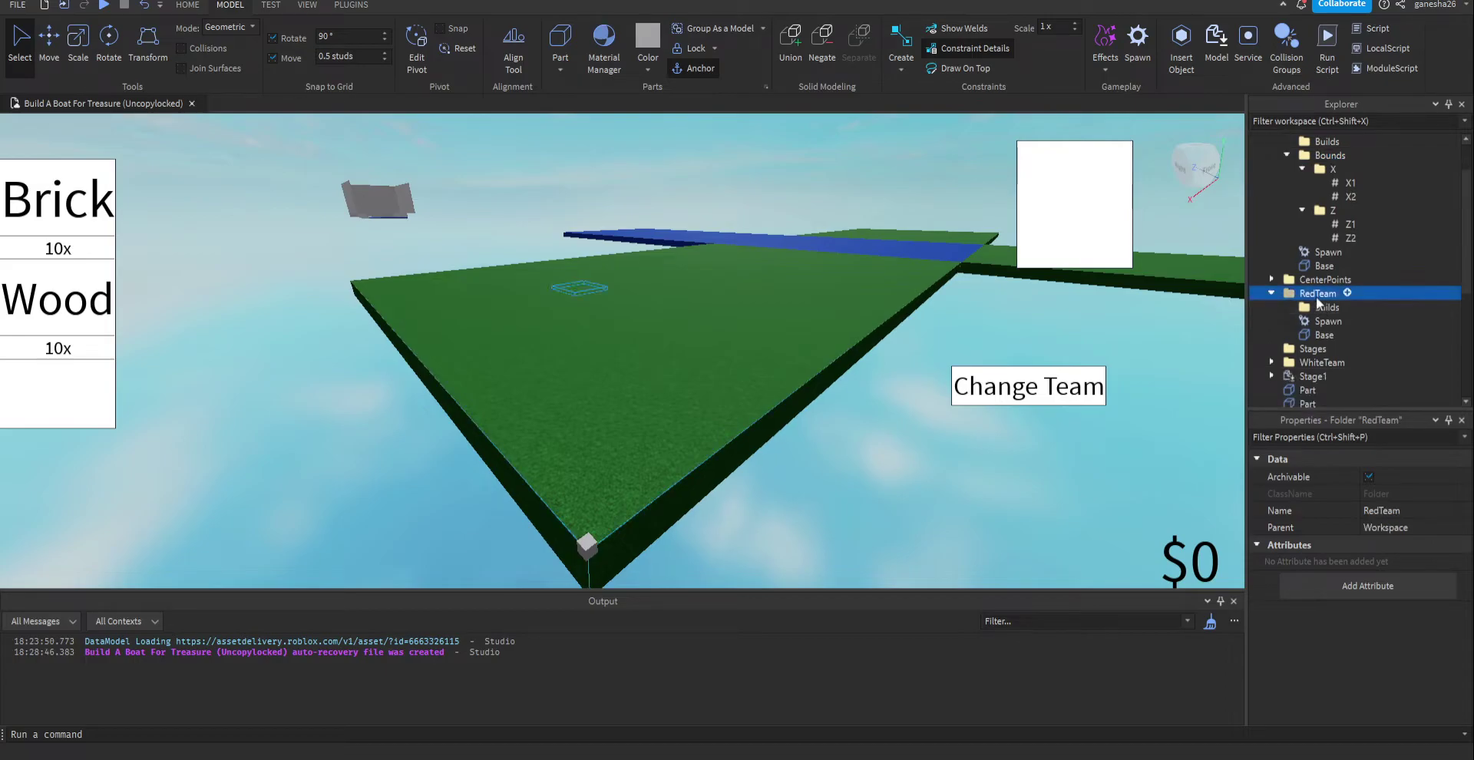
pyautogui.hotkey('ctrl', 'shift', 'v')
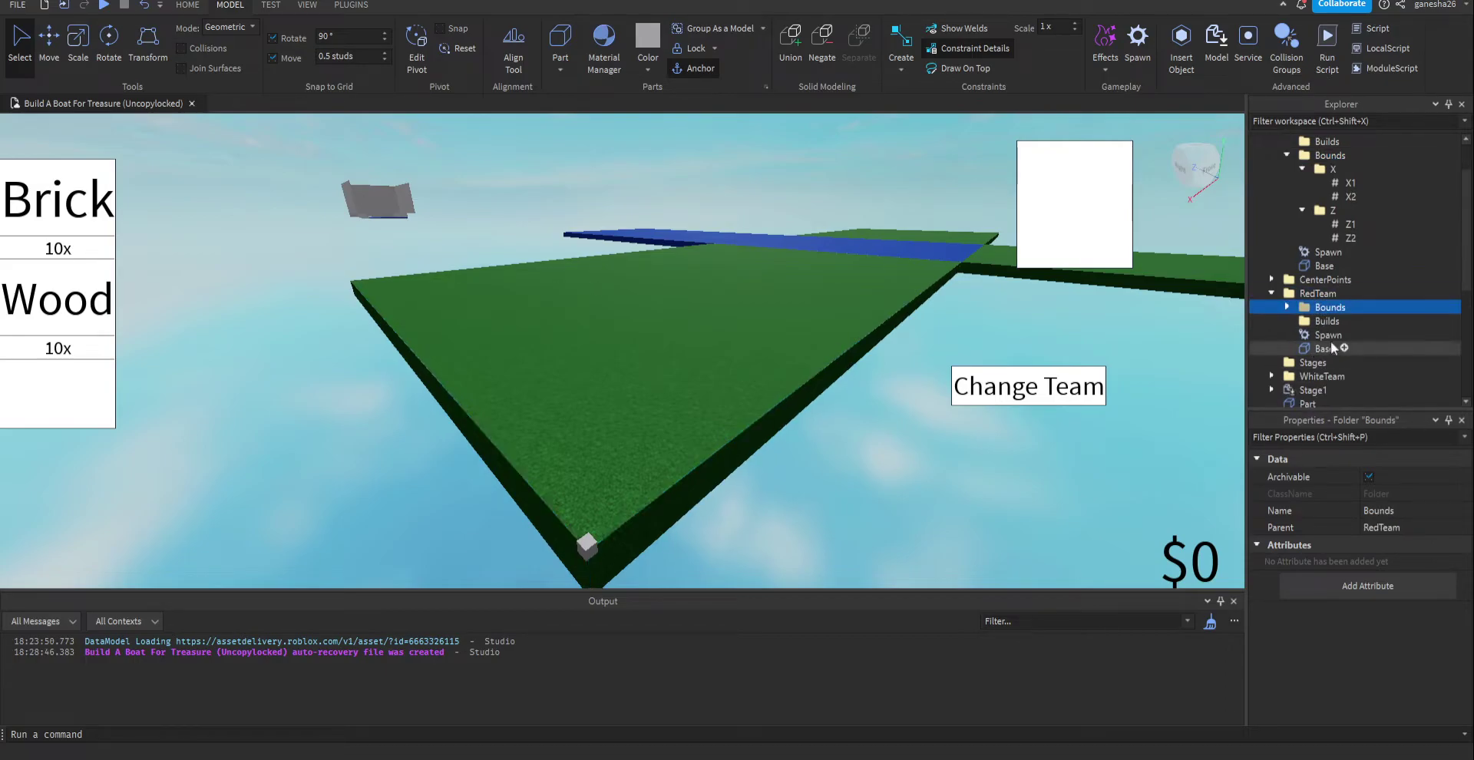
pyautogui.scroll(-1, 1345, 344)
pyautogui.click(1317, 339)
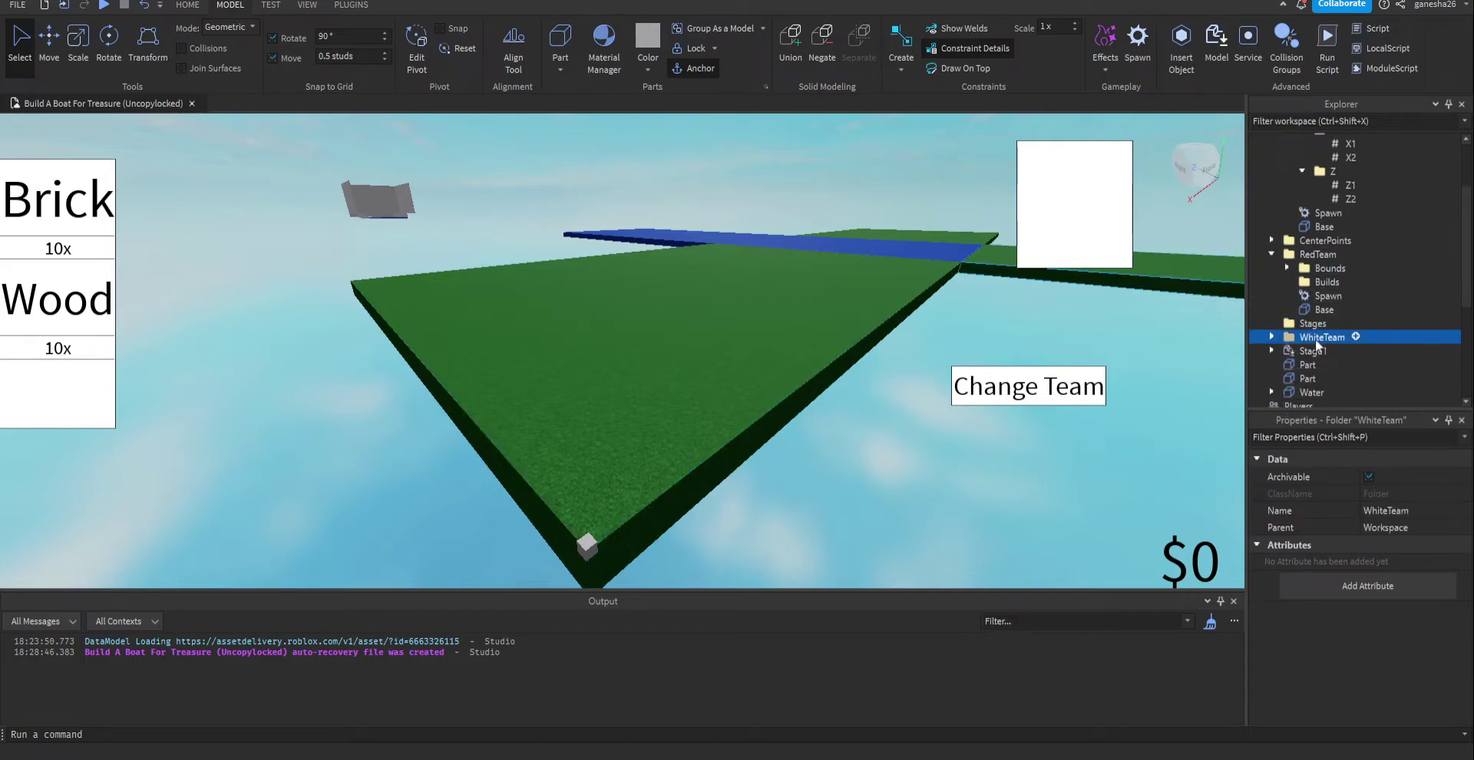
pyautogui.click(1272, 338)
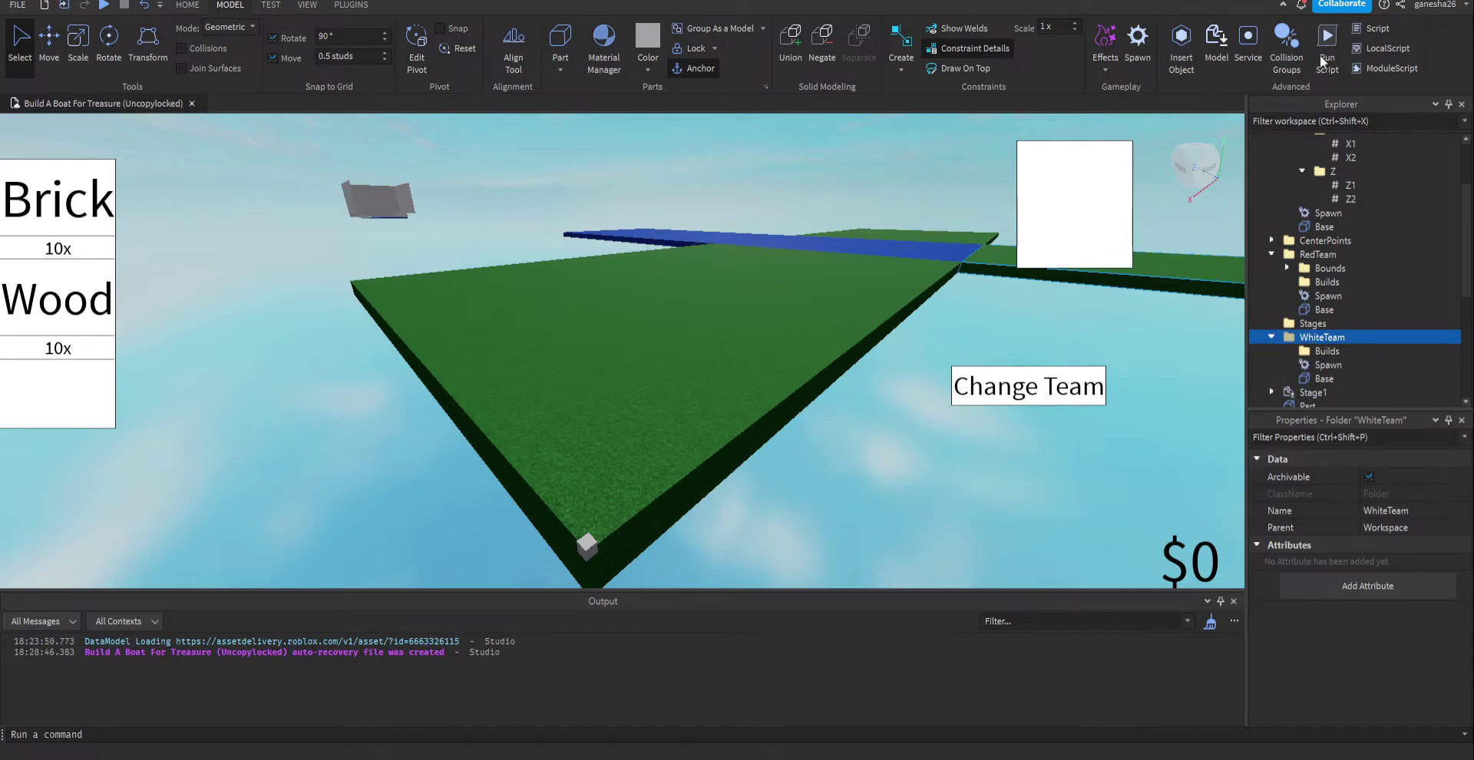
pyautogui.hotkey('ctrl', 'shift', 'v')
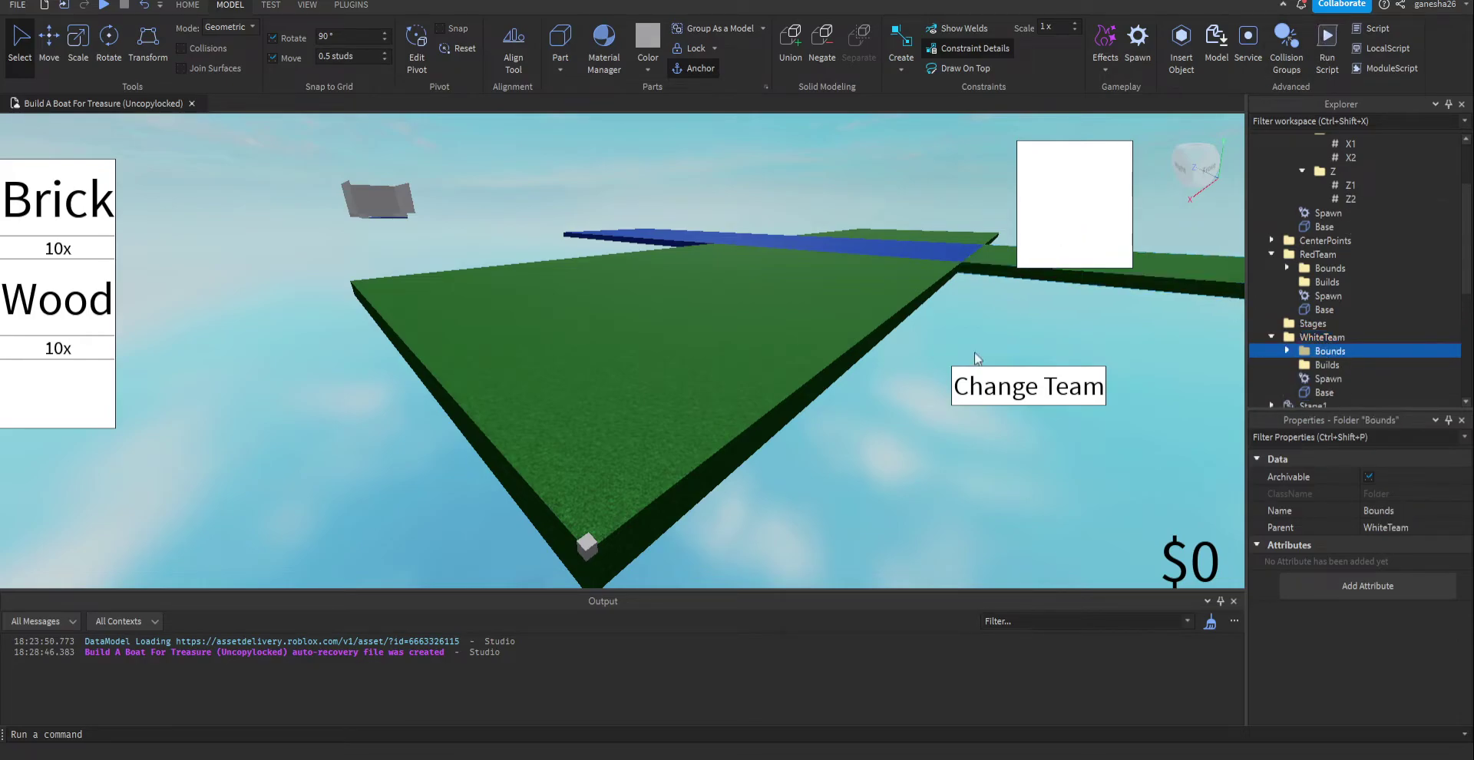
# - Set X1 in RedTeam's Bounds to 303.5, taken from the corner cube's X position
pyautogui.moveTo(978, 358); pyautogui.dragTo(924, 422, button='right')
pyautogui.scroll(2, 1343, 292)
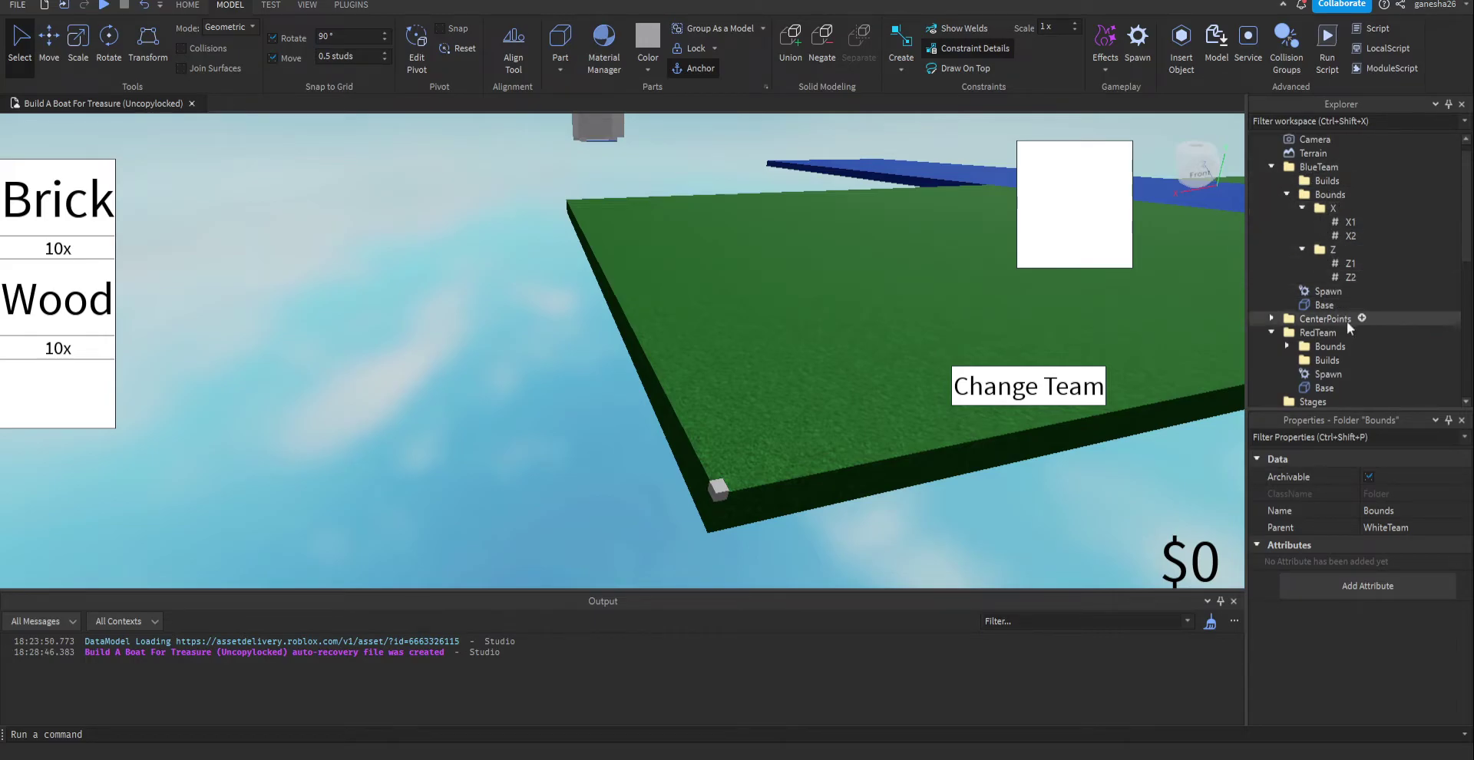
pyautogui.scroll(-1, 1321, 315)
pyautogui.click(1318, 297)
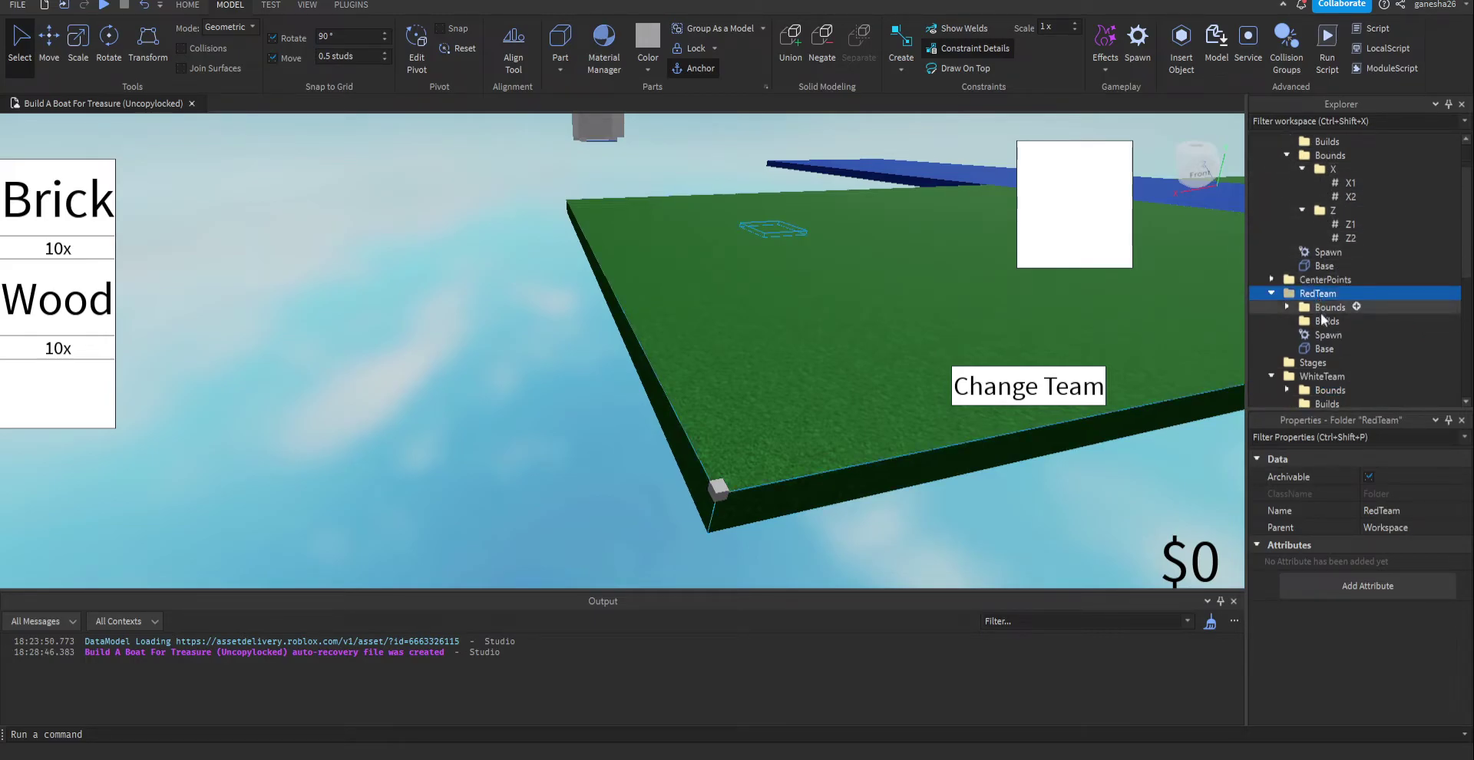
pyautogui.click(1288, 307)
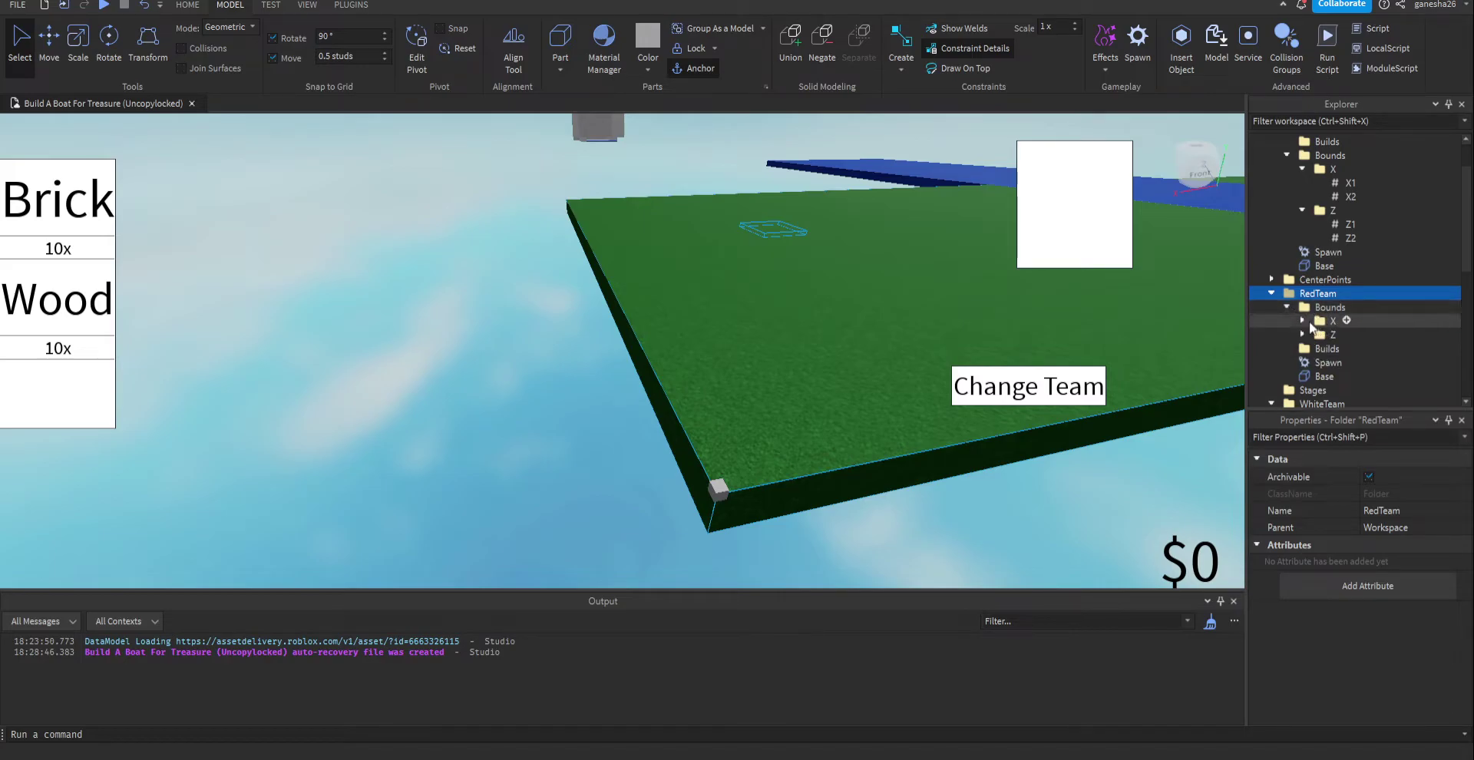
pyautogui.click(1303, 321)
pyautogui.click(1343, 336)
pyautogui.moveTo(786, 395); pyautogui.dragTo(642, 471, button='right')
pyautogui.click(663, 477)
pyautogui.scroll(-1, 1412, 609)
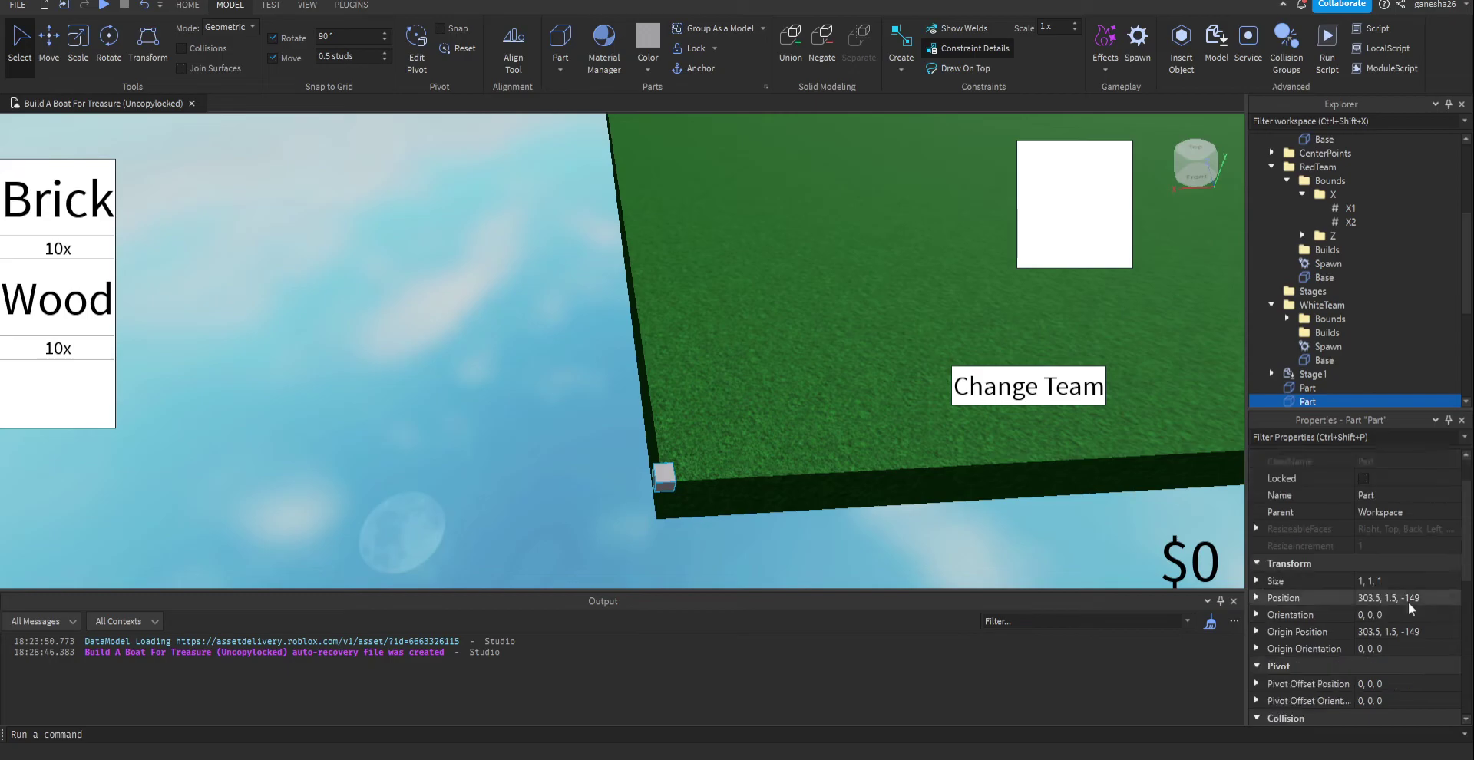
pyautogui.click(1366, 602)
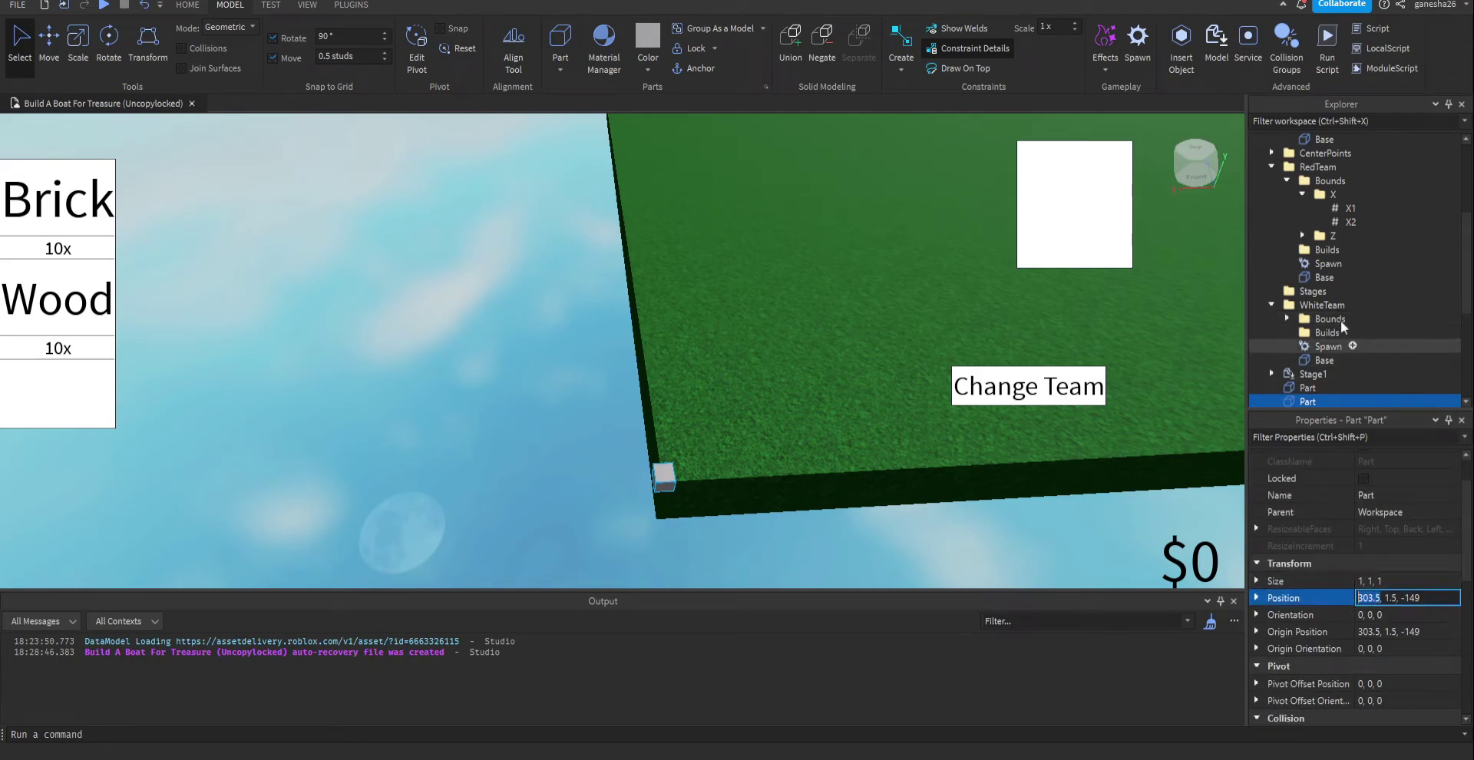
pyautogui.click(1348, 209)
pyautogui.click(1390, 542)
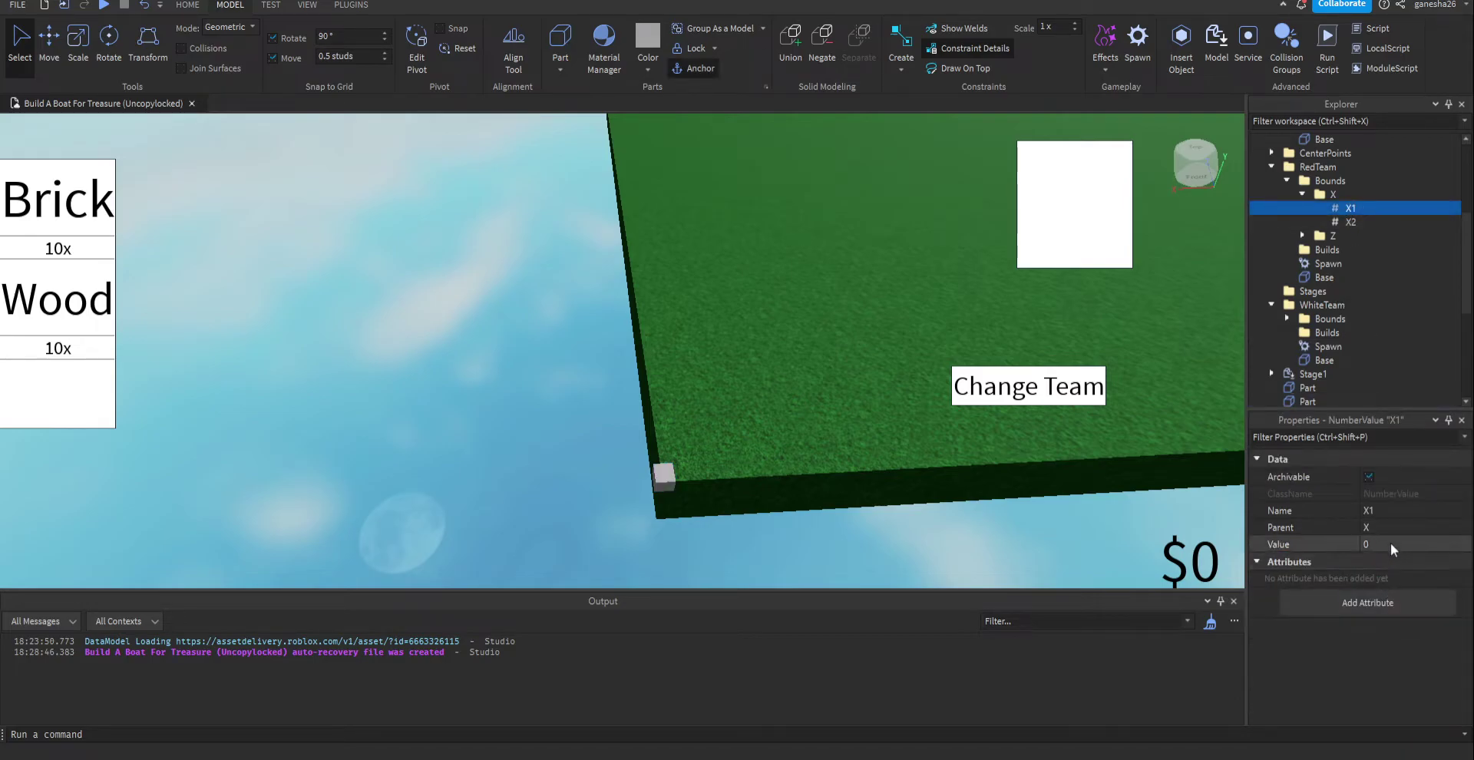
pyautogui.write('303.5')
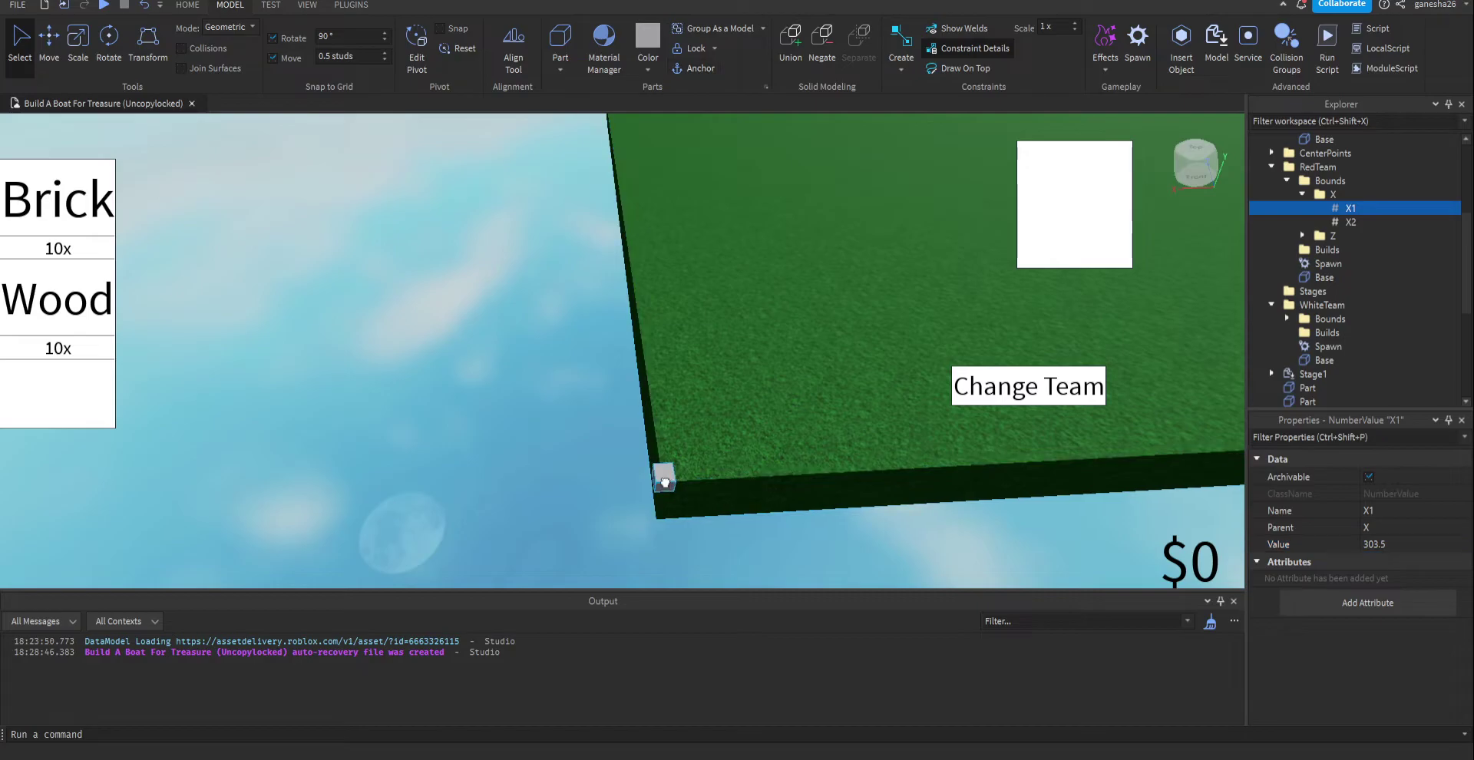
# - Set Z1 in RedTeam's Bounds to -149, taken from the corner cube's Z position
pyautogui.click(664, 474)
pyautogui.click(1428, 649)
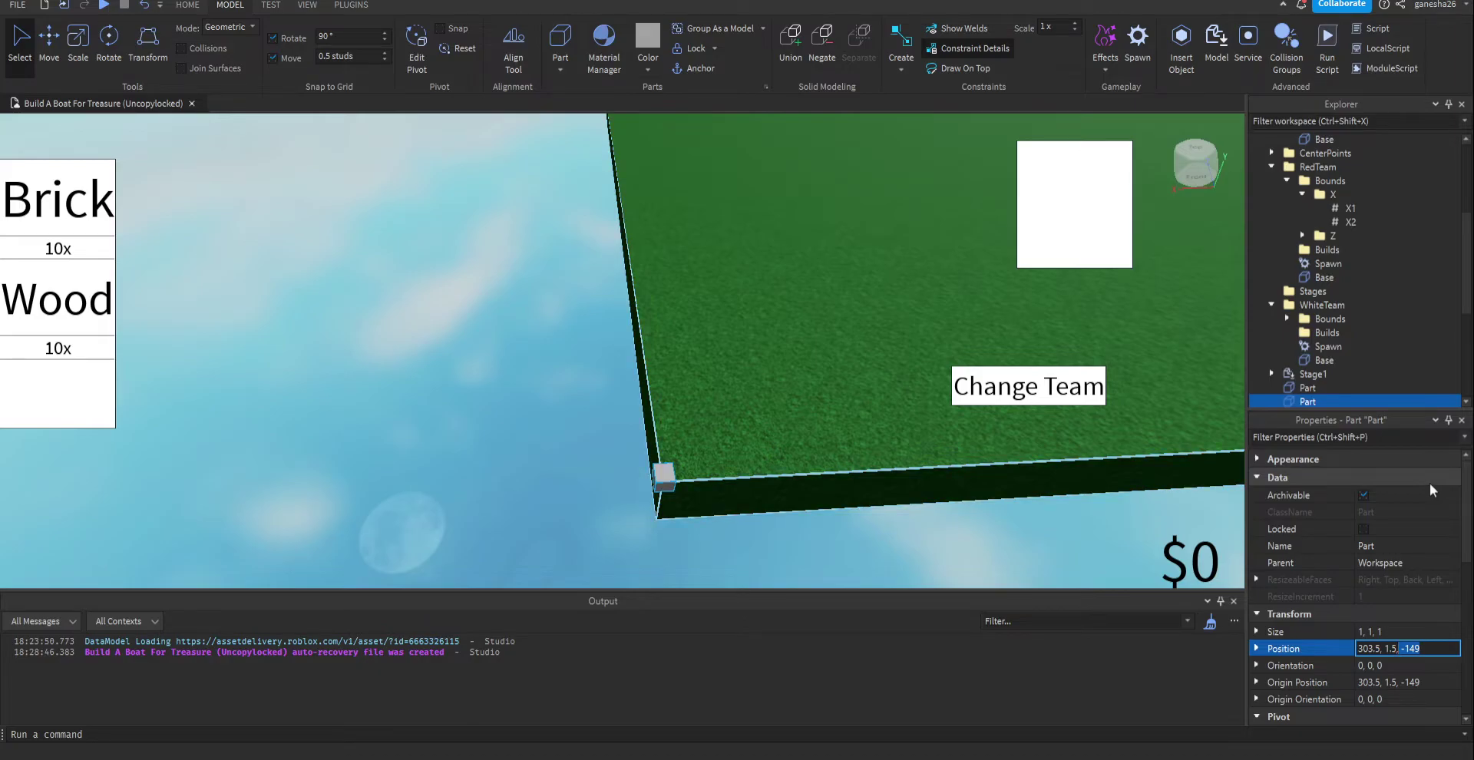
pyautogui.click(1303, 236)
pyautogui.click(1336, 250)
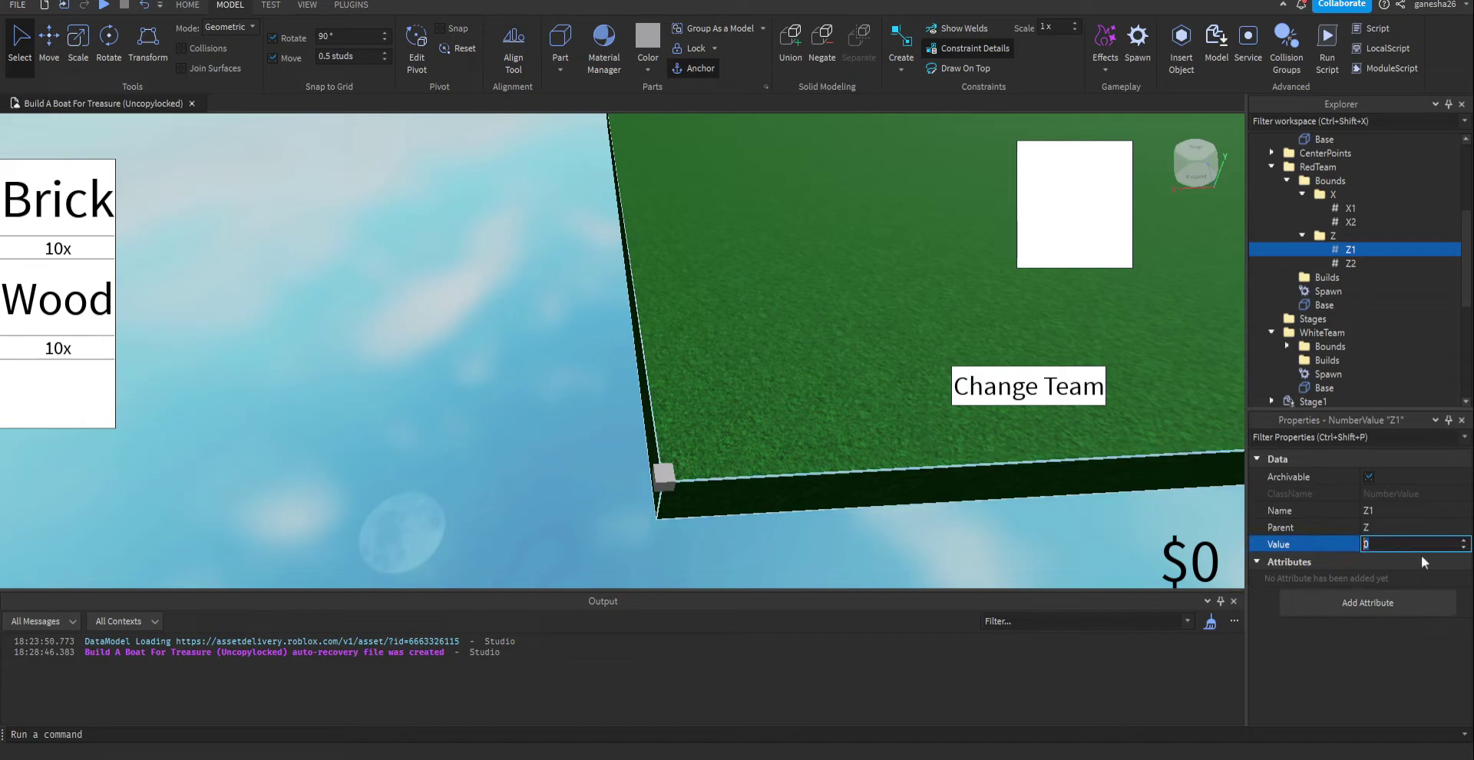
pyautogui.write('-149')
pyautogui.press('Return')
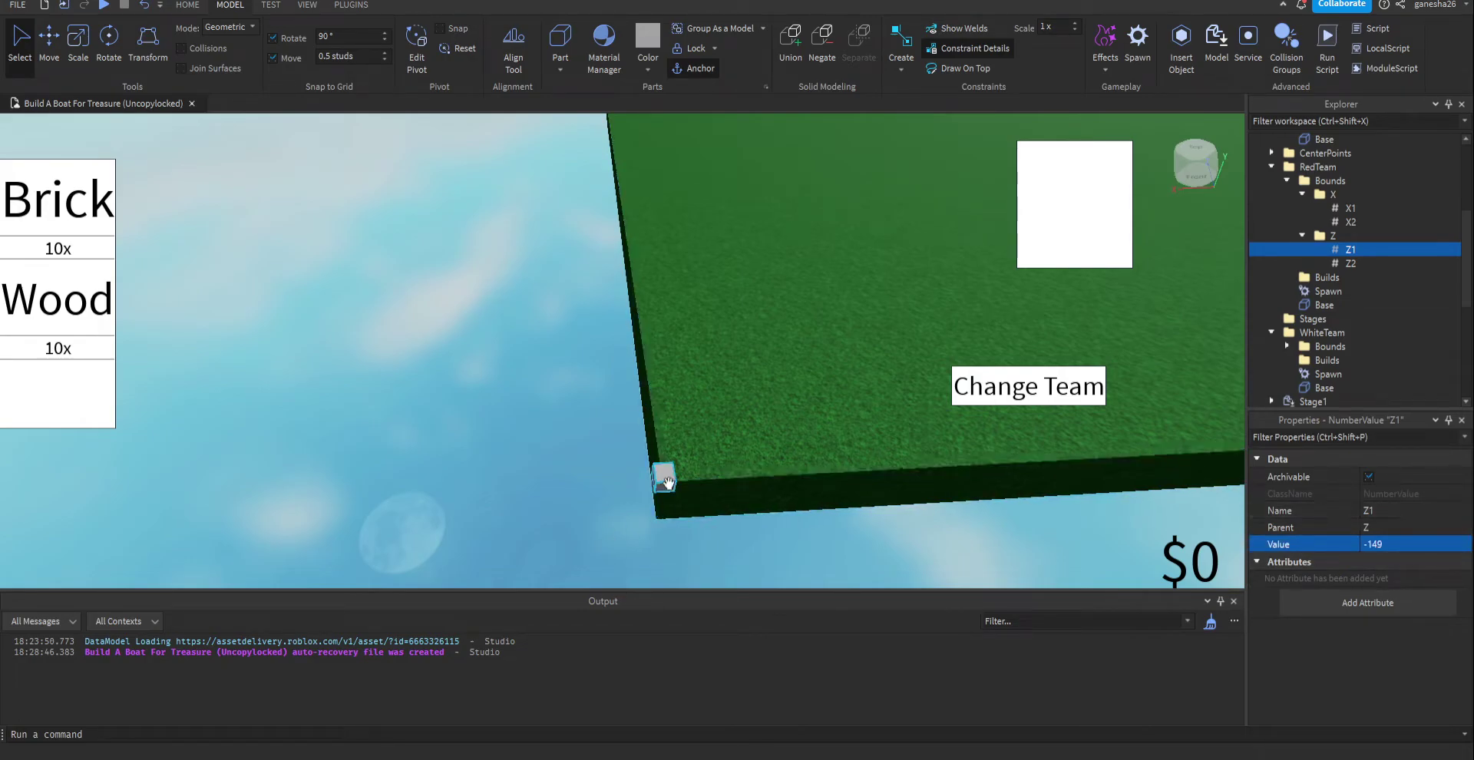
# - Move the cube to the green platform's opposite corner beside the blue water, at about 87, 1.5, -15
pyautogui.moveTo(668, 482); pyautogui.dragTo(665, 483)
pyautogui.moveTo(665, 480); pyautogui.dragTo(665, 482, button='right')
pyautogui.moveTo(665, 483); pyautogui.dragTo(662, 480)
pyautogui.moveTo(665, 483); pyautogui.dragTo(662, 481, button='right')
pyautogui.moveTo(662, 481); pyautogui.dragTo(832, 448)
pyautogui.moveTo(812, 444); pyautogui.dragTo(833, 448, button='right')
pyautogui.moveTo(833, 448); pyautogui.dragTo(832, 447)
pyautogui.moveTo(832, 447); pyautogui.dragTo(833, 447, button='right')
pyautogui.moveTo(832, 447); pyautogui.dragTo(832, 448)
pyautogui.moveTo(833, 447); pyautogui.dragTo(832, 448, button='right')
pyautogui.moveTo(833, 448); pyautogui.dragTo(834, 449)
pyautogui.press('w')
pyautogui.moveTo(833, 448); pyautogui.dragTo(834, 450, button='right')
pyautogui.moveTo(834, 449); pyautogui.dragTo(822, 448)
pyautogui.moveTo(834, 449); pyautogui.dragTo(822, 448, button='right')
pyautogui.moveTo(821, 448); pyautogui.dragTo(705, 428)
pyautogui.moveTo(708, 427); pyautogui.dragTo(740, 428, button='right')
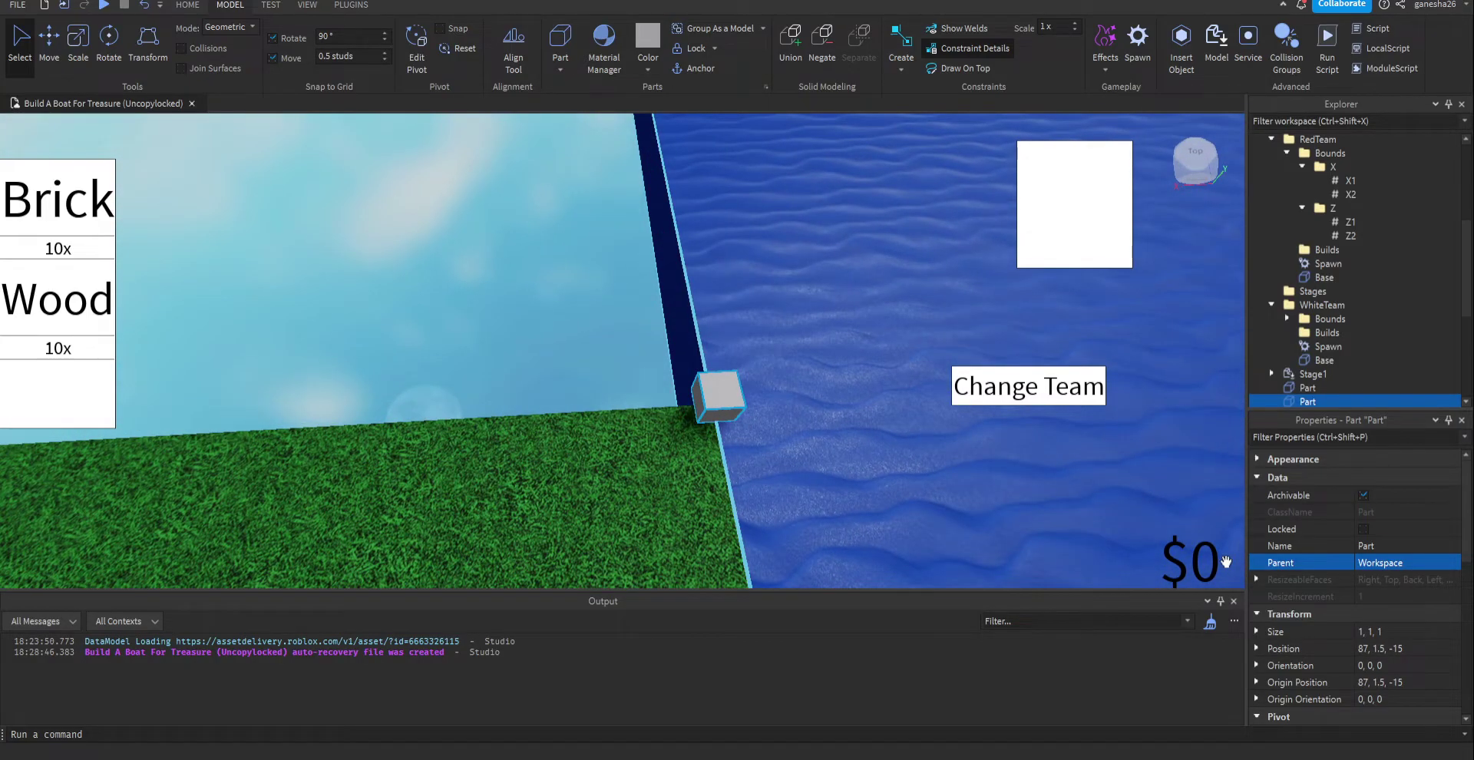
# - Set X2 in RedTeam's Bounds to 87, taken from the cube's X position
pyautogui.click(1363, 649)
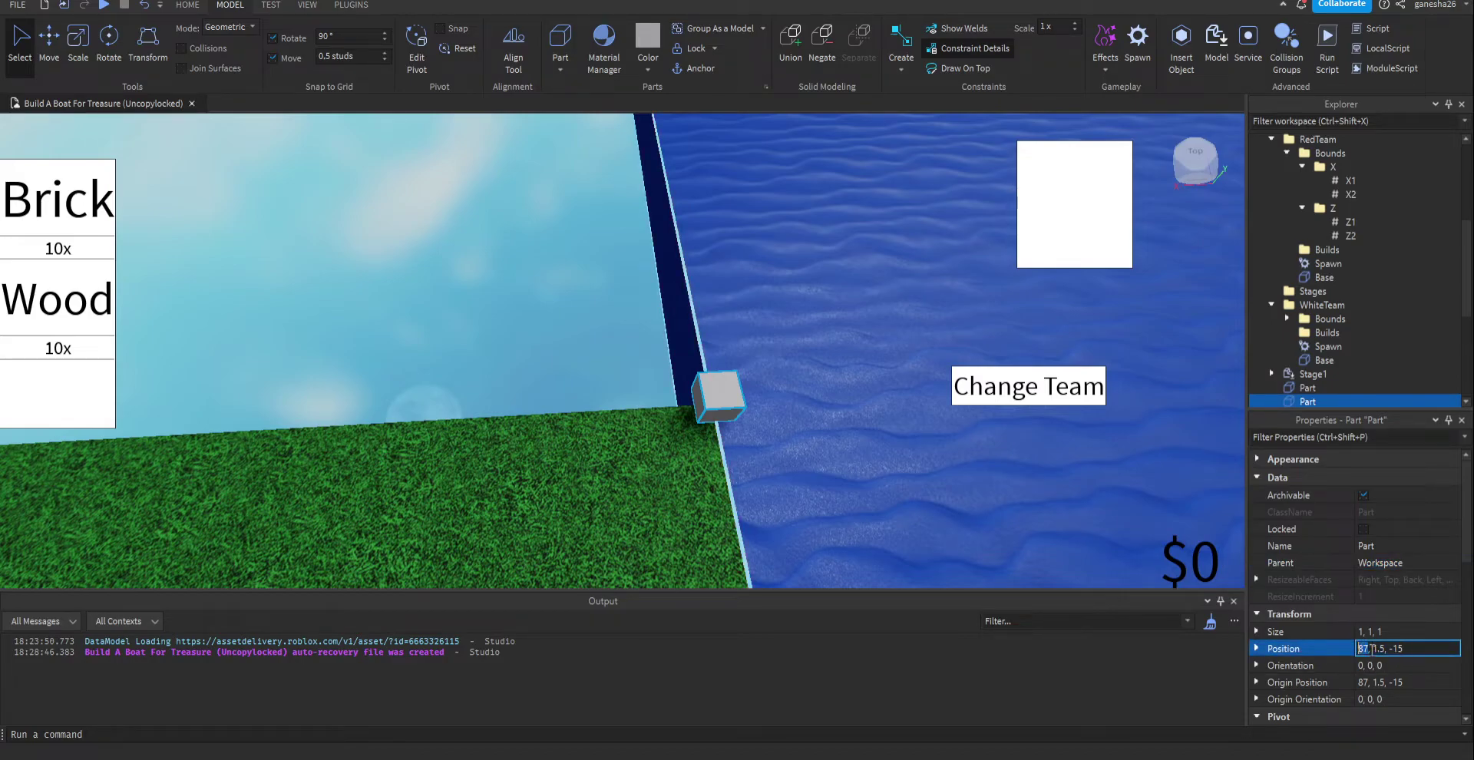
pyautogui.click(1351, 194)
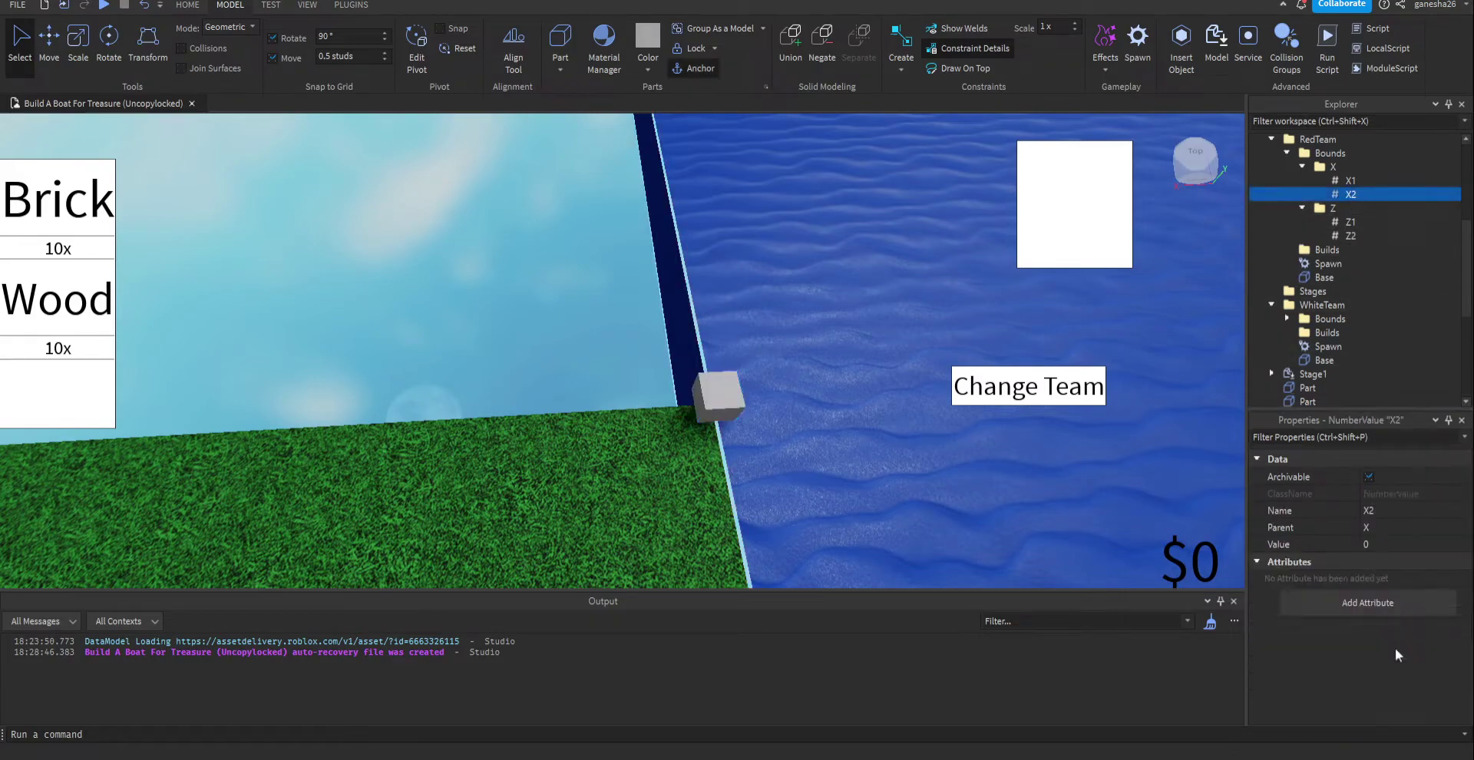
pyautogui.click(1382, 544)
pyautogui.write('87')
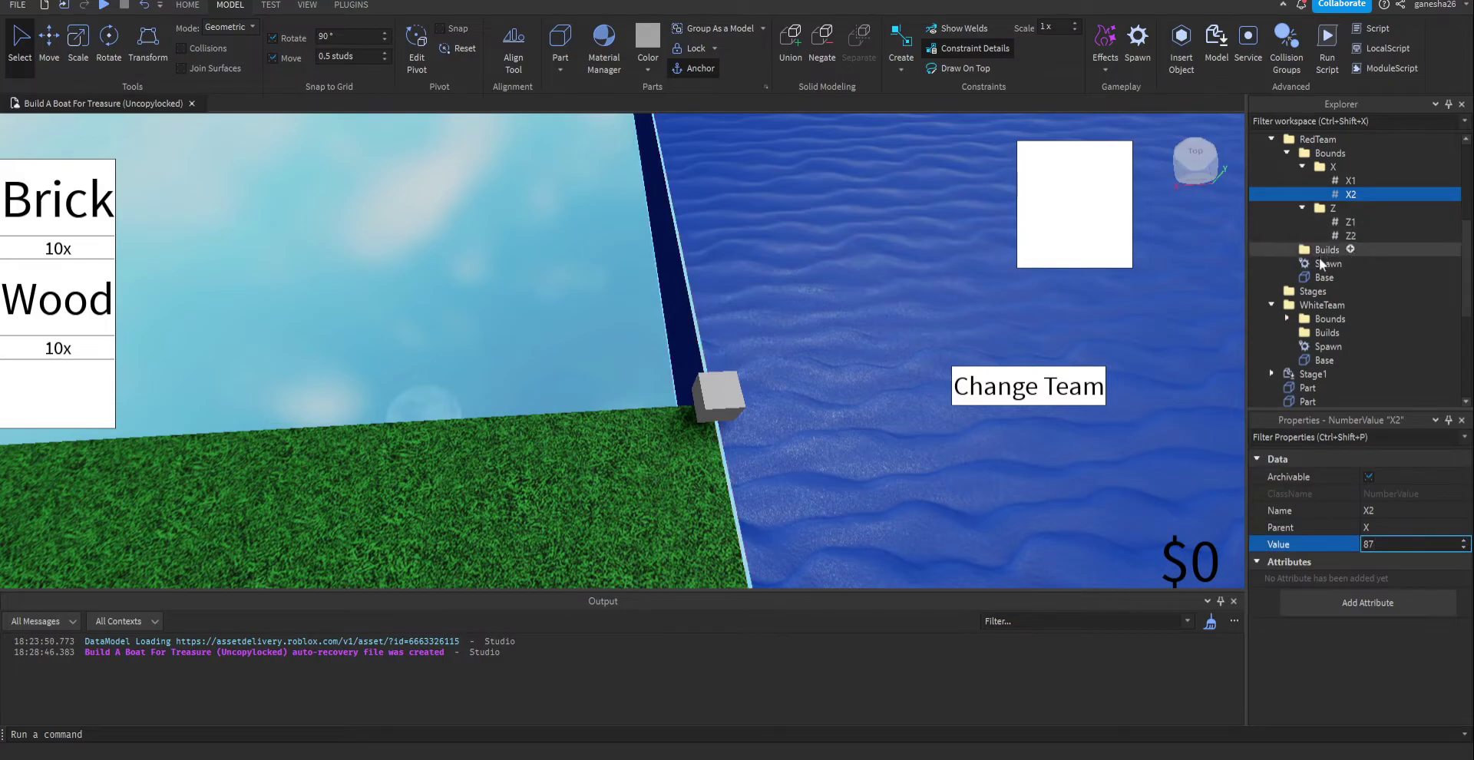
# - Set Z2 in RedTeam's Bounds to -15, taken from the corner cube's Z position
pyautogui.click(722, 394)
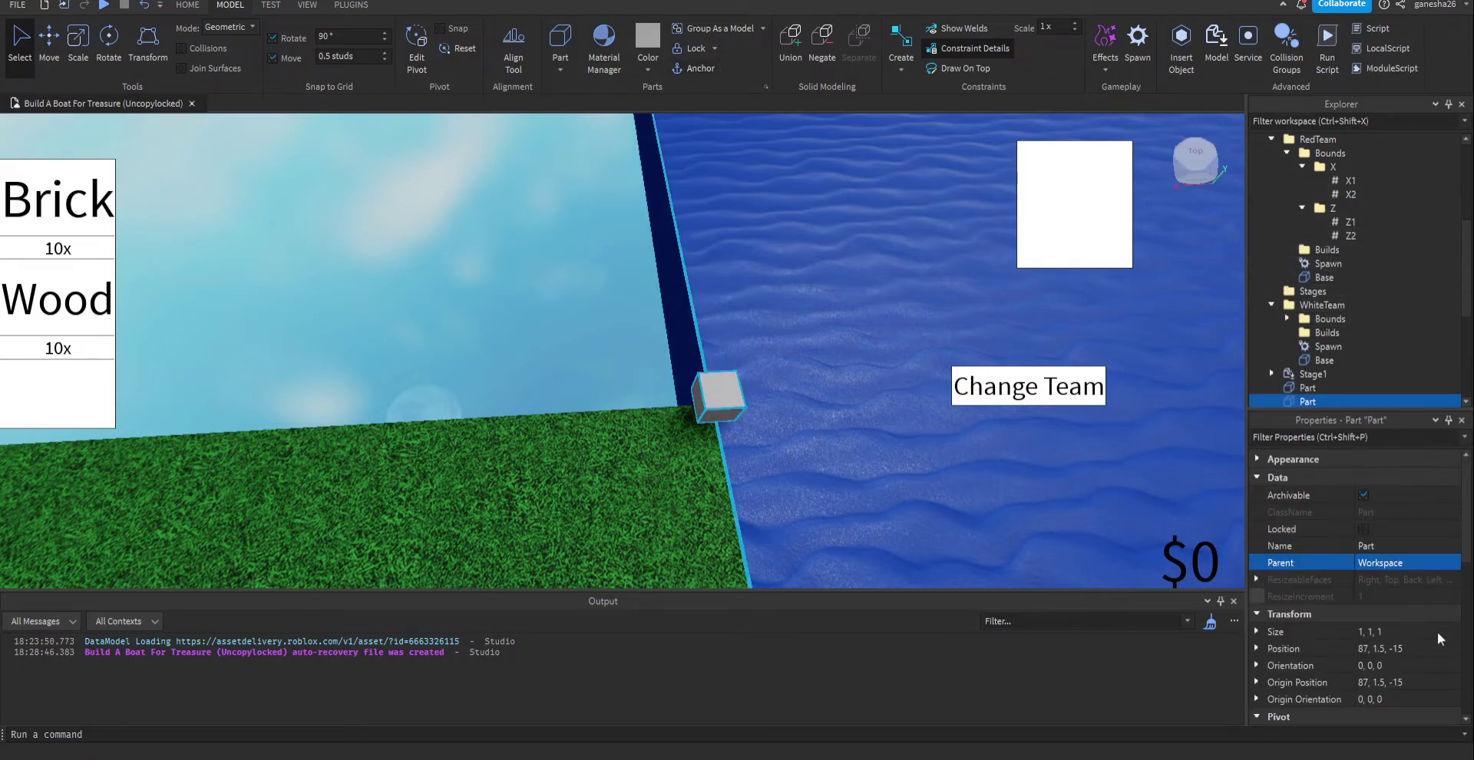
pyautogui.click(1411, 649)
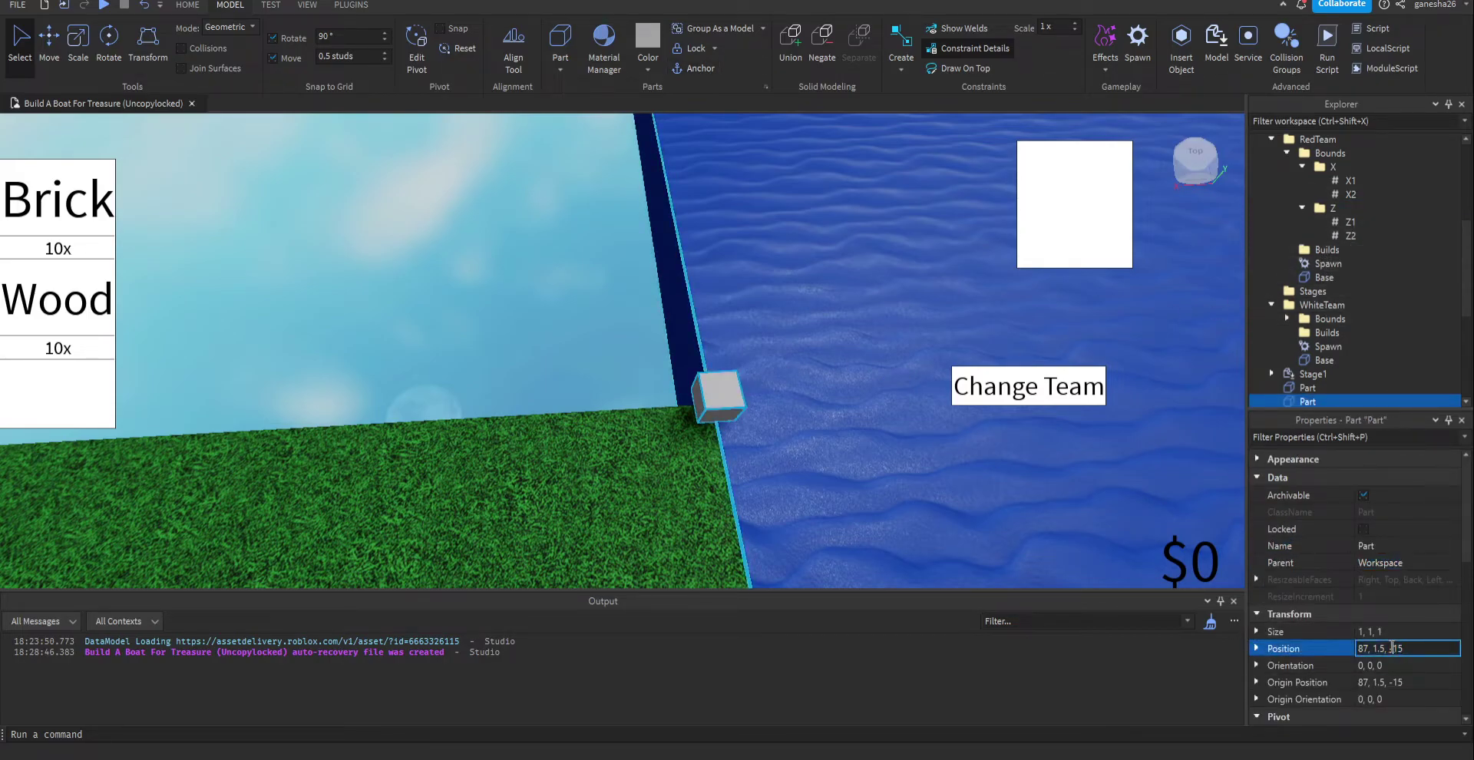
pyautogui.click(1352, 236)
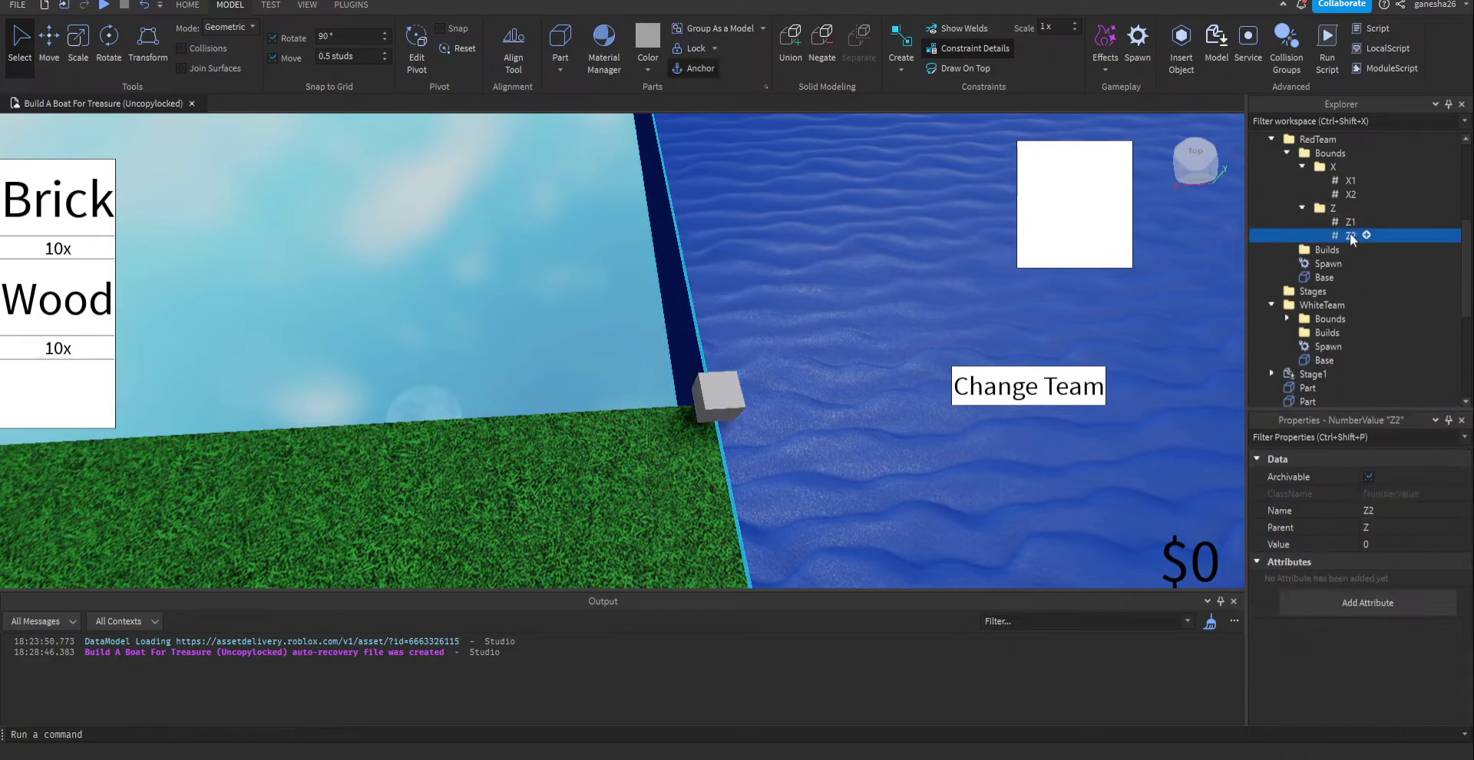
pyautogui.click(1391, 545)
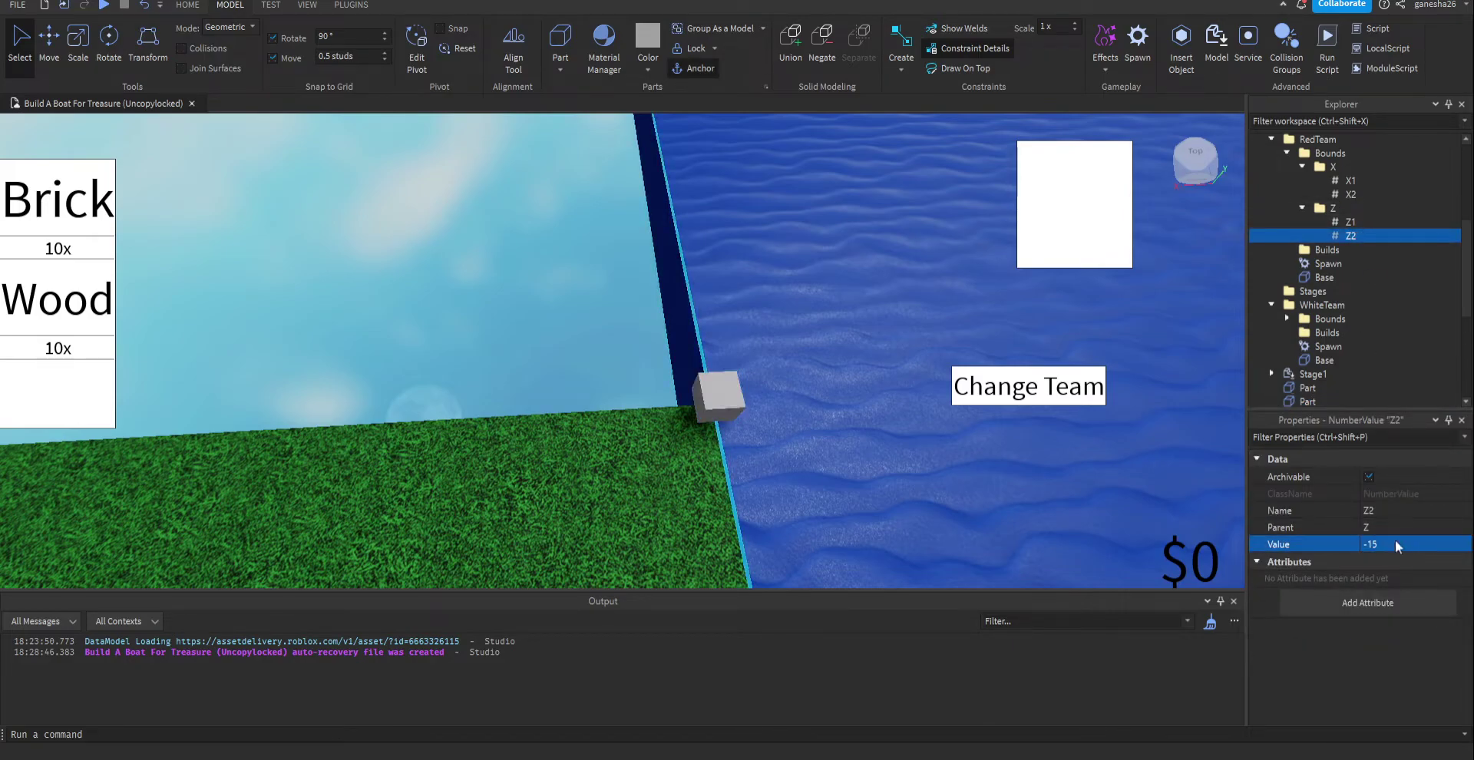
# - Move the cube to the outer corner of the WhiteTeam platform, at about 87, 1.5, -365.5
pyautogui.moveTo(737, 412); pyautogui.dragTo(695, 371)
pyautogui.press('w')
pyautogui.press('w')
pyautogui.moveTo(695, 372); pyautogui.dragTo(726, 361, button='right')
pyautogui.press('w')
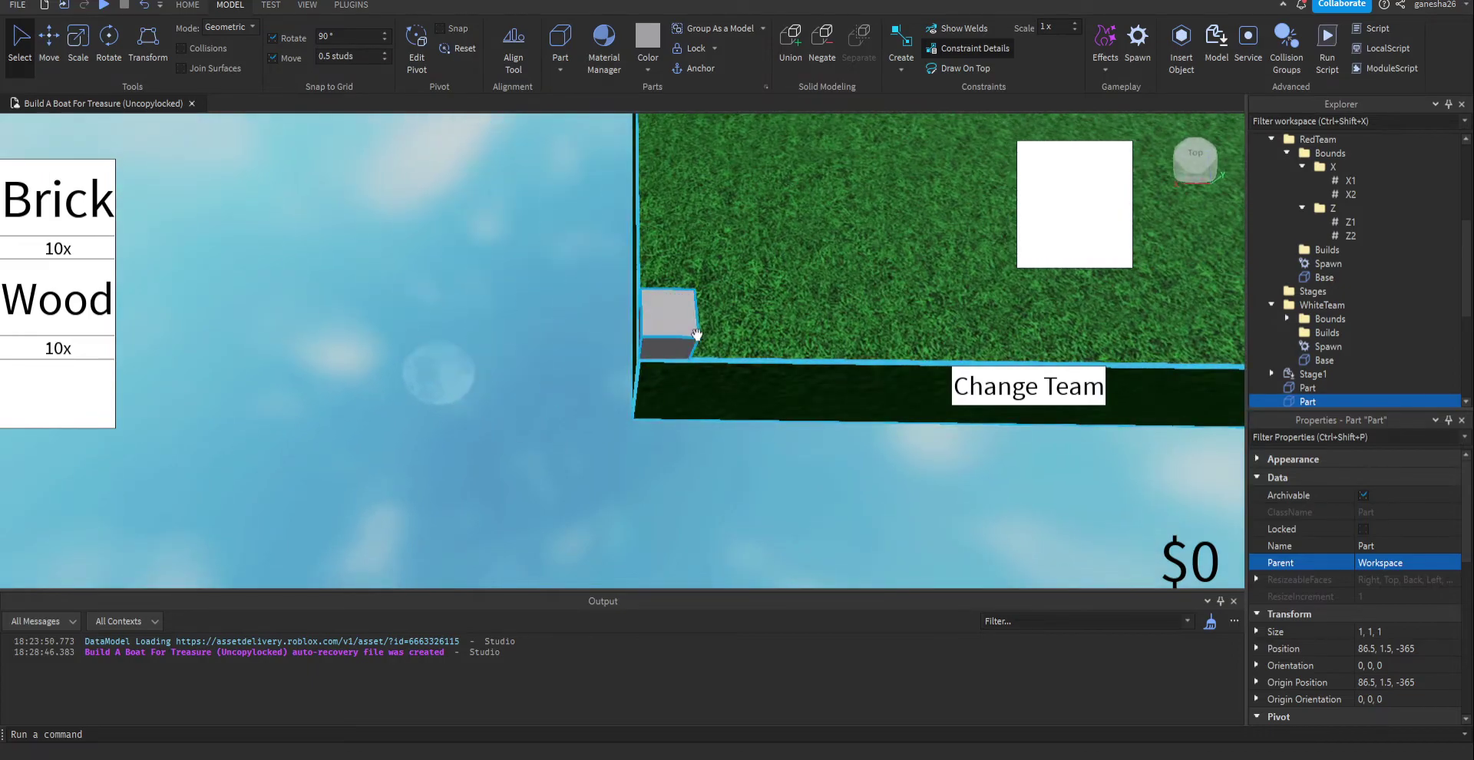
pyautogui.moveTo(692, 355); pyautogui.dragTo(658, 353)
pyautogui.moveTo(658, 352); pyautogui.dragTo(665, 286, button='right')
pyautogui.press('a')
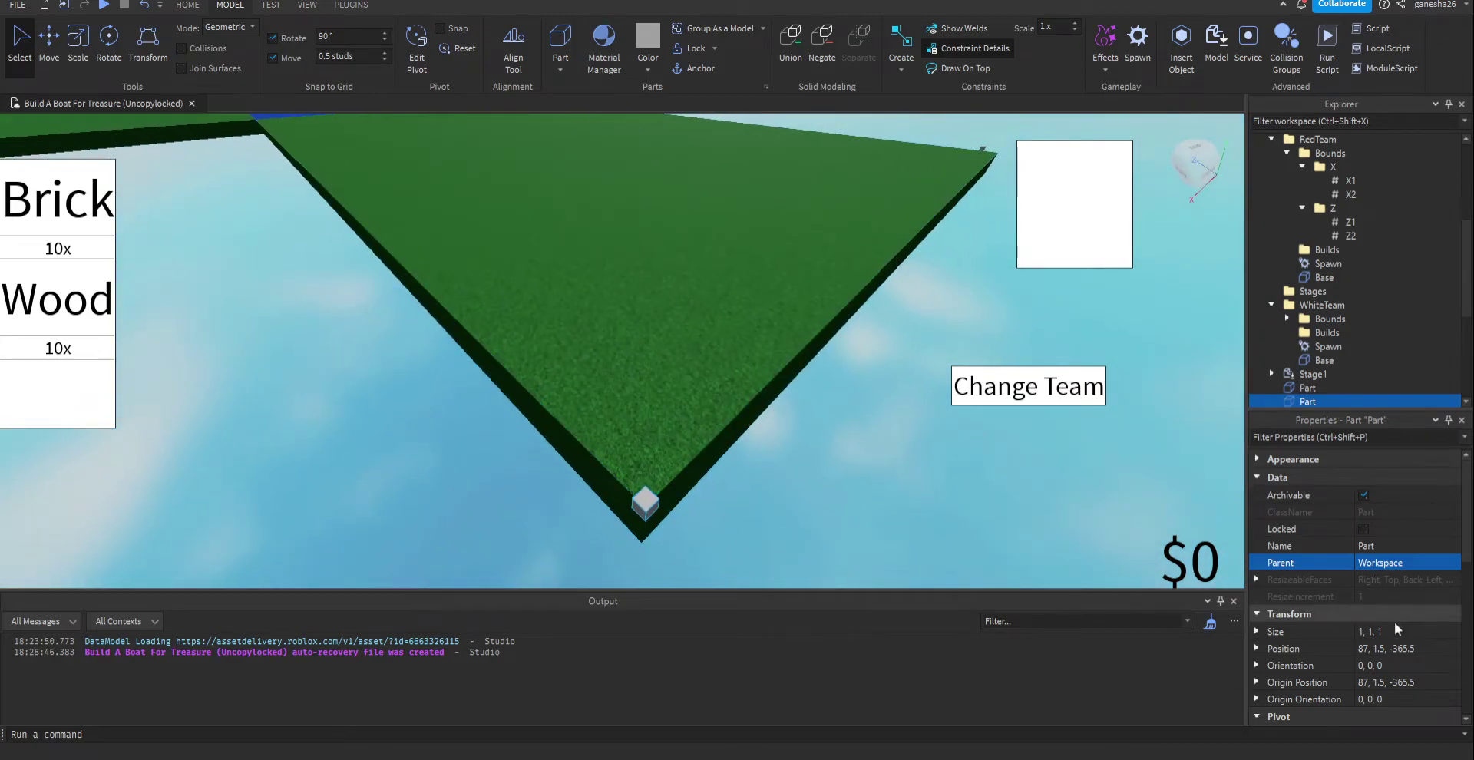
# - Set X1 in WhiteTeam's Bounds to 87, taken from the cube's X position
pyautogui.click(1365, 648)
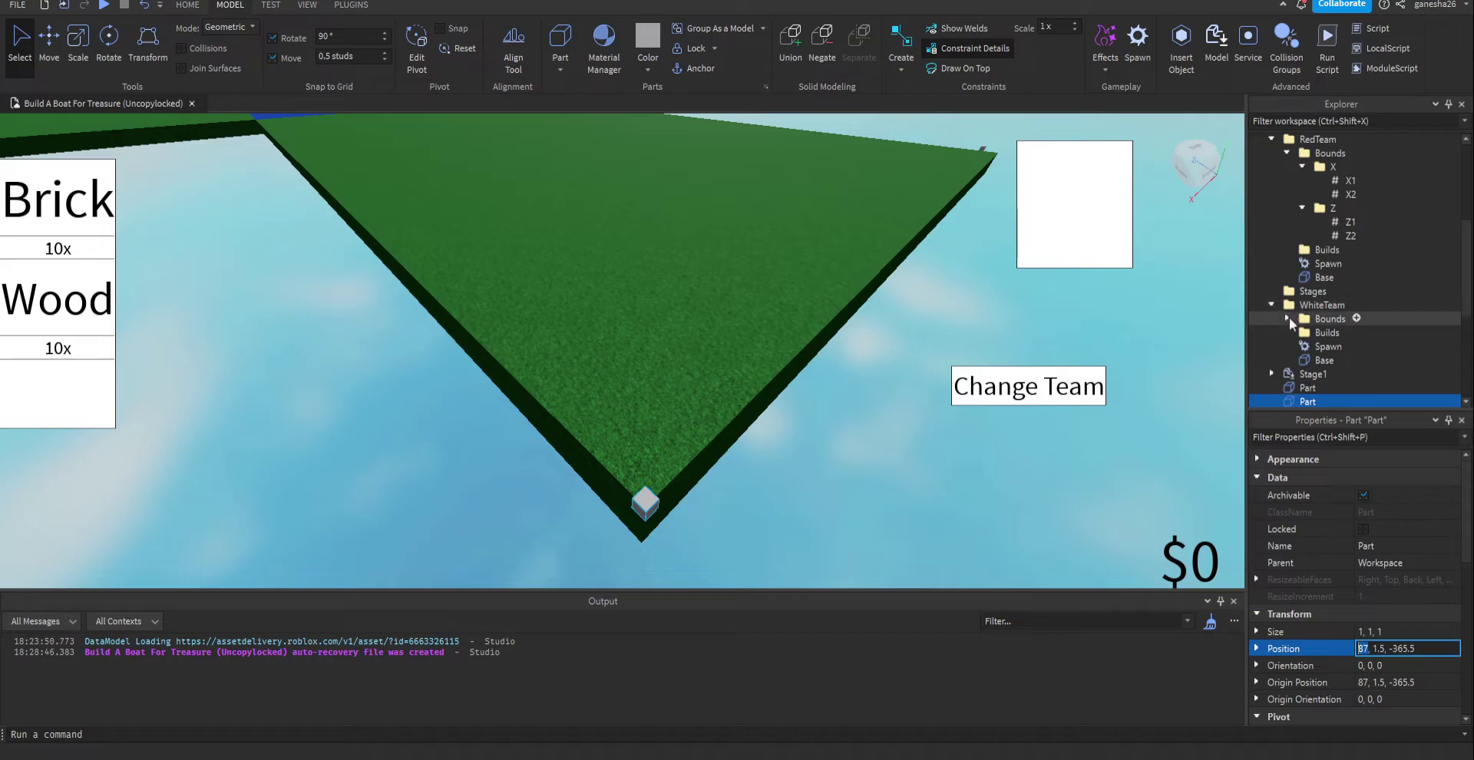
pyautogui.click(1288, 318)
pyautogui.scroll(-1, 1290, 321)
pyautogui.click(1303, 294)
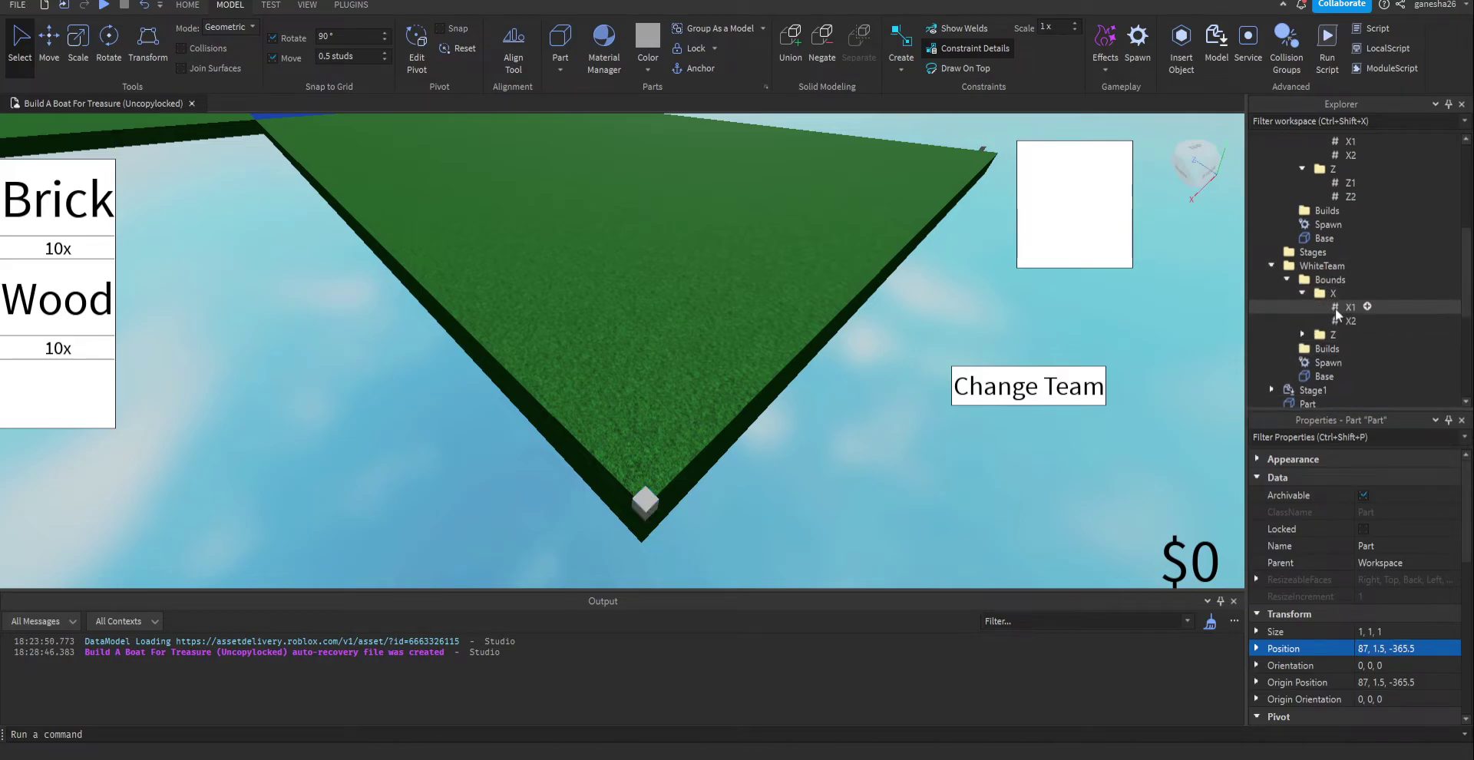
pyautogui.click(1336, 307)
pyautogui.click(1380, 544)
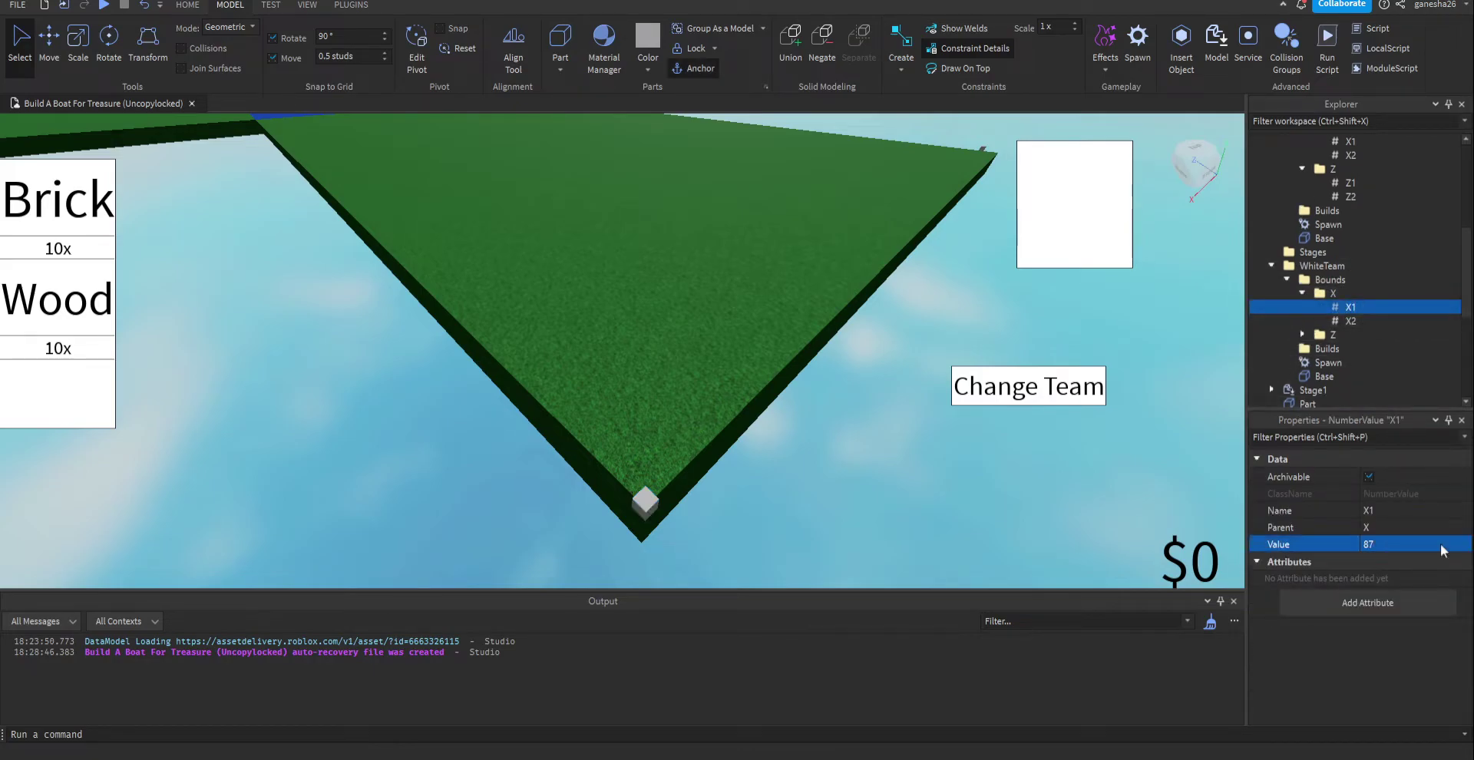
# - Set Z1 in WhiteTeam's Bounds to -365.5, taken from the cube's Z position
pyautogui.click(643, 503)
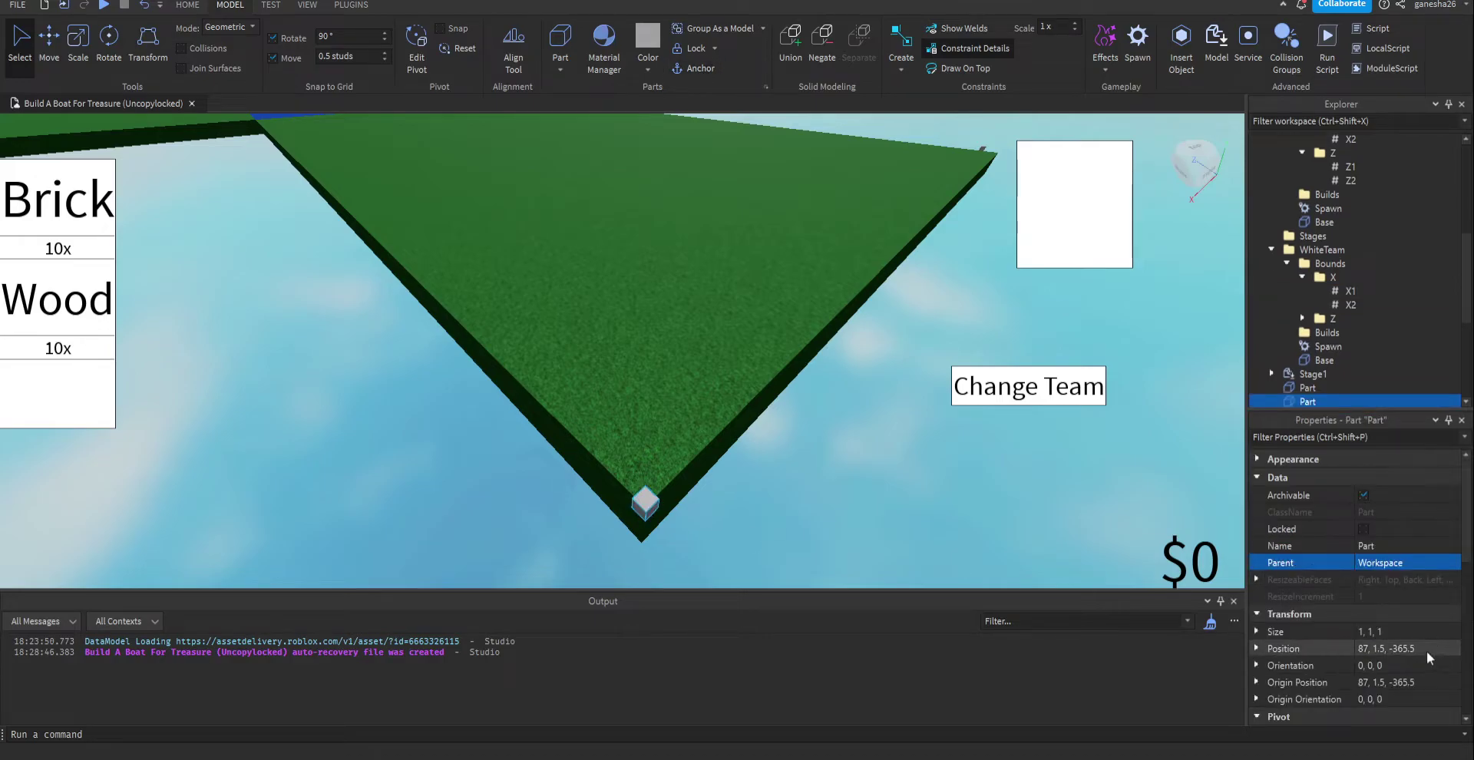
pyautogui.click(1425, 649)
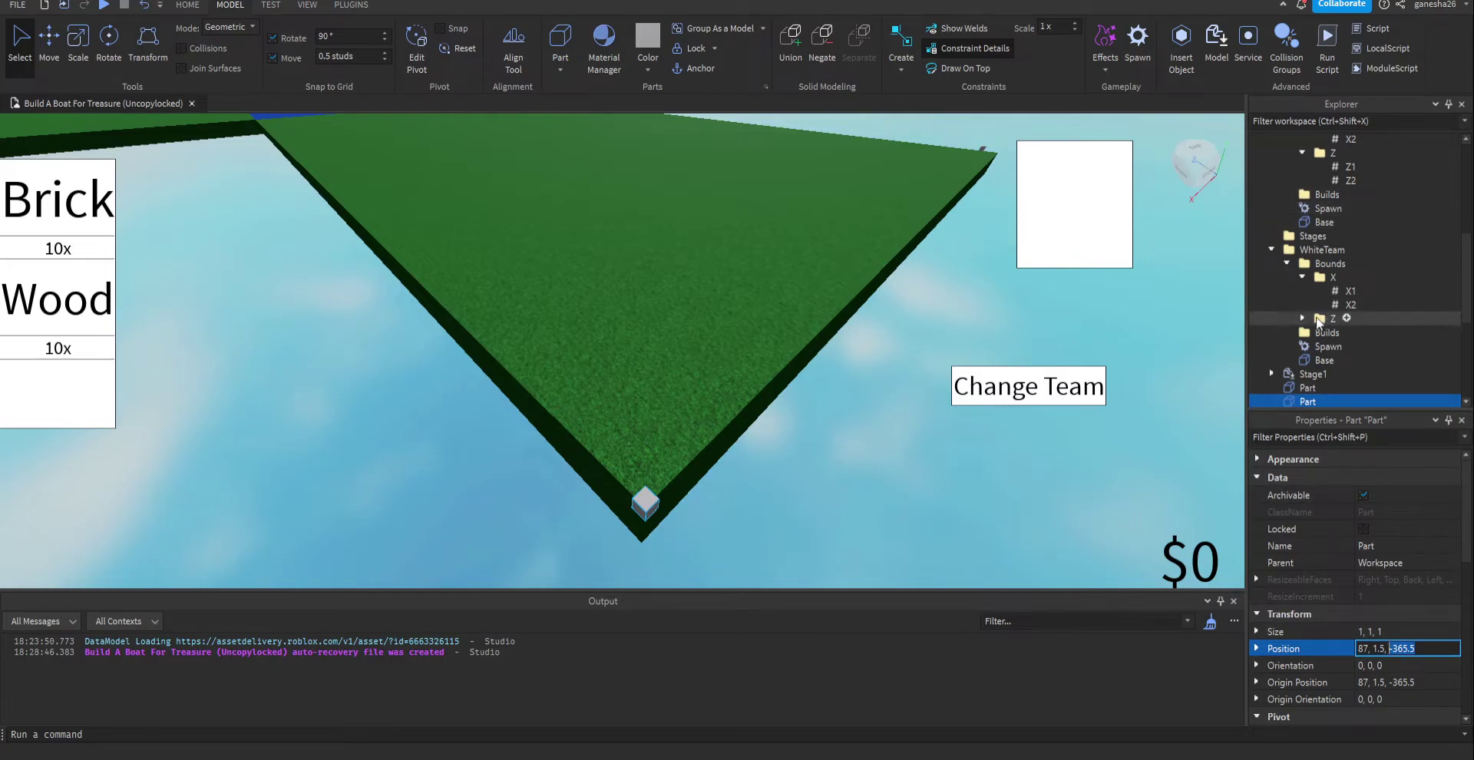
pyautogui.click(1302, 318)
pyautogui.click(1346, 332)
pyautogui.click(1387, 545)
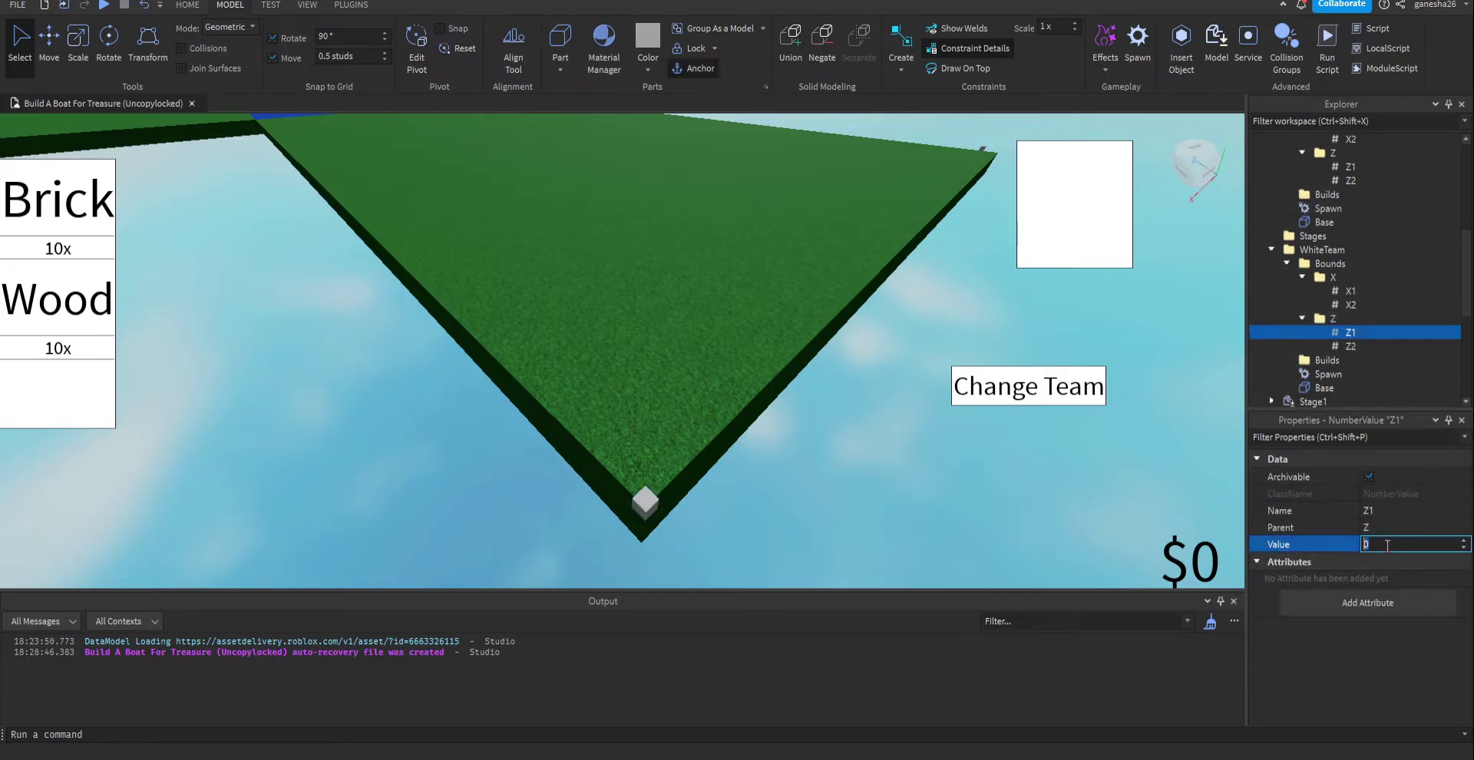
# - Move the cube to the WhiteTeam platform's diagonally opposite corner, where the water meets the neighbouring platform, at about -47, 1.5, -149
pyautogui.moveTo(640, 499); pyautogui.dragTo(571, 438)
pyautogui.moveTo(571, 439); pyautogui.dragTo(572, 439, button='right')
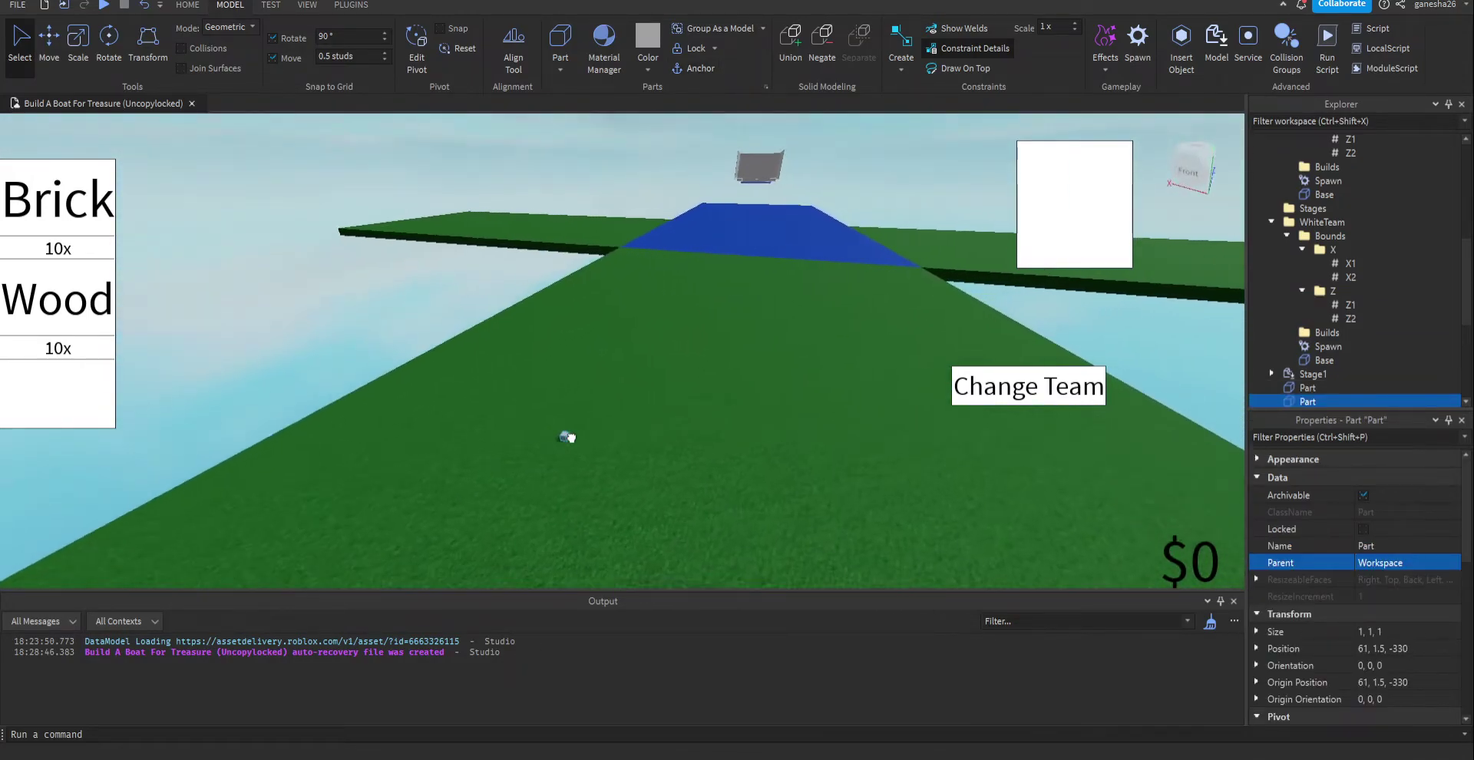
pyautogui.moveTo(571, 439); pyautogui.dragTo(571, 438)
pyautogui.moveTo(571, 439); pyautogui.dragTo(571, 438, button='right')
pyautogui.press('w')
pyautogui.moveTo(571, 438)
pyautogui.mouseDown()
pyautogui.moveTo(585, 418)
pyautogui.moveTo(580, 430)
pyautogui.mouseUp()
pyautogui.moveTo(580, 430); pyautogui.dragTo(581, 430, button='right')
pyautogui.moveTo(580, 430); pyautogui.dragTo(604, 474)
pyautogui.scroll(-2, 652, 477)
pyautogui.moveTo(652, 476); pyautogui.dragTo(654, 474, button='right')
pyautogui.scroll(2, 653, 477)
# - Set X2 in WhiteTeam's Bounds to -47, taken from the cube's X position
pyautogui.click(1368, 648)
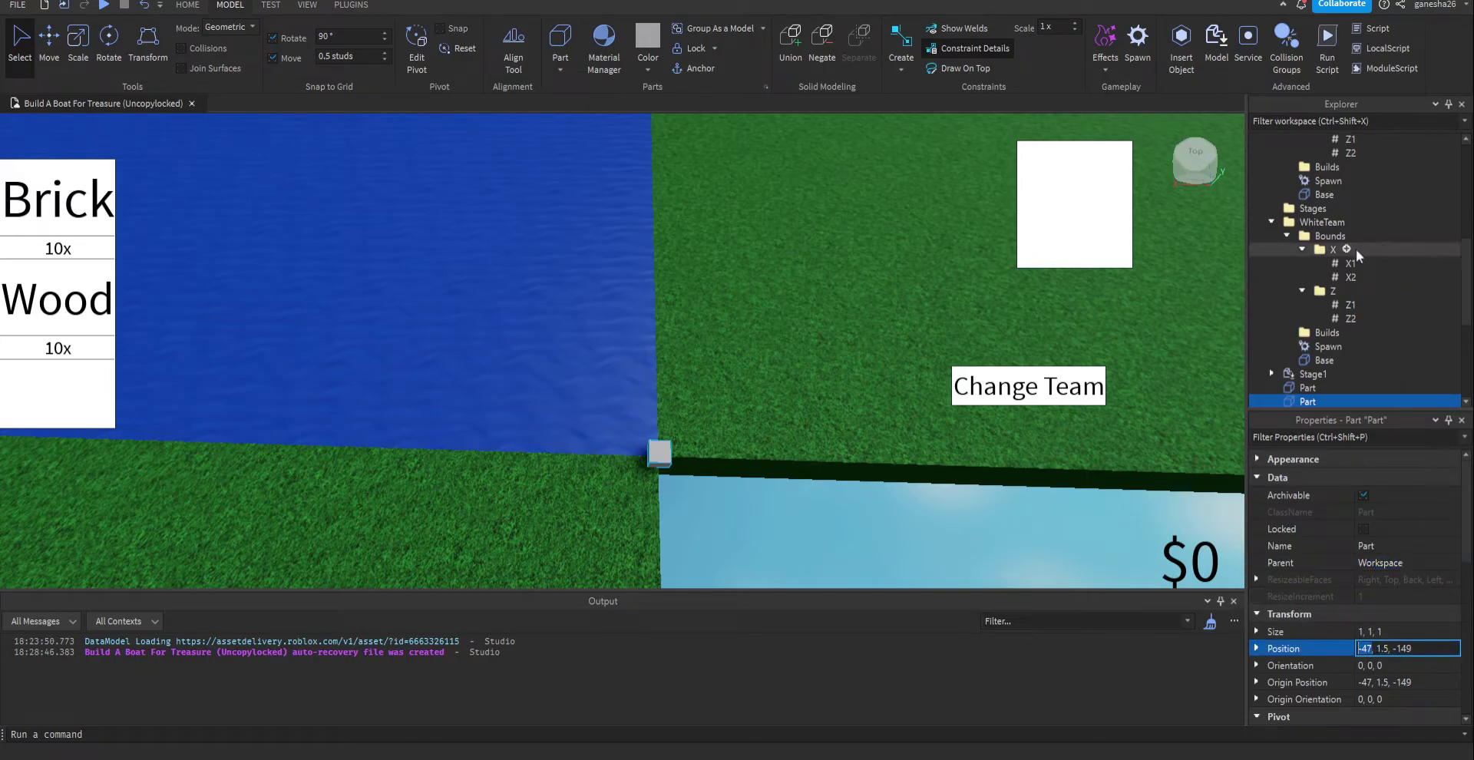
pyautogui.click(1355, 265)
pyautogui.click(1355, 279)
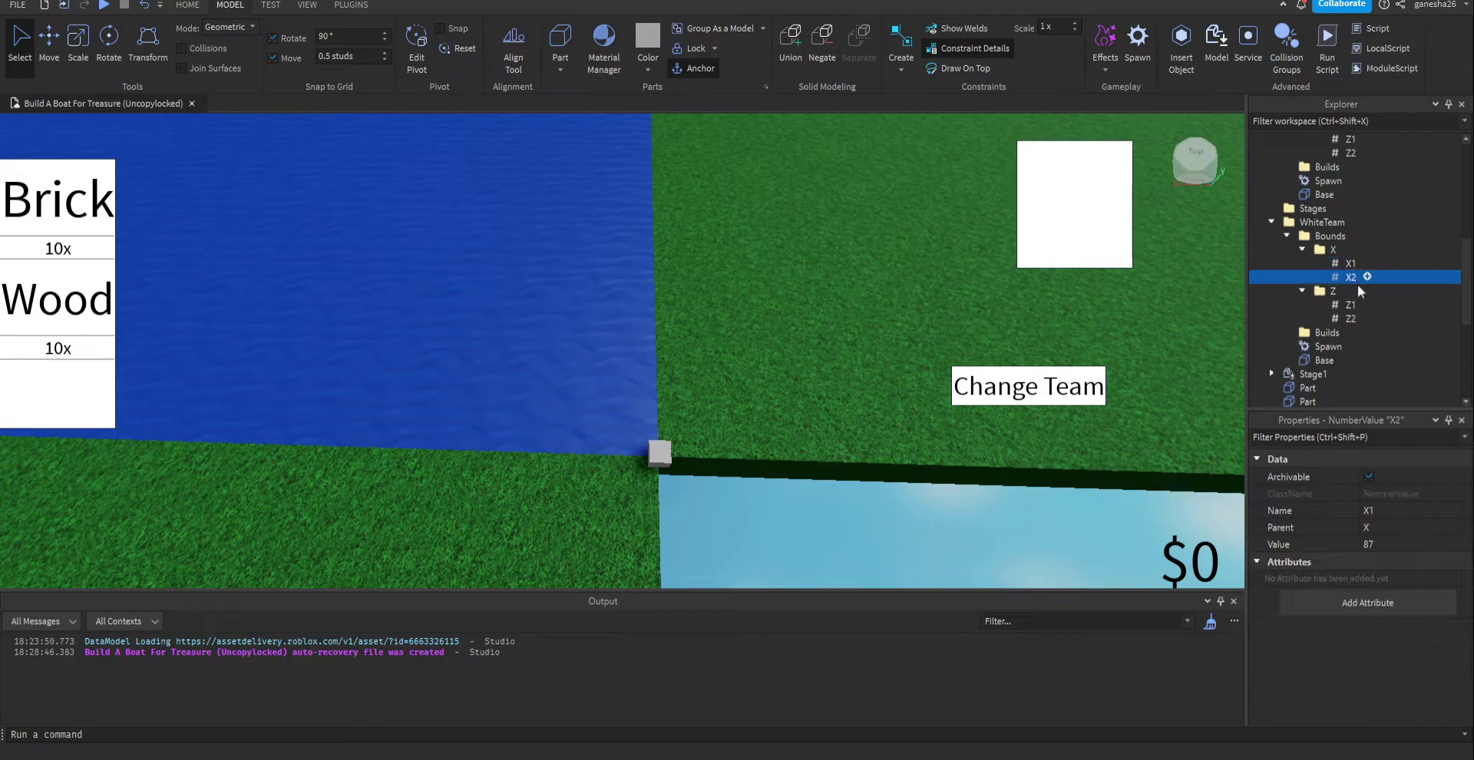
pyautogui.click(1372, 532)
pyautogui.click(1378, 543)
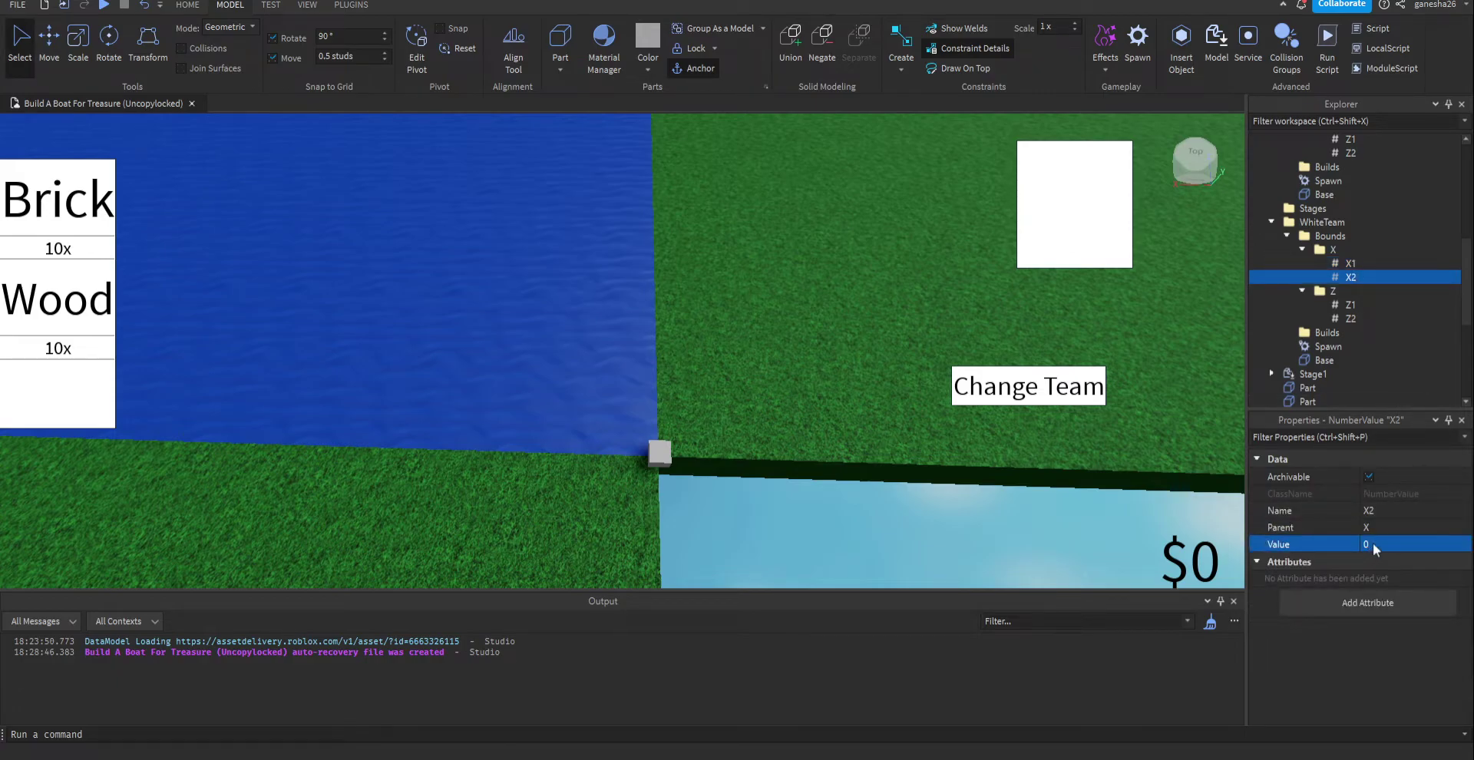
pyautogui.click(1374, 545)
pyautogui.write('-47')
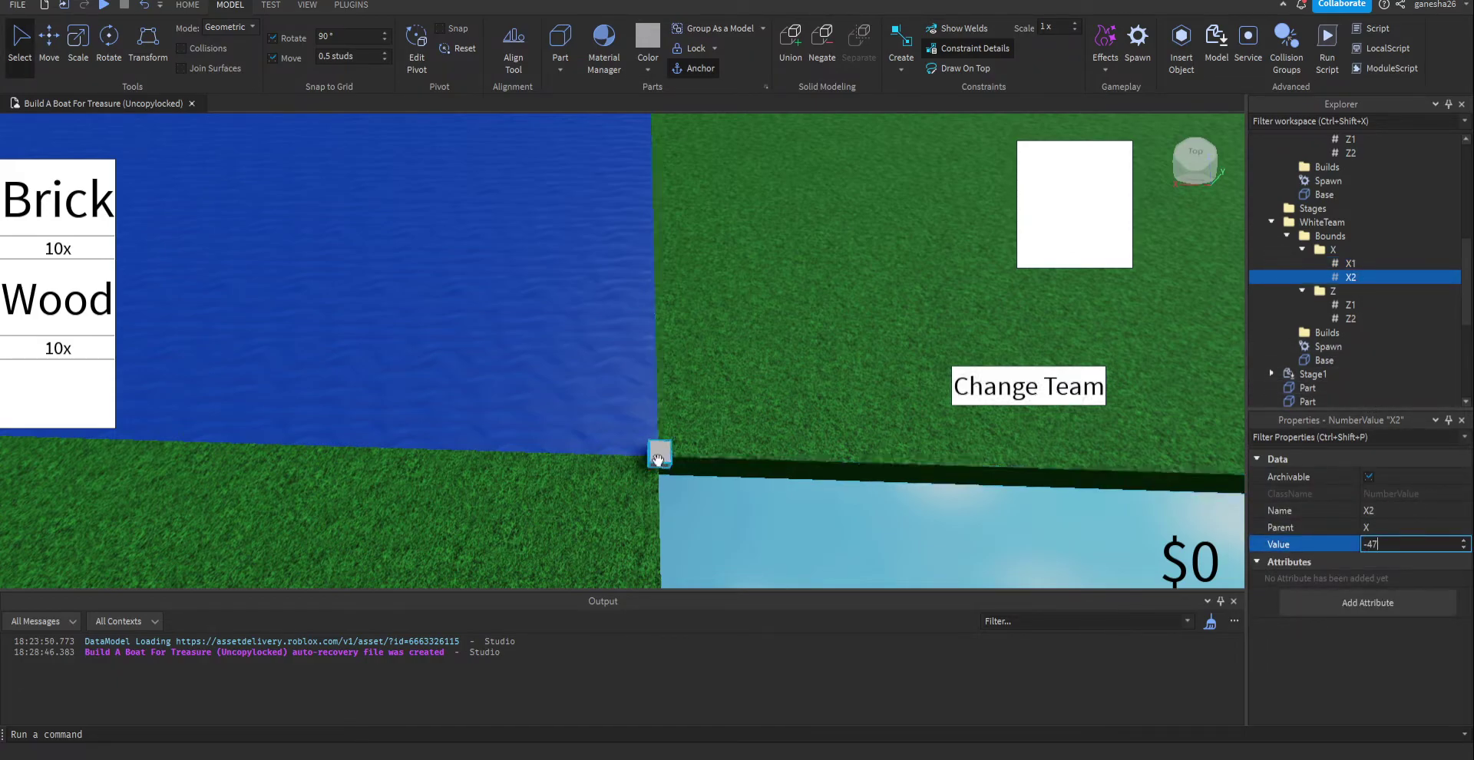
# - Set Z2 in WhiteTeam's Bounds to -149, taken from the cube's Z position
pyautogui.click(658, 459)
pyautogui.click(1422, 649)
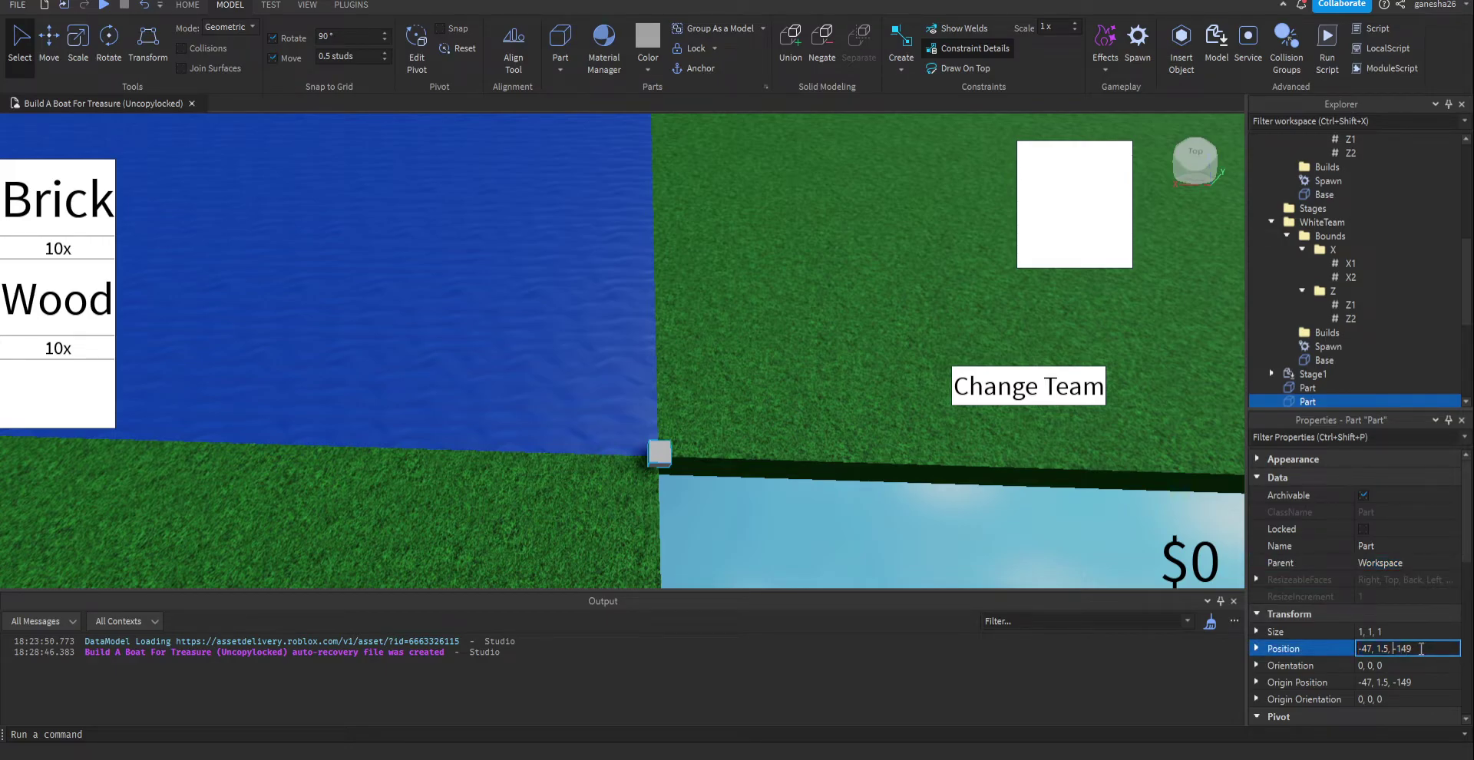
pyautogui.click(1350, 318)
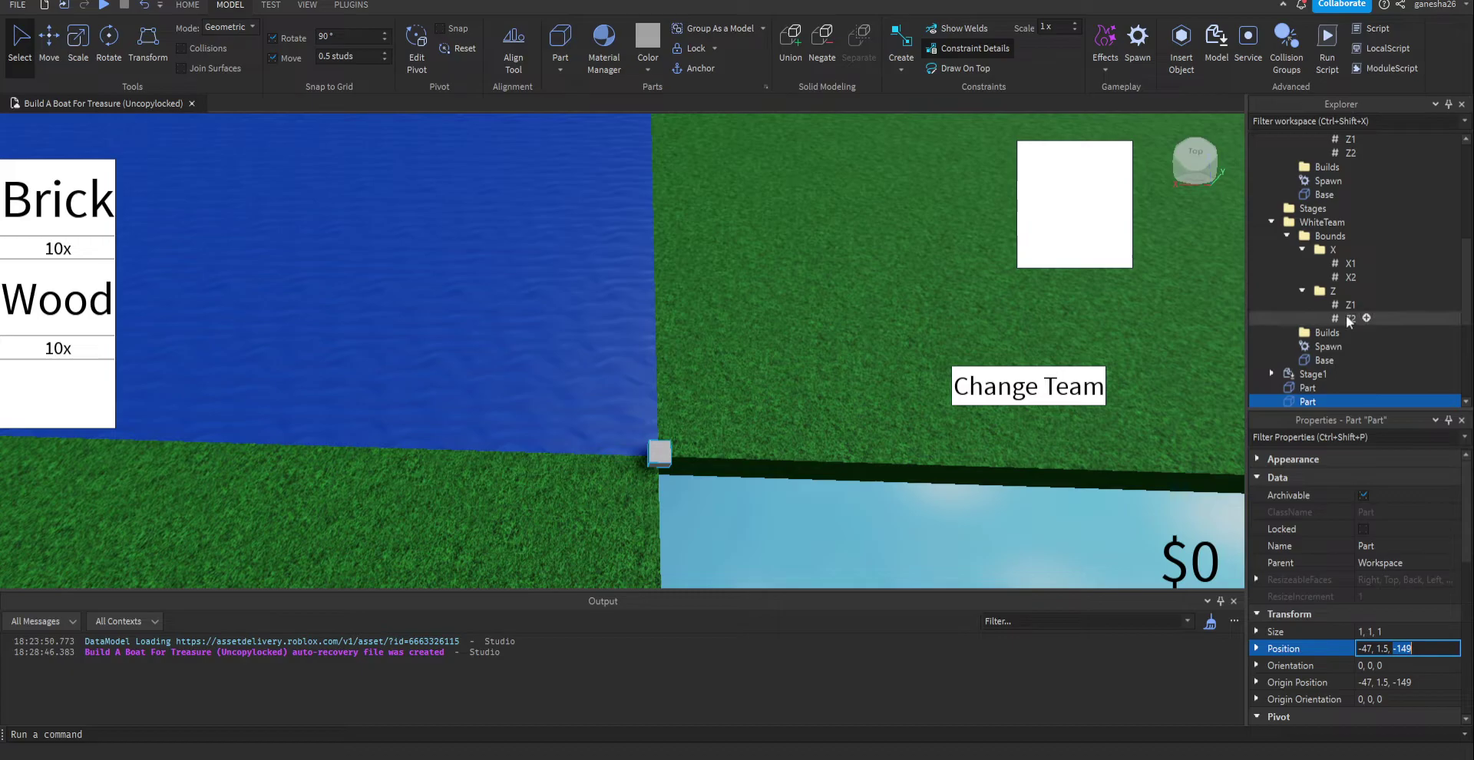
pyautogui.click(1383, 544)
pyautogui.write('-149')
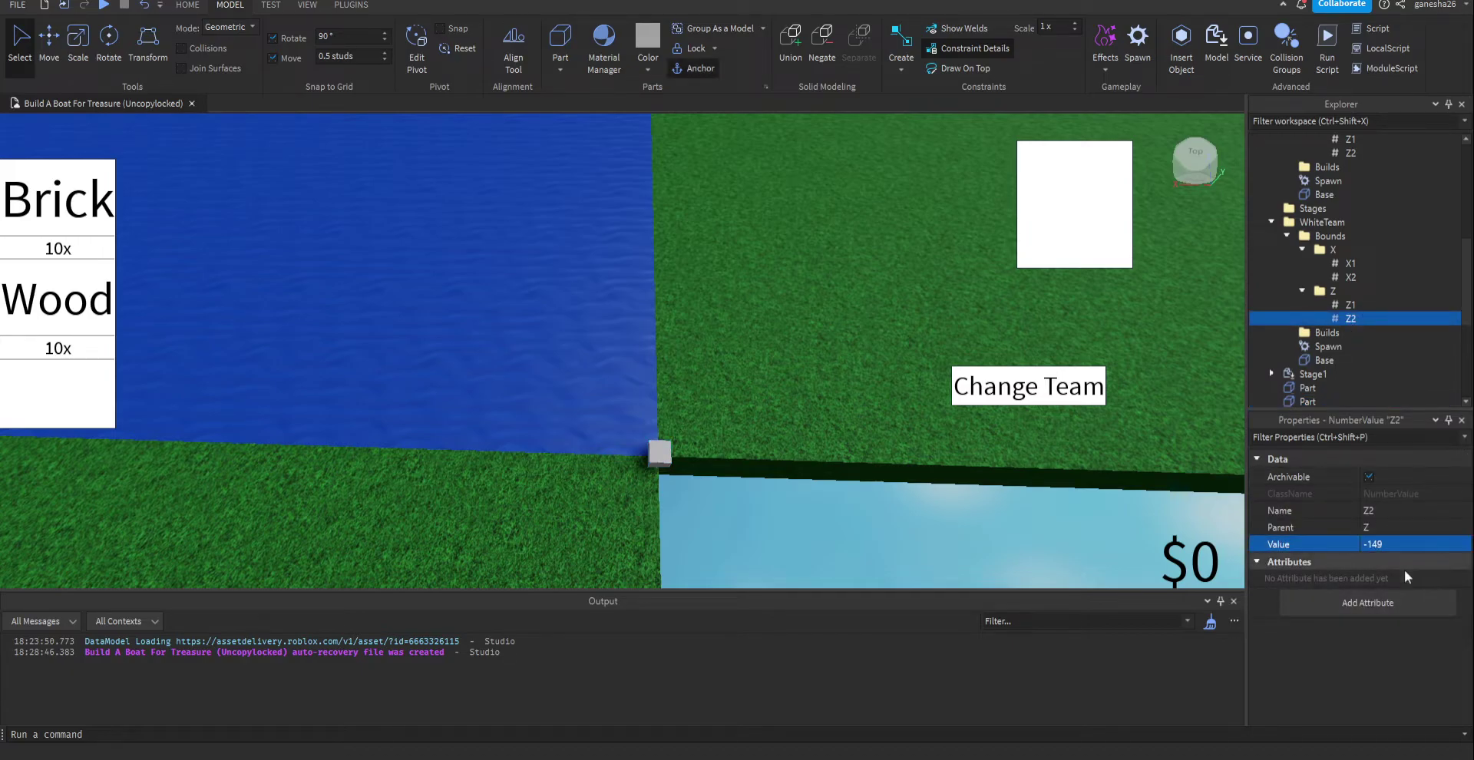
# - Set X1 in BlueTeam's Bounds to -47, taken from the same cube's X position
pyautogui.click(659, 458)
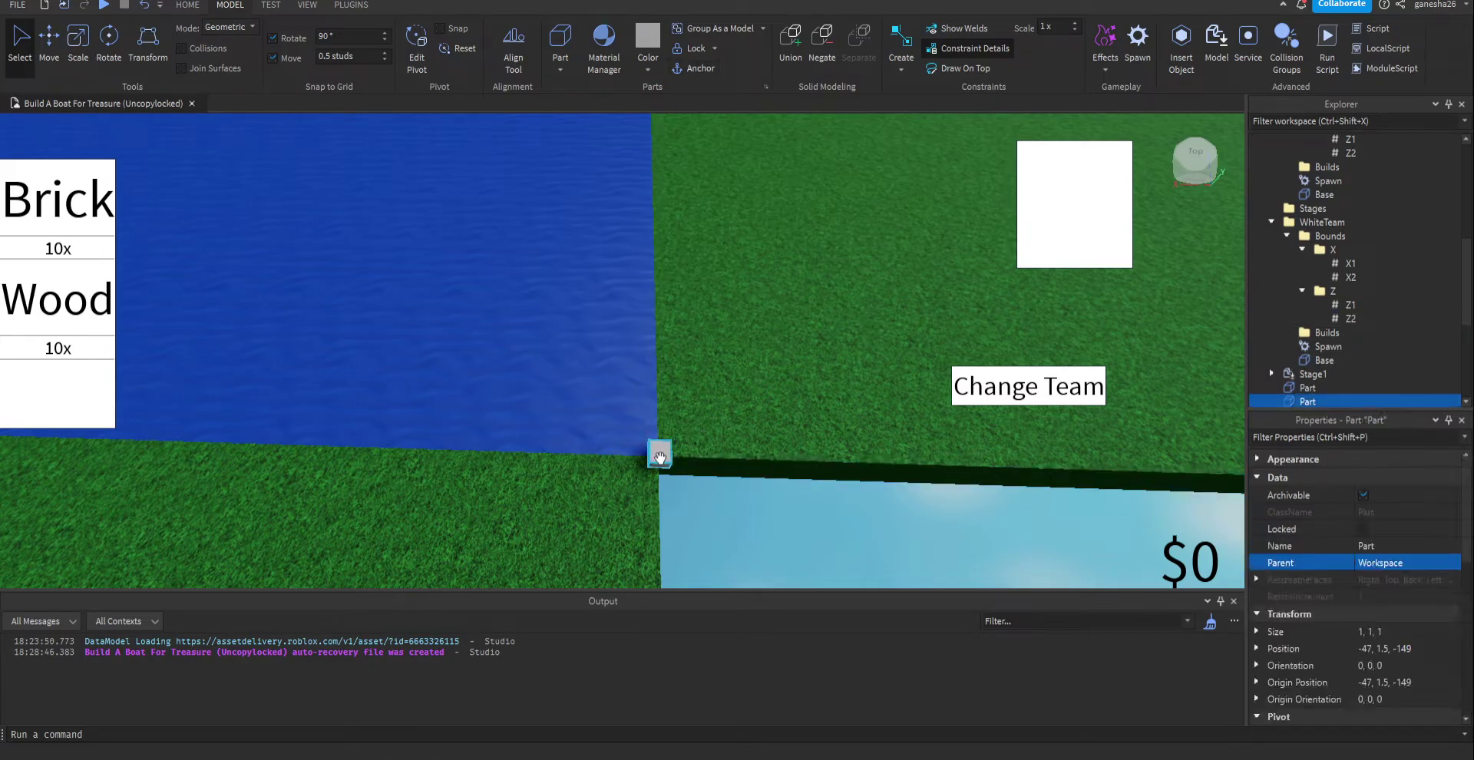
pyautogui.moveTo(659, 458); pyautogui.dragTo(775, 442, button='right')
pyautogui.click(1371, 649)
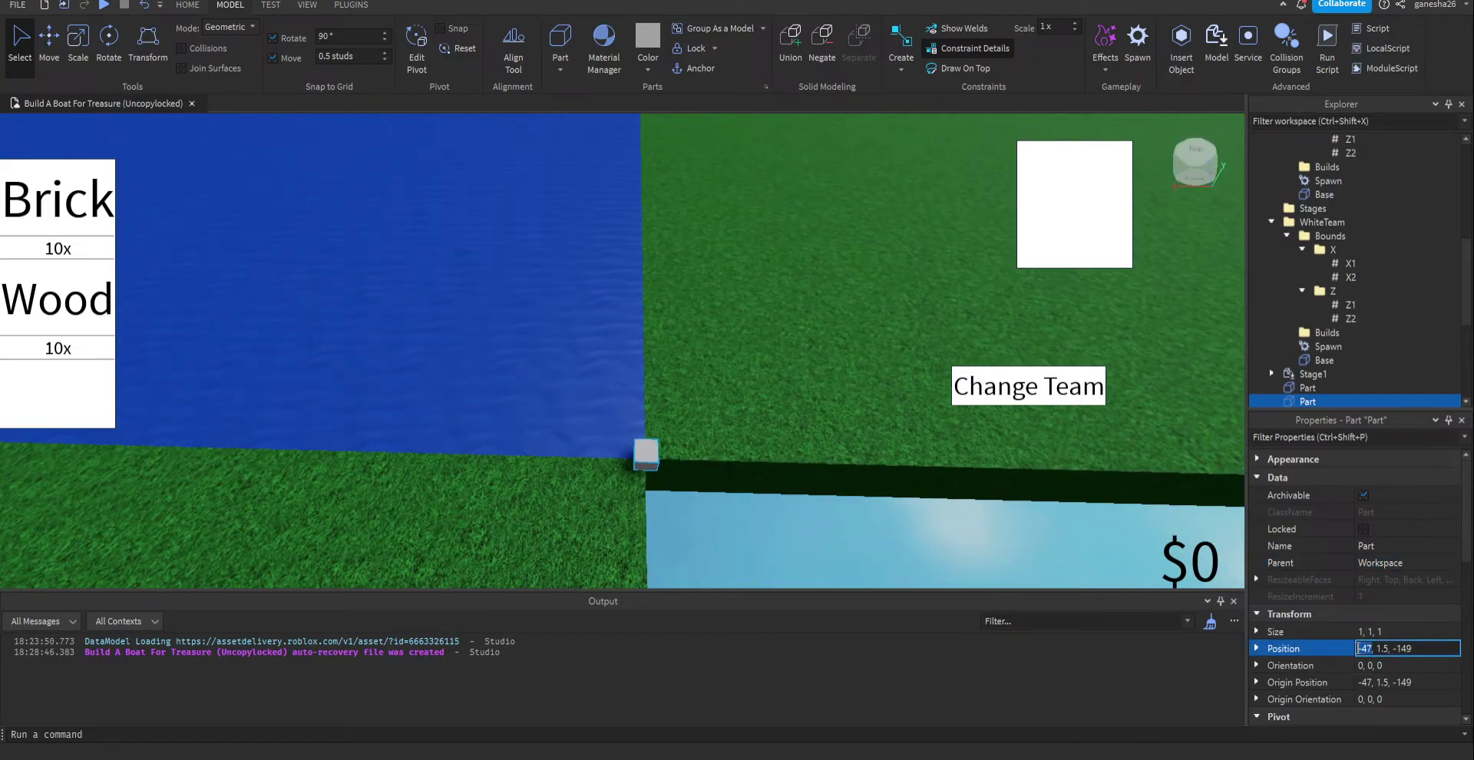
pyautogui.scroll(1, 1332, 246)
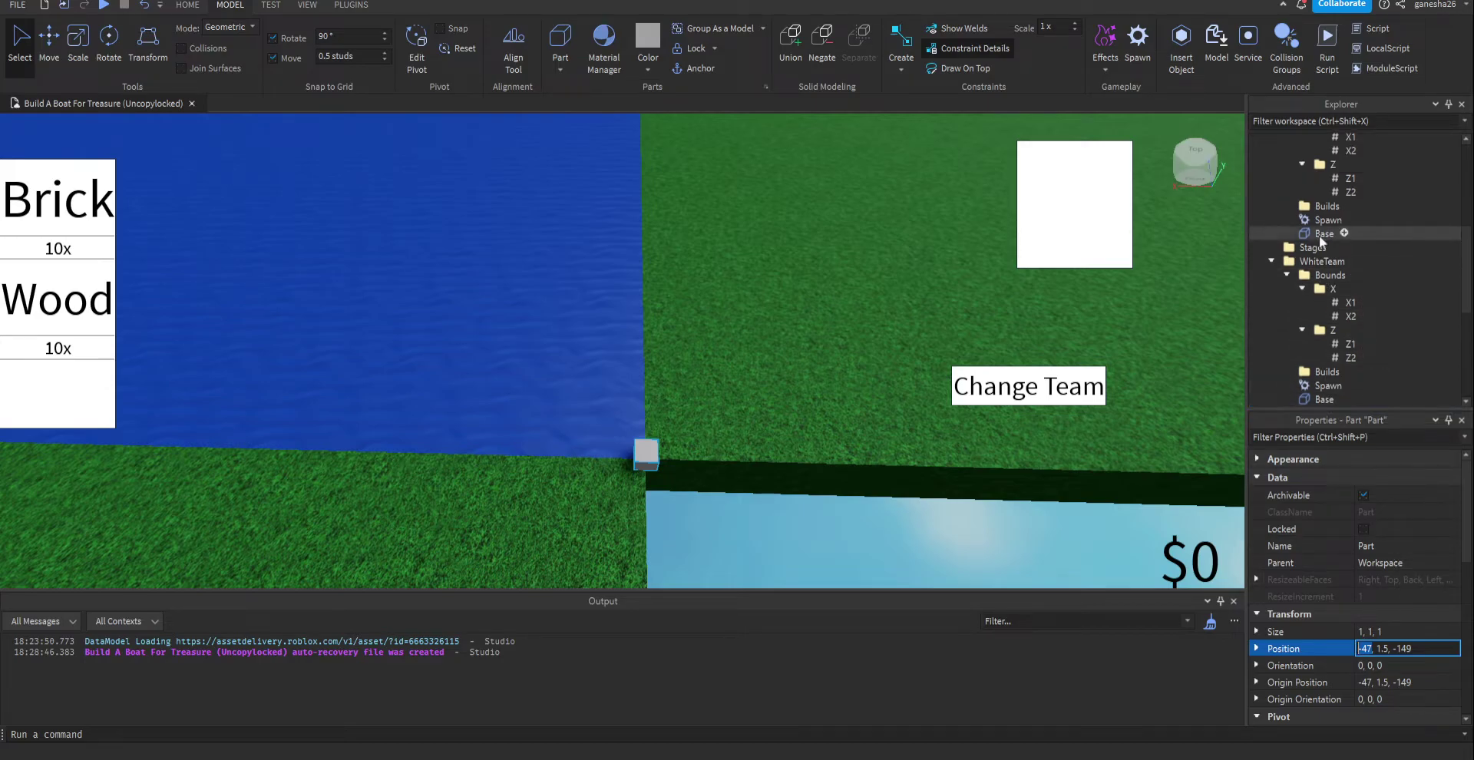
pyautogui.scroll(6, 1335, 258)
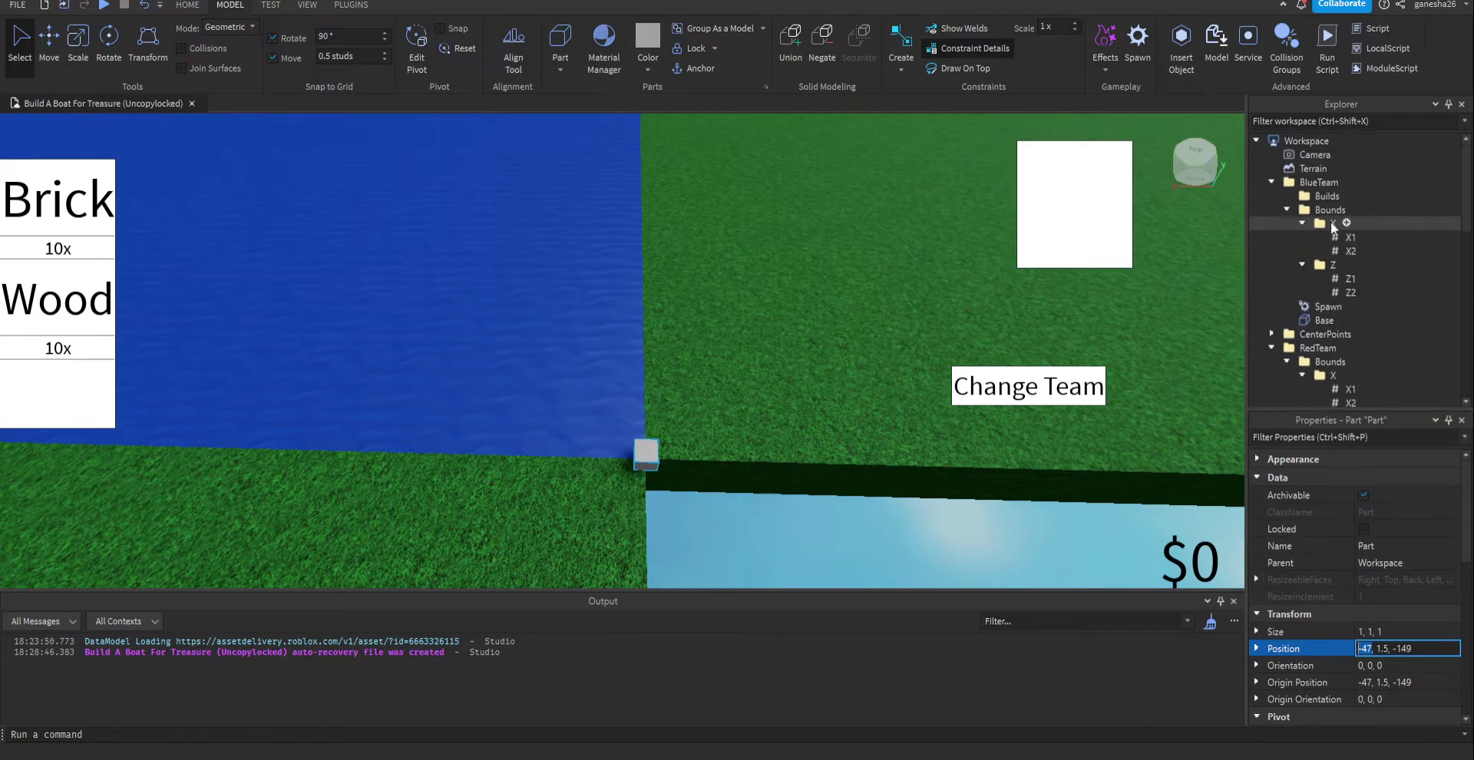
pyautogui.click(1340, 238)
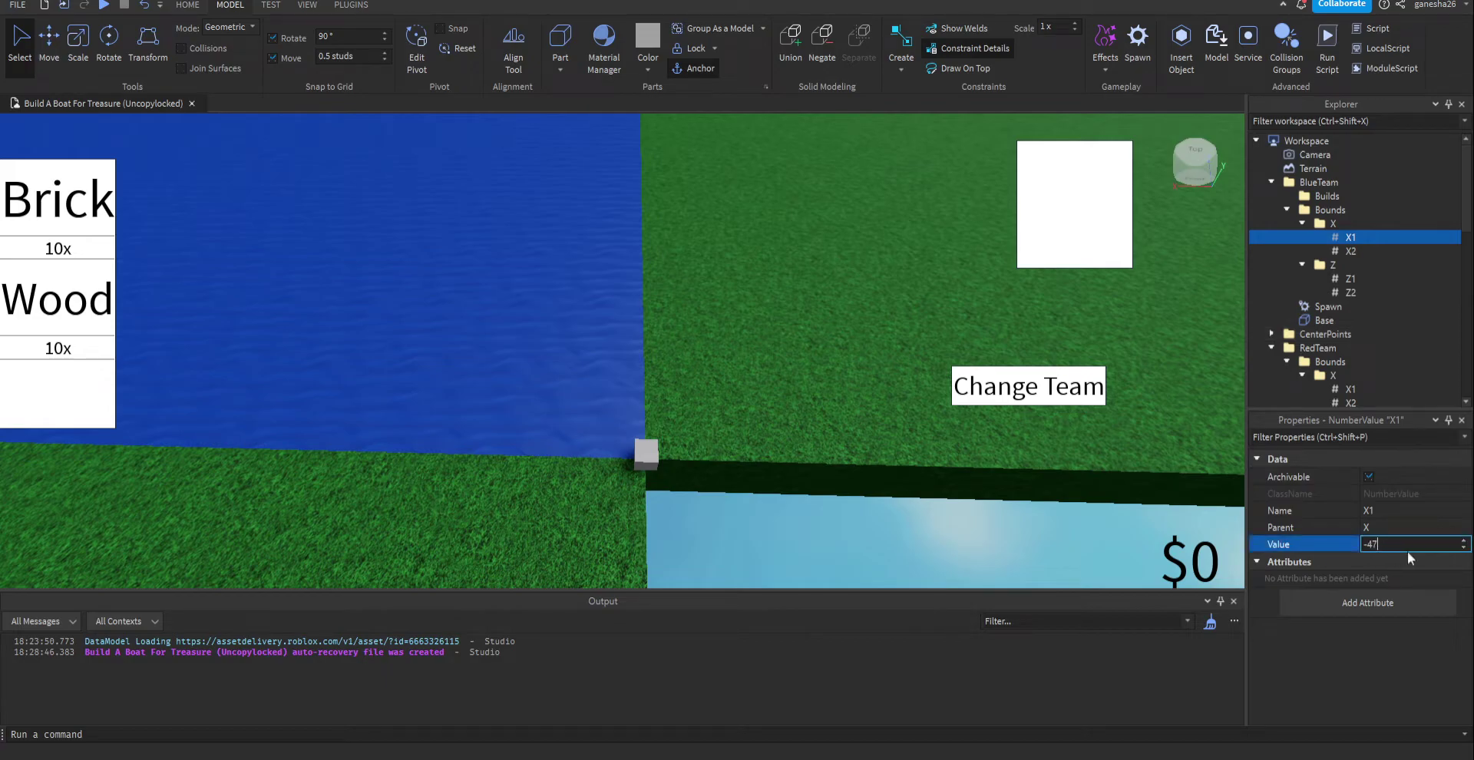
# - Set Z2 in RedTeam's Bounds to -149, taken from the cube's Z position
pyautogui.click(646, 453)
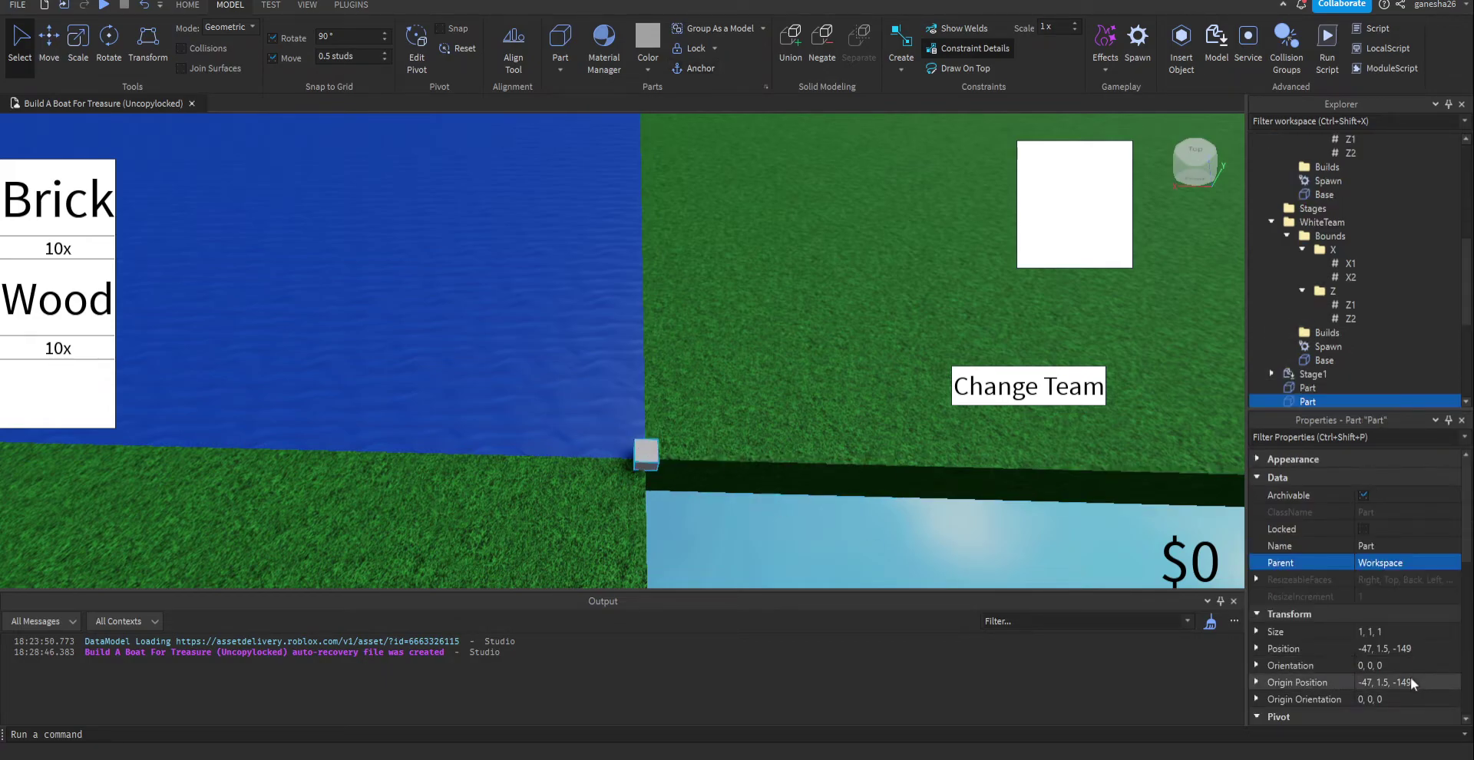
pyautogui.click(1421, 648)
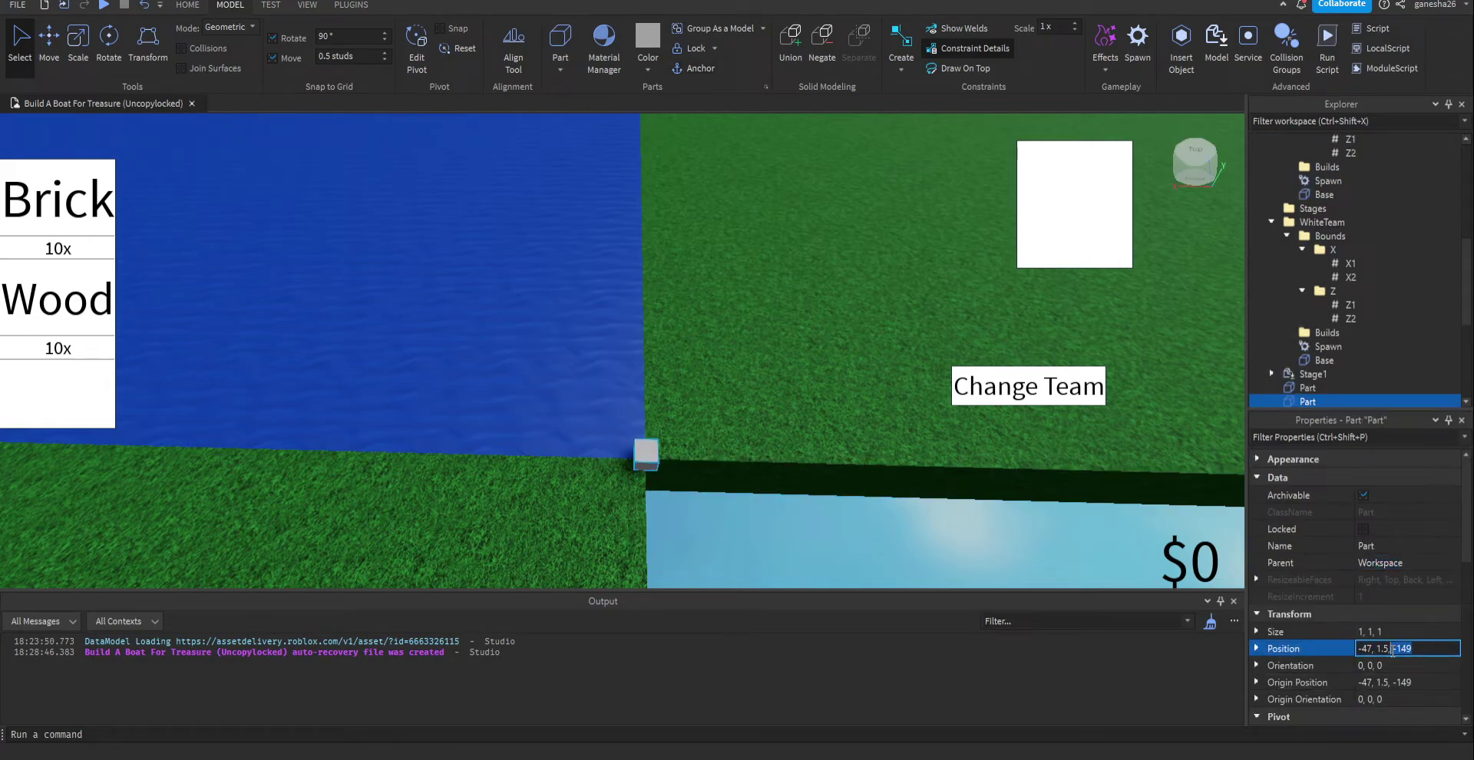
pyautogui.click(1347, 316)
pyautogui.scroll(4, 1344, 271)
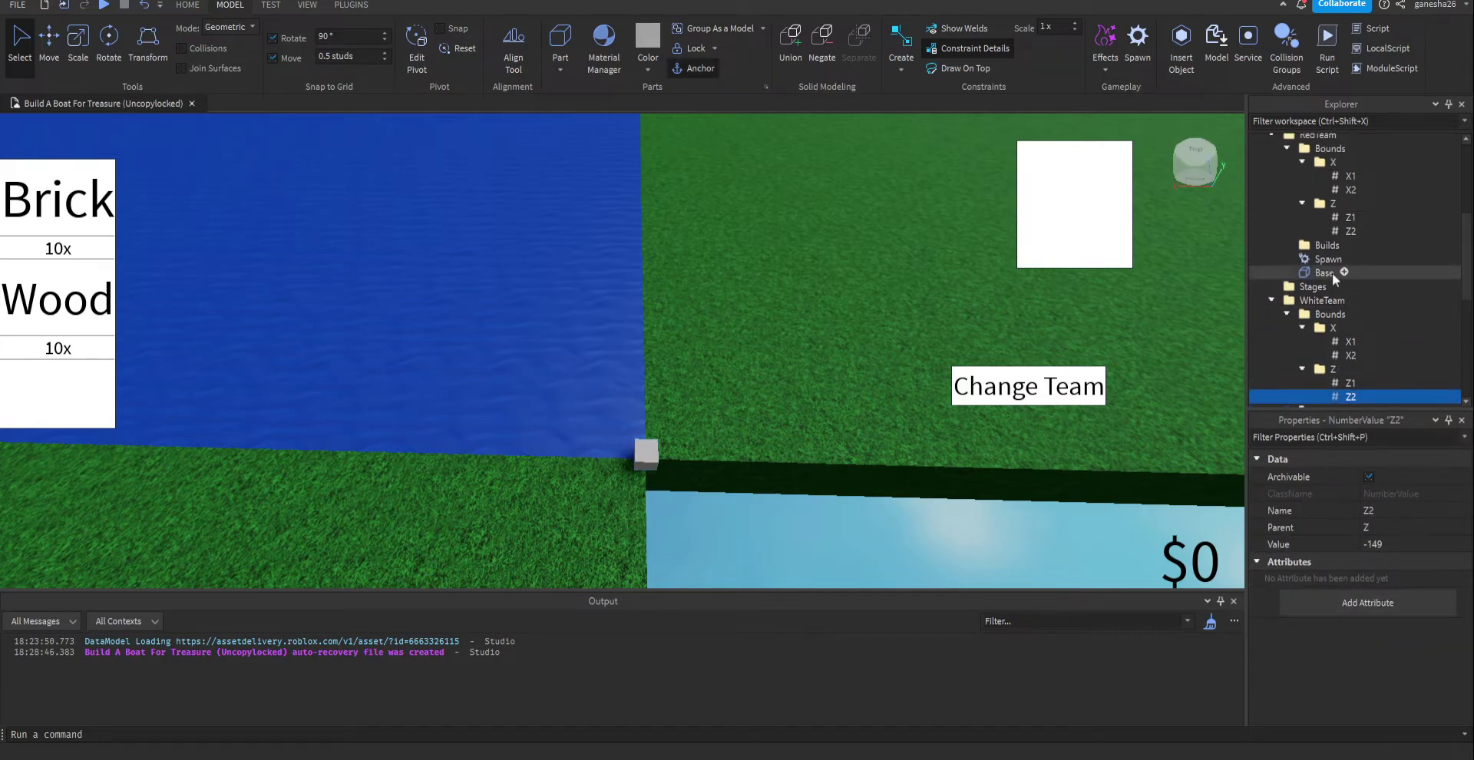
pyautogui.scroll(2, 1344, 273)
pyautogui.click(1365, 309)
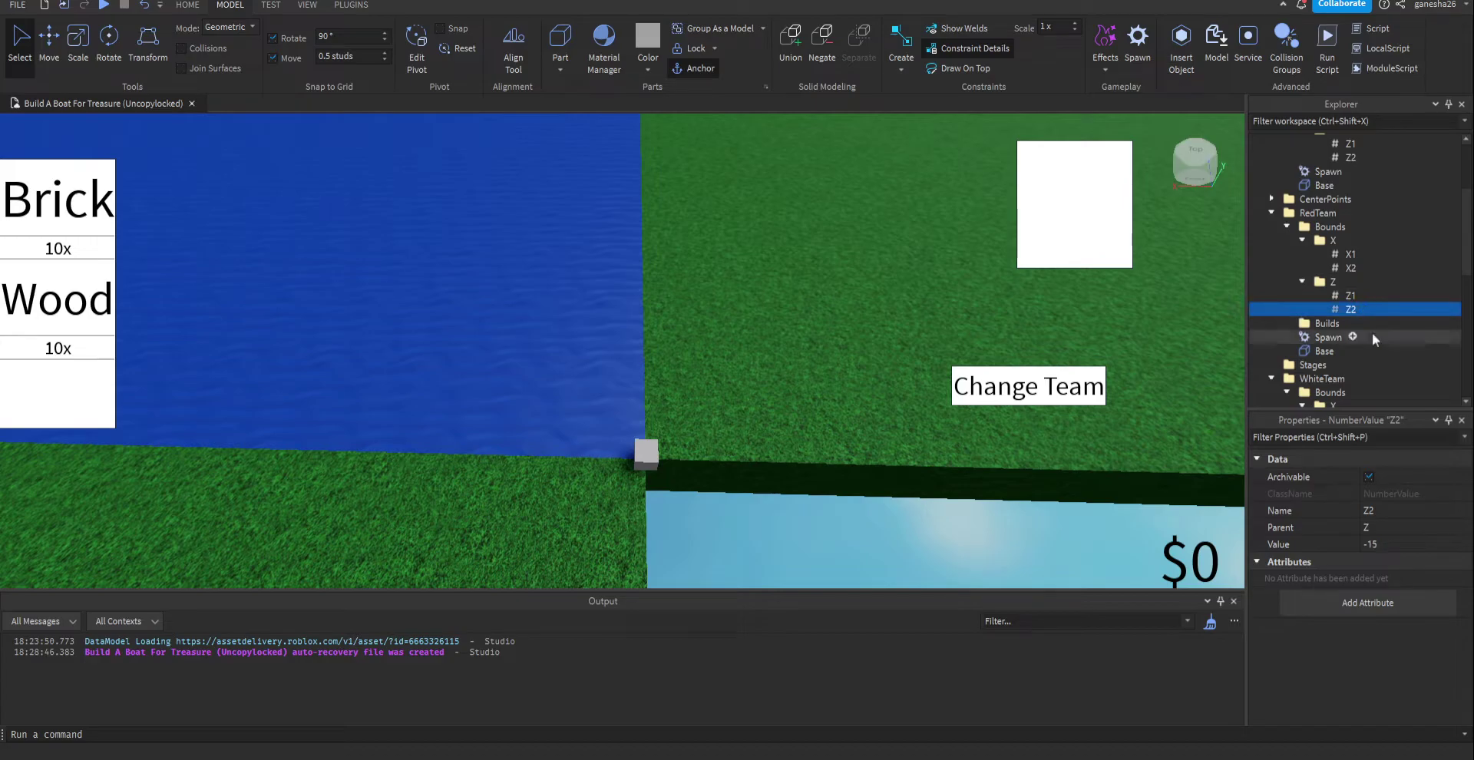
pyautogui.click(1405, 547)
pyautogui.write('-149')
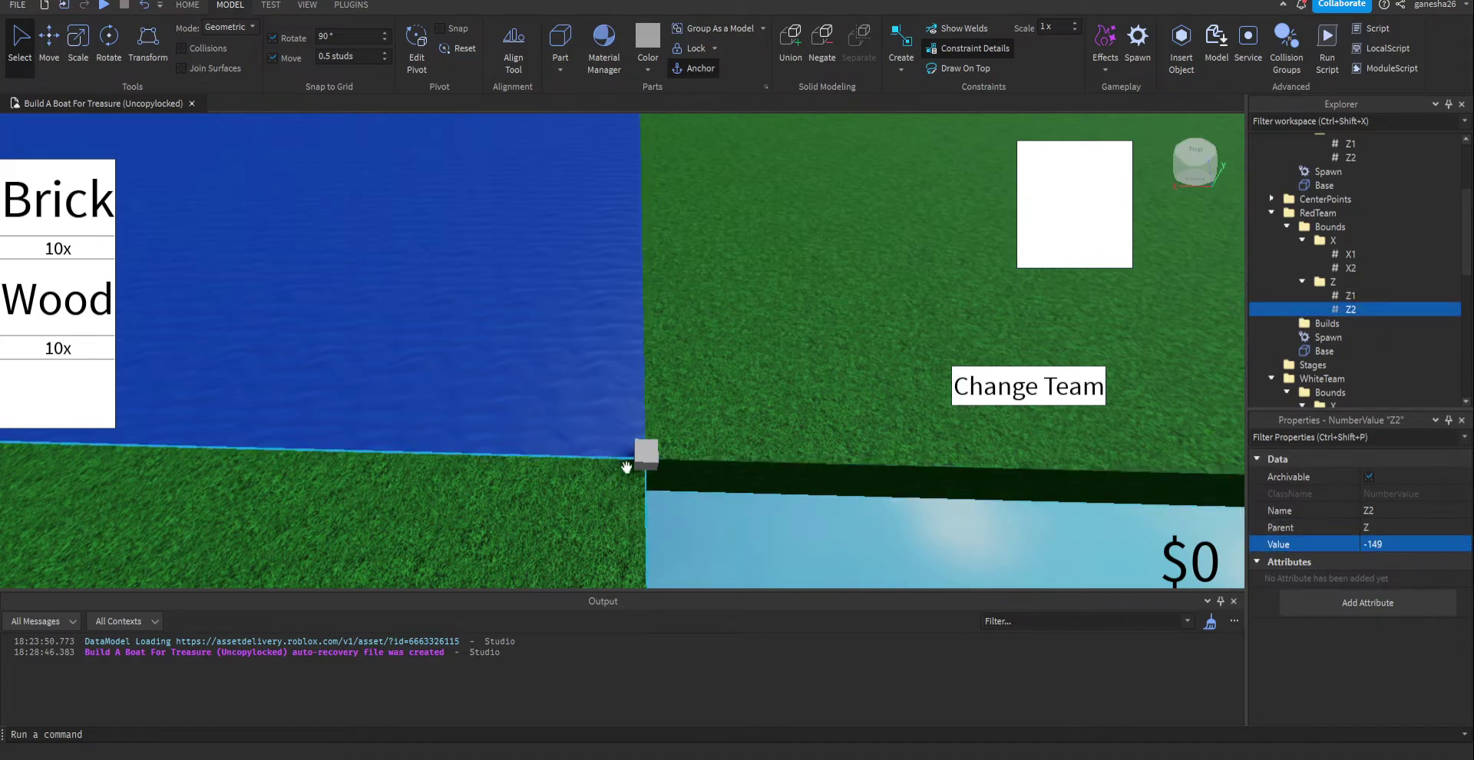
# - Move the cube to the BlueTeam platform's far outer corner, at about -263.5, 1.5, -15
pyautogui.moveTo(643, 459); pyautogui.dragTo(755, 403)
pyautogui.moveTo(674, 451); pyautogui.dragTo(755, 402, button='right')
pyautogui.moveTo(755, 402); pyautogui.dragTo(675, 355)
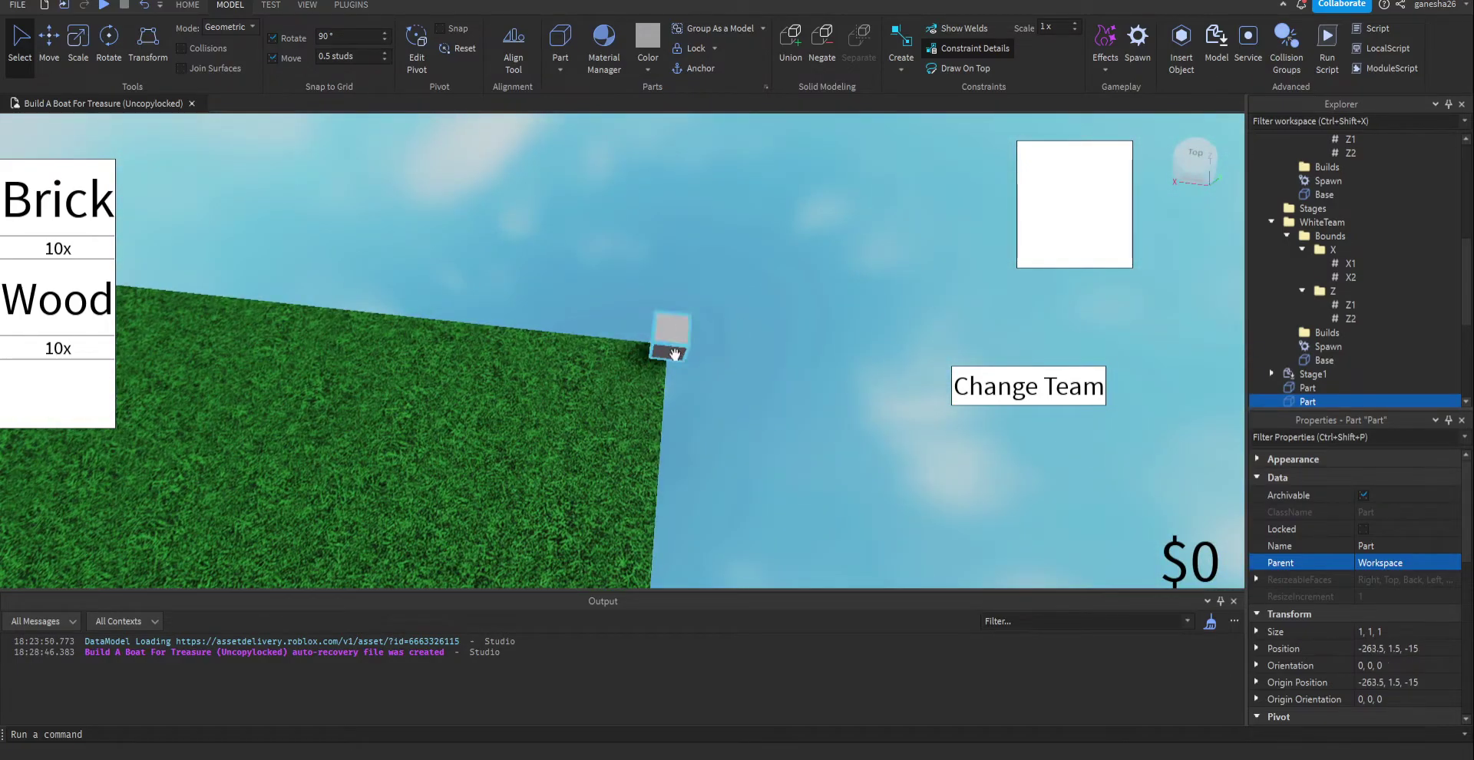
# - Set X2 in RedTeam's Bounds to -263.5, taken from the cube's X position, and select X1 to check it
pyautogui.click(1373, 648)
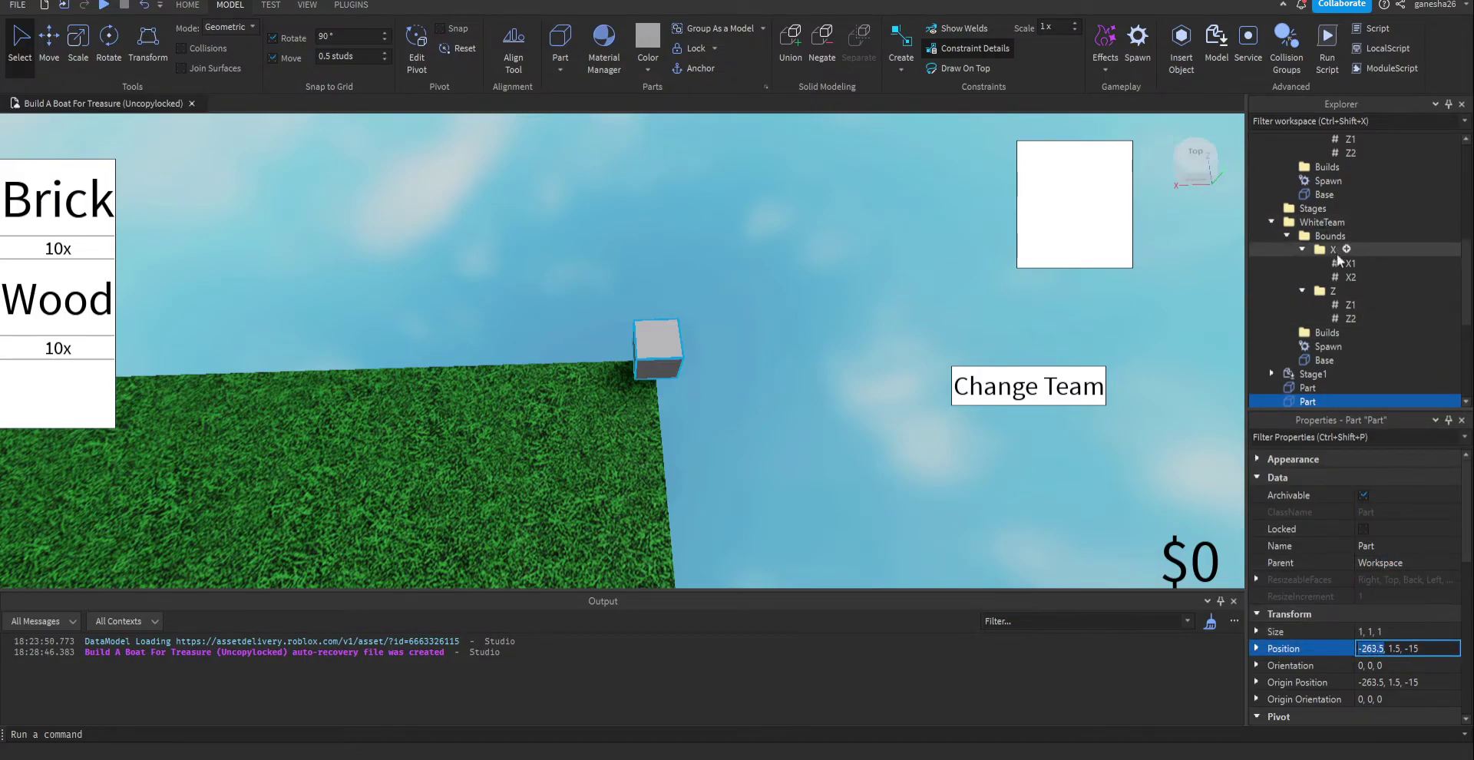
pyautogui.scroll(3, 1340, 230)
pyautogui.click(1352, 229)
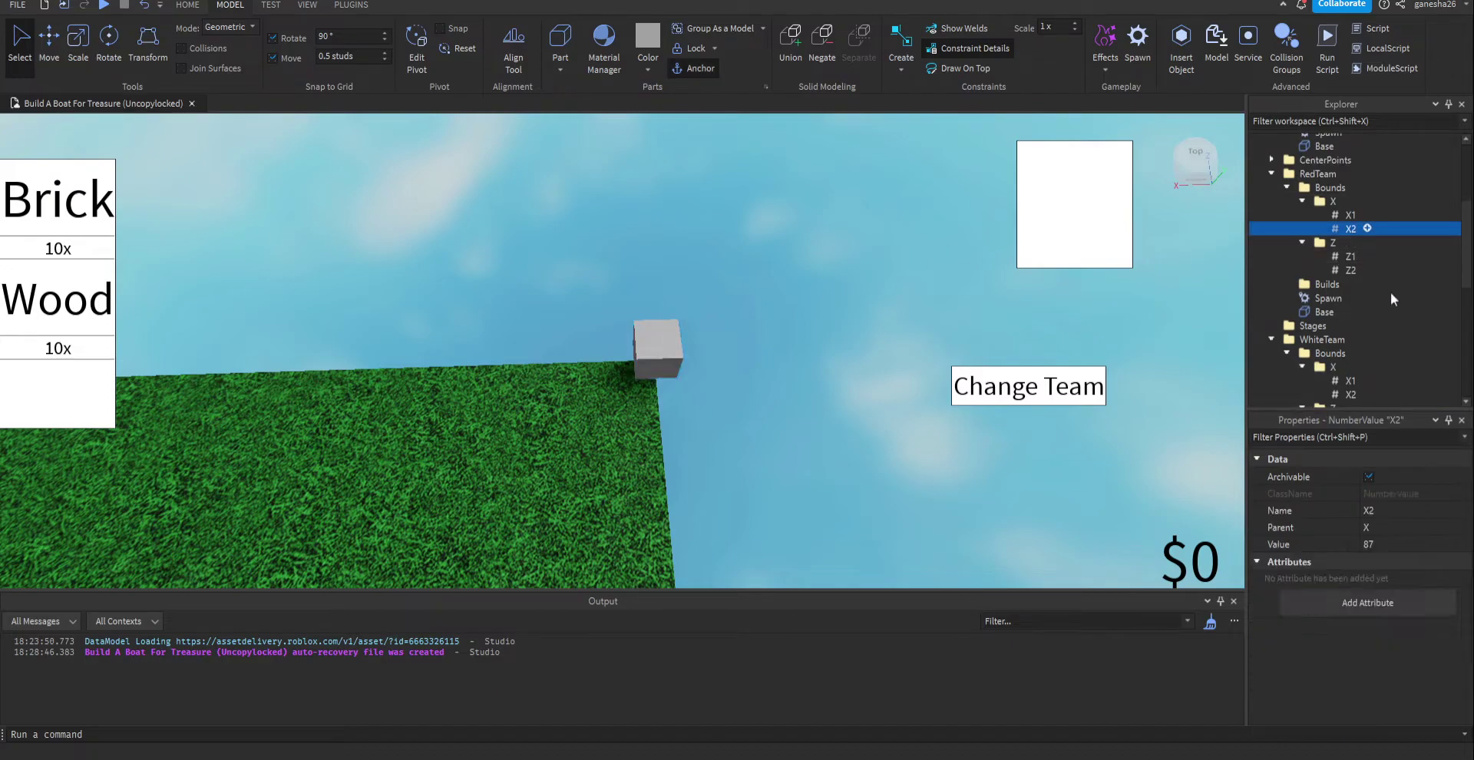
pyautogui.click(1413, 542)
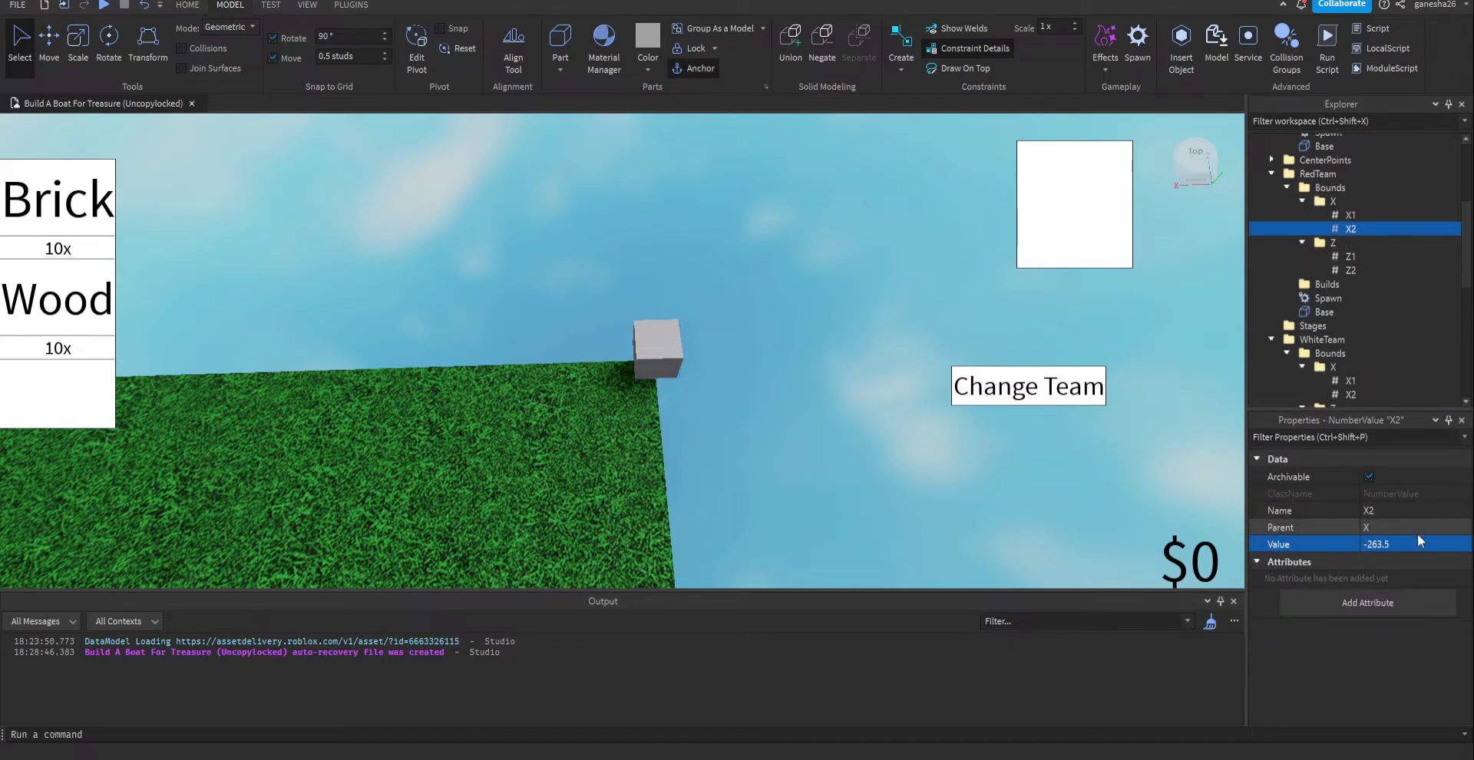
pyautogui.click(1353, 216)
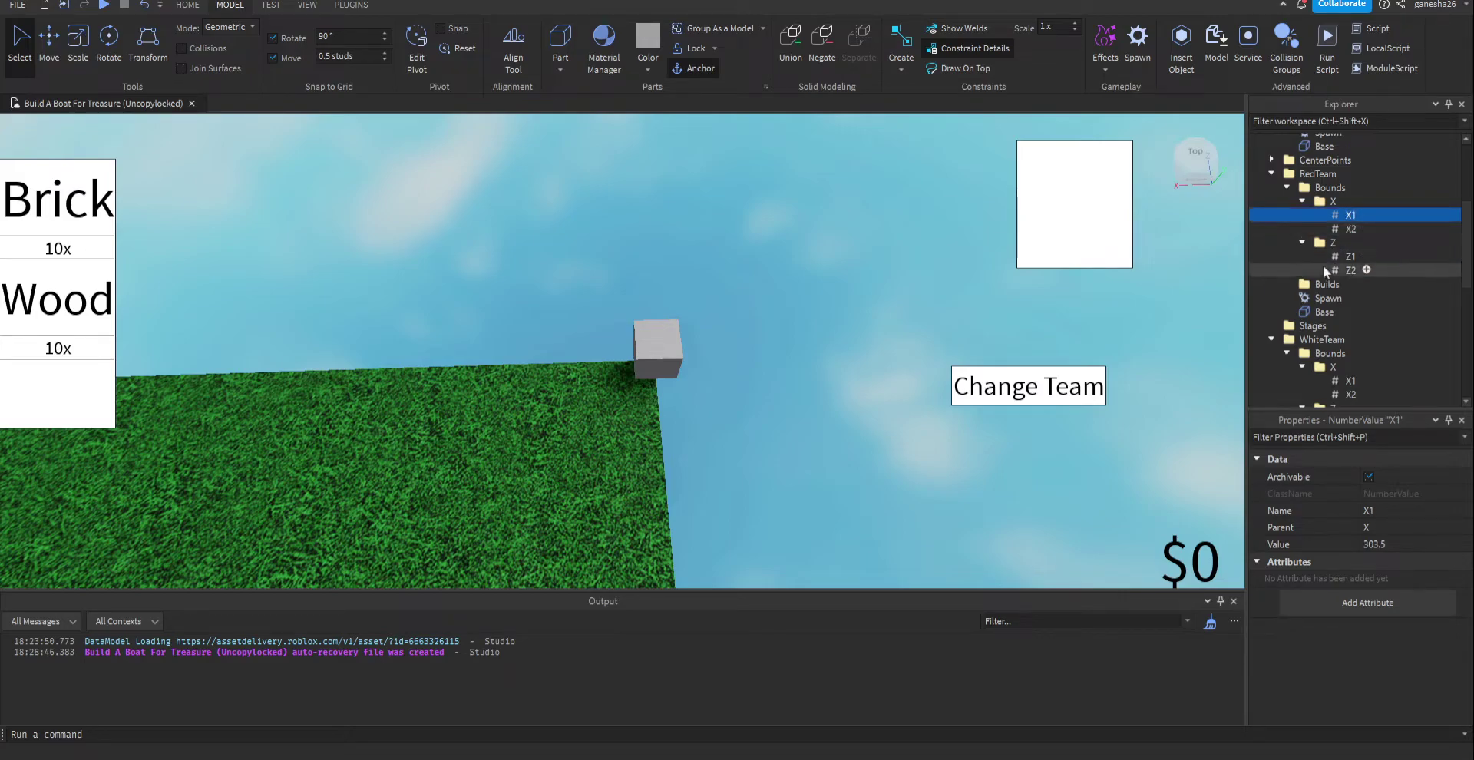
# - Move the cube to the BlueTeam platform's corner where the water and the neighbouring platform meet, at about -47, 1.5, -148.5
pyautogui.click(667, 351)
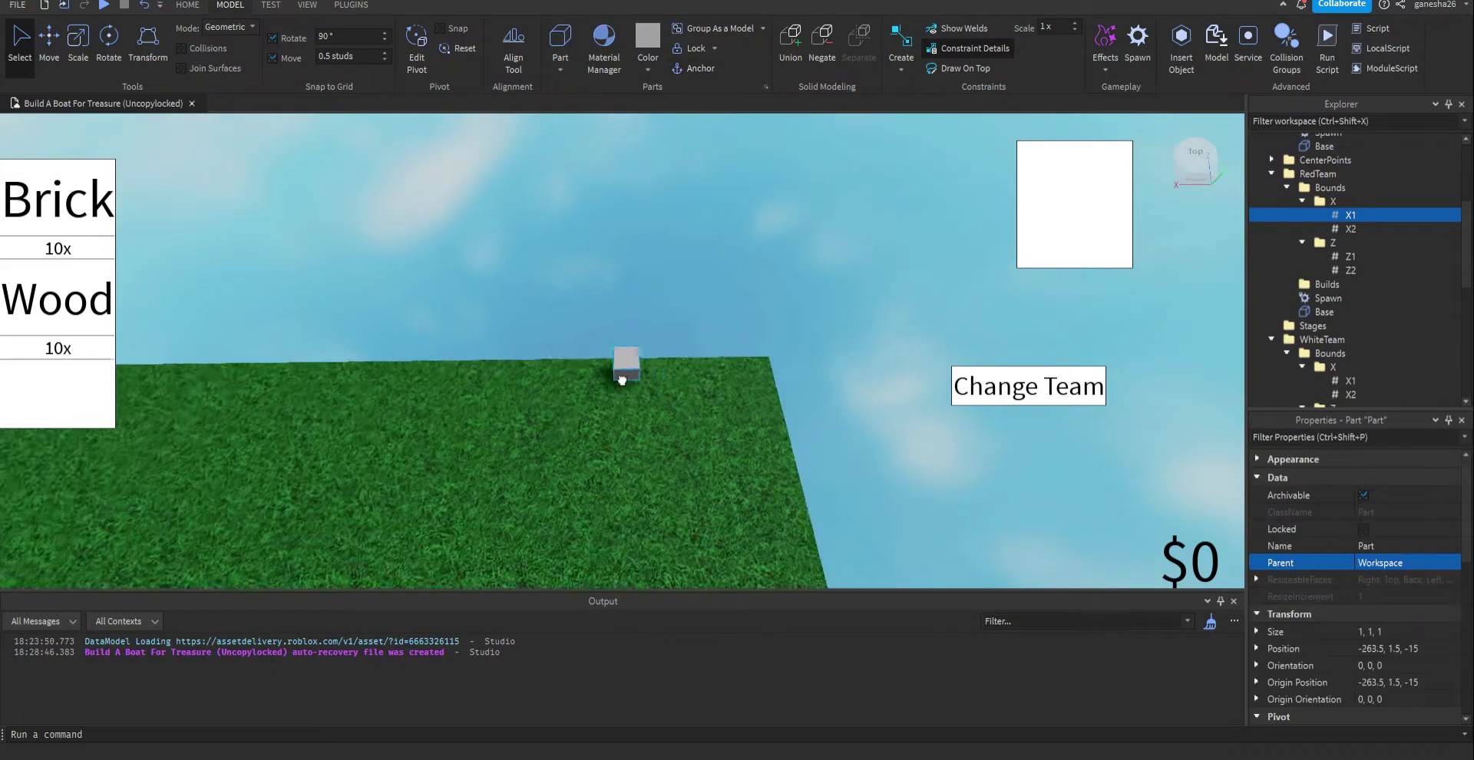
pyautogui.press('f')
pyautogui.moveTo(627, 371); pyautogui.dragTo(850, 331)
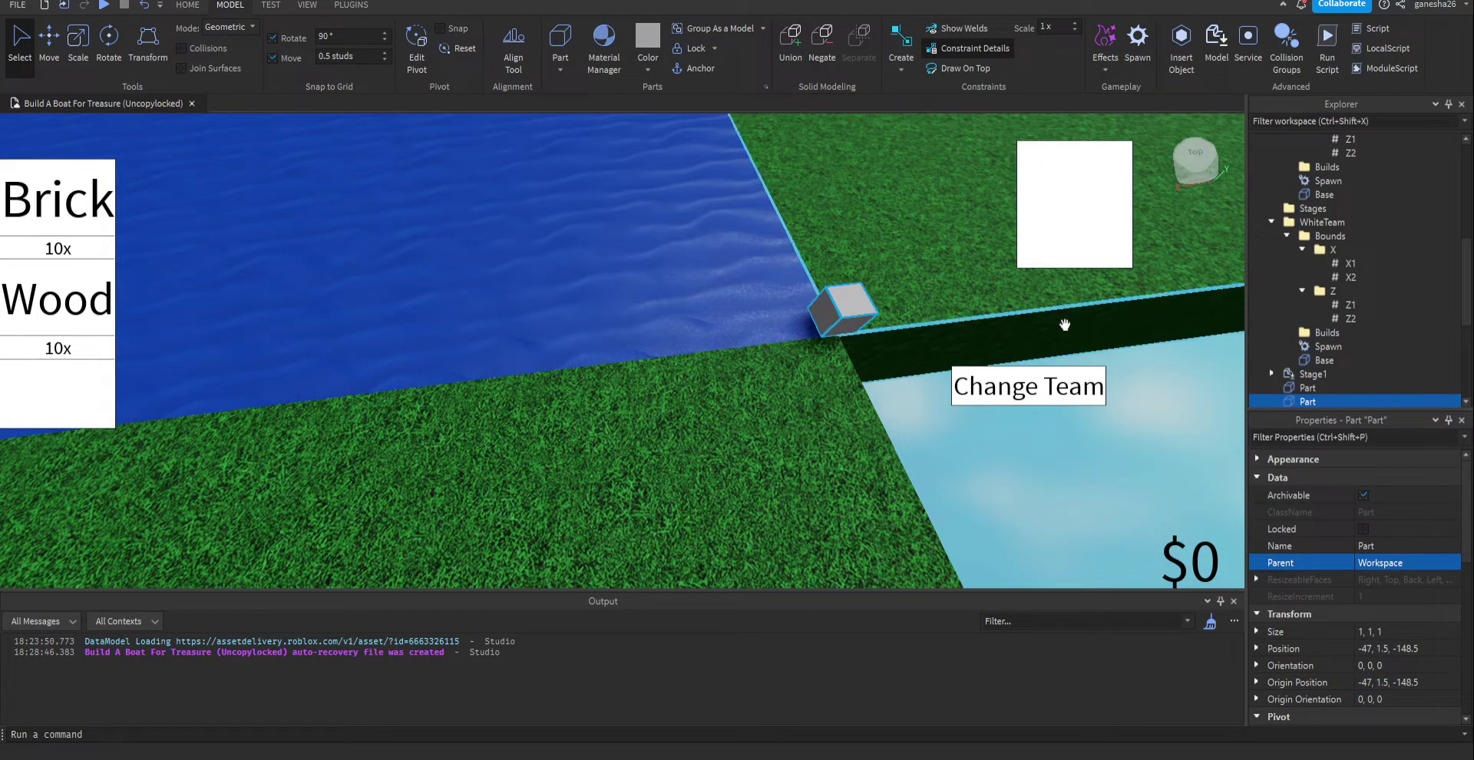
pyautogui.scroll(4, 1332, 291)
# - Check Z2 and X2 in RedTeam's Bounds and X2 in BlueTeam's Bounds
pyautogui.click(1350, 310)
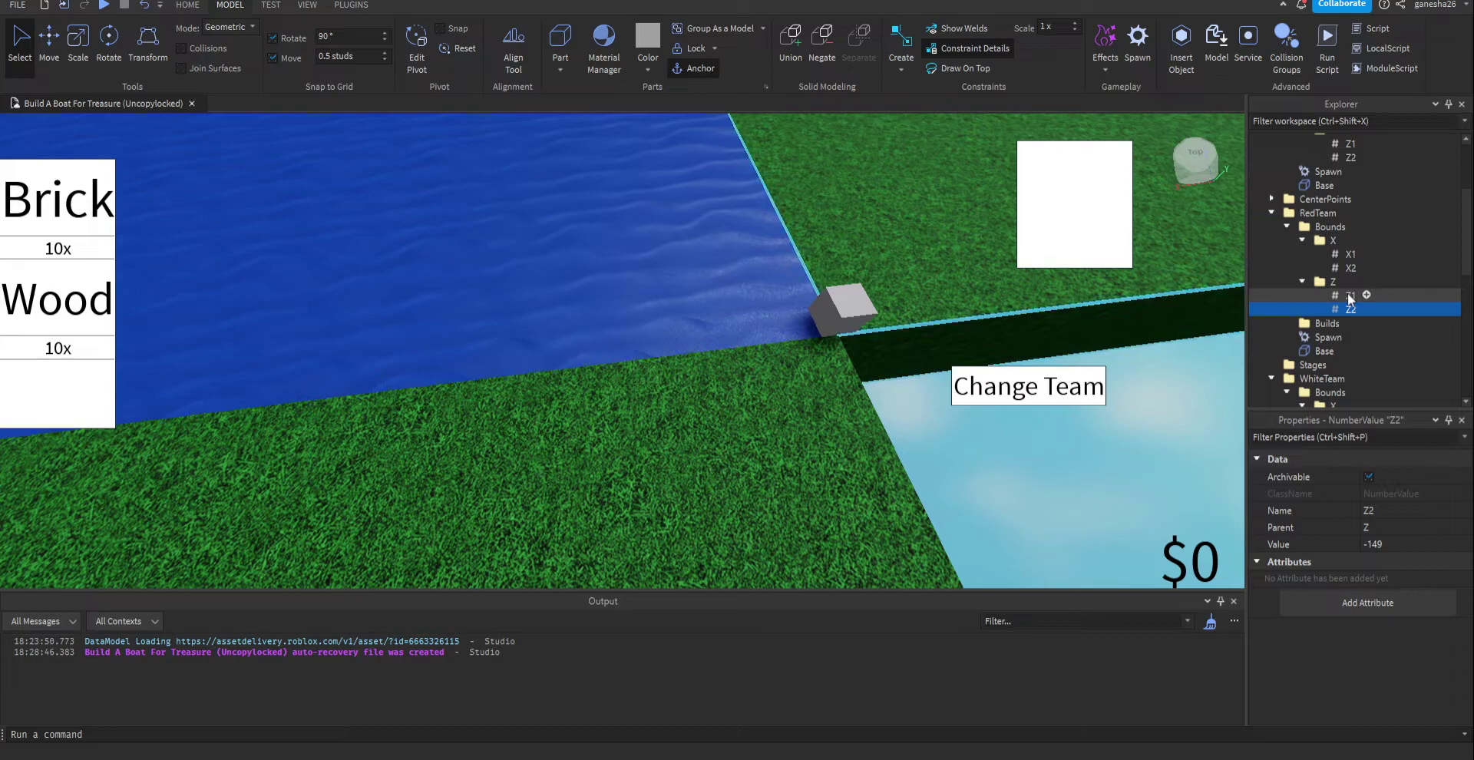
pyautogui.click(1351, 268)
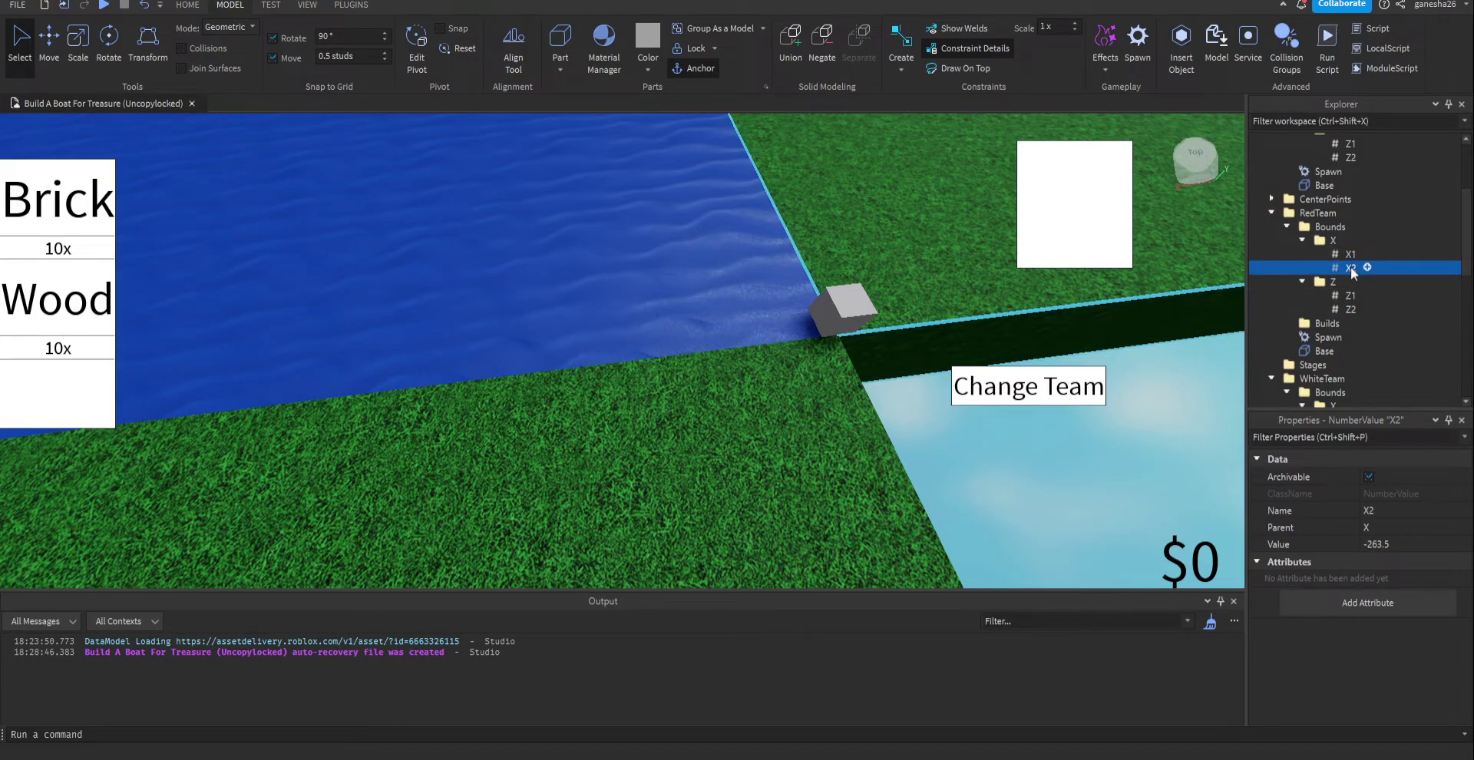
pyautogui.scroll(4, 1352, 267)
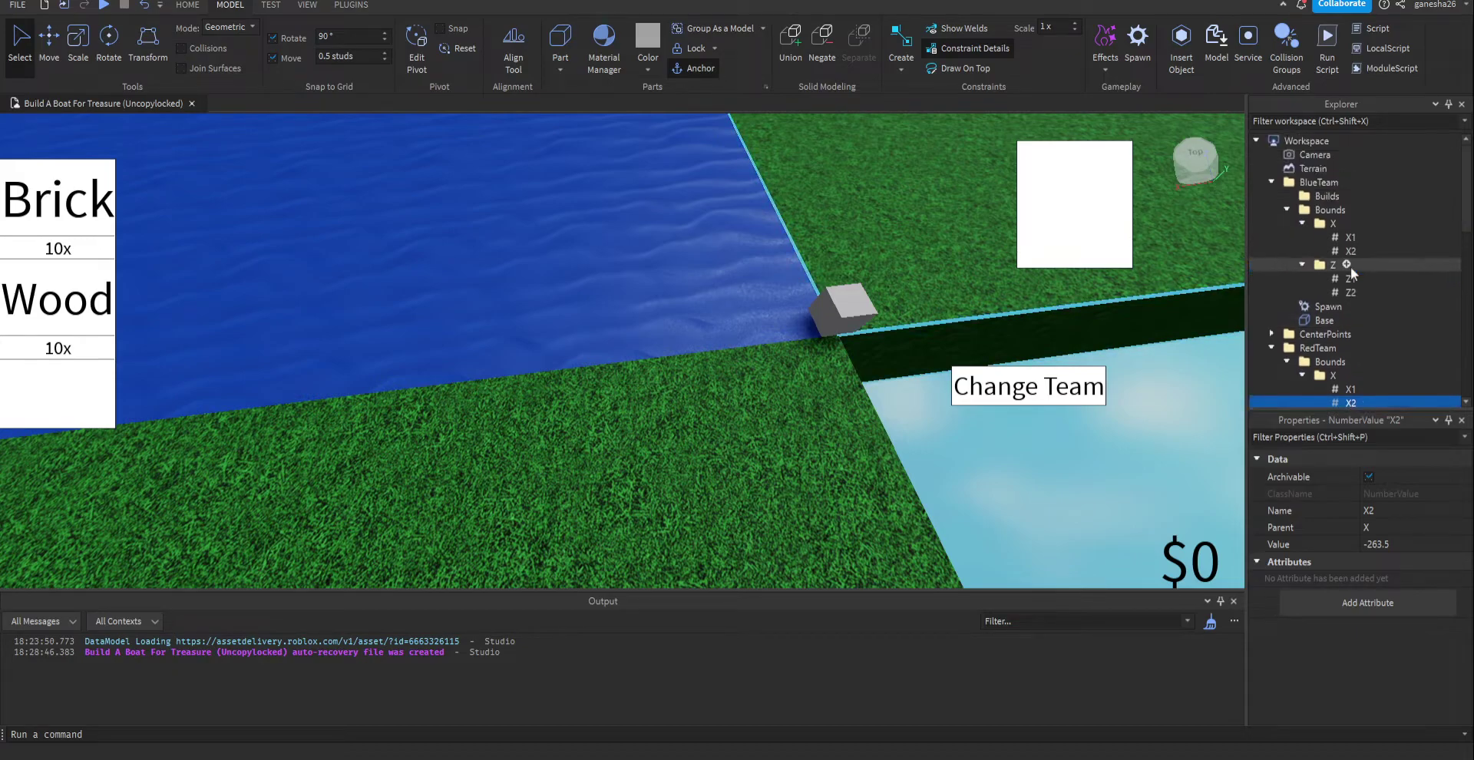
pyautogui.click(1351, 254)
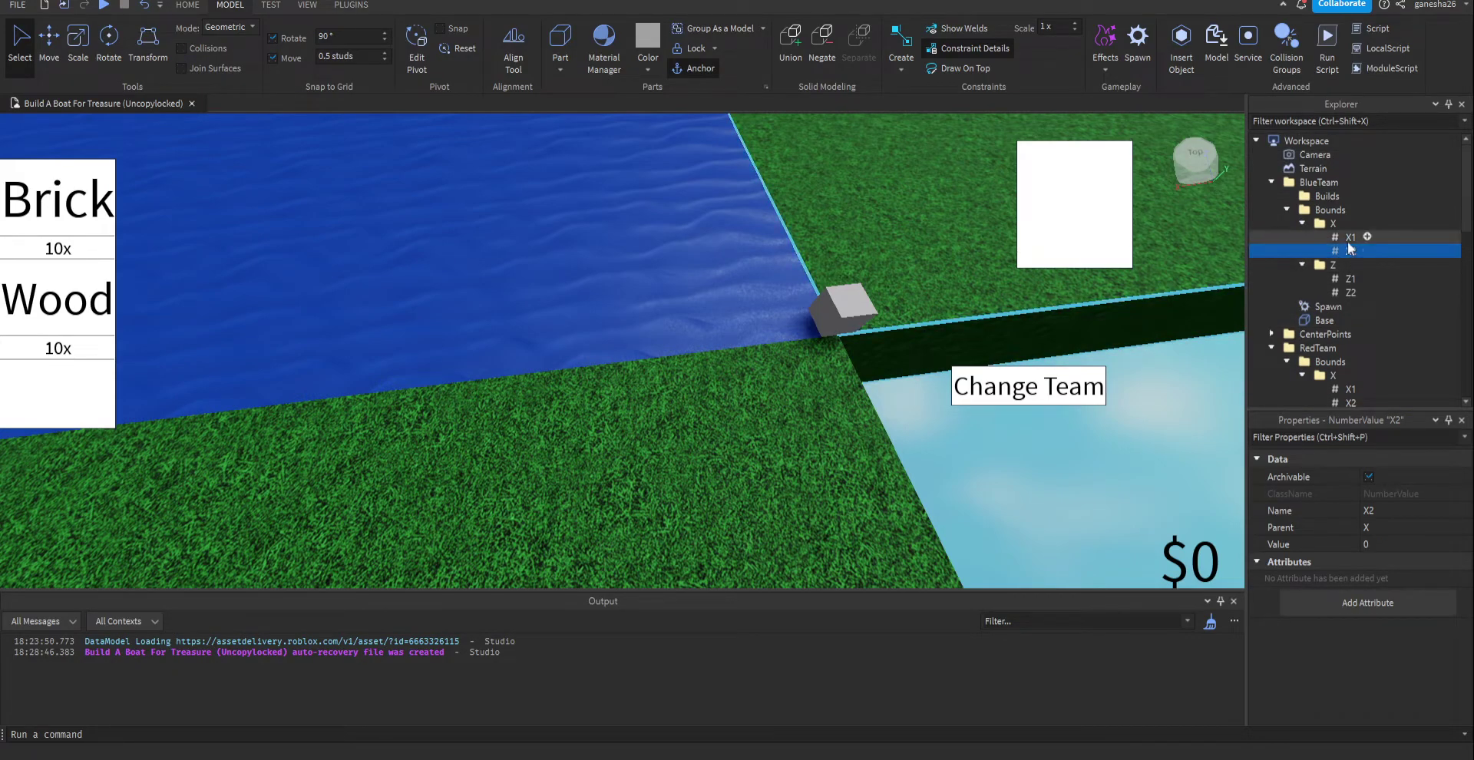
pyautogui.scroll(-4, 1356, 265)
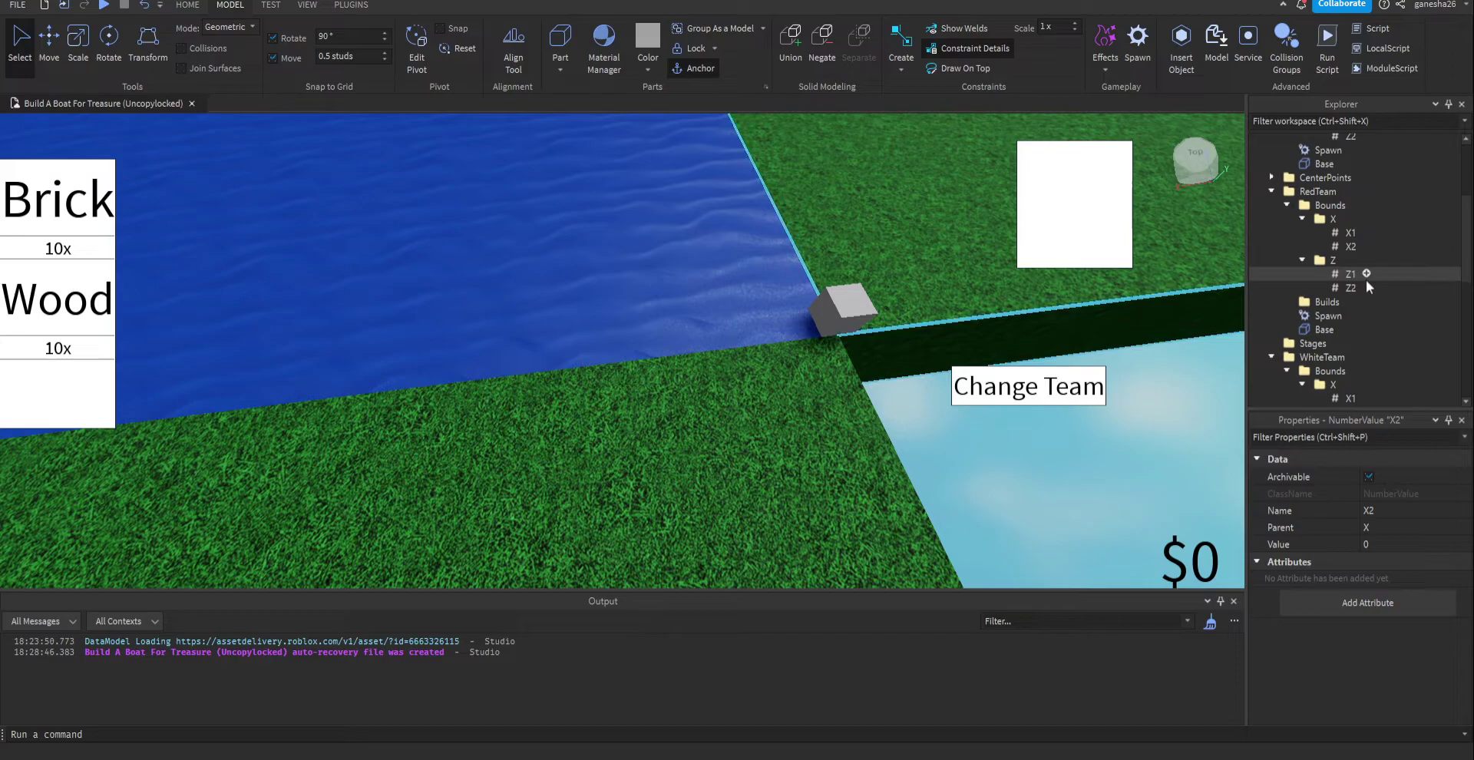
# - Undo the cube's last move and the last change to X2 in RedTeam's Bounds
pyautogui.hotkey('ctrl', 'z')
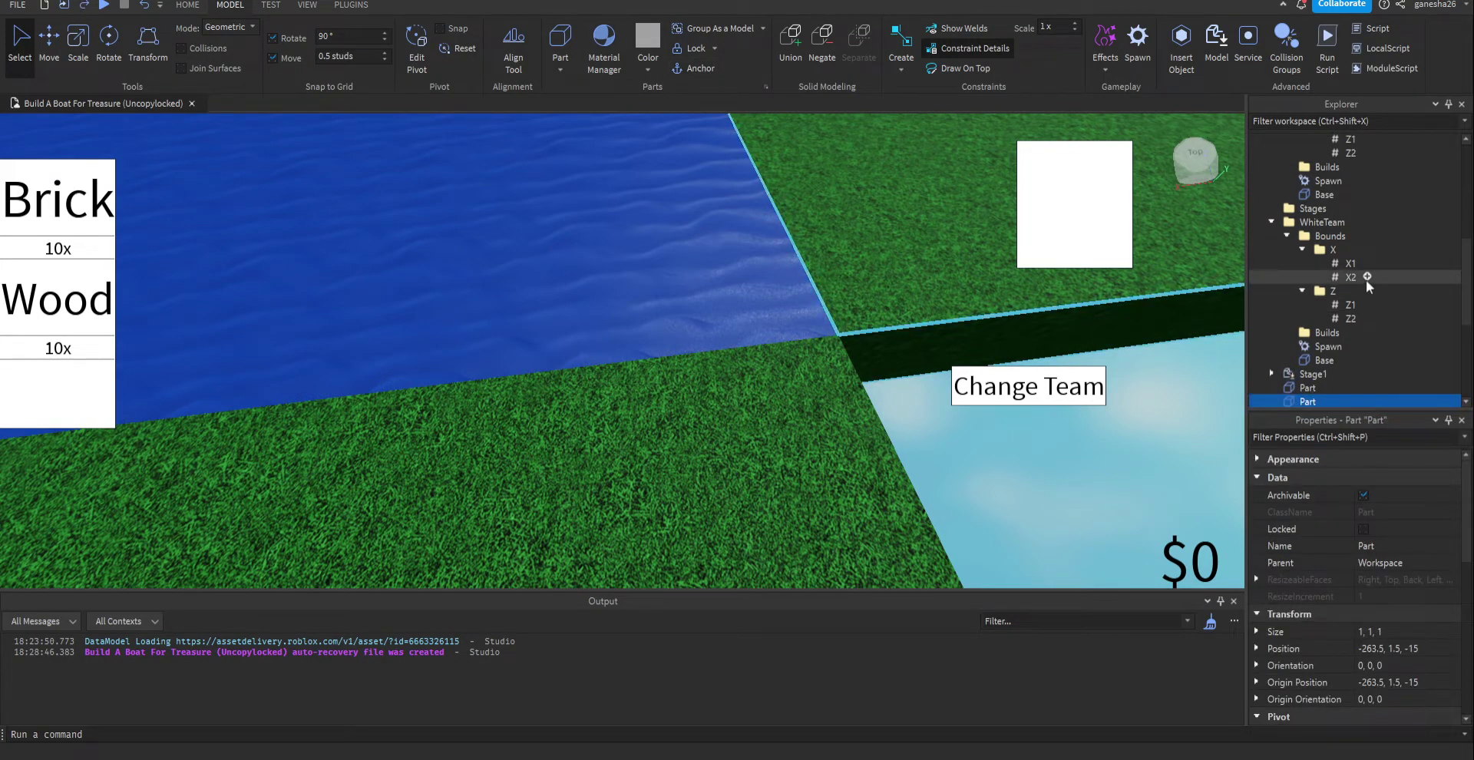
pyautogui.hotkey('ctrl', 'z')
pyautogui.scroll(3, 1368, 279)
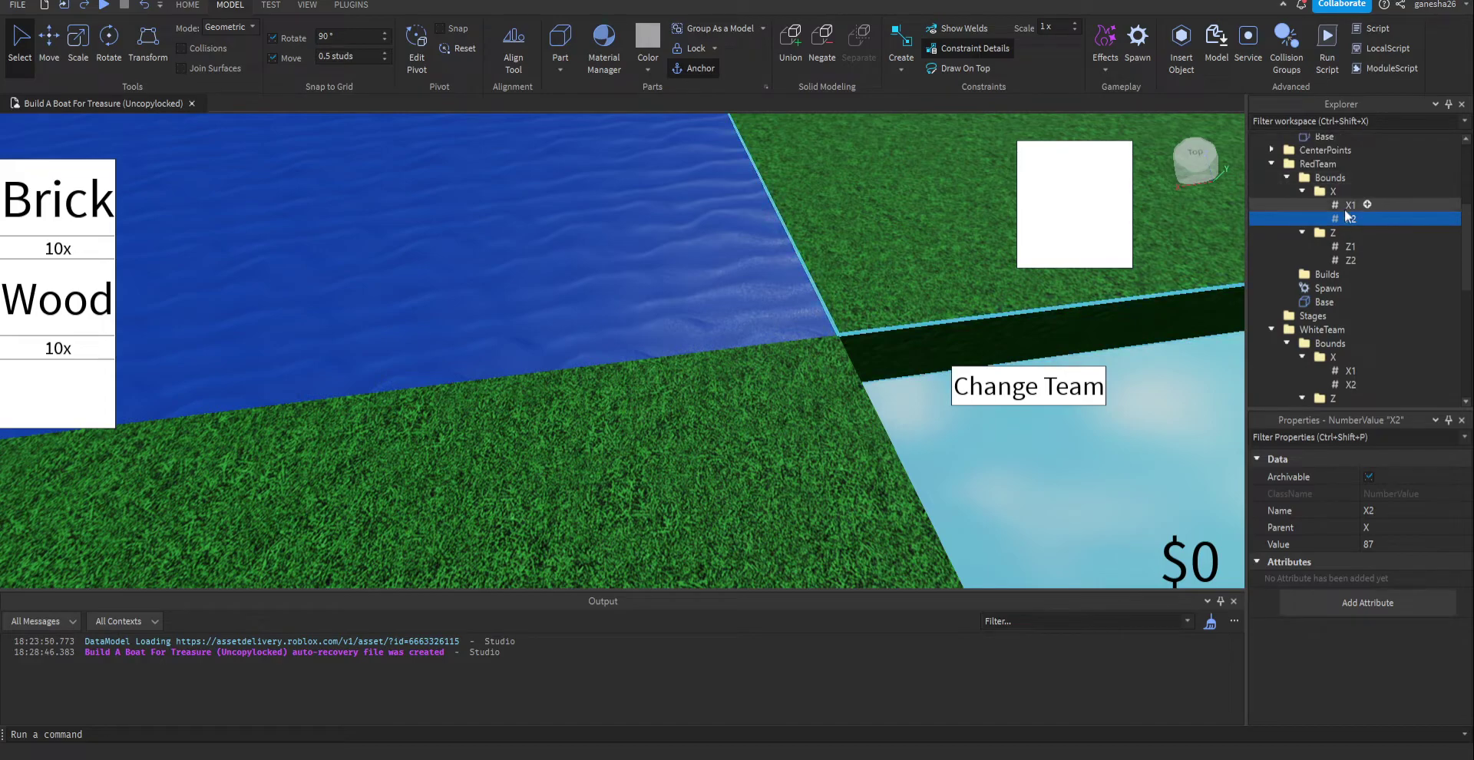
pyautogui.scroll(5, 1345, 212)
pyautogui.scroll(1, 1353, 218)
pyautogui.hotkey('ctrl', 'z')
# - Set X2 in BlueTeam's Bounds to -15, taken from the Z position of the cube at the platform's outer corner
pyautogui.moveTo(841, 281); pyautogui.dragTo(841, 281, button='right')
pyautogui.press('w')
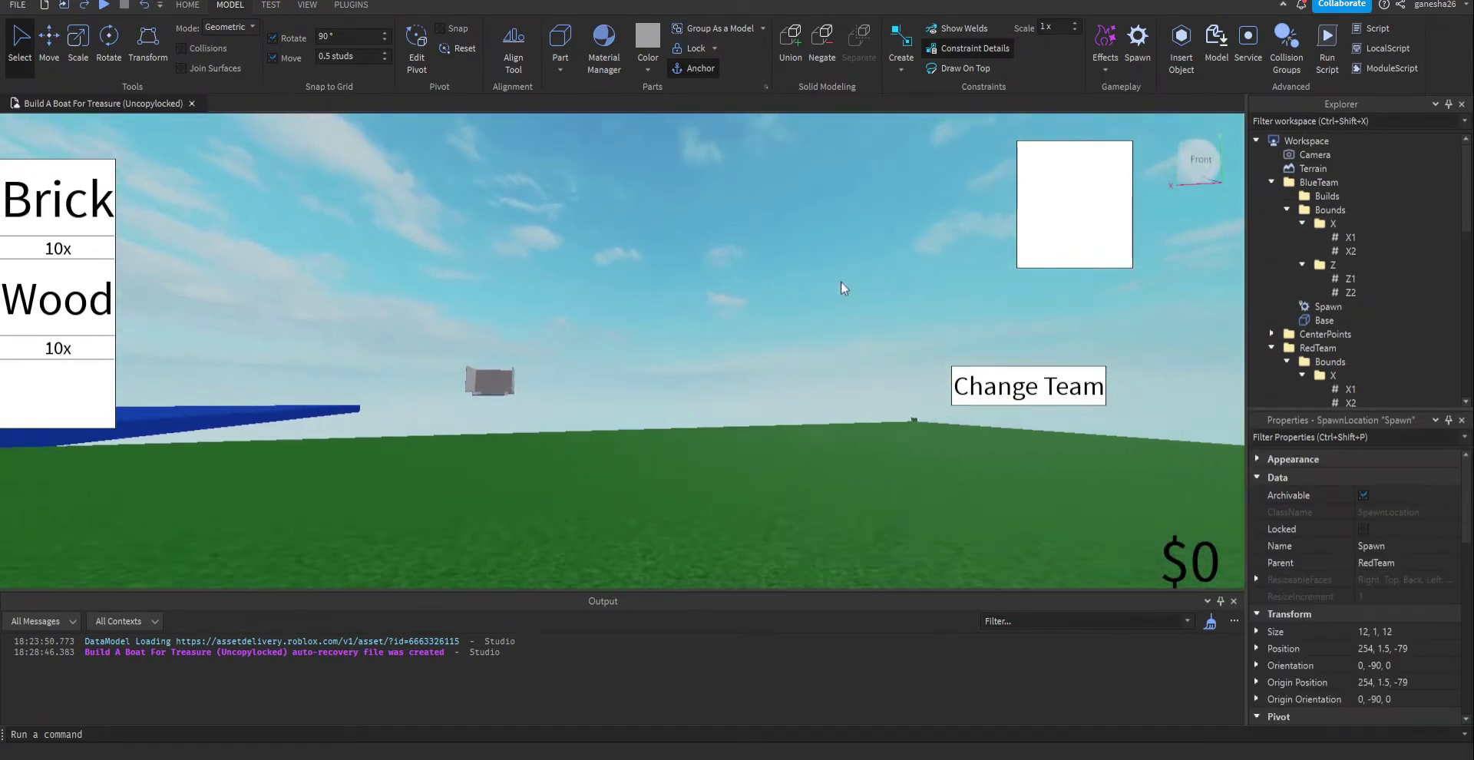
pyautogui.press('w')
pyautogui.moveTo(841, 281); pyautogui.dragTo(841, 281, button='right')
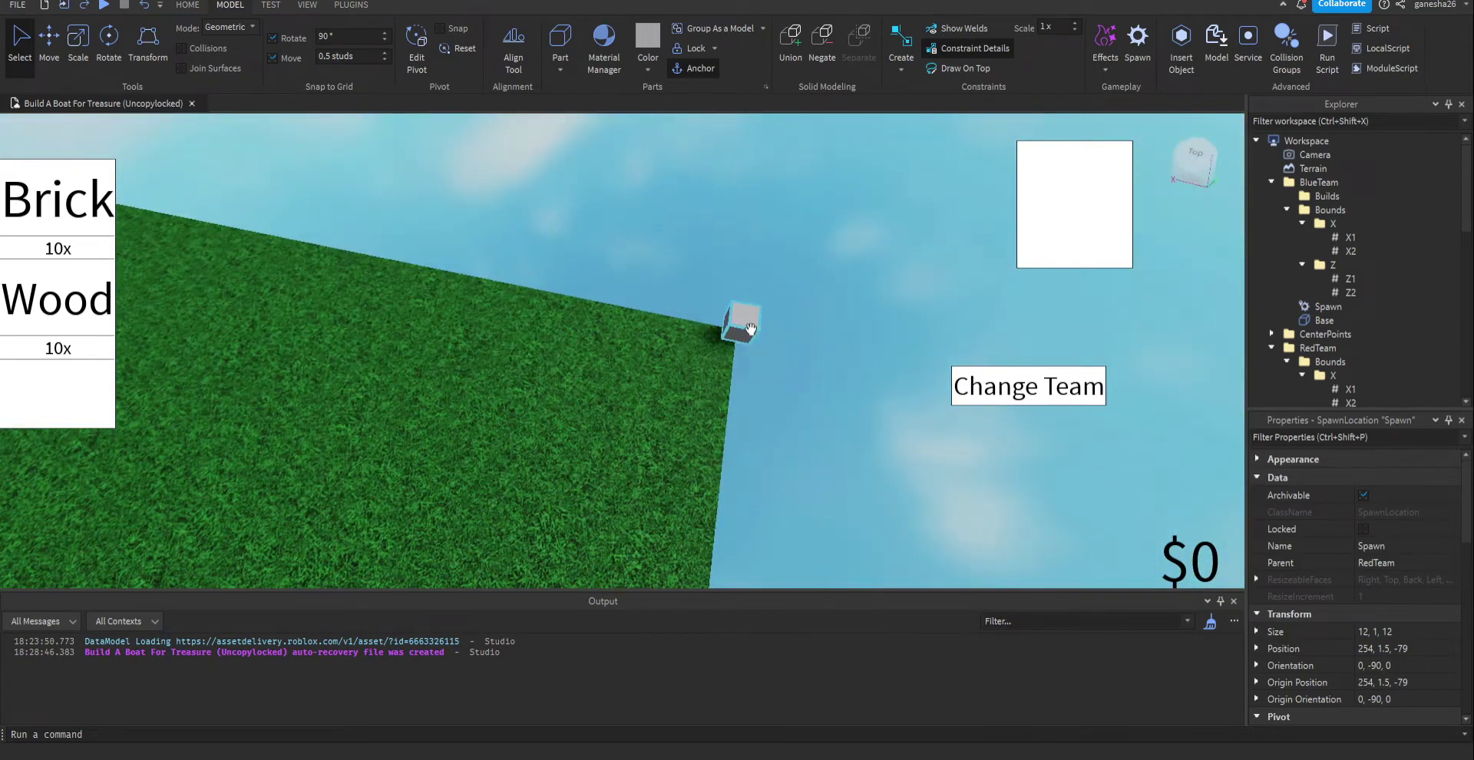
pyautogui.click(752, 335)
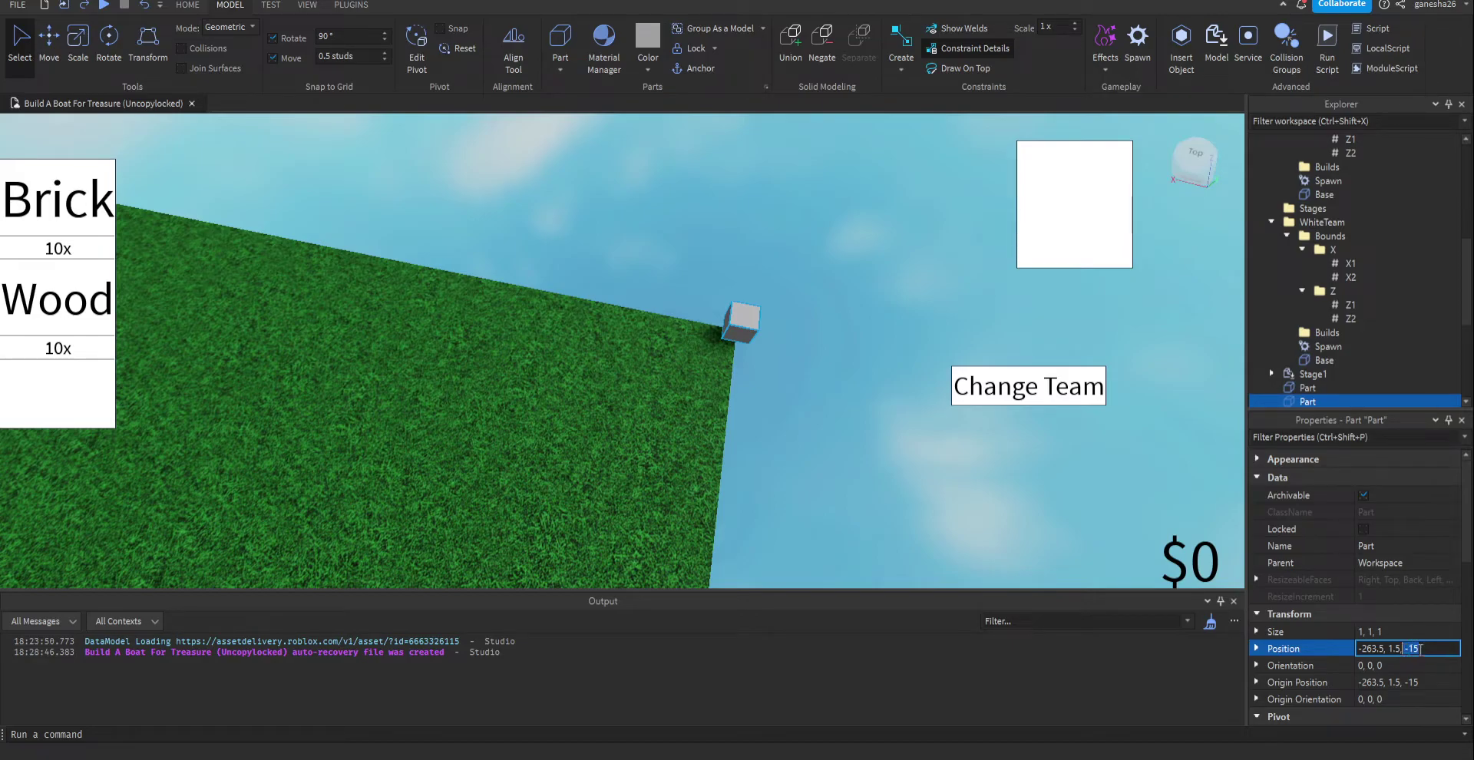
pyautogui.scroll(2, 1357, 259)
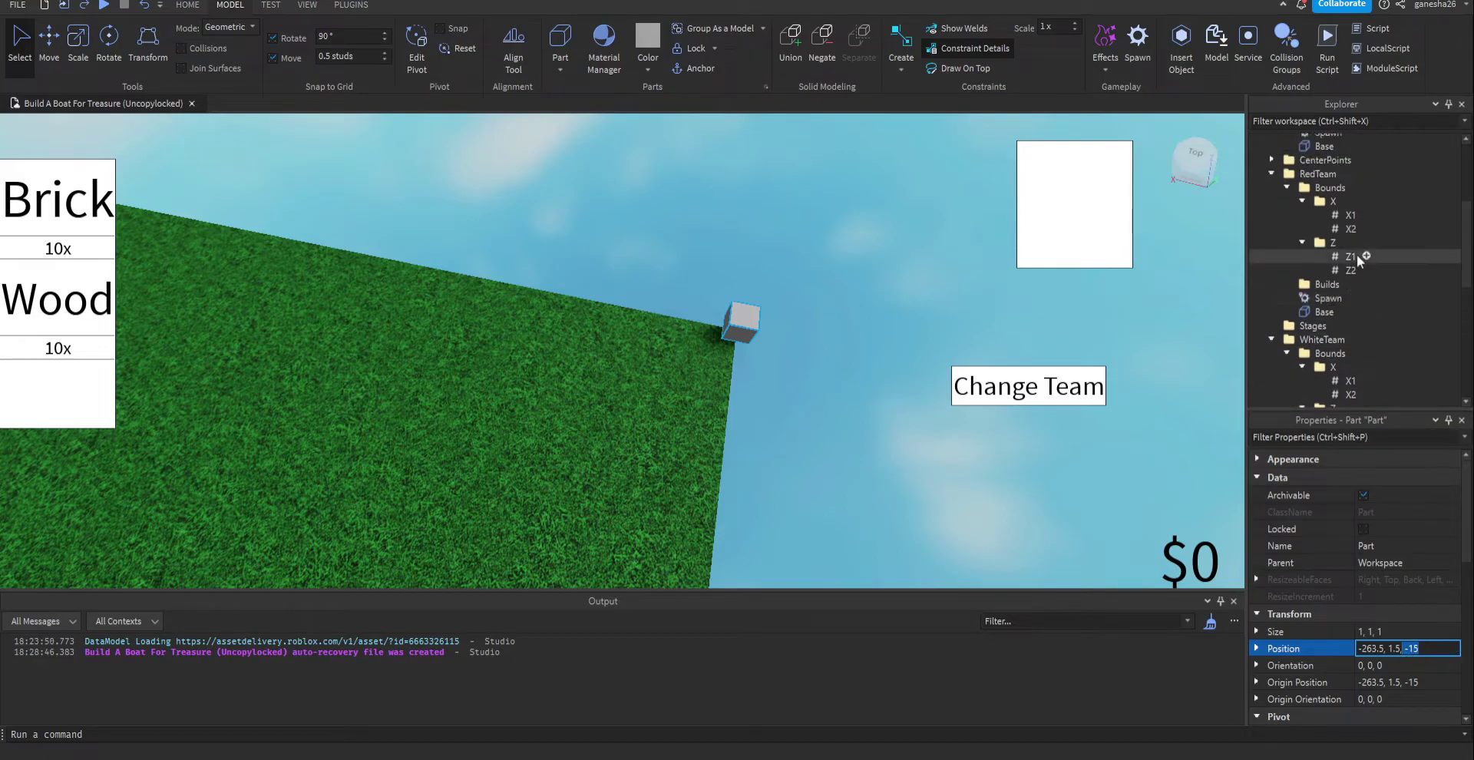
pyautogui.click(1351, 228)
pyautogui.scroll(4, 1349, 228)
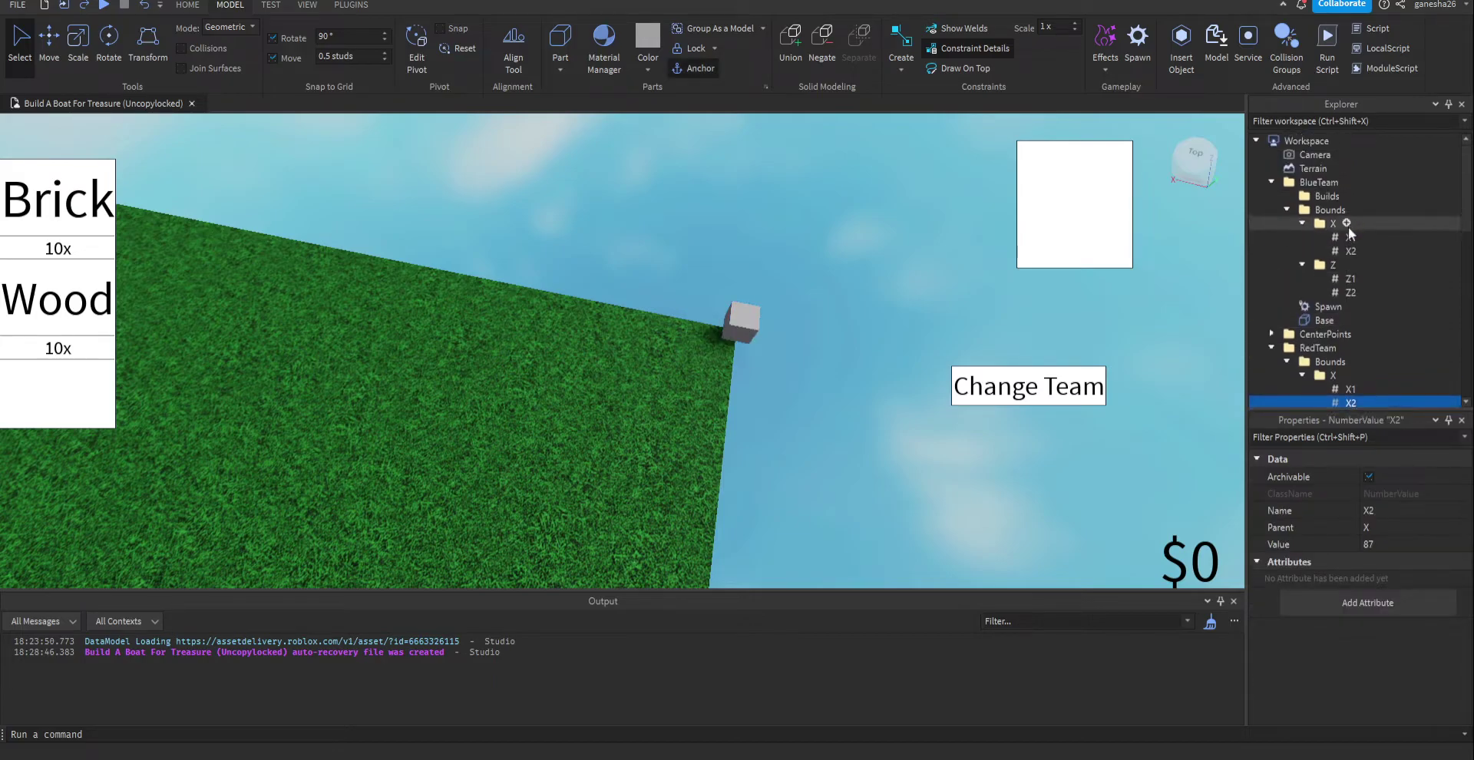
pyautogui.click(1350, 251)
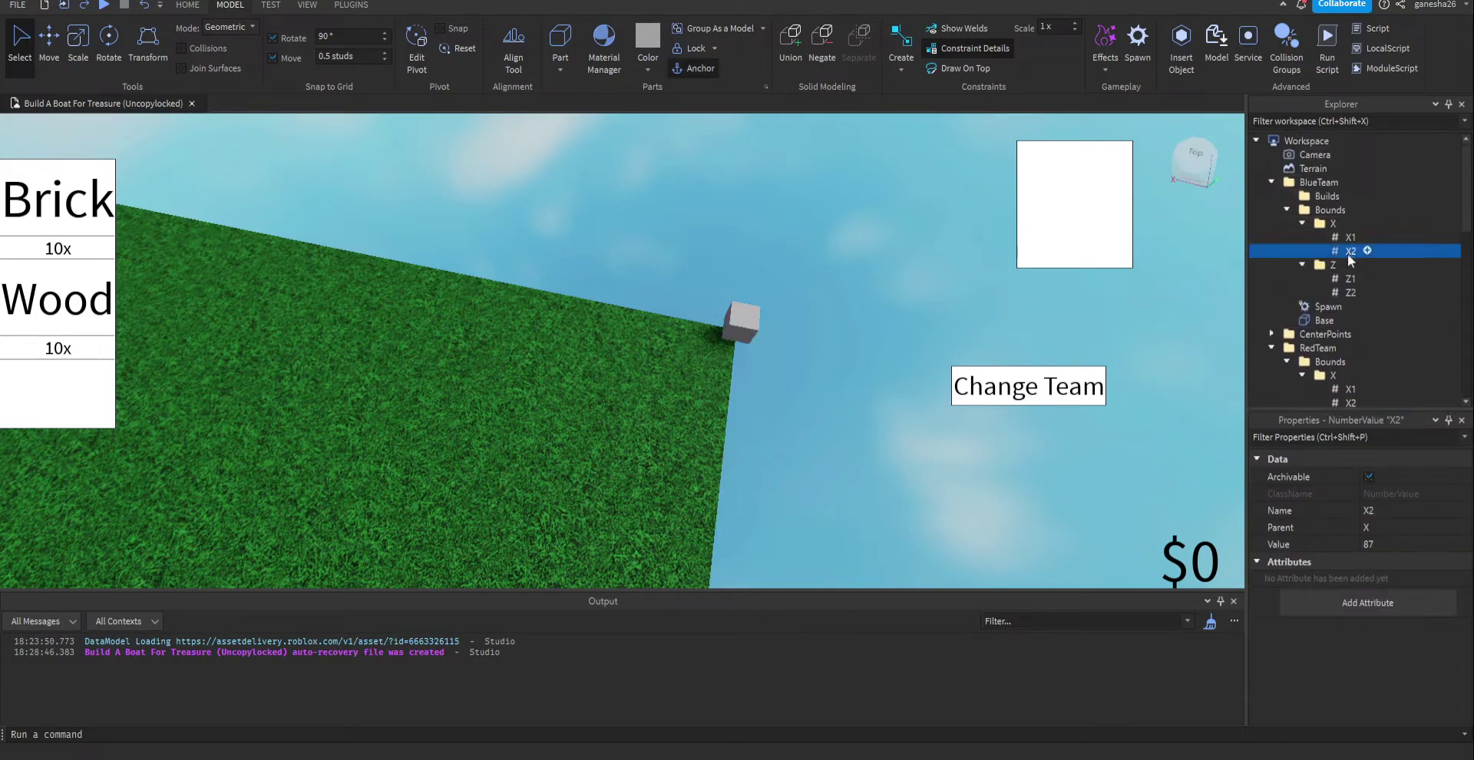
pyautogui.click(1392, 544)
pyautogui.write('-15')
pyautogui.press('Return')
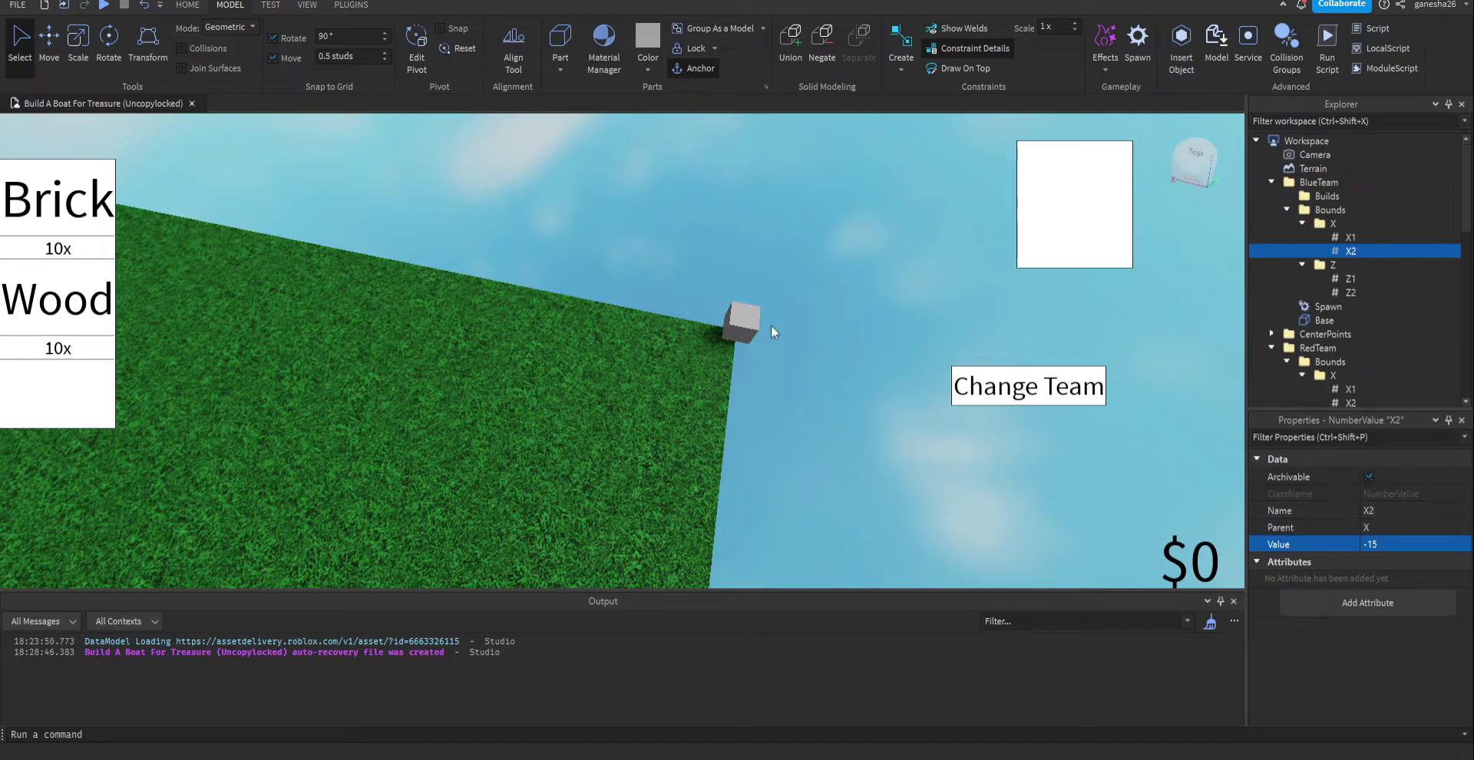
# - Compare the cube's position with the X values in BlueTeam's Bounds and X2 in WhiteTeam's Bounds
pyautogui.click(739, 326)
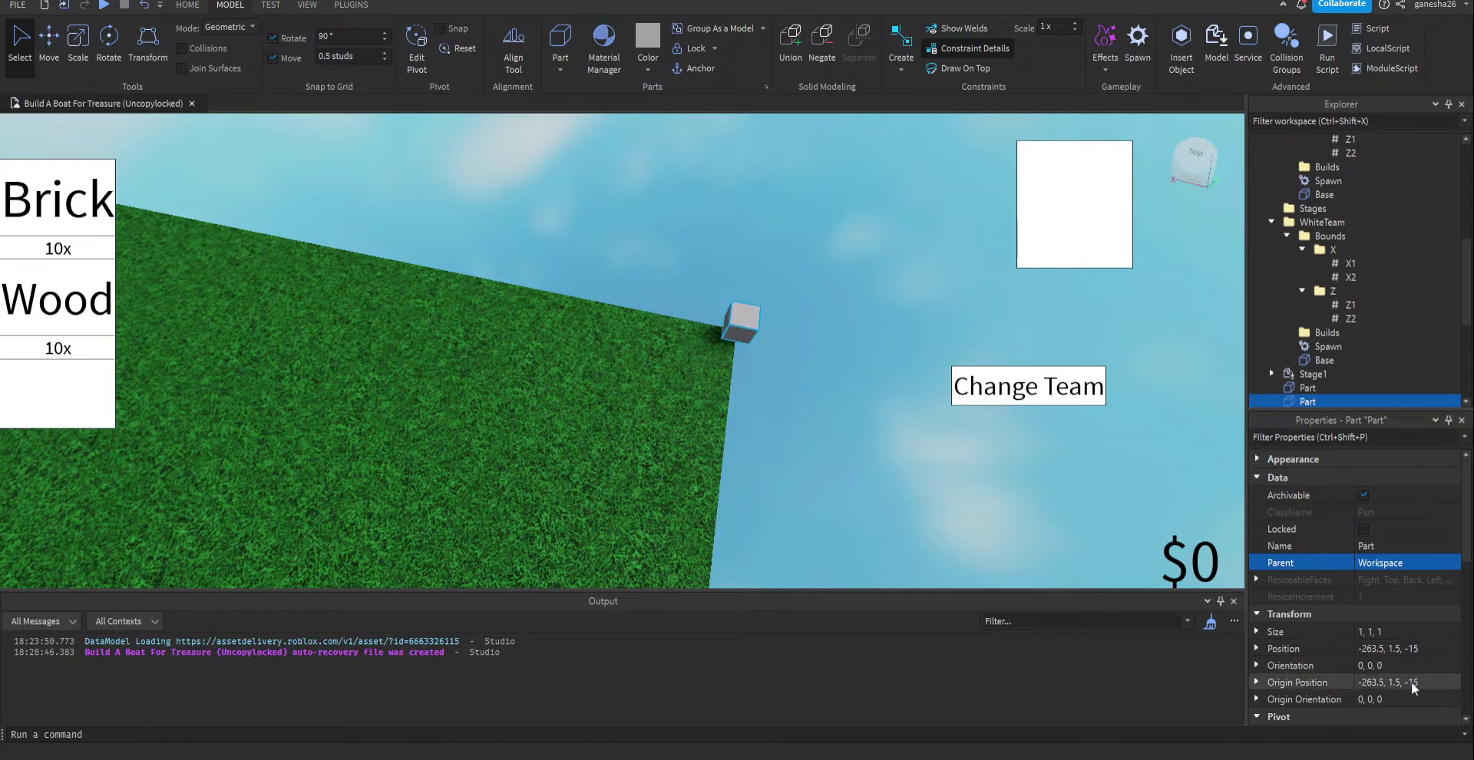
pyautogui.click(1390, 648)
pyautogui.click(1428, 648)
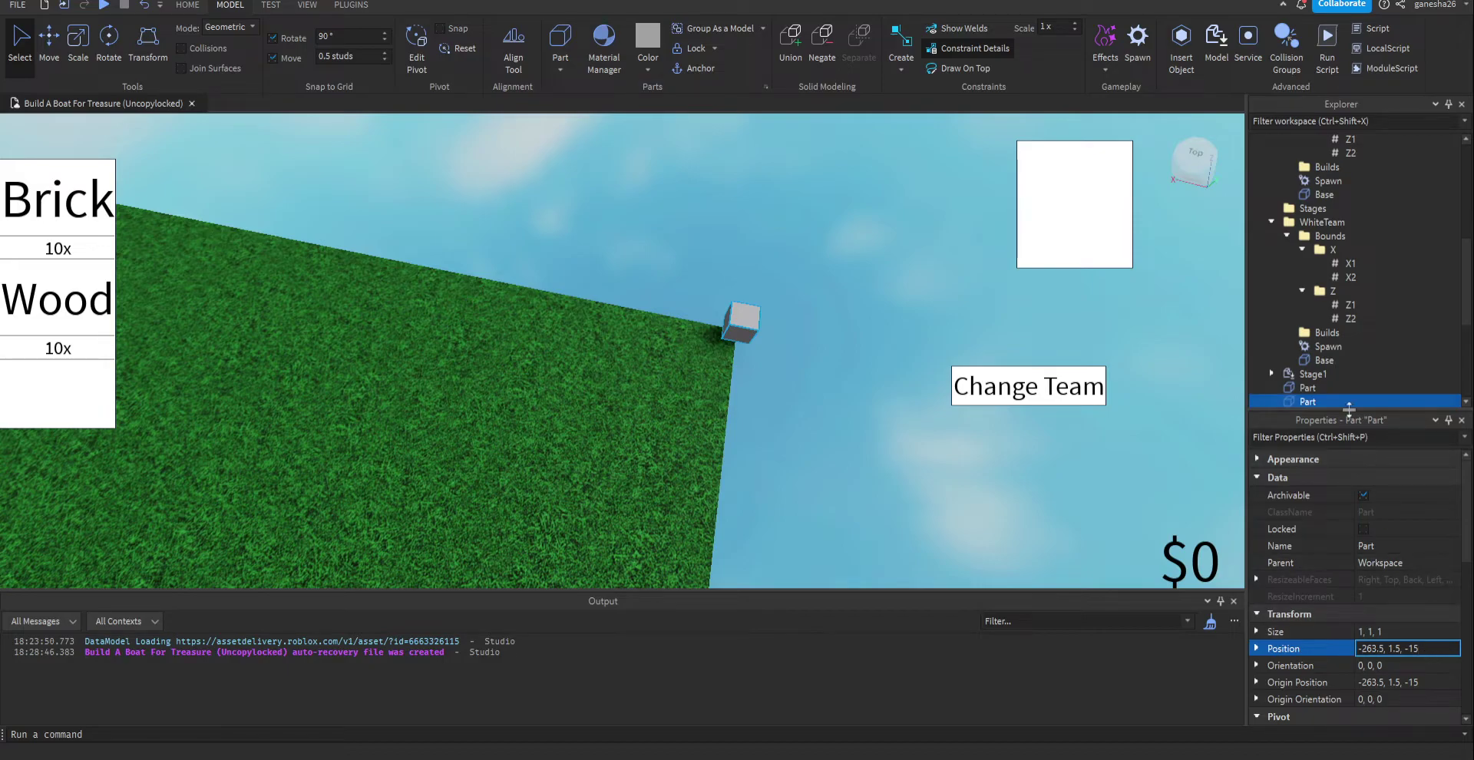
pyautogui.scroll(10, 1342, 325)
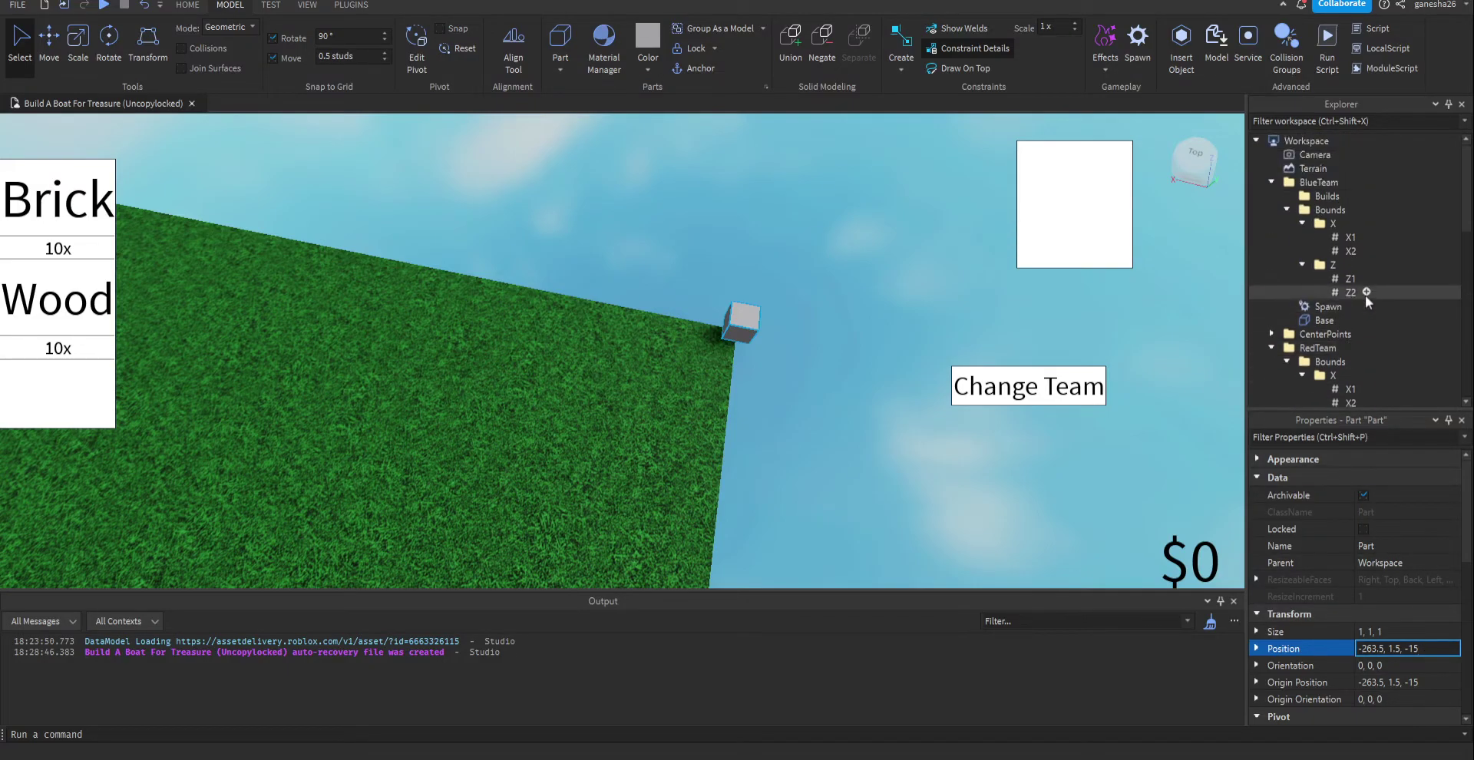
pyautogui.click(1347, 251)
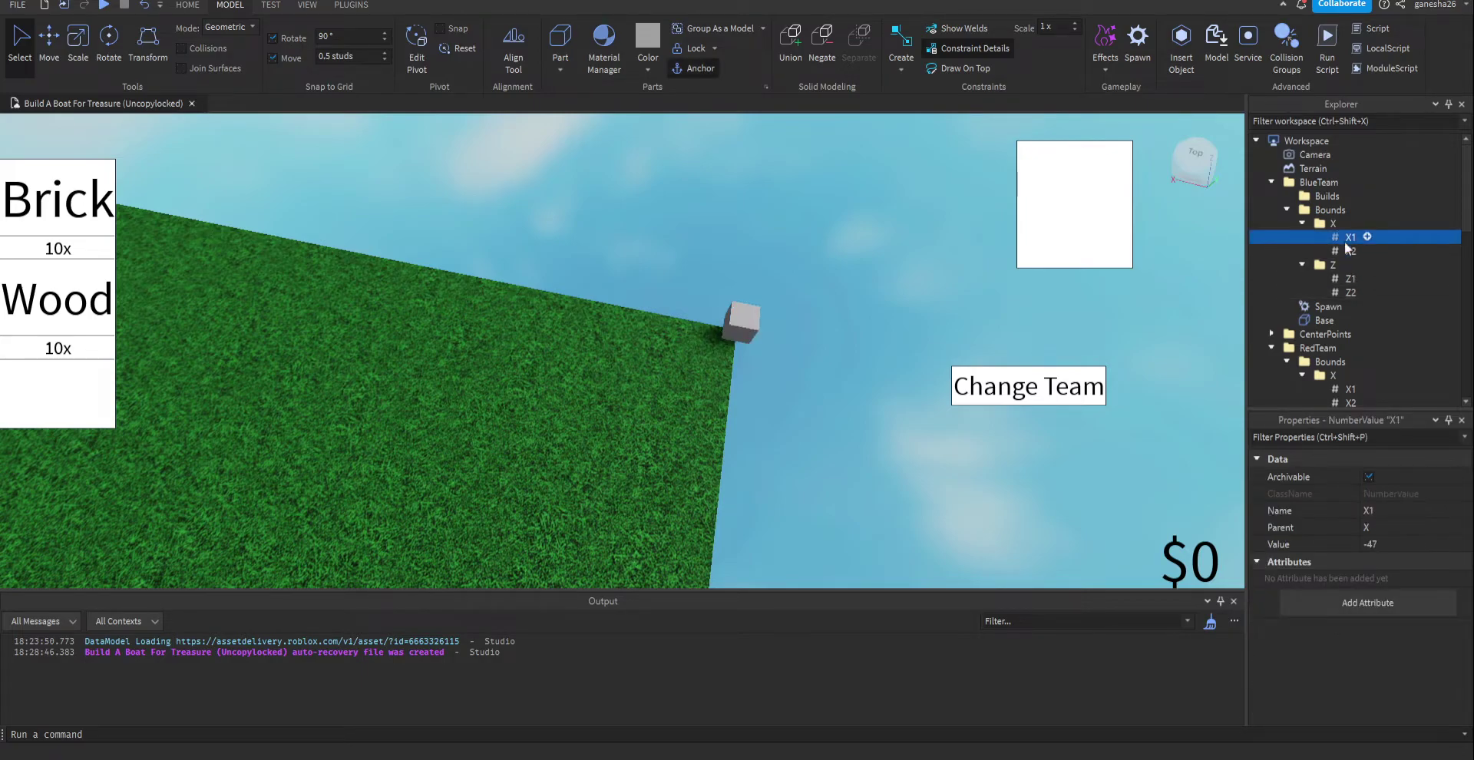
pyautogui.scroll(-5, 1360, 288)
pyautogui.scroll(-1, 1361, 283)
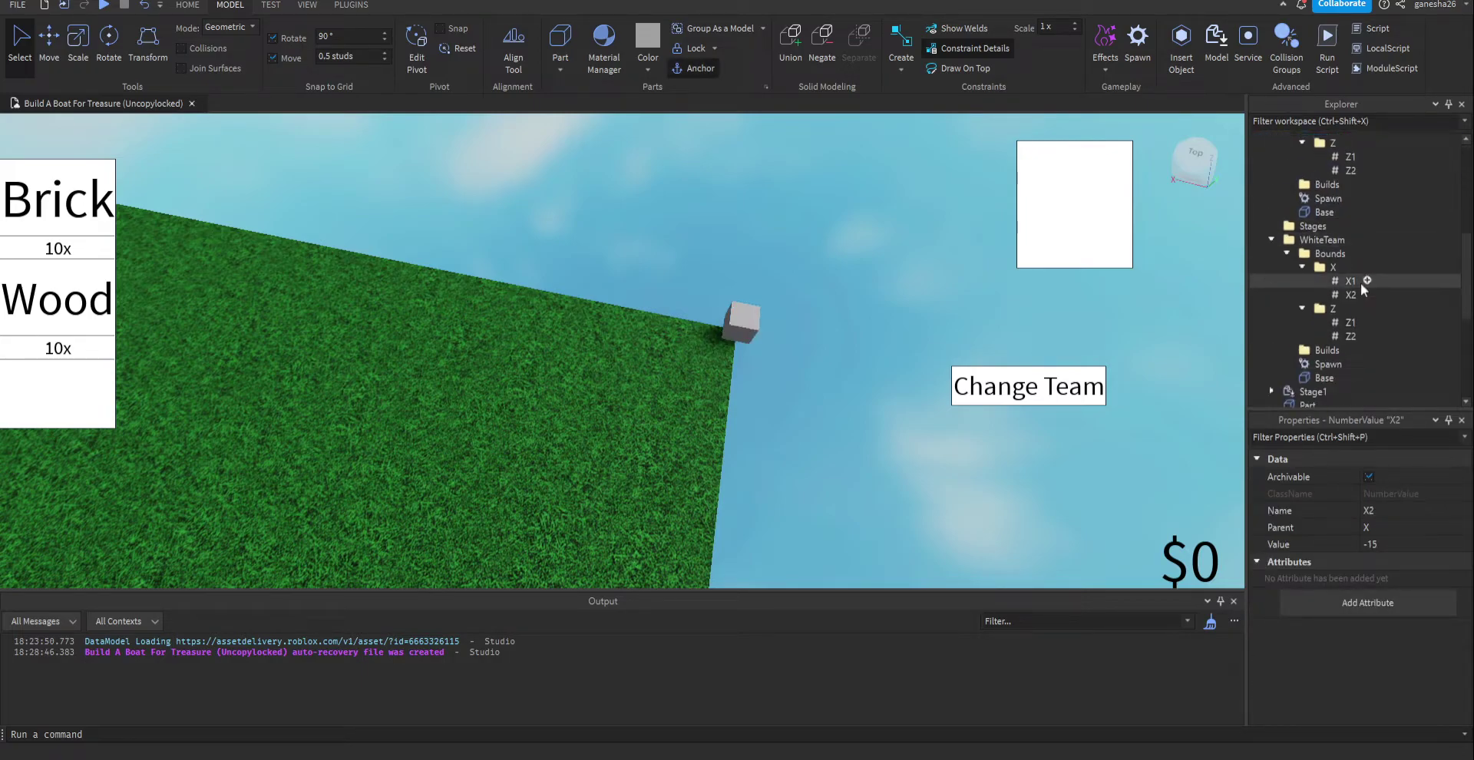
pyautogui.click(1350, 296)
pyautogui.scroll(-3, 1350, 295)
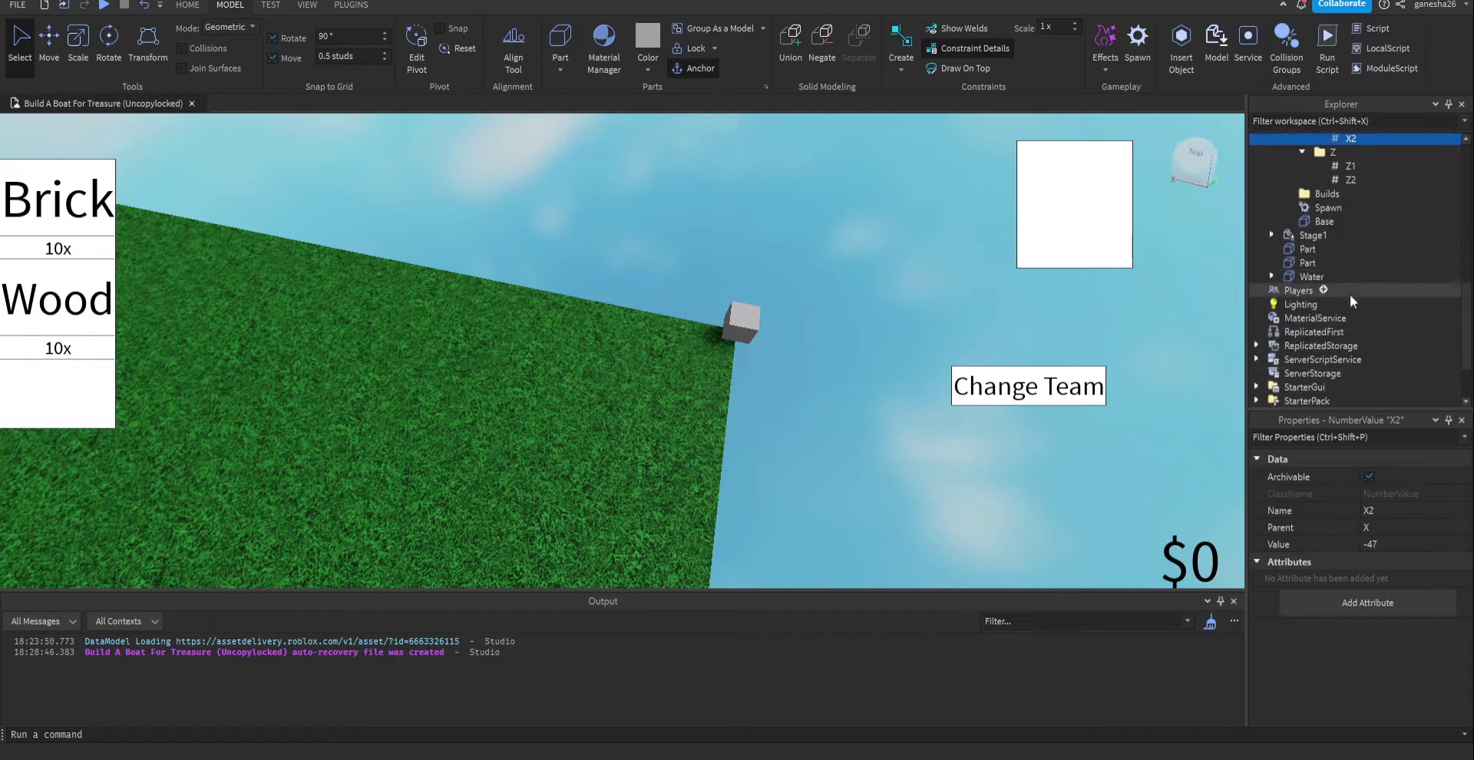
# - Set X2 in BlueTeam's Bounds to -263.5, taken from the cube's X position
pyautogui.click(744, 319)
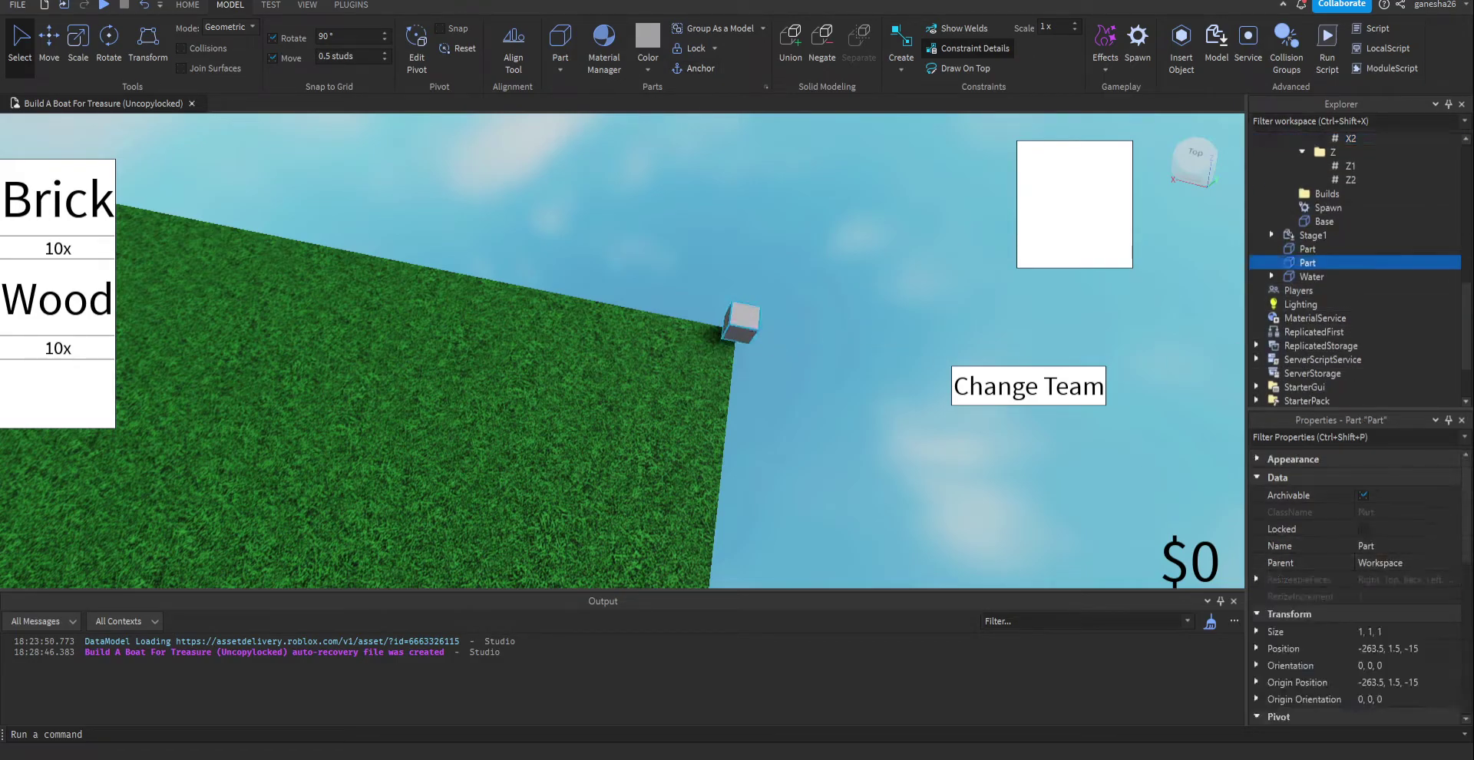
pyautogui.click(1382, 649)
pyautogui.click(1380, 649)
pyautogui.moveTo(1382, 649); pyautogui.dragTo(1357, 649)
pyautogui.scroll(3, 1413, 370)
pyautogui.scroll(6, 1393, 334)
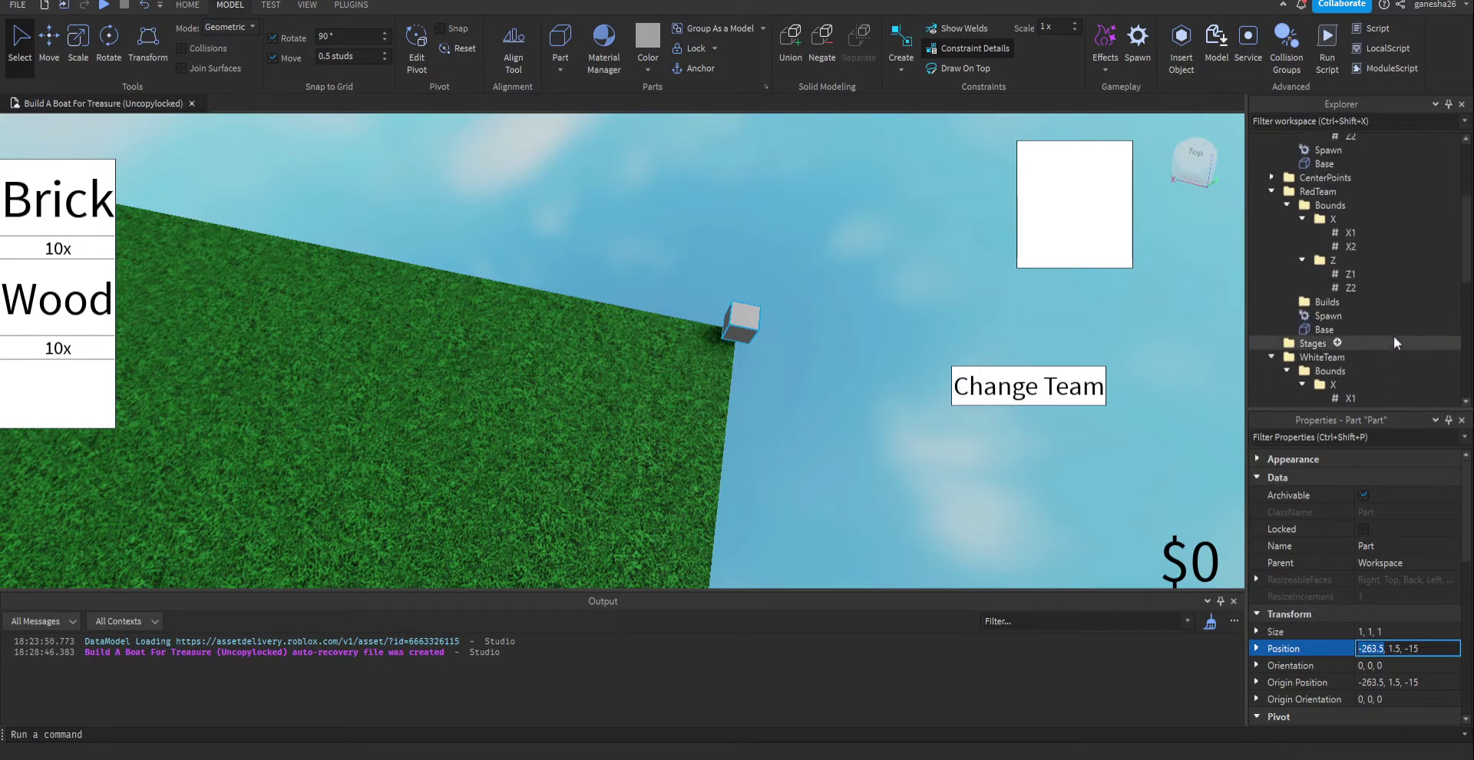
pyautogui.click(1350, 251)
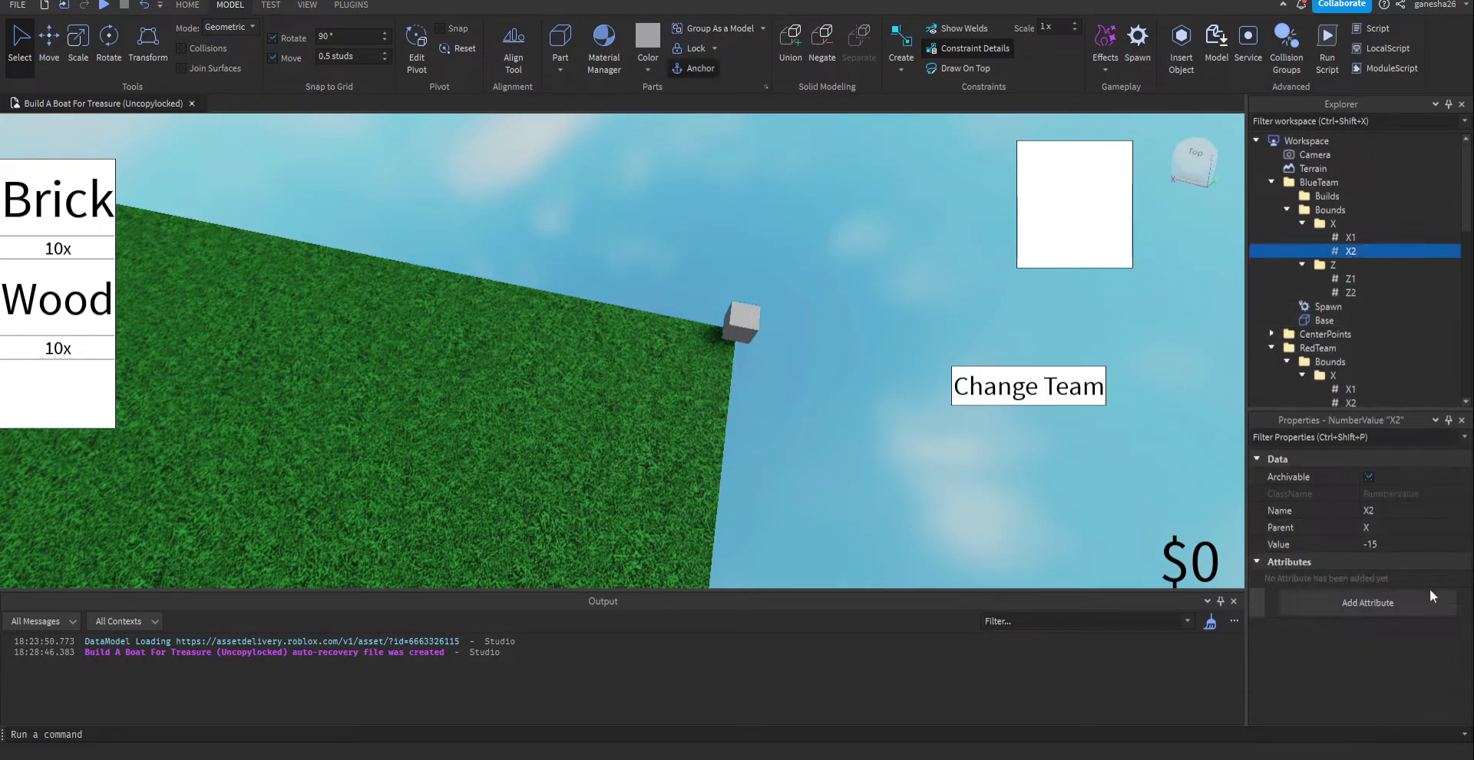
pyautogui.click(1429, 544)
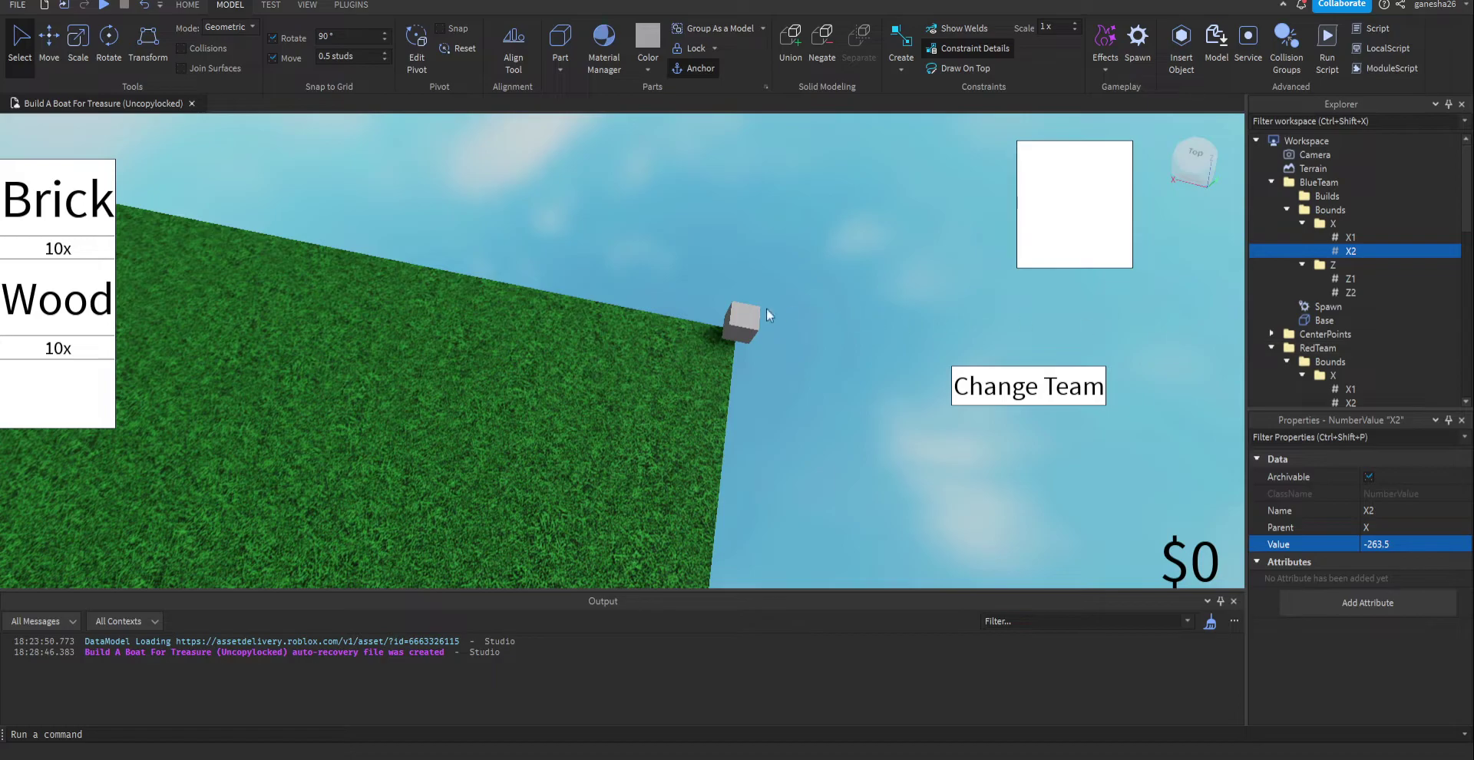
# - Set Z2 in BlueTeam's Bounds to -15, taken from the cube's Z position
pyautogui.click(741, 322)
pyautogui.click(1415, 649)
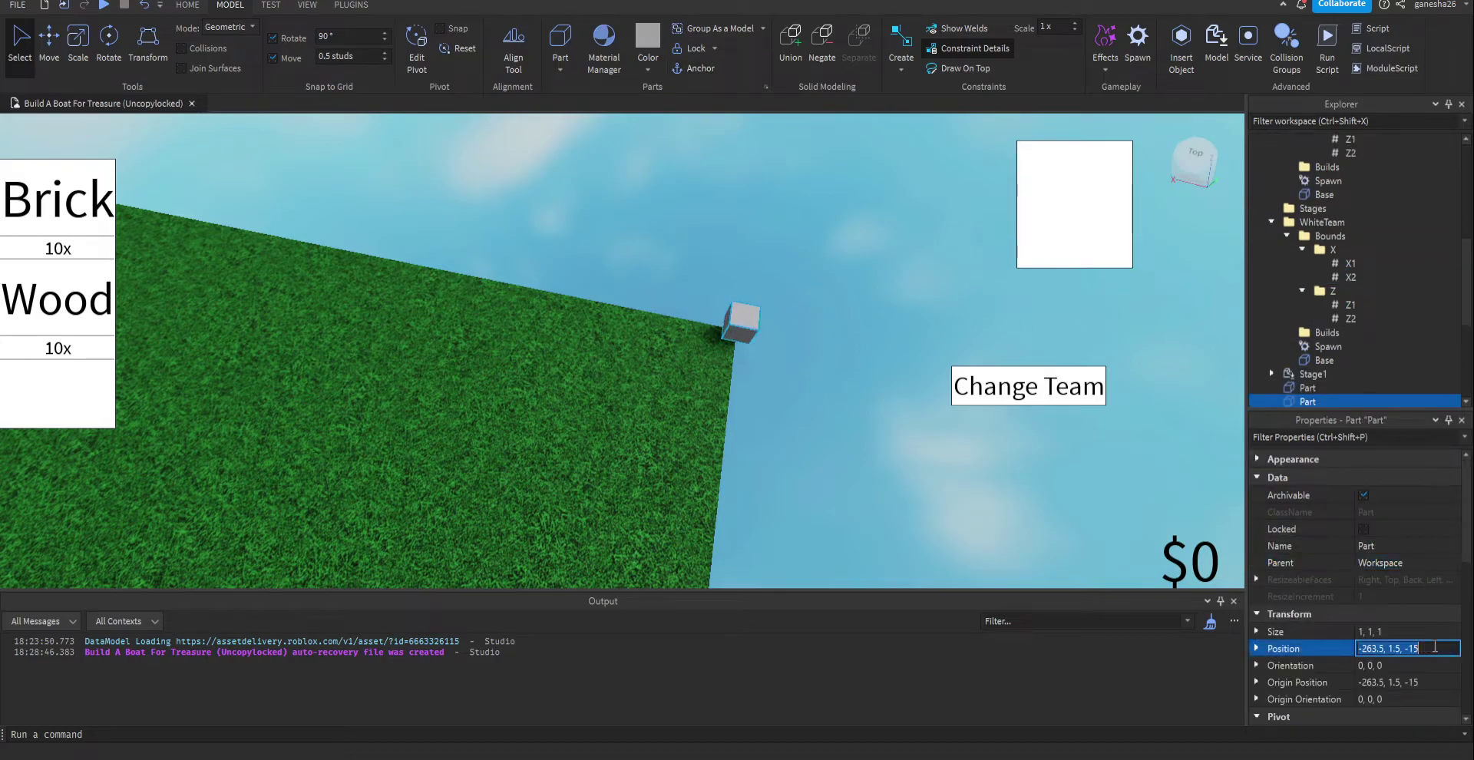
pyautogui.doubleClick(1411, 649)
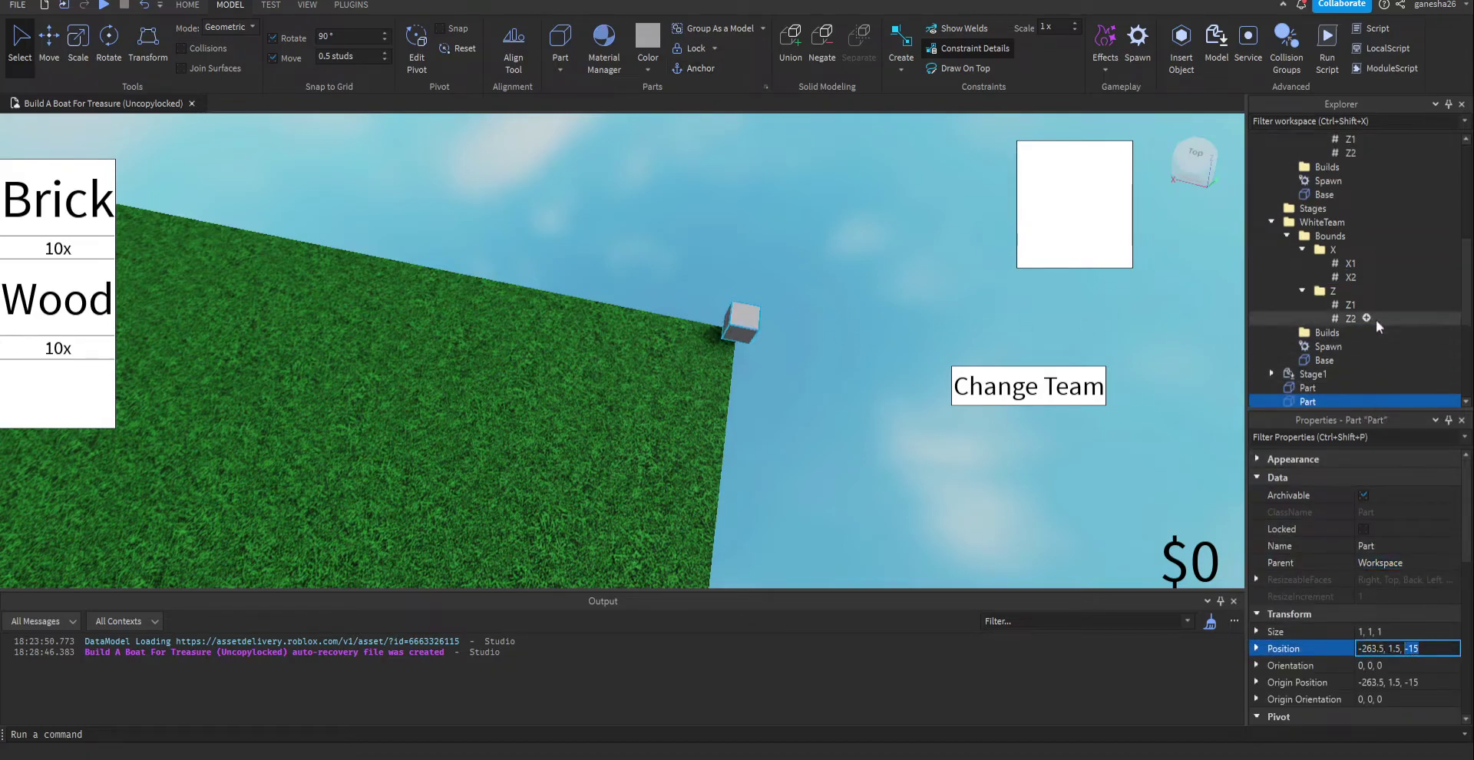
pyautogui.scroll(1, 1363, 280)
pyautogui.scroll(6, 1366, 278)
pyautogui.click(1340, 290)
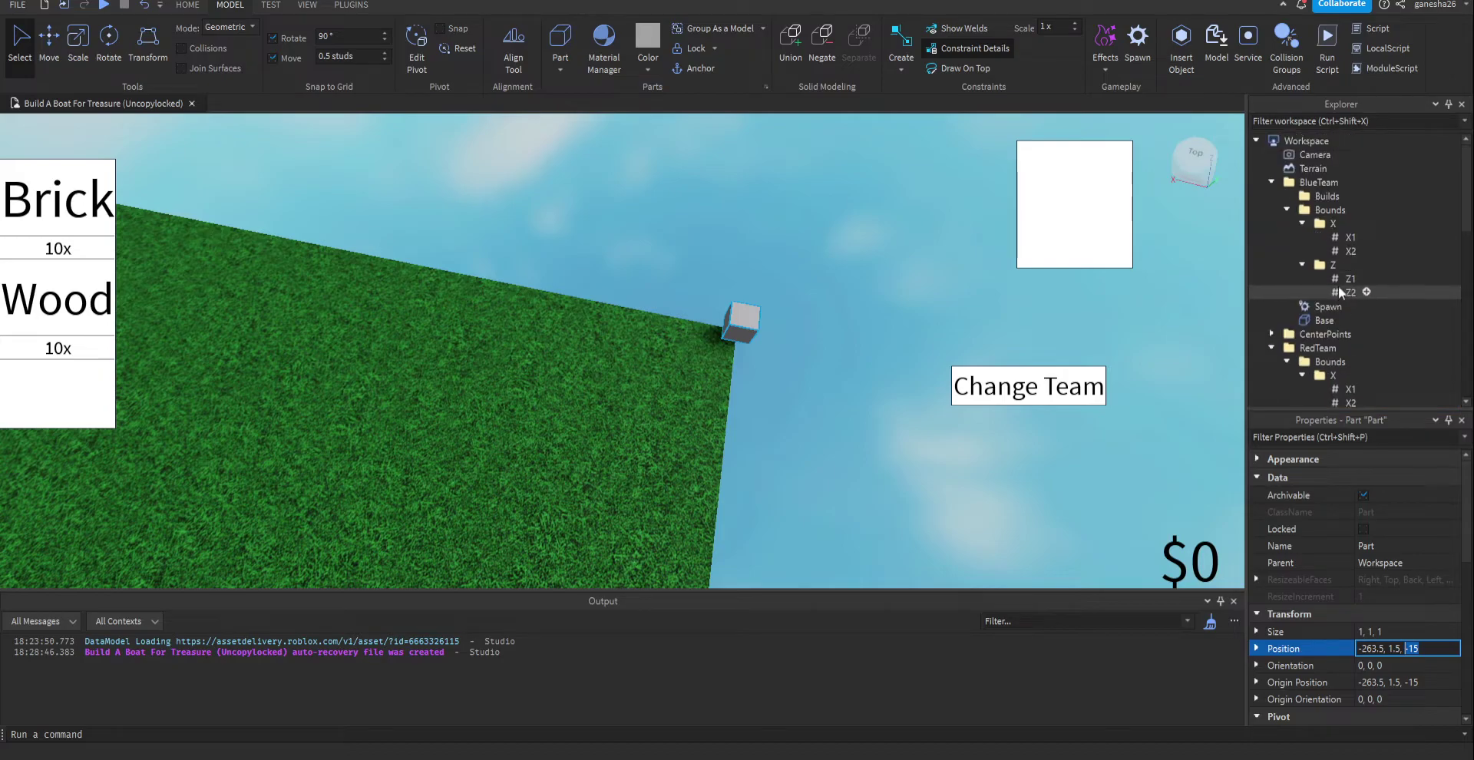
pyautogui.click(1396, 545)
pyautogui.write('-15')
pyautogui.press('Return')
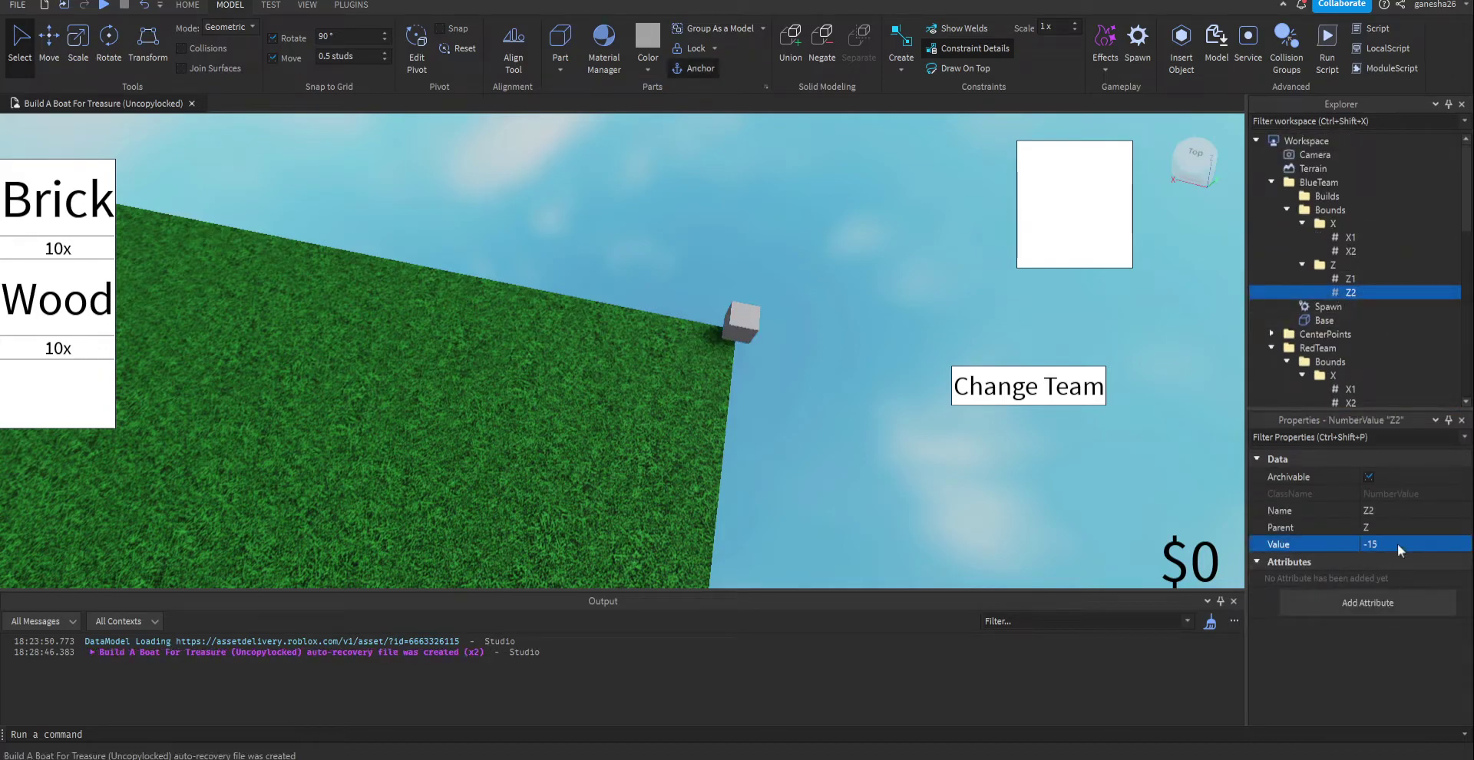
pyautogui.click(1345, 290)
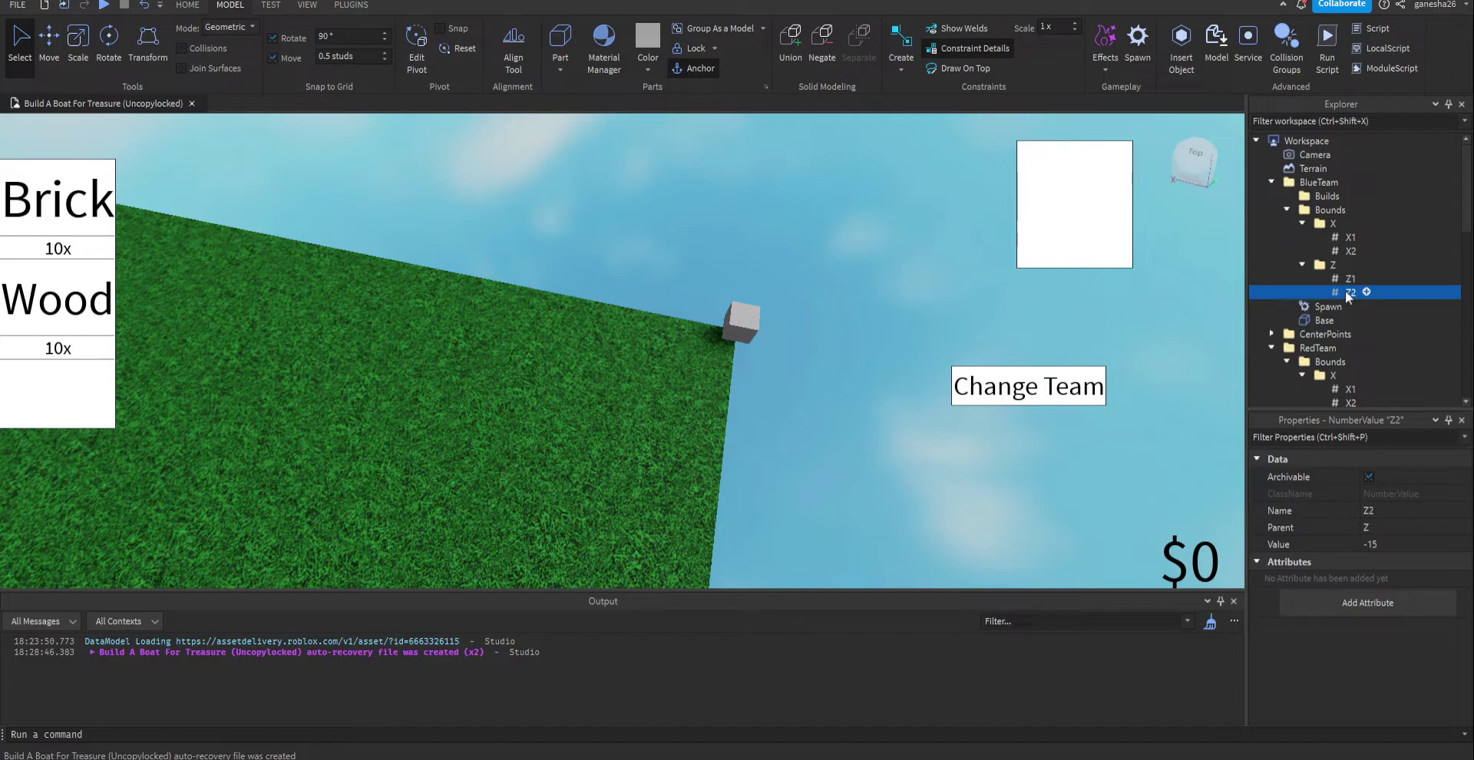
# - Move the cube to the BlueTeam platform's inner corner beside the water and the neighbouring platform, at about -47, 1.5, -149
pyautogui.click(740, 320)
pyautogui.scroll(-5, 726, 326)
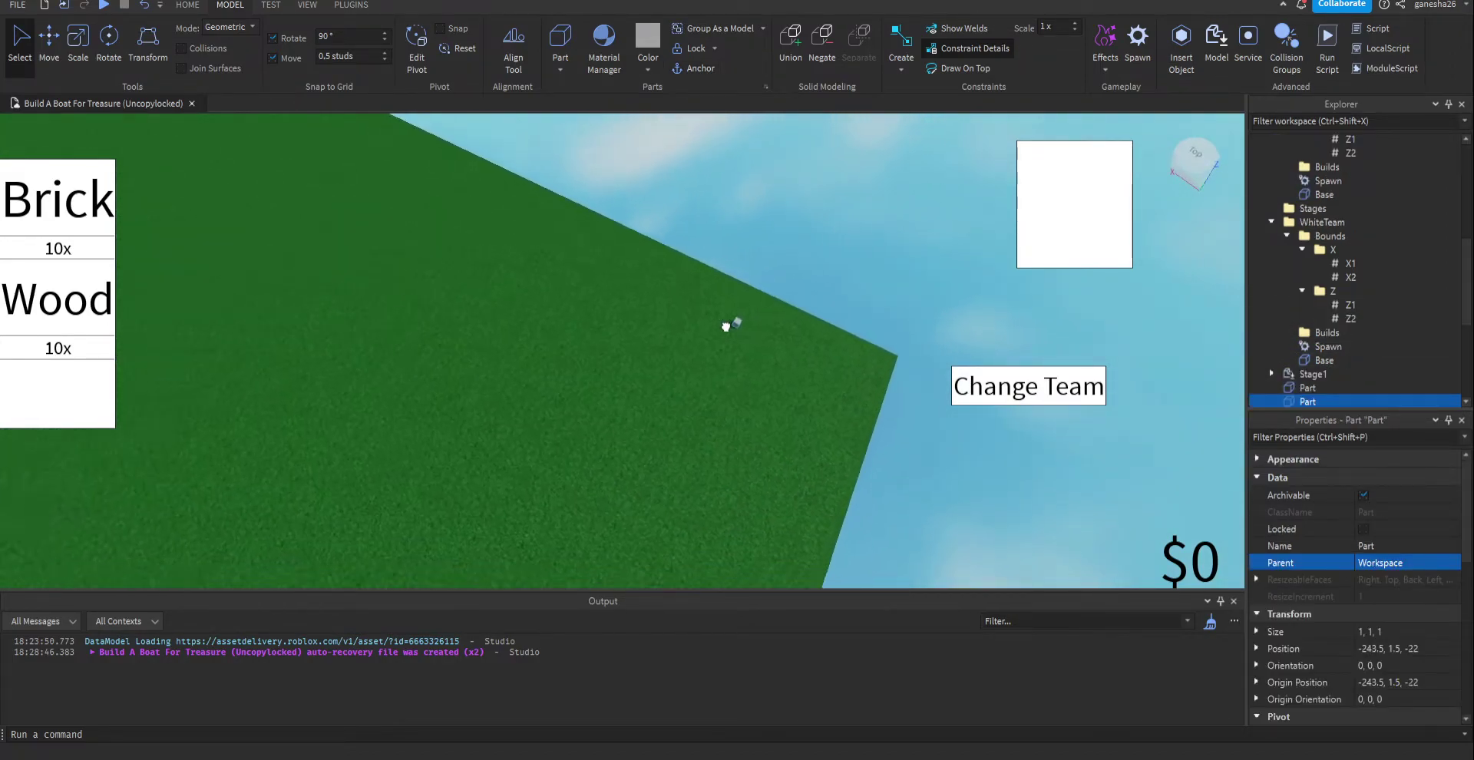
pyautogui.moveTo(726, 327); pyautogui.dragTo(726, 326, button='right')
pyautogui.moveTo(726, 326); pyautogui.dragTo(655, 384)
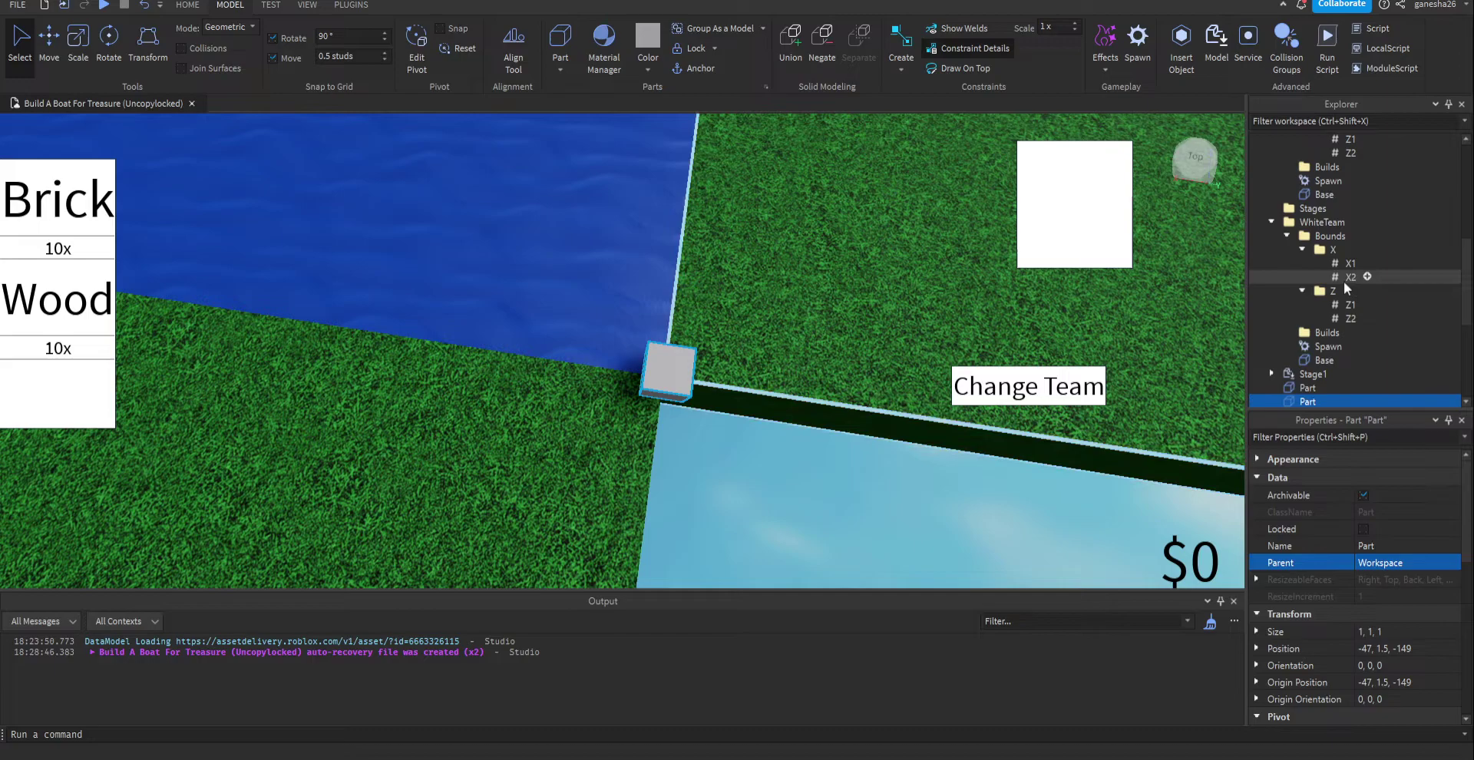
# - Check the X1, X2 and Z2 values in WhiteTeam's Bounds
pyautogui.click(1344, 281)
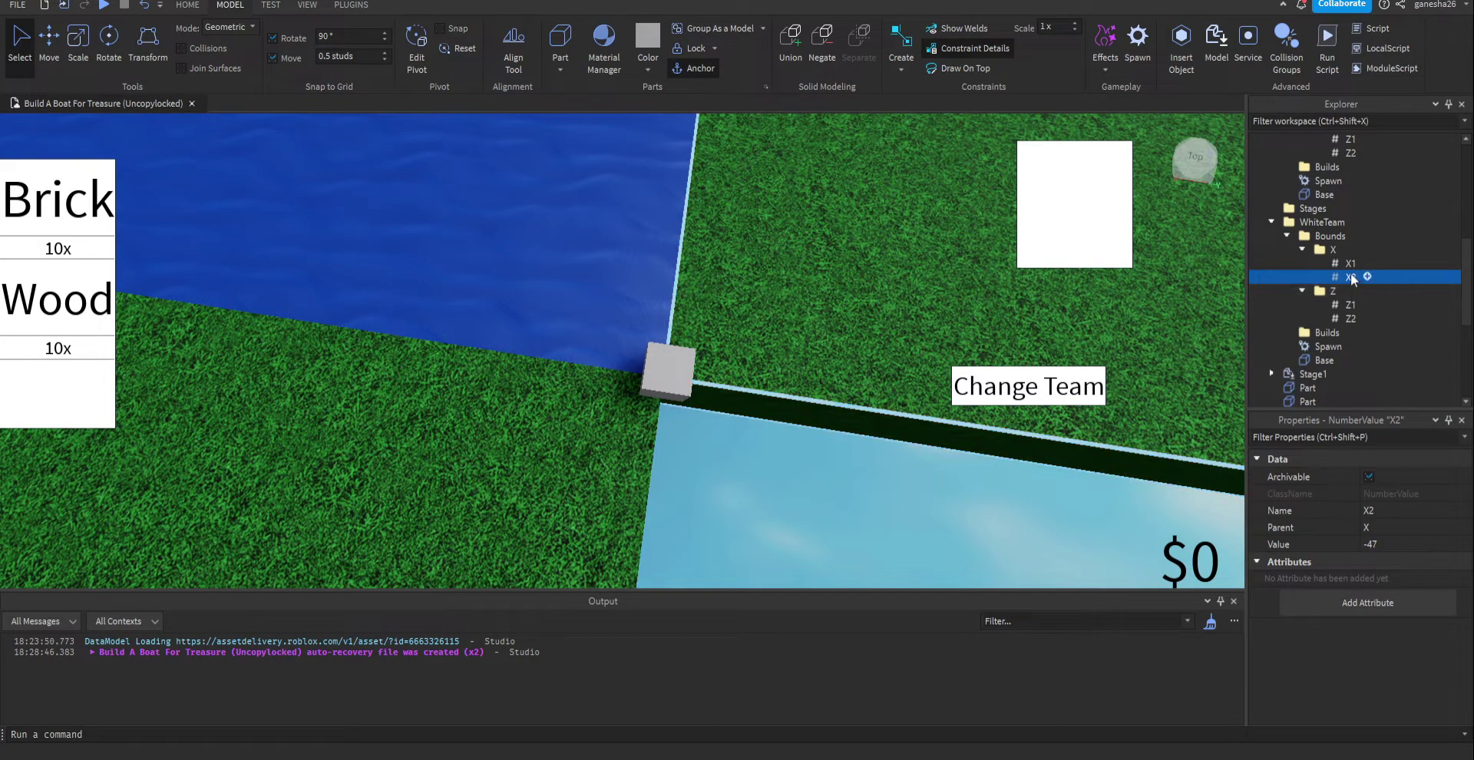
pyautogui.click(1349, 264)
pyautogui.click(1348, 278)
pyautogui.click(1352, 319)
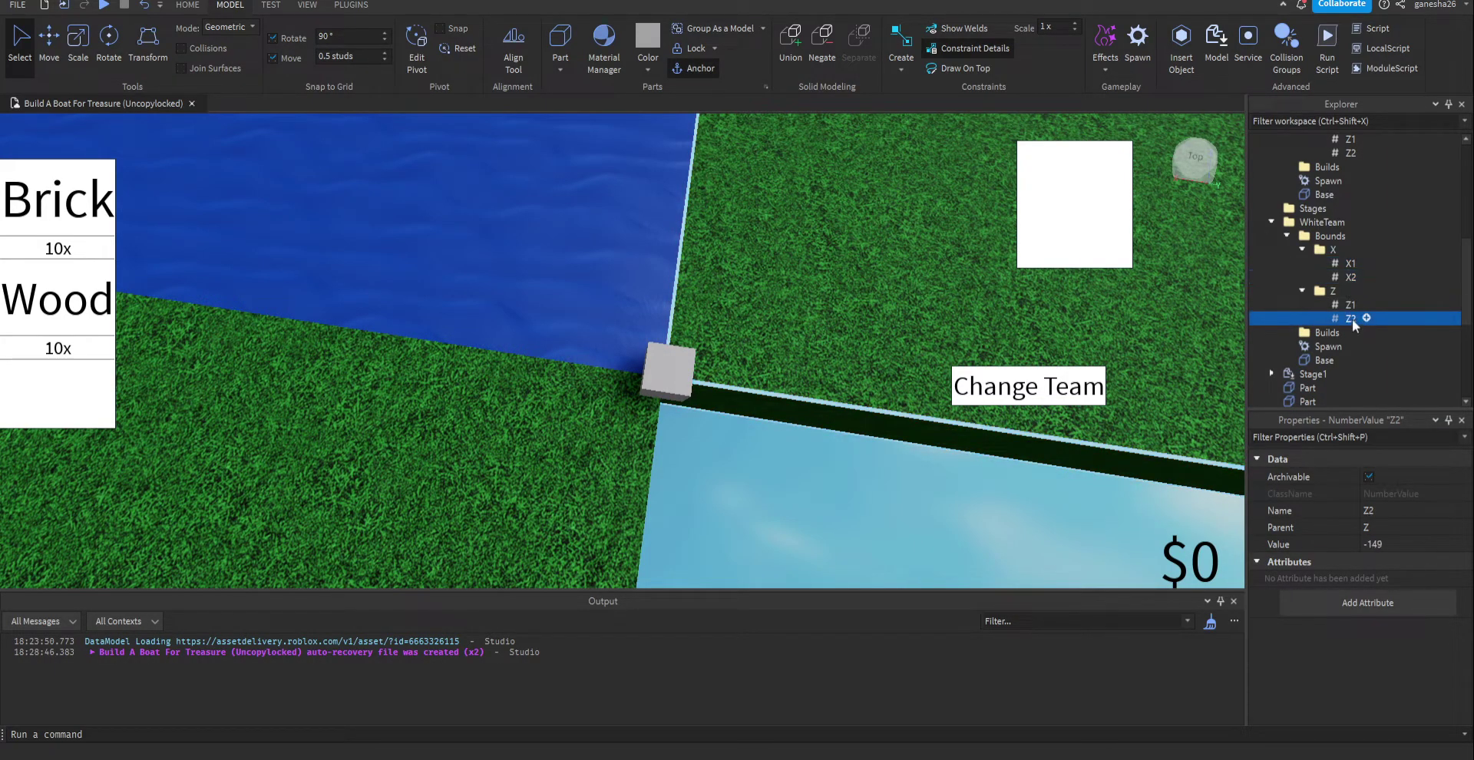
# - Check the Z1 and Z2 values in WhiteTeam's Bounds and the X1, X2 and Z1 values in BlueTeam's Bounds
pyautogui.click(1351, 308)
pyautogui.click(1349, 318)
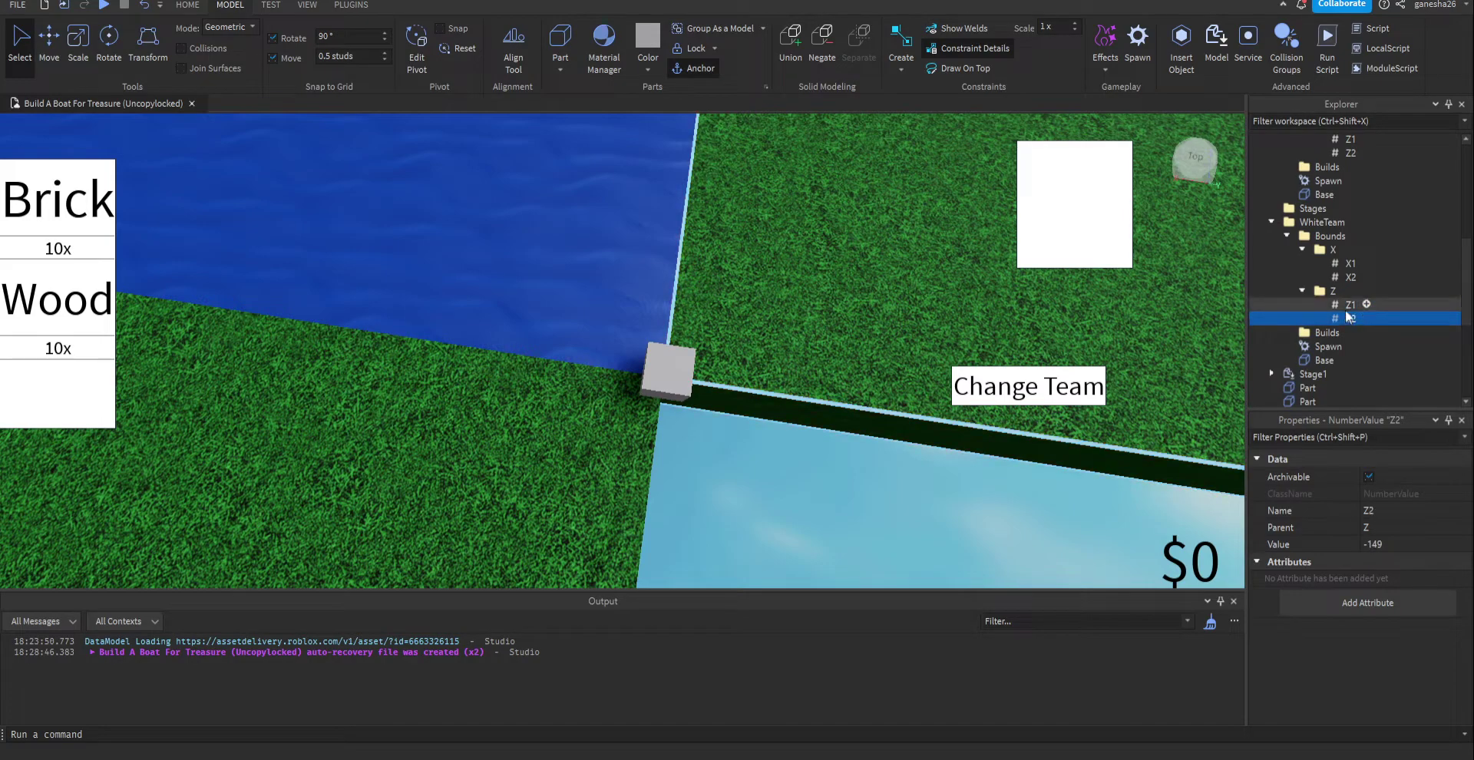
pyautogui.scroll(10, 1345, 311)
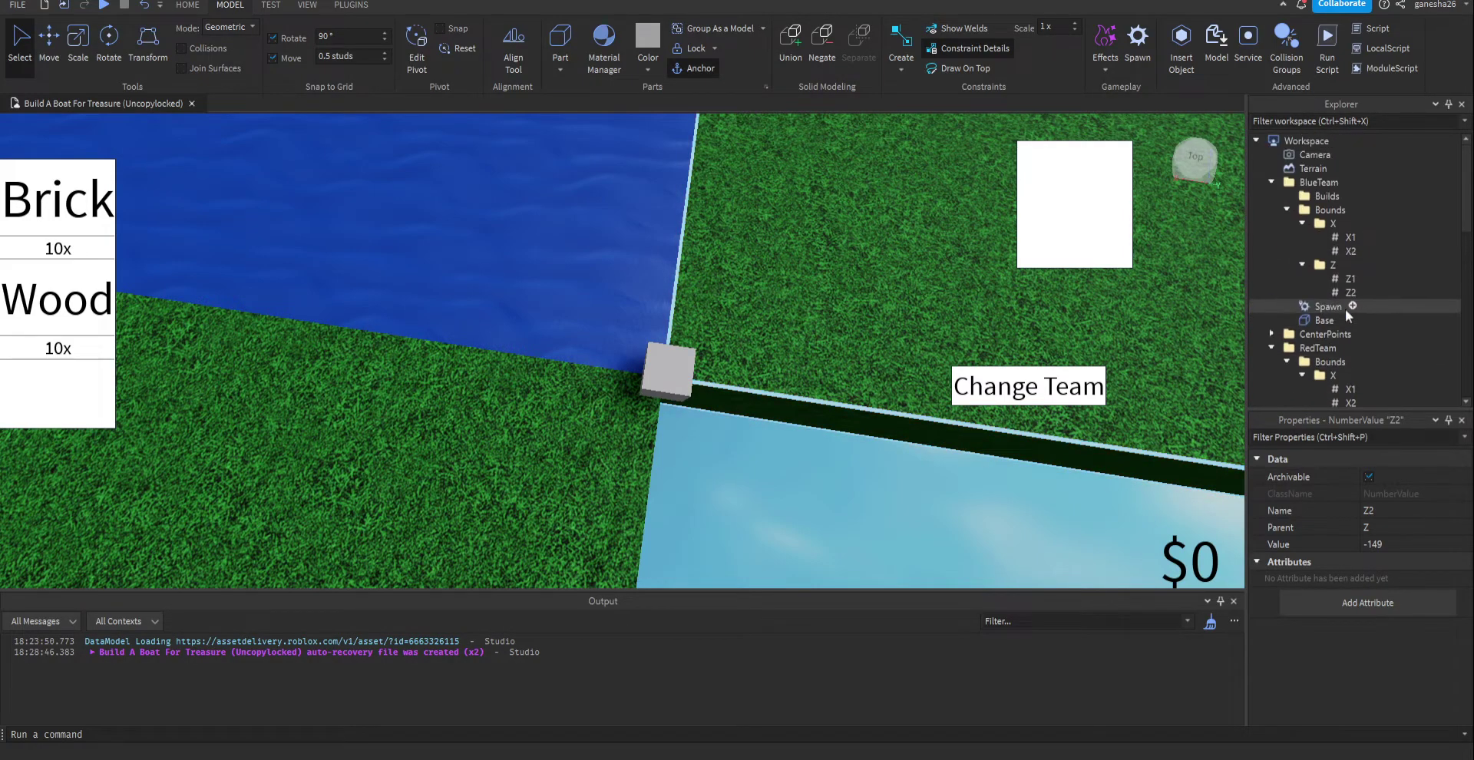
pyautogui.click(1349, 293)
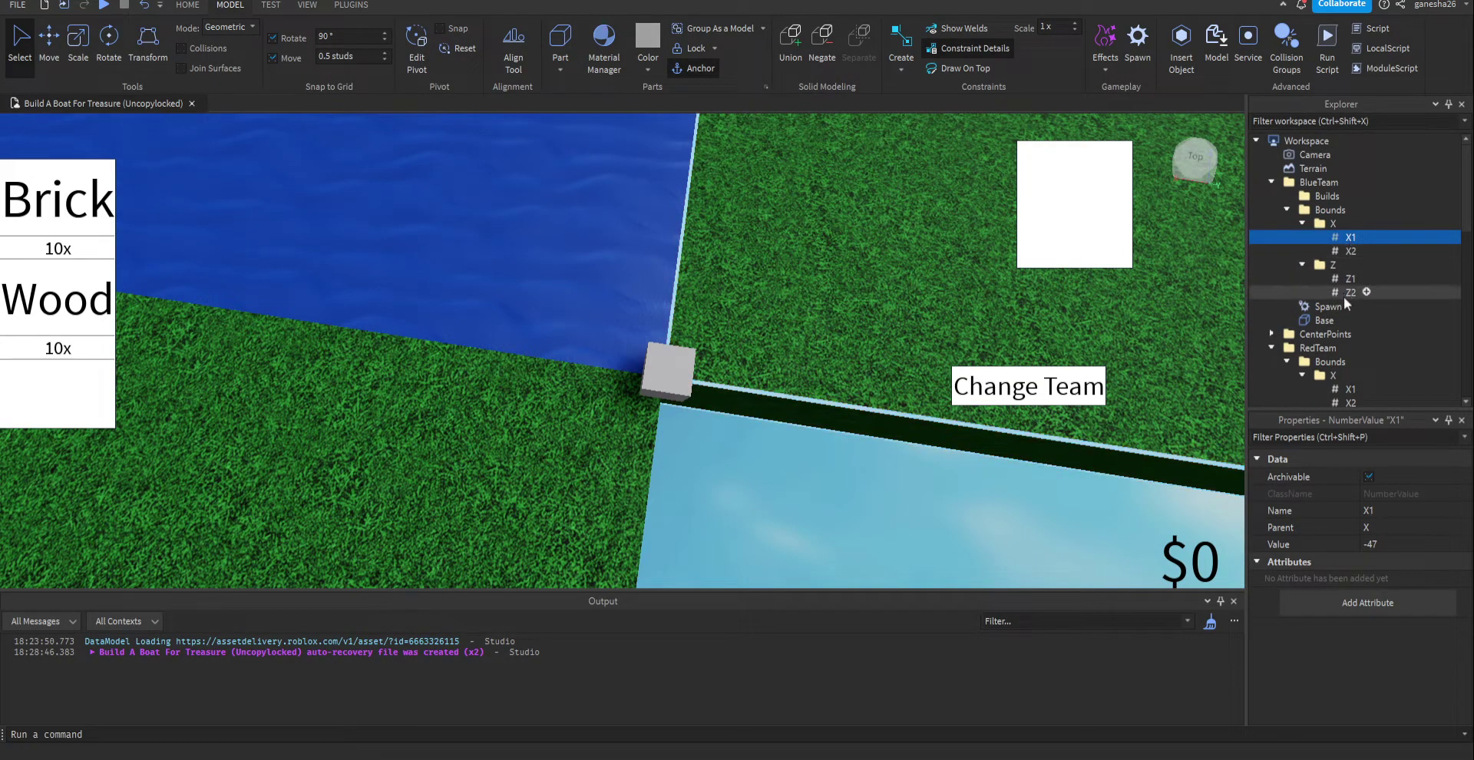
pyautogui.click(1348, 282)
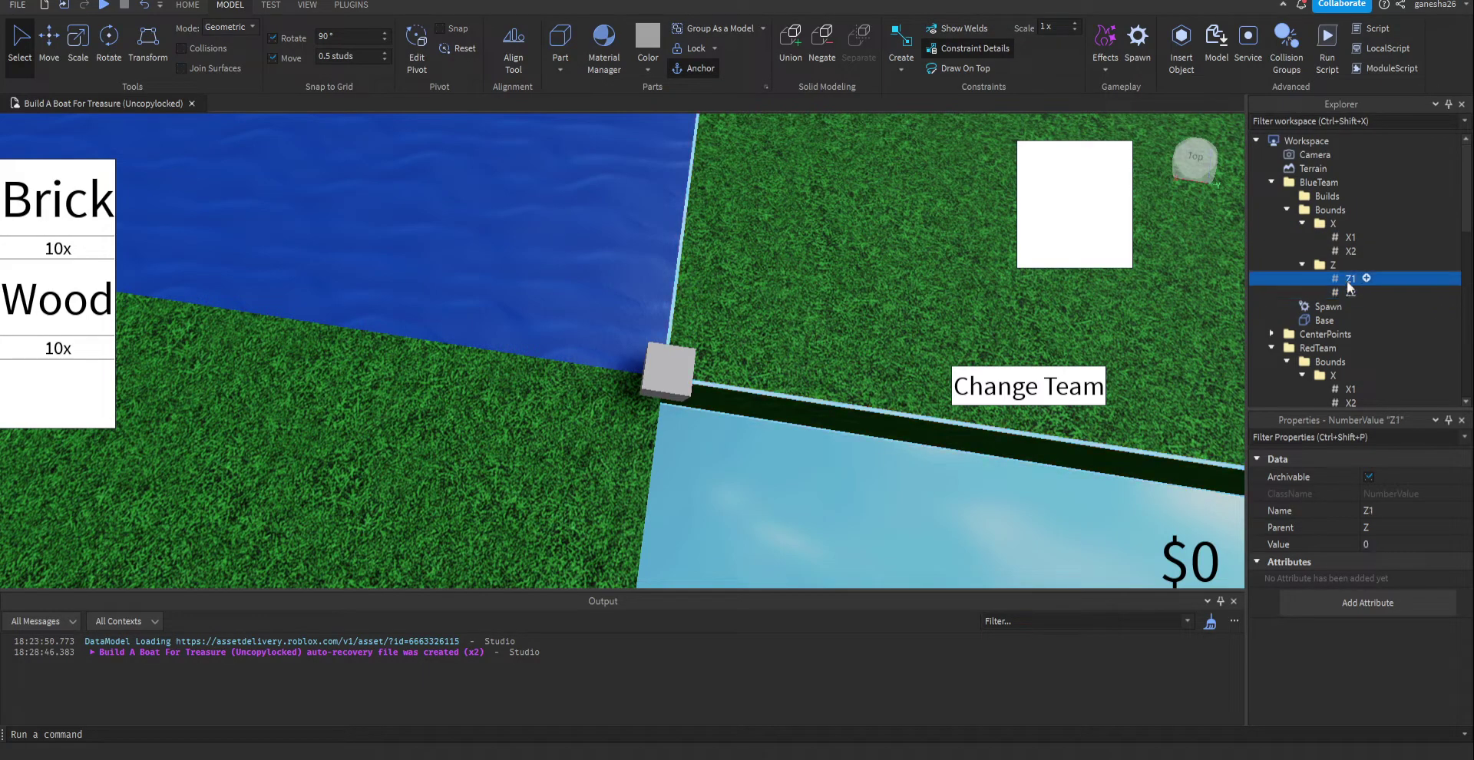
pyautogui.click(1351, 251)
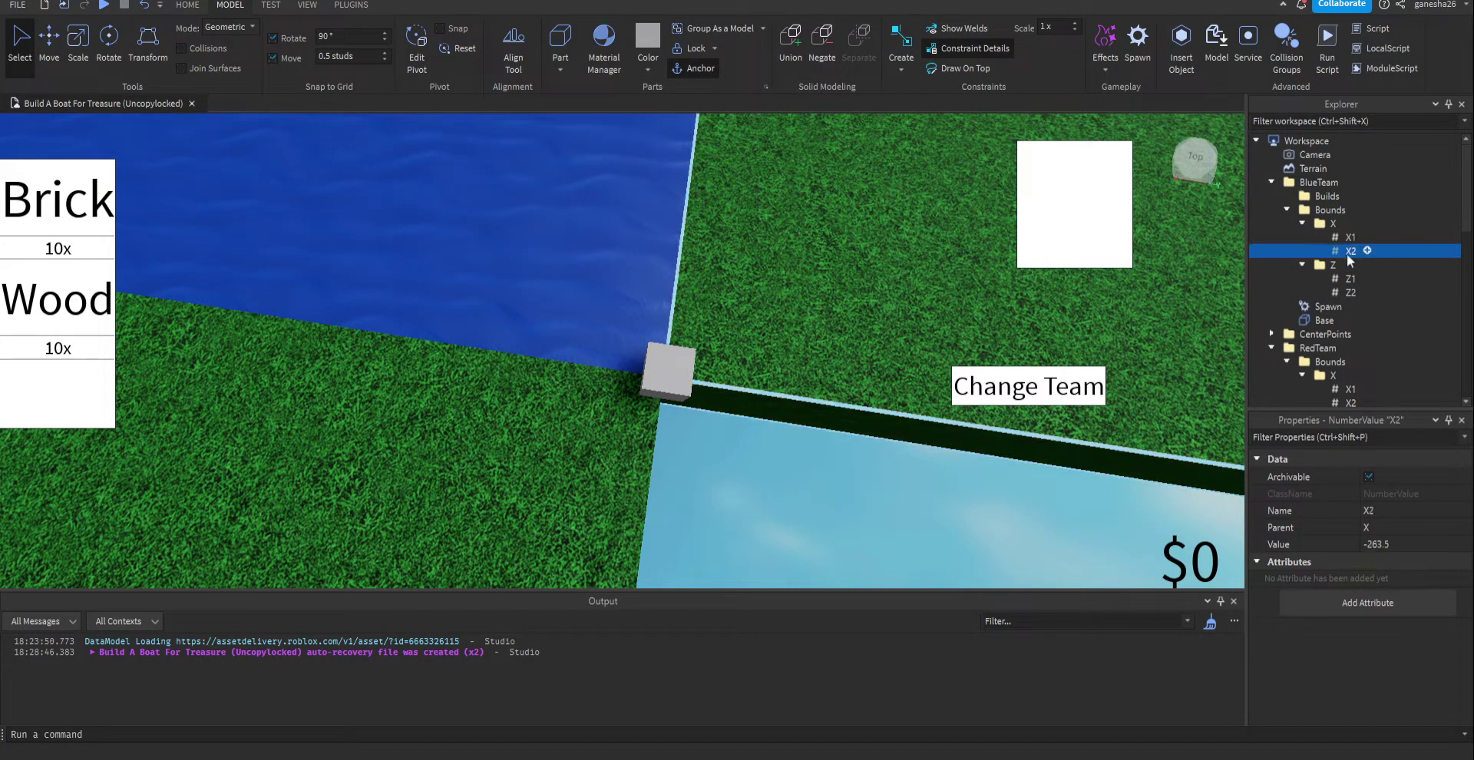
pyautogui.click(1350, 280)
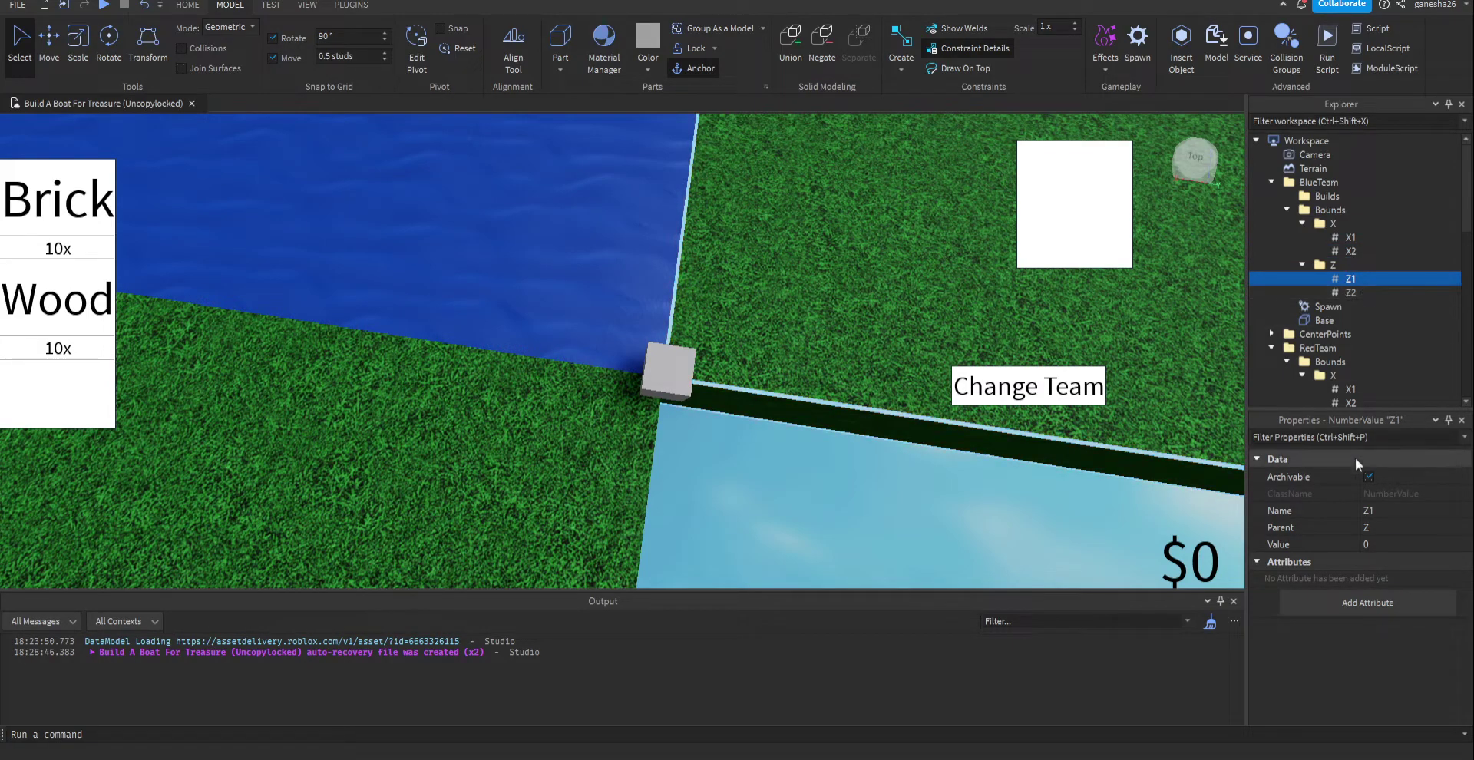
# - Select the cube at the platform corner and highlight the Z value within its Position
pyautogui.click(668, 370)
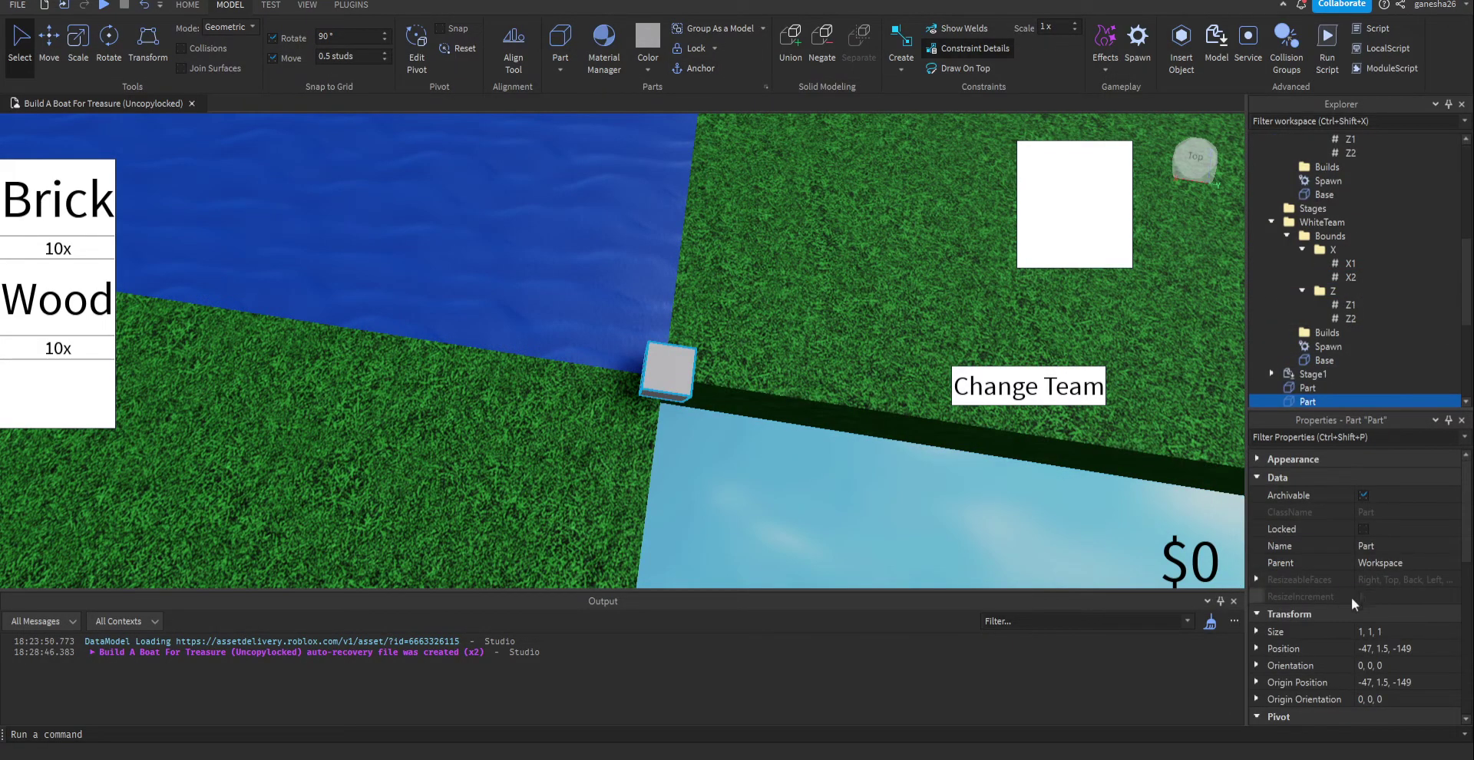
pyautogui.doubleClick(1418, 648)
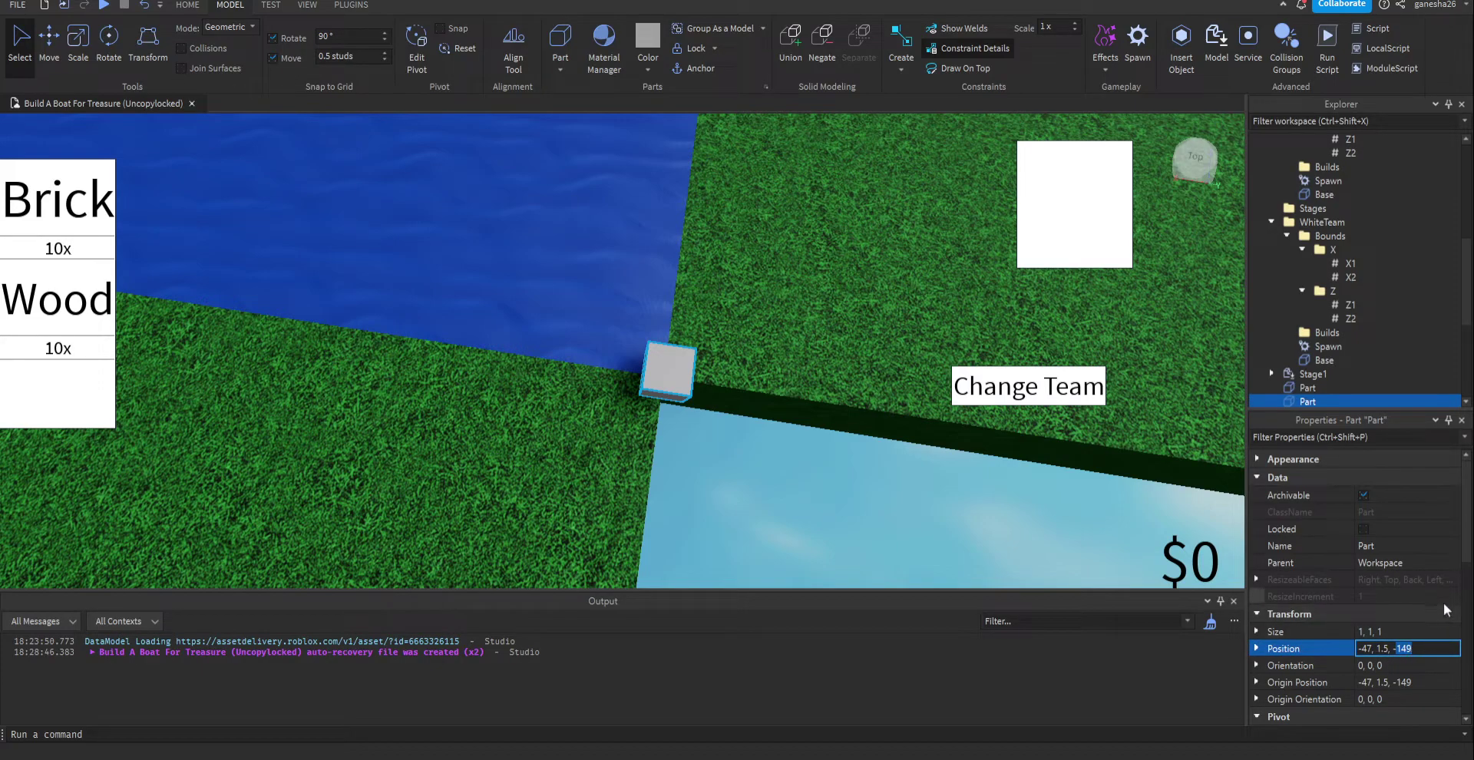
pyautogui.press('Left')
pyautogui.press('Left')
pyautogui.hotkey('shift', 'End')
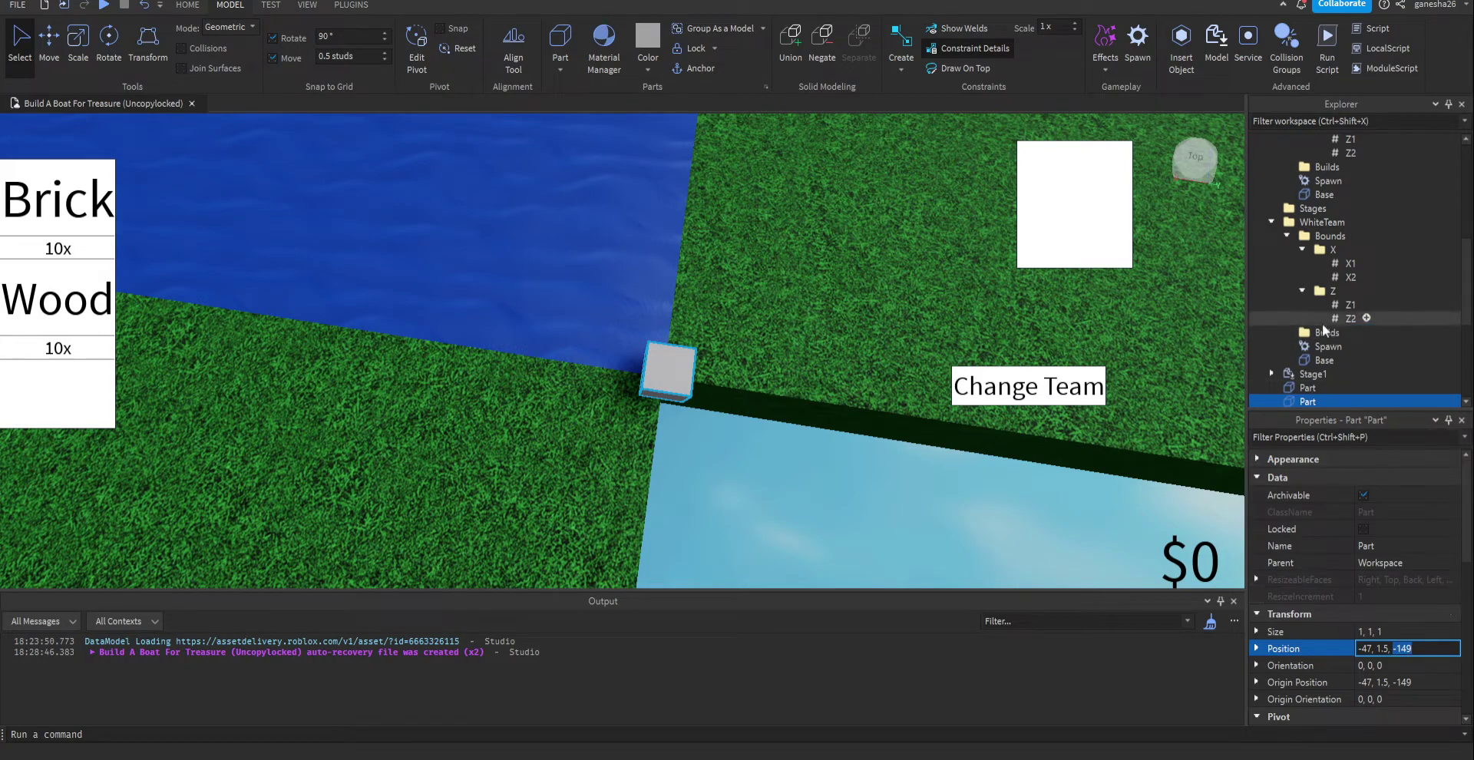
# - Compare the Z1 and Z2 values in WhiteTeam's Bounds with the X1, X2 and Z1 values in RedTeam's Bounds
pyautogui.scroll(-3, 1345, 315)
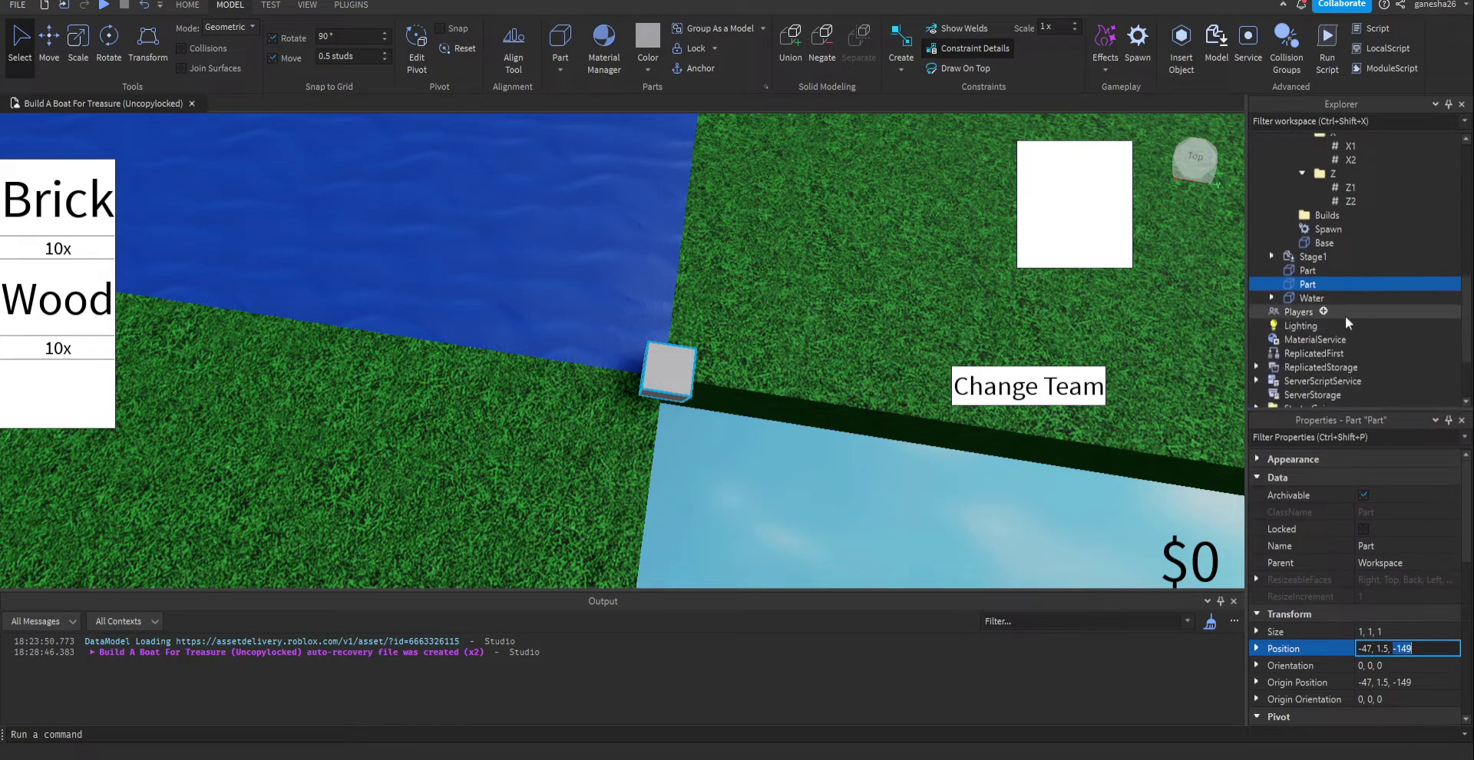
pyautogui.scroll(2, 1345, 316)
pyautogui.click(1343, 268)
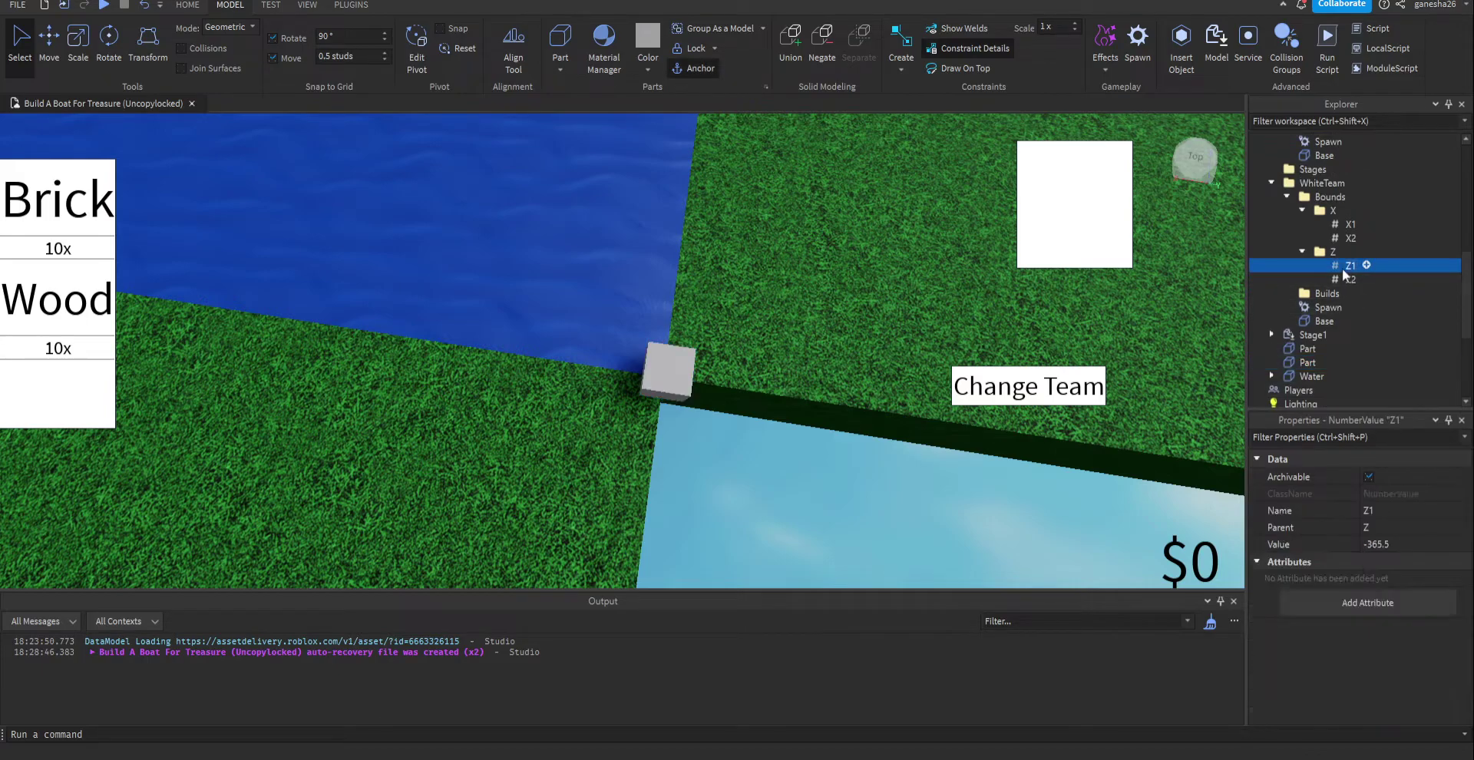
pyautogui.scroll(1, 1343, 269)
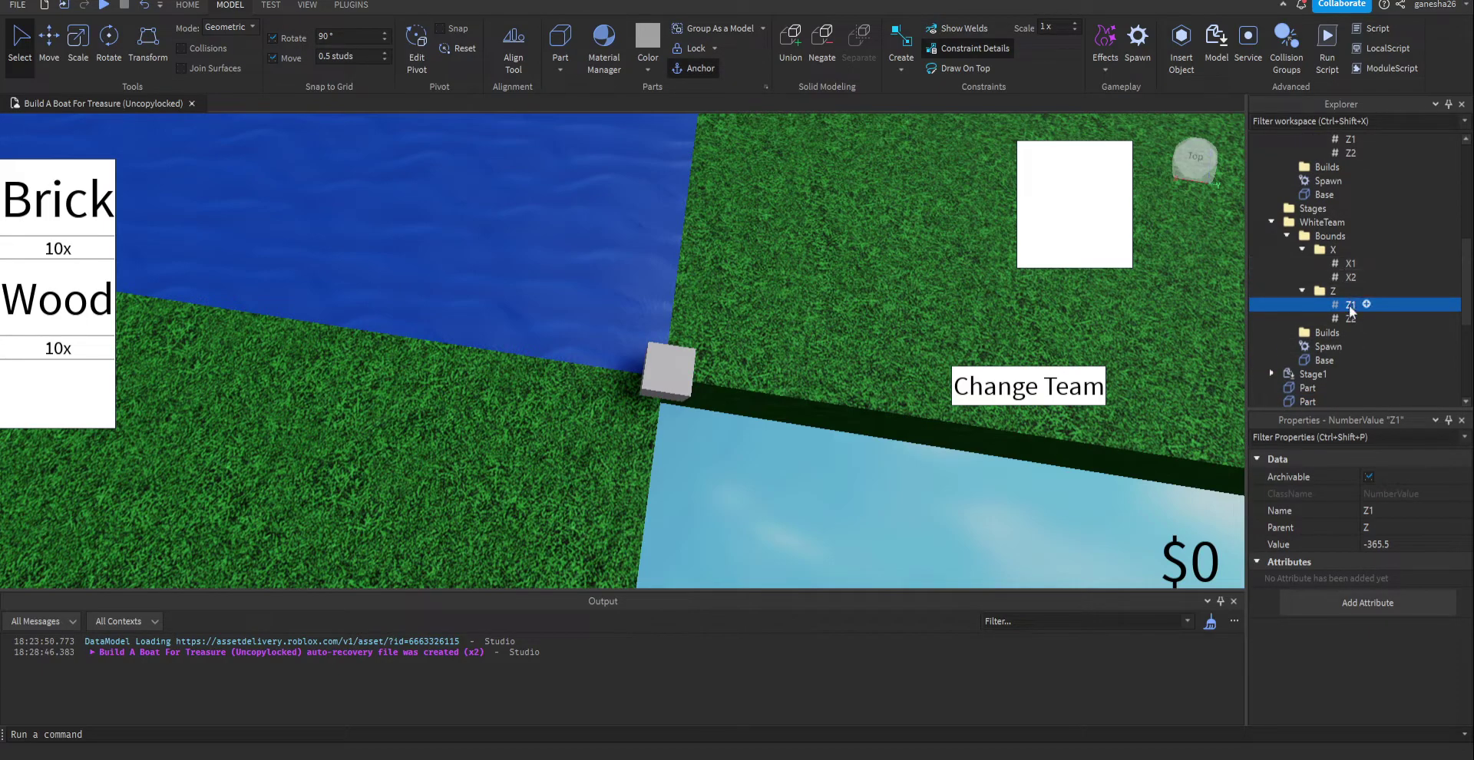
pyautogui.press('Down')
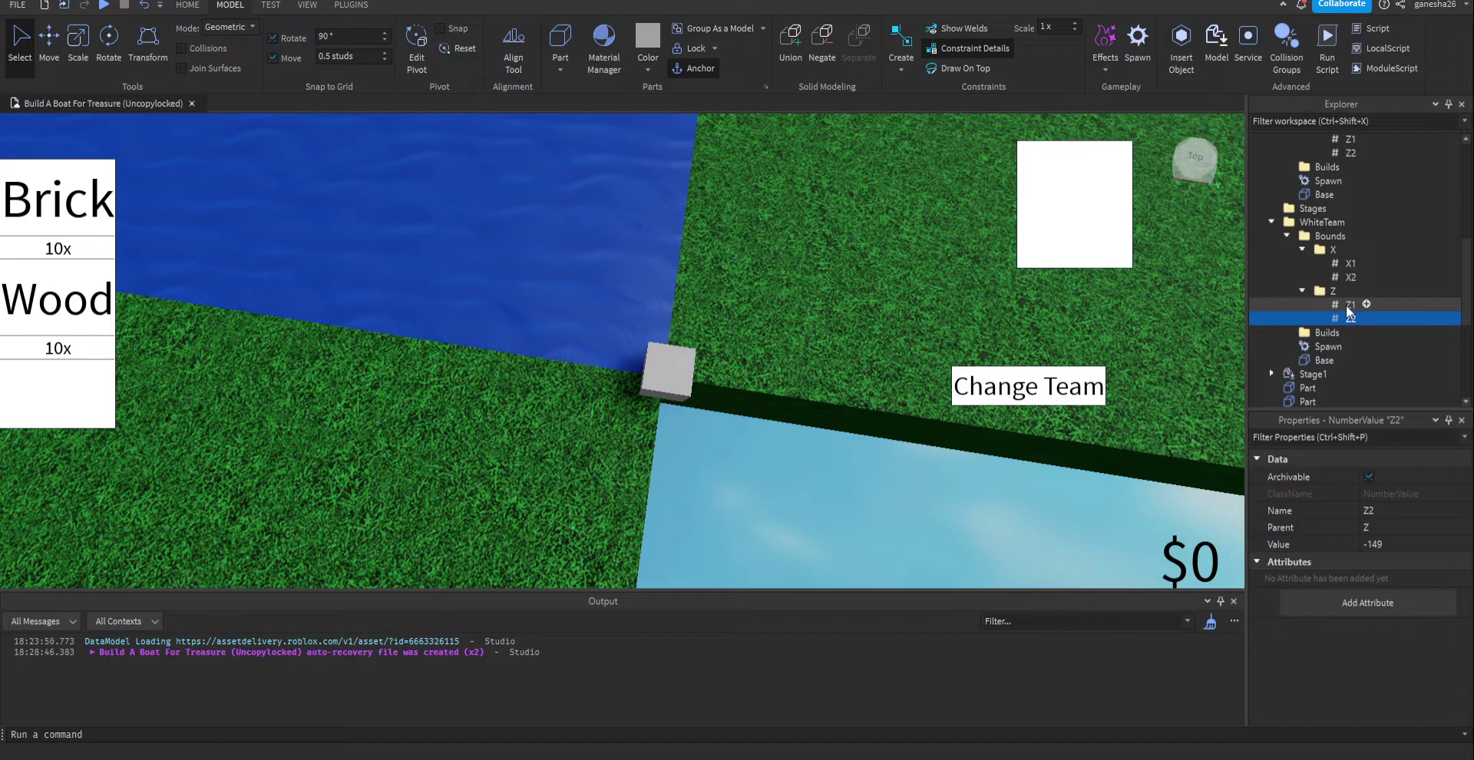
pyautogui.scroll(4, 1348, 310)
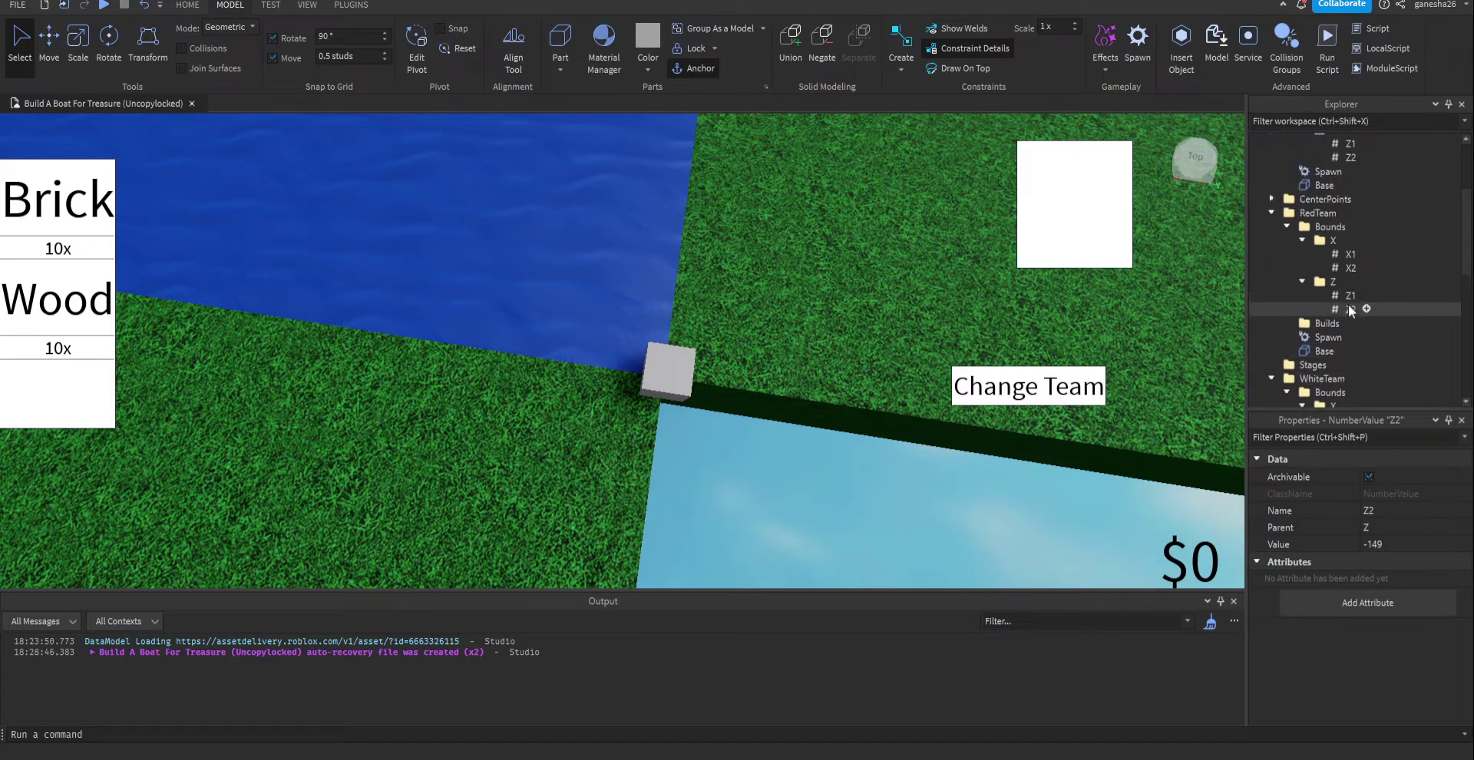
pyautogui.click(1354, 299)
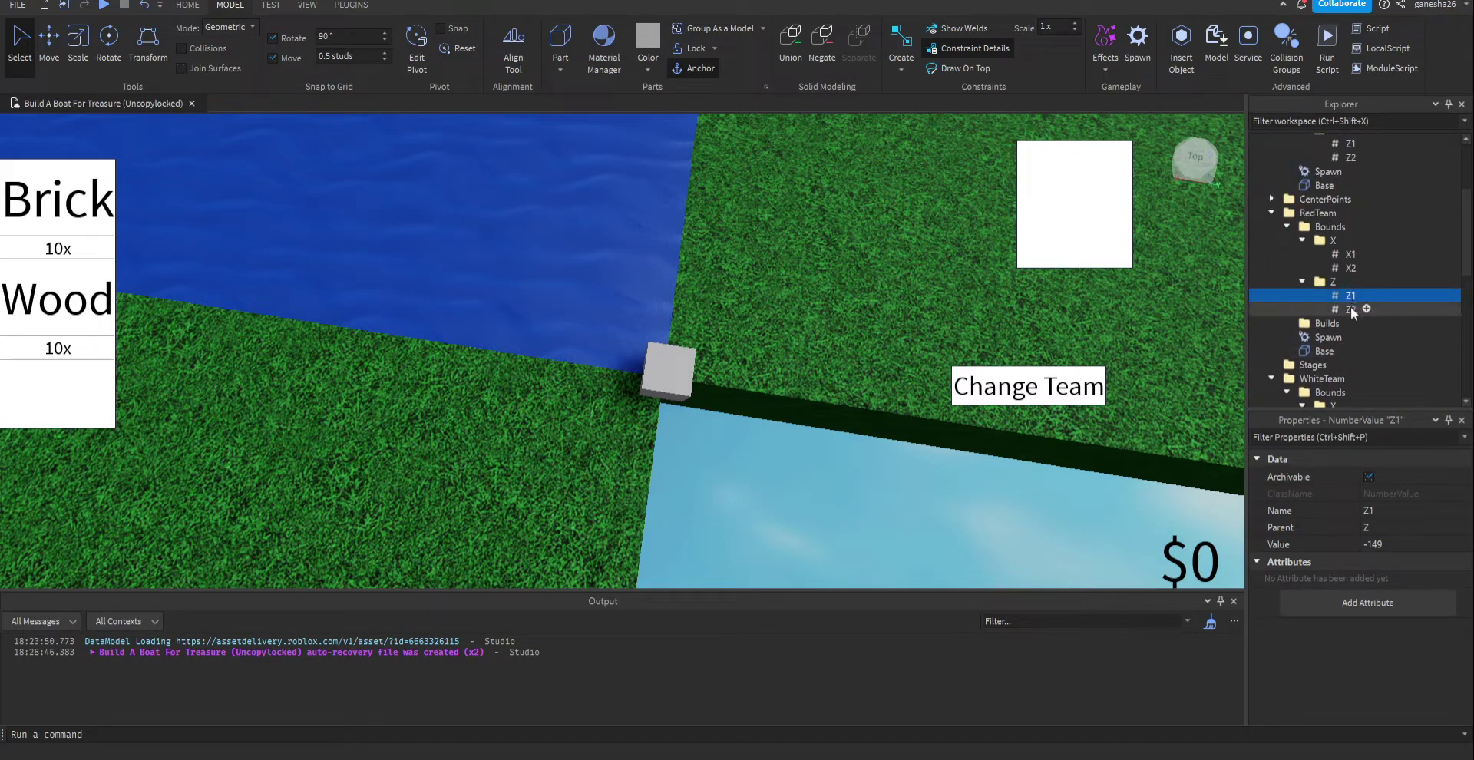
pyautogui.click(1345, 270)
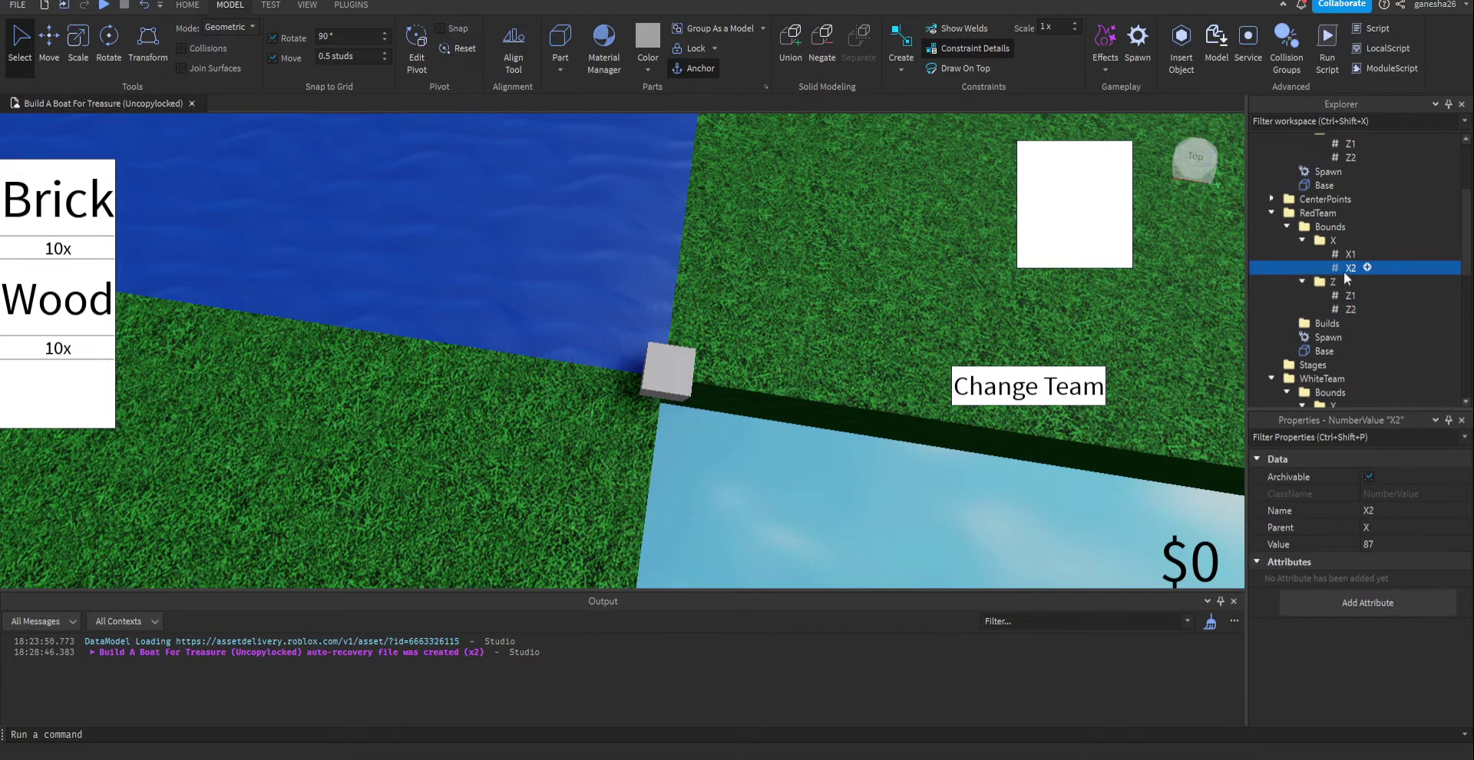
pyautogui.click(1348, 254)
pyautogui.click(1349, 296)
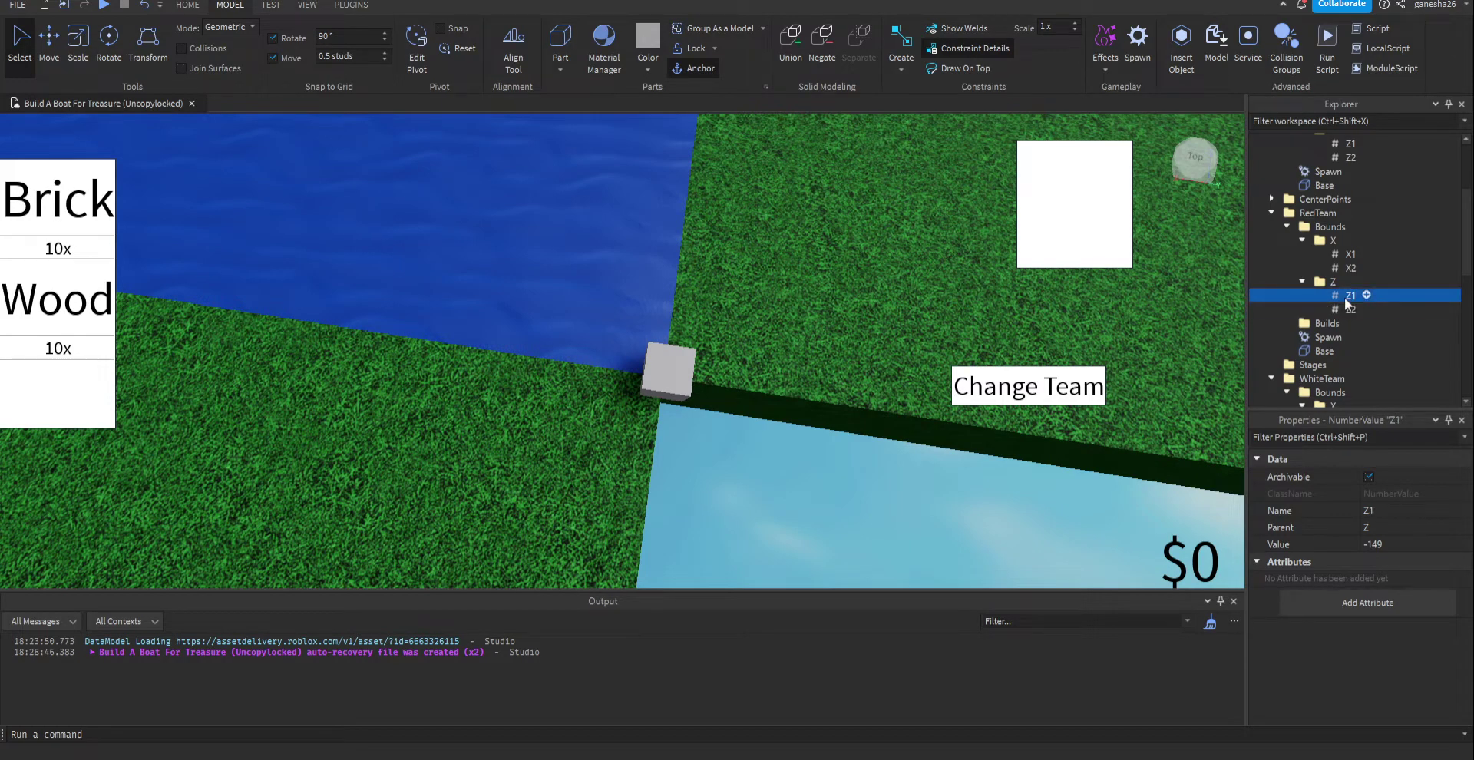
# - Set Z1 in BlueTeam's Bounds to -100
pyautogui.moveTo(783, 368); pyautogui.dragTo(787, 369, button='right')
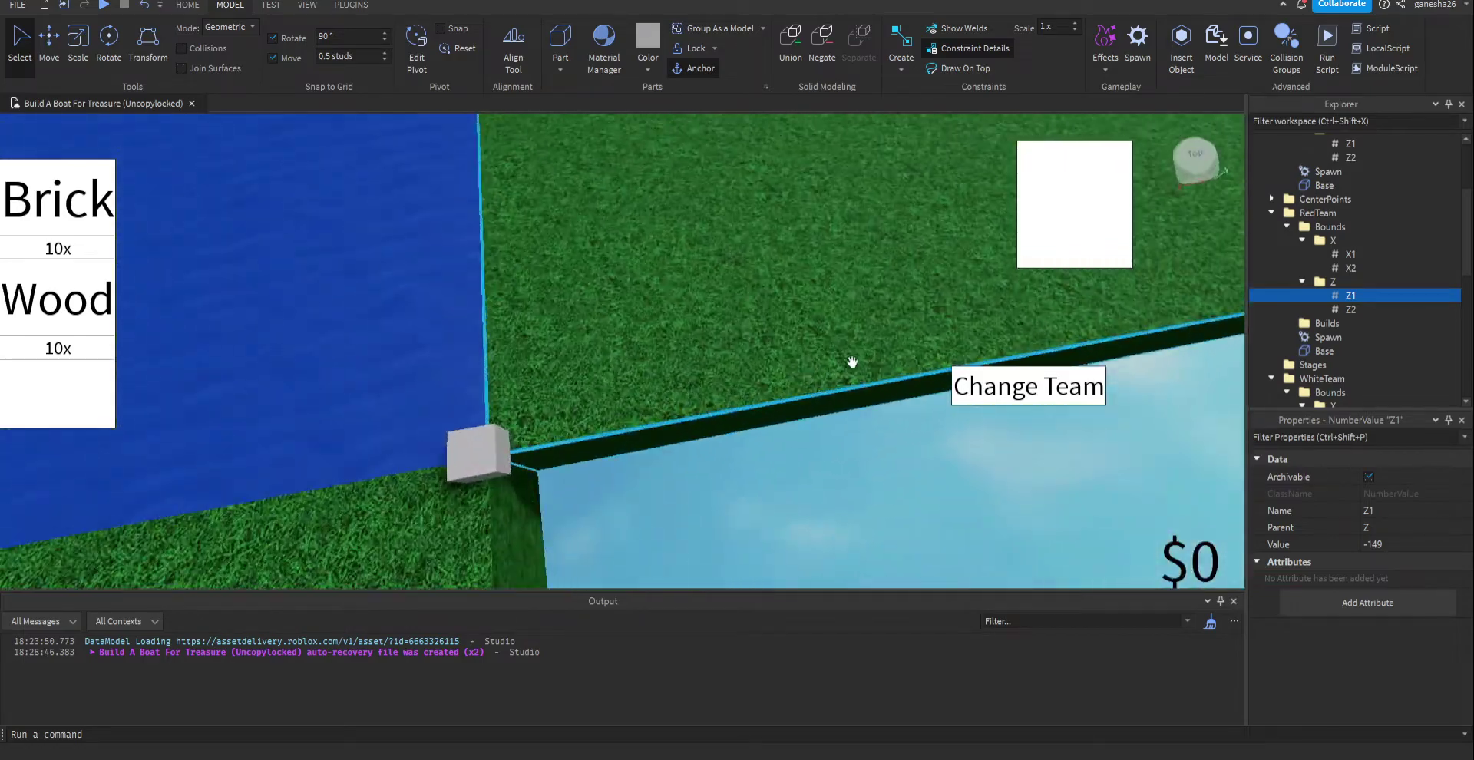
pyautogui.scroll(5, 1382, 307)
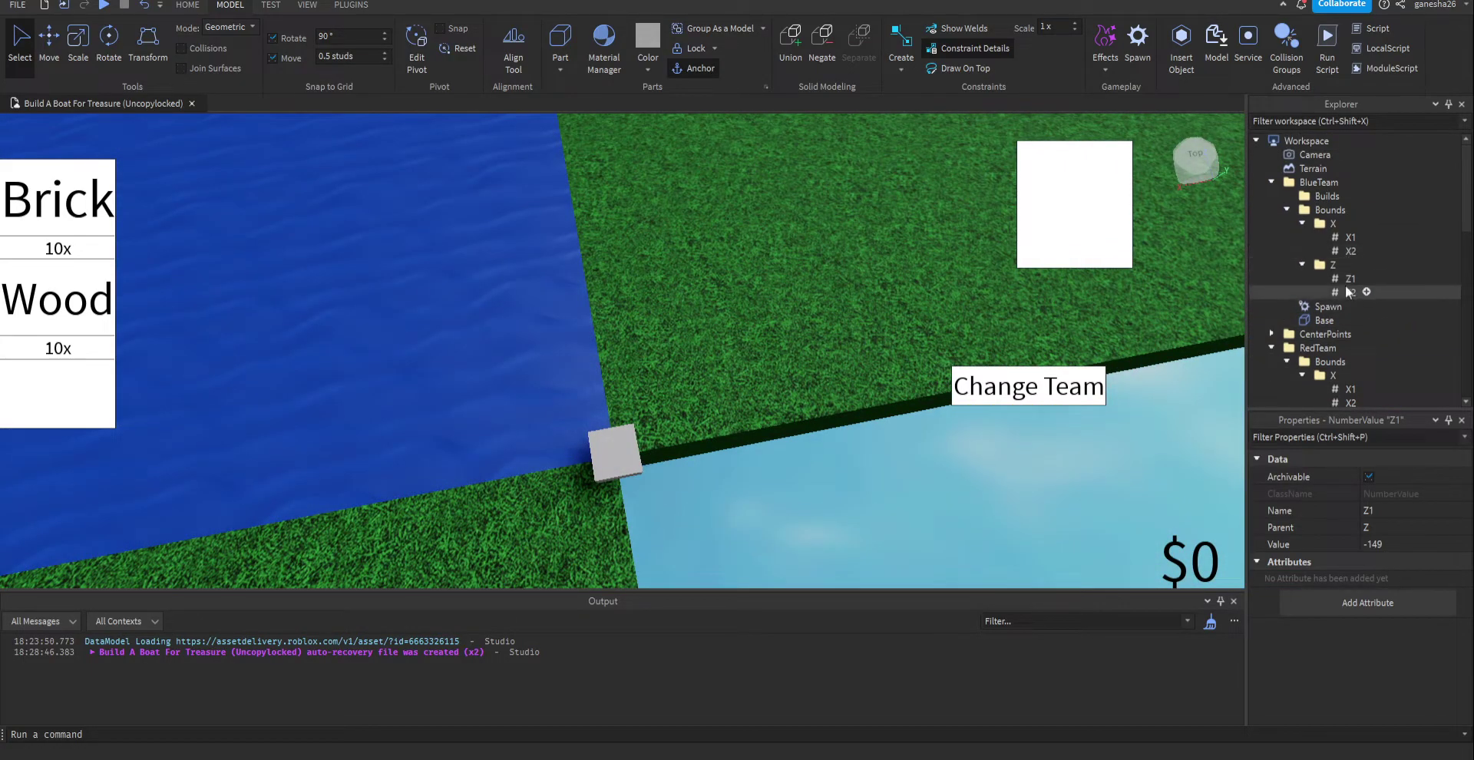
pyautogui.click(1351, 279)
pyautogui.click(1397, 545)
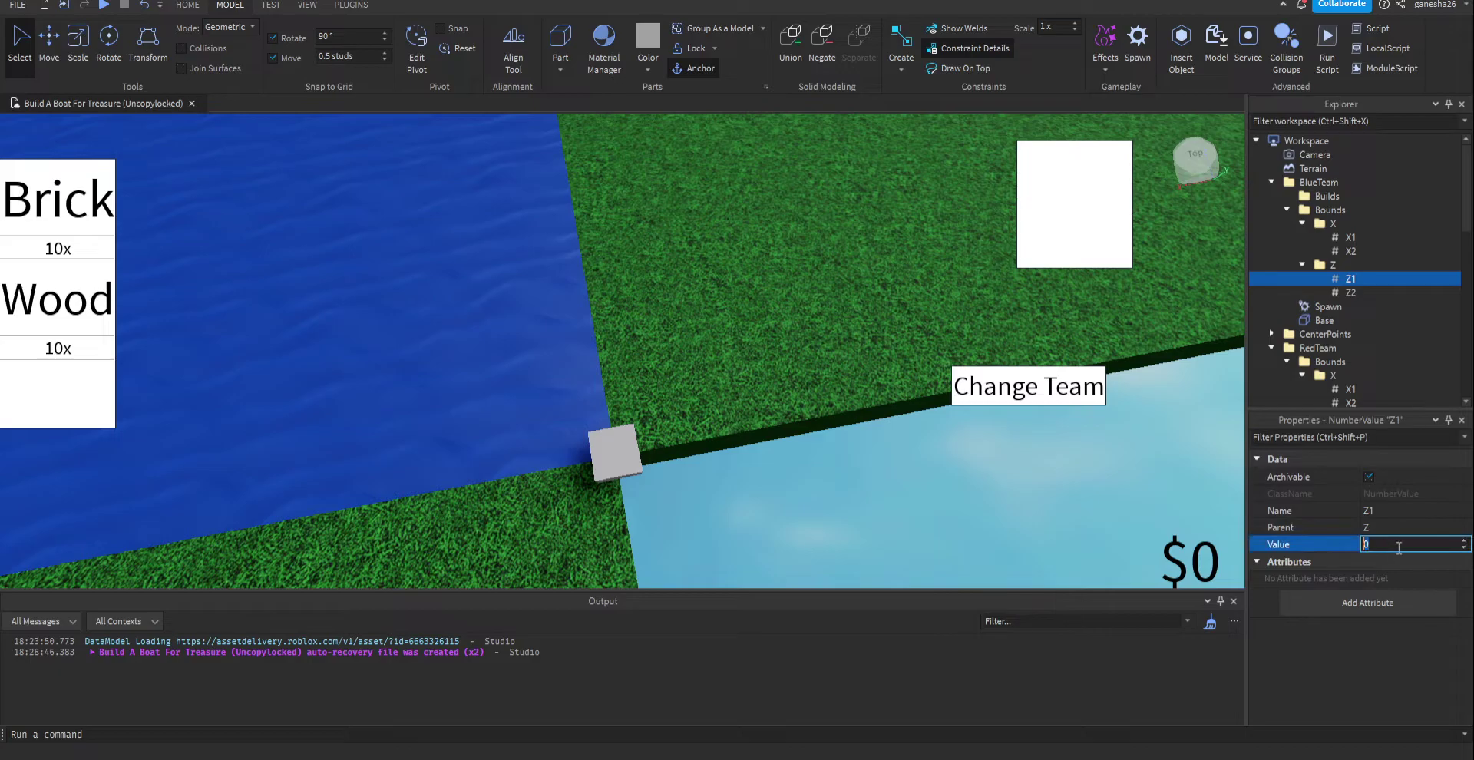
pyautogui.write('-100')
pyautogui.press('Return')
# - Delete the small measuring cube at the corner between the water and the platforms
pyautogui.click(759, 490)
pyautogui.moveTo(759, 489); pyautogui.dragTo(713, 456, button='right')
pyautogui.scroll(-3, 712, 456)
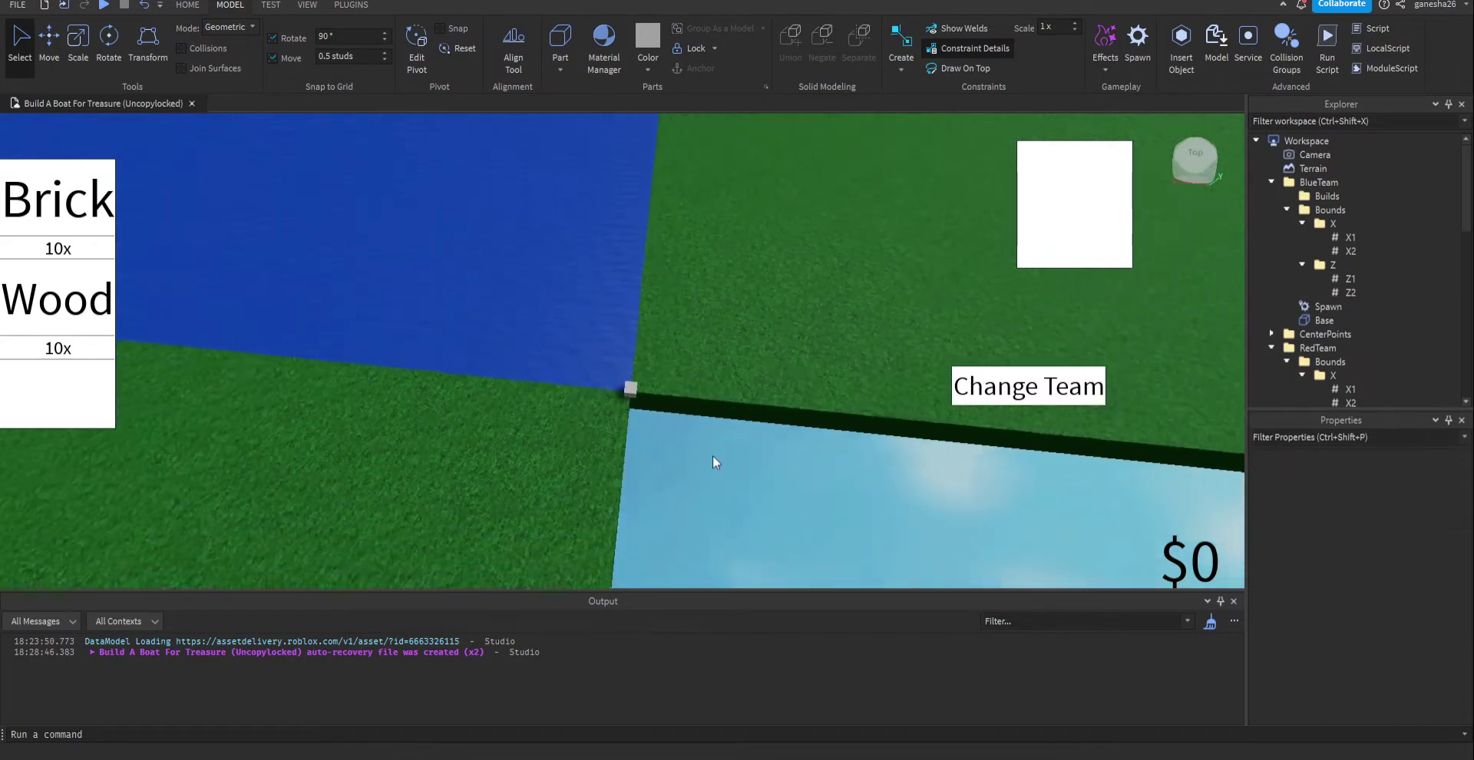
pyautogui.click(630, 388)
pyautogui.scroll(-2, 817, 501)
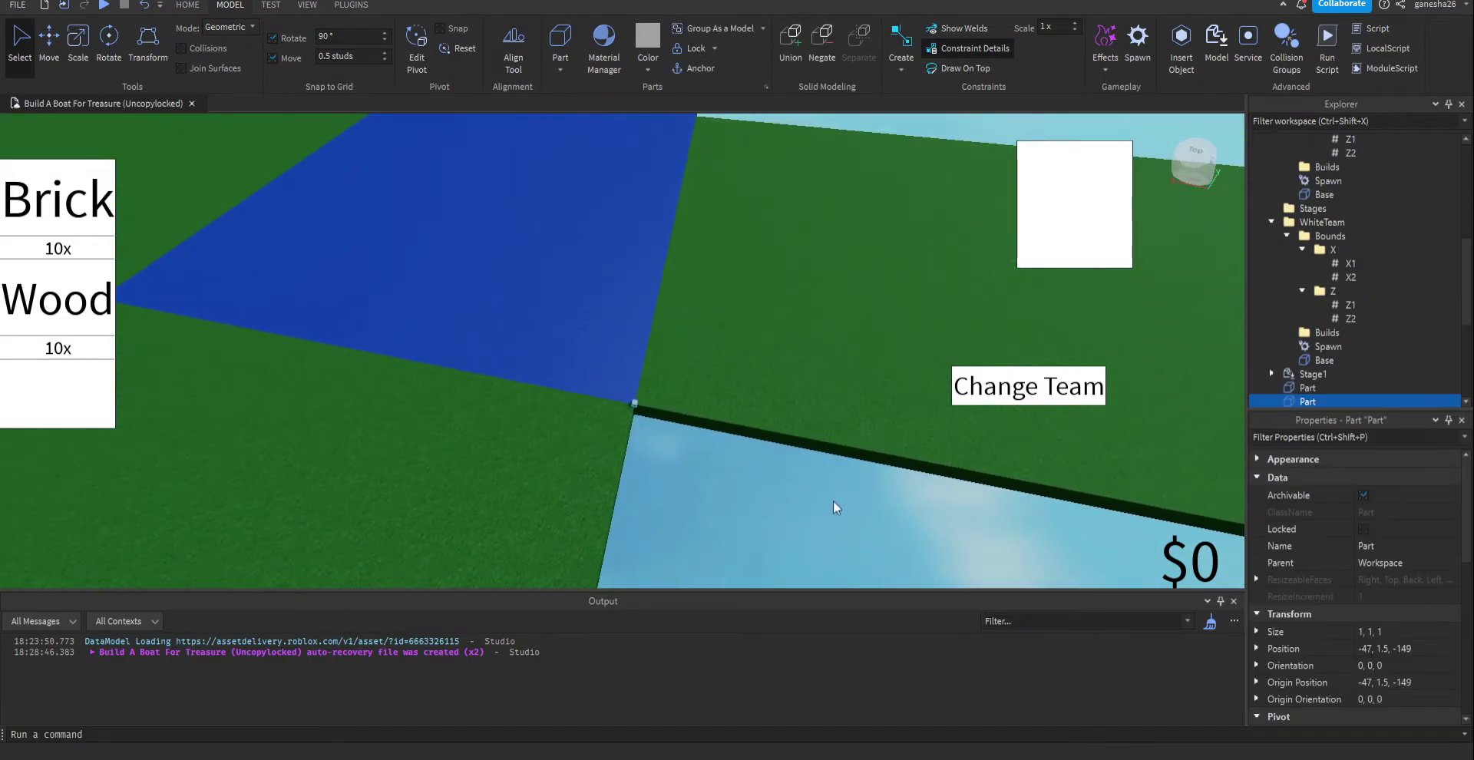
pyautogui.click(863, 506)
pyautogui.scroll(-2, 755, 528)
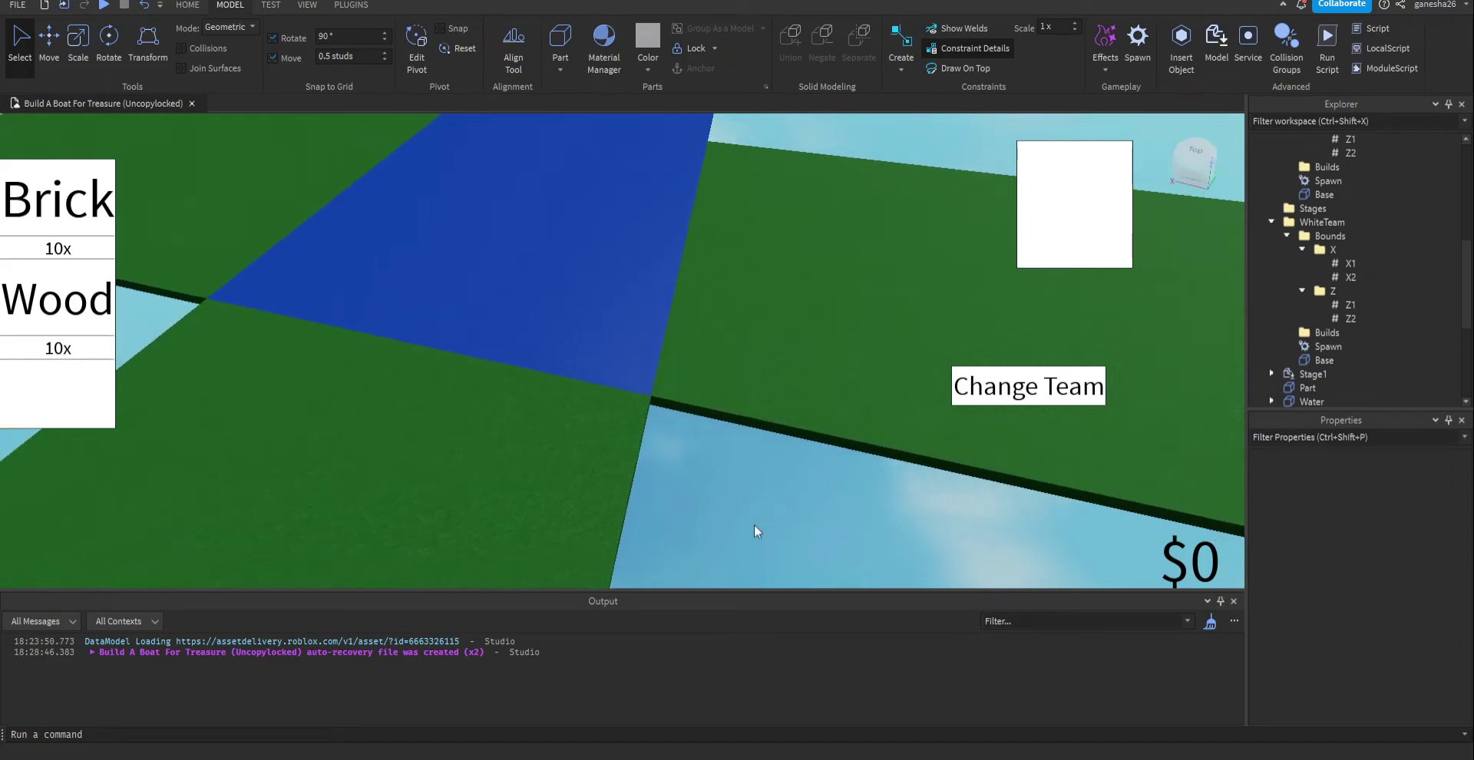
pyautogui.scroll(-2, 754, 529)
# - Collapse the BlueTeam, RedTeam and WhiteTeam folders in the Workspace
pyautogui.scroll(6, 1308, 308)
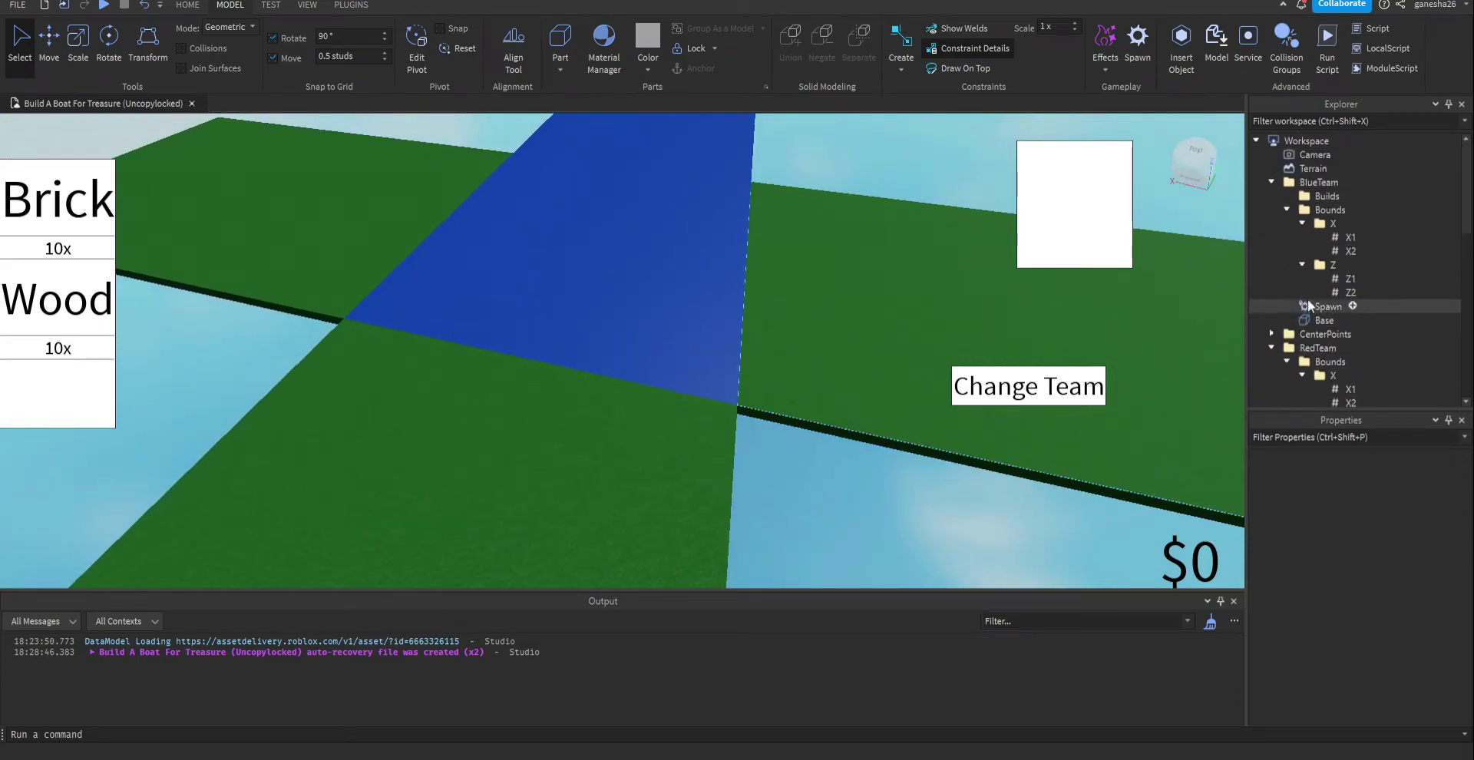
pyautogui.click(1272, 182)
pyautogui.click(1272, 211)
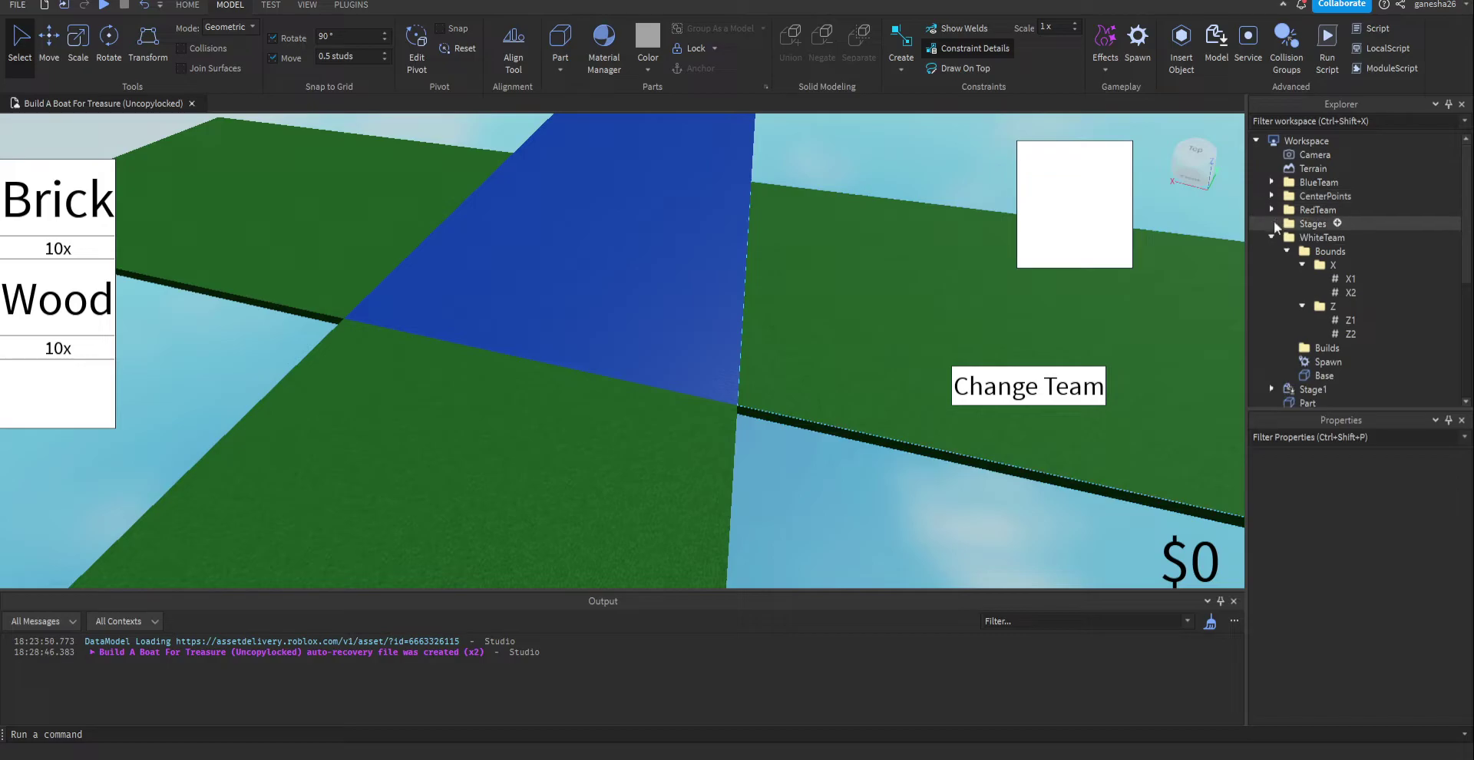
pyautogui.click(1272, 237)
# - Open the LocalScript of the Build tool in StarterPack
pyautogui.scroll(-2, 1362, 352)
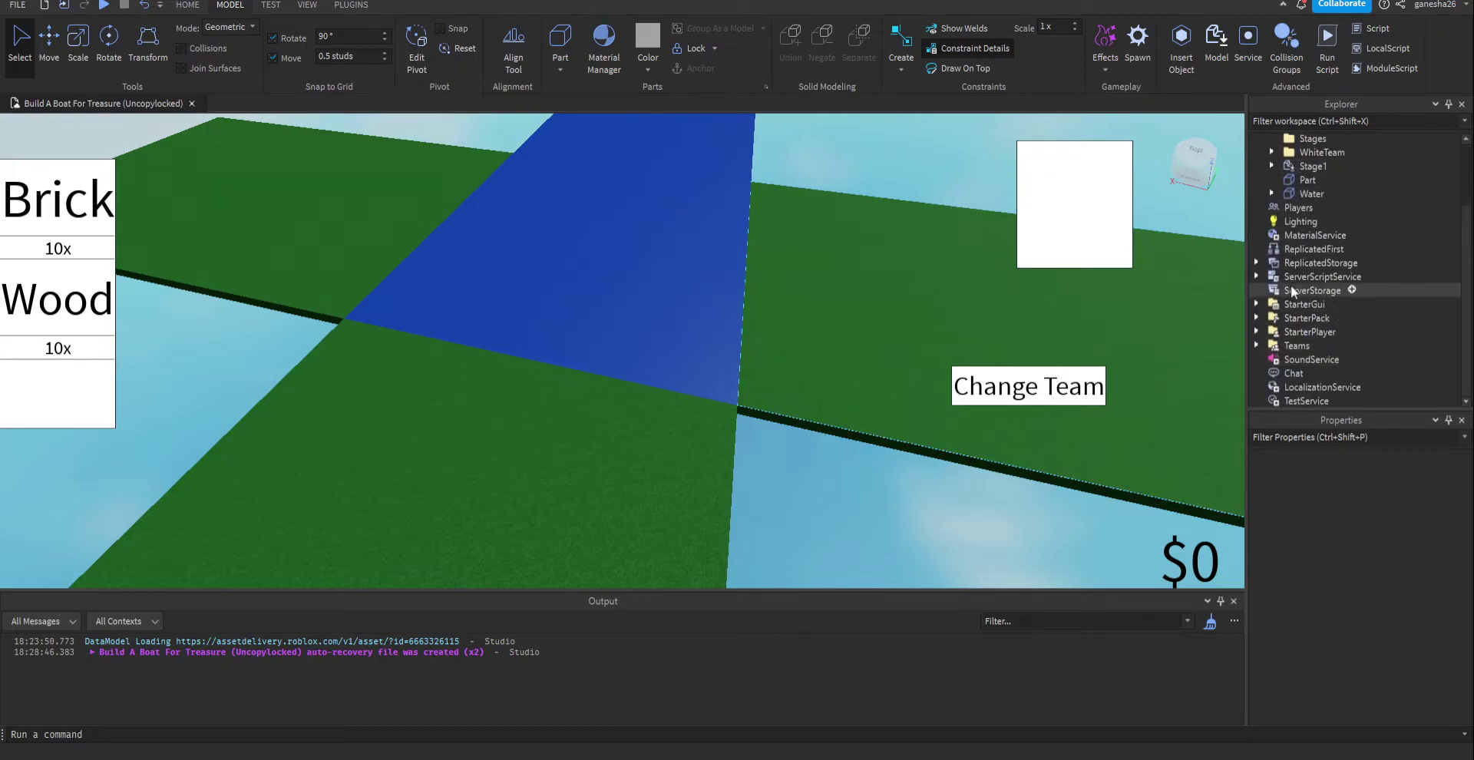
pyautogui.click(1256, 332)
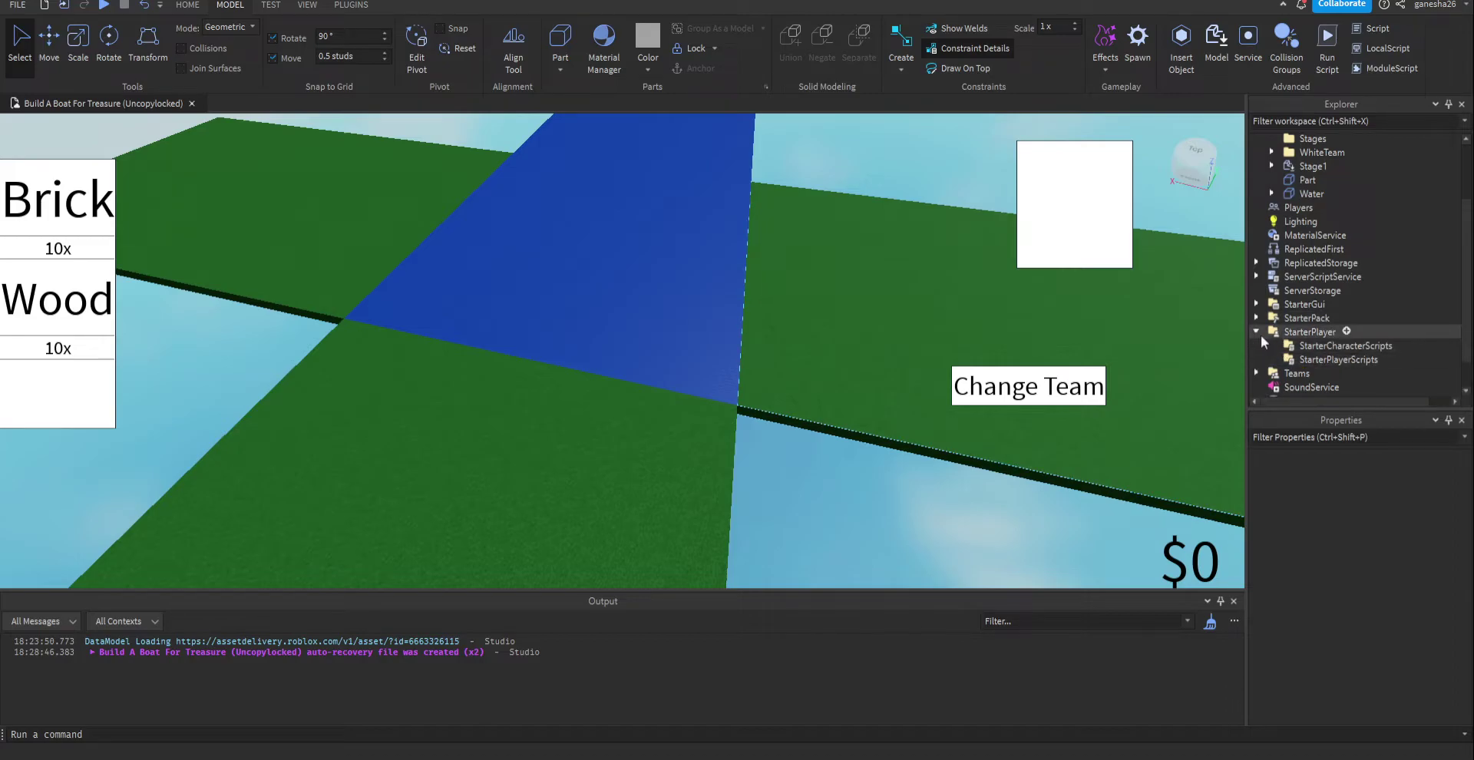
pyautogui.click(1256, 332)
pyautogui.click(1256, 318)
pyautogui.click(1272, 332)
pyautogui.click(1336, 359)
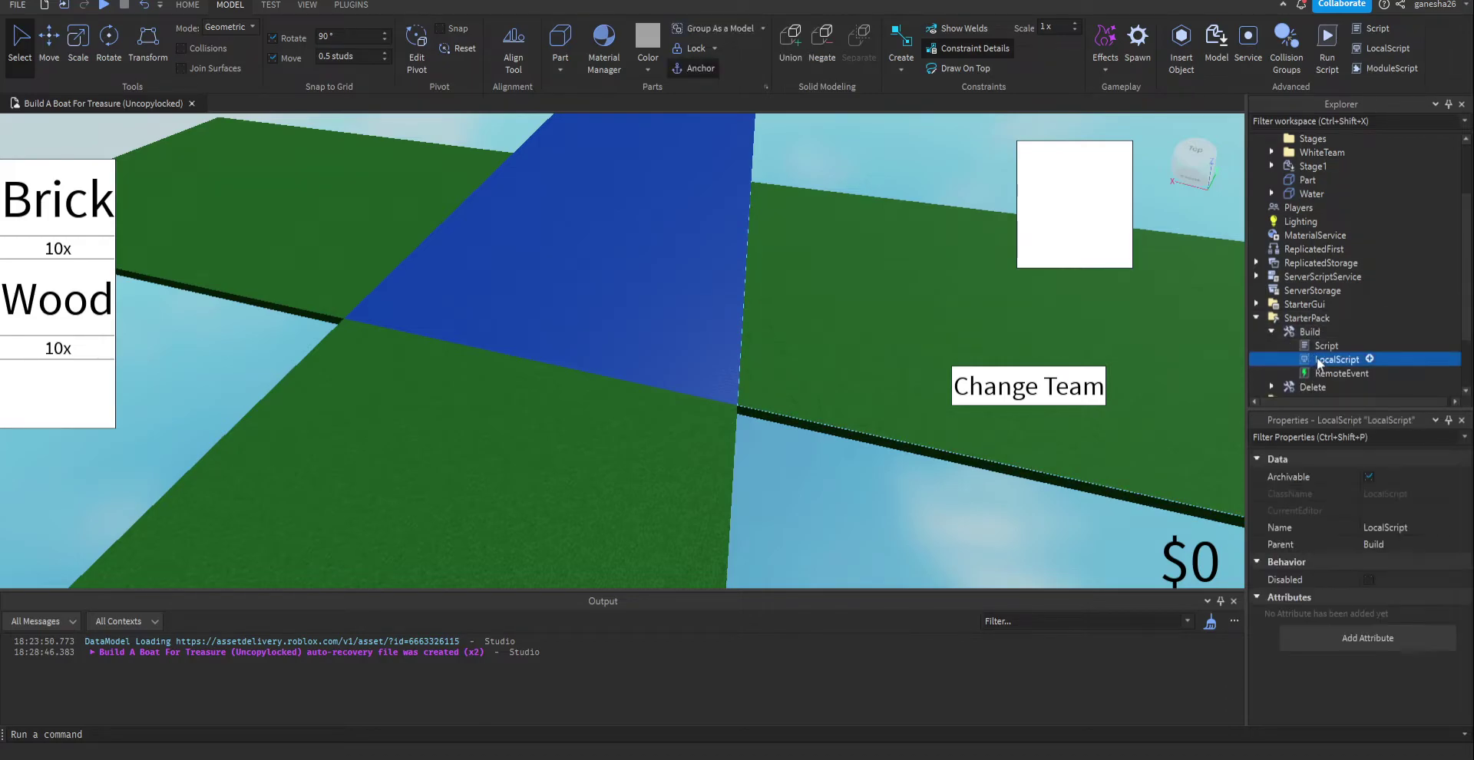
pyautogui.doubleClick(1318, 362)
# - Declare "local spawnable = false" as the first line inside the script.Parent.Activated function
pyautogui.scroll(-10, 591, 260)
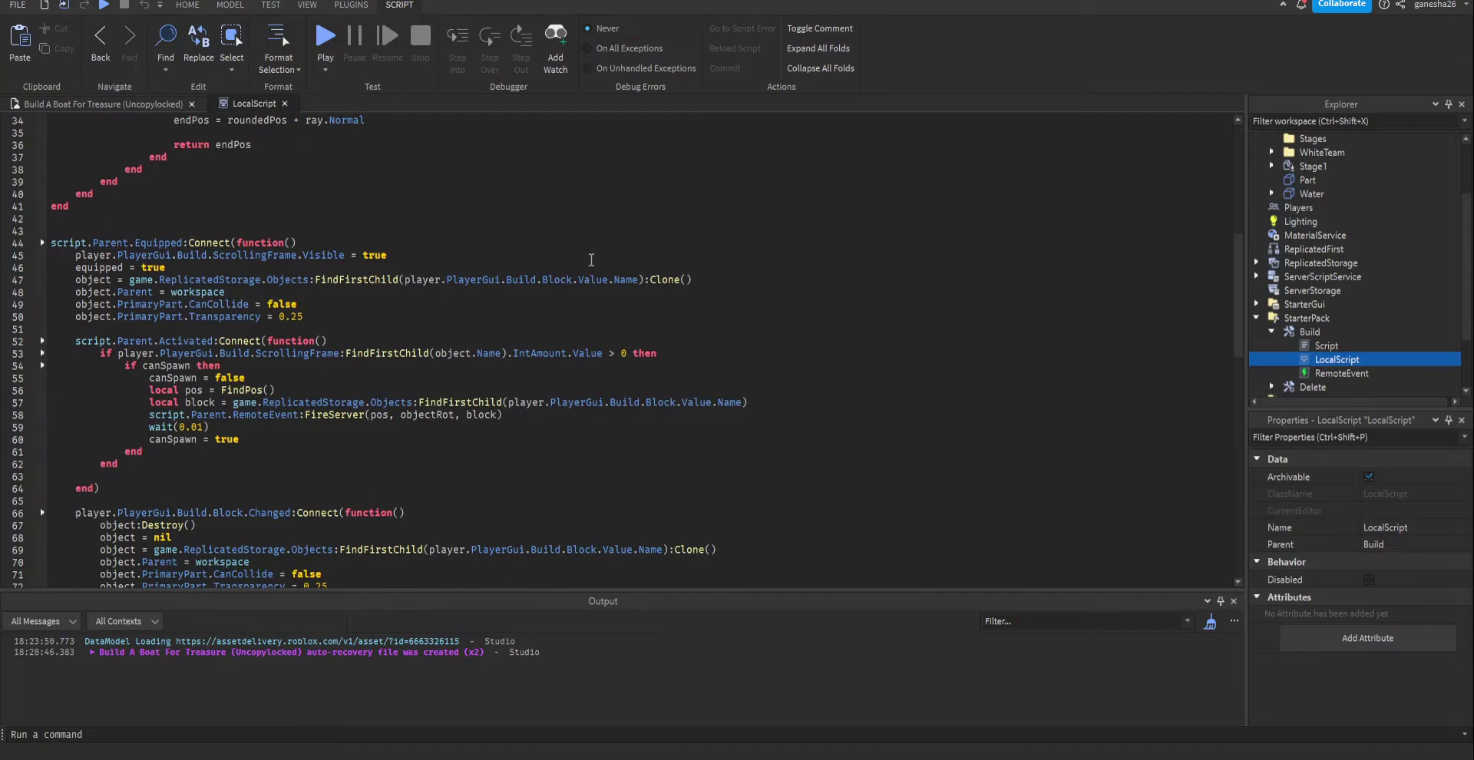
pyautogui.scroll(-1, 591, 260)
pyautogui.click(356, 304)
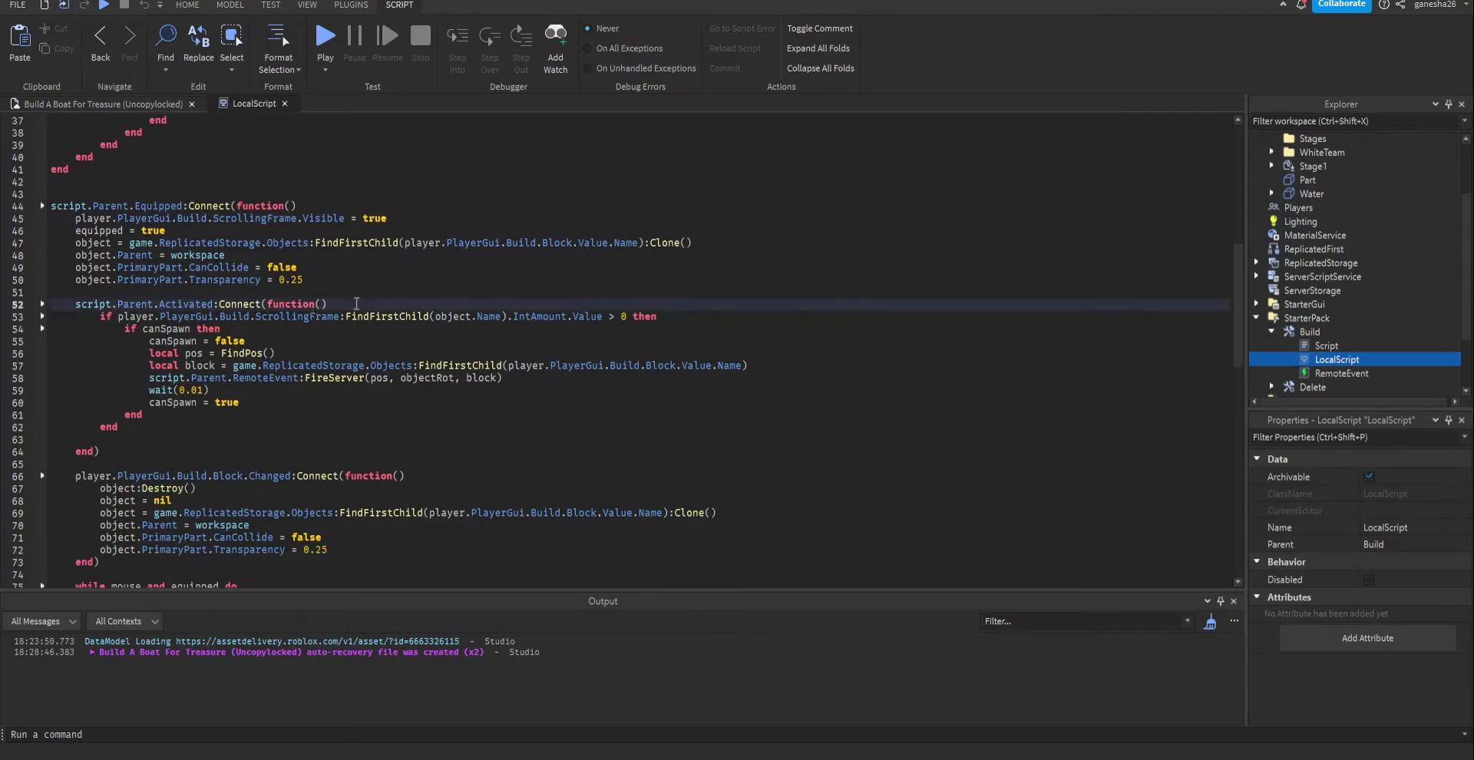
pyautogui.press('Return')
pyautogui.press('Return')
pyautogui.press('Up')
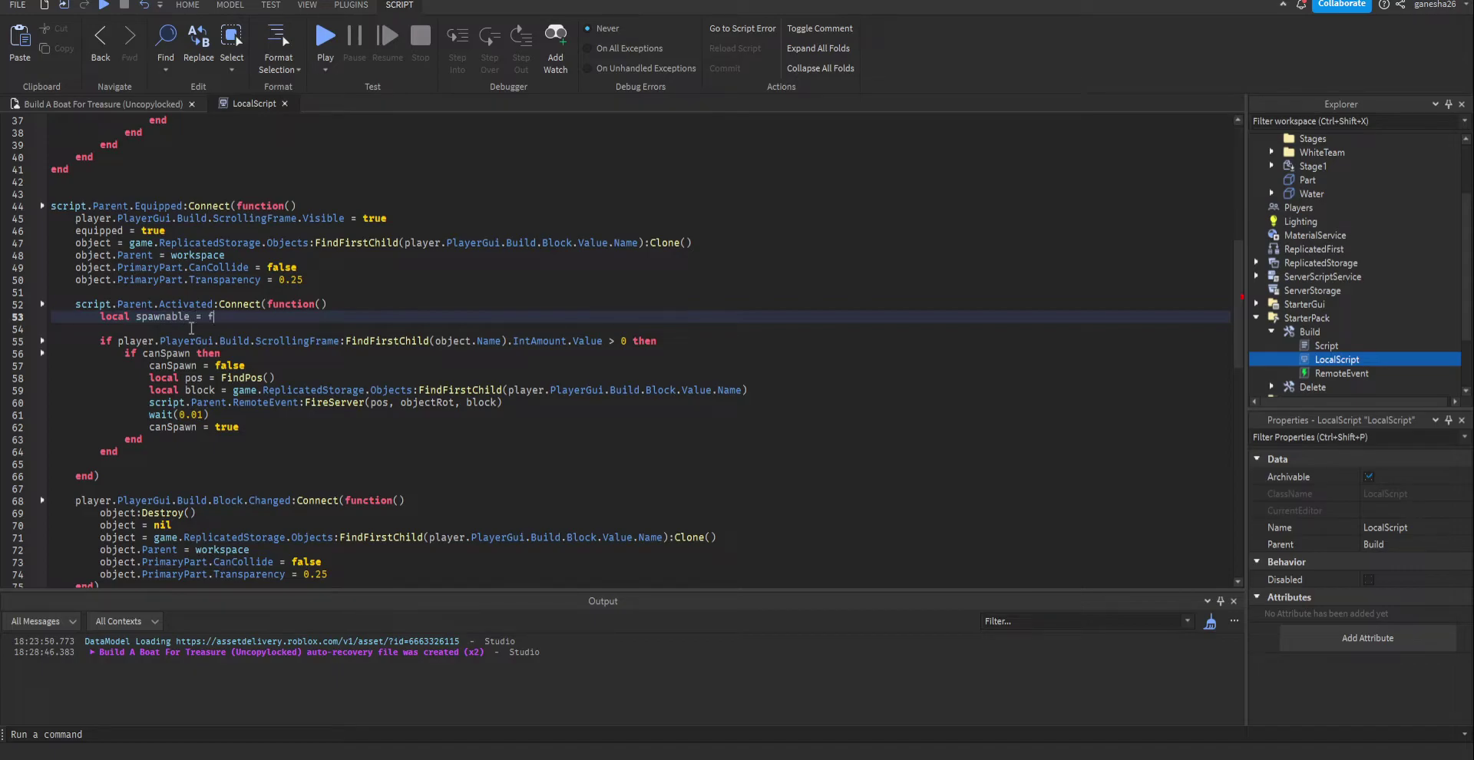
pyautogui.write('e')
# - Add an "if spawnable then" block directly above the ScrollingFrame IntAmount check, leaving blank lines below the spawnable variable
pyautogui.press('Return')
pyautogui.press('Return')
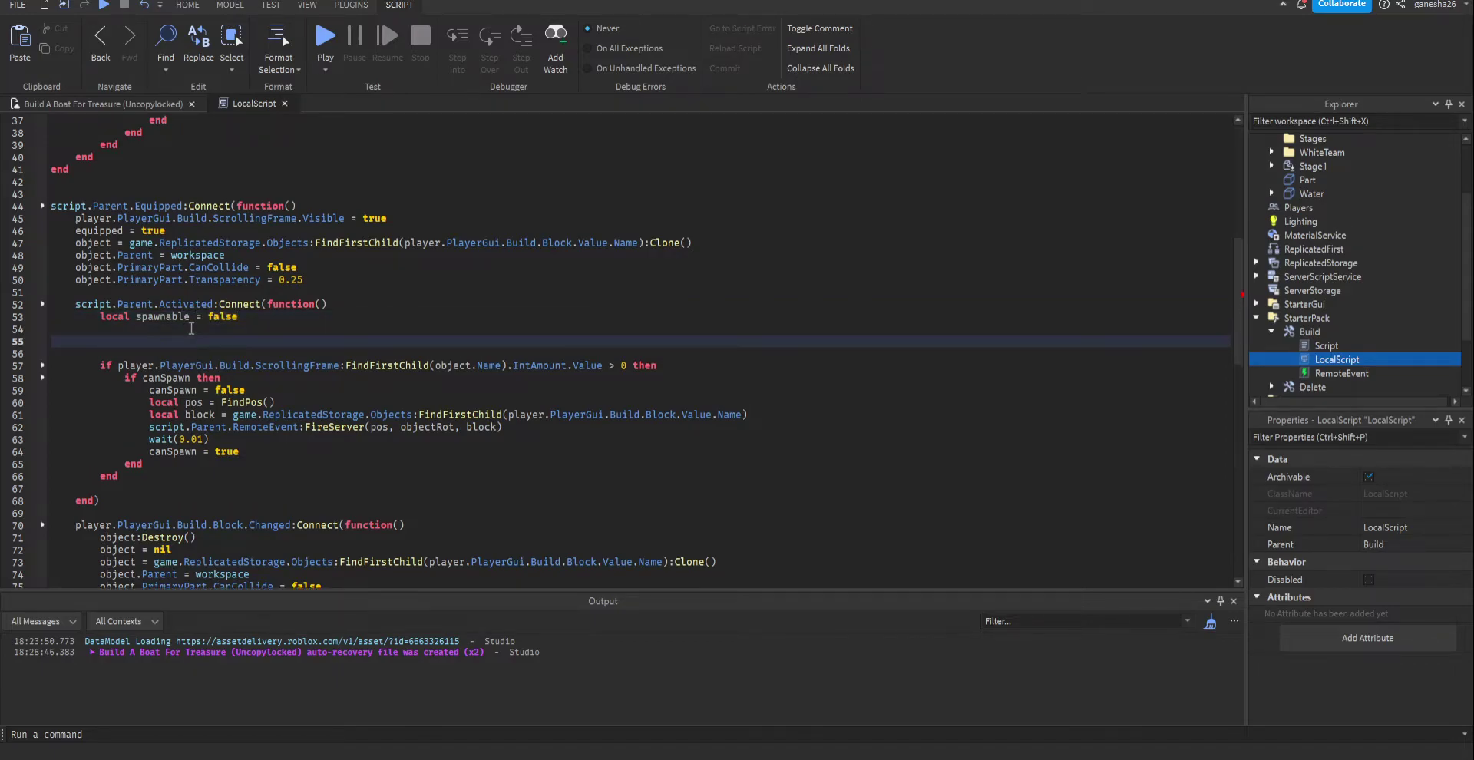
pyautogui.press('Down')
pyautogui.write('if ')
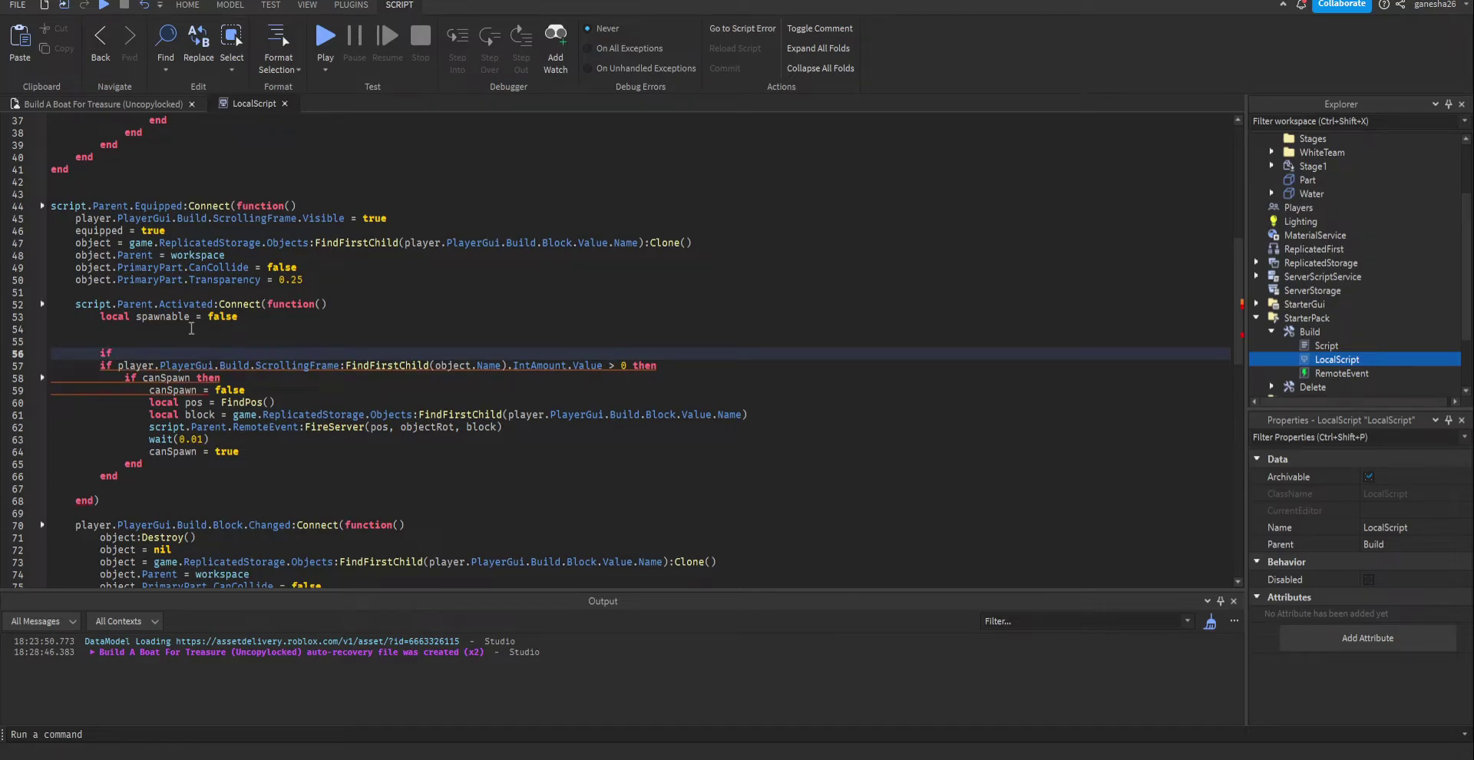
pyautogui.write('spoa')
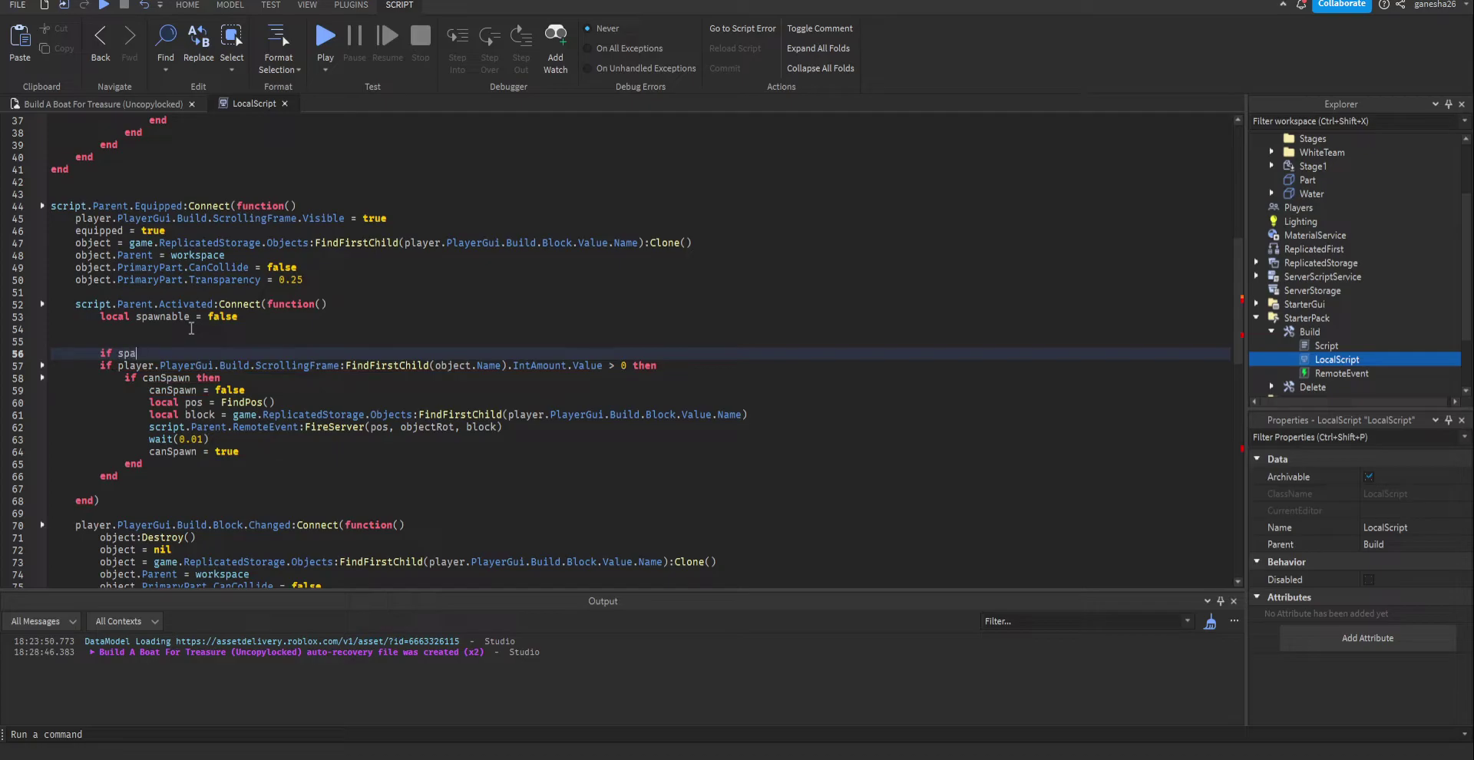
pyautogui.write('wnable')
pyautogui.press('Return')
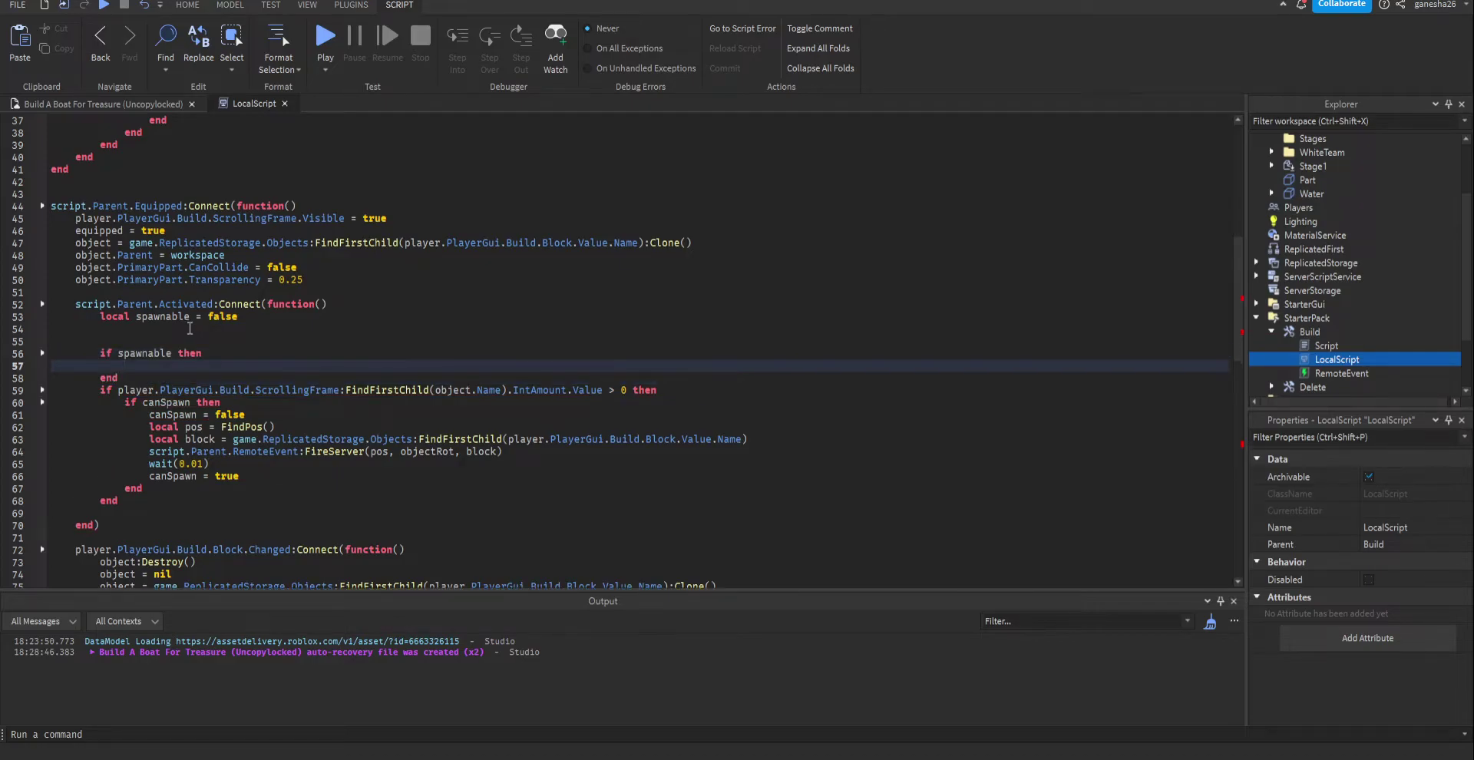
# - Move the ScrollingFrame IntAmount check block inside the "if spawnable then" block and remove the leftover blank lines below it
pyautogui.moveTo(123, 509); pyautogui.dragTo(99, 394)
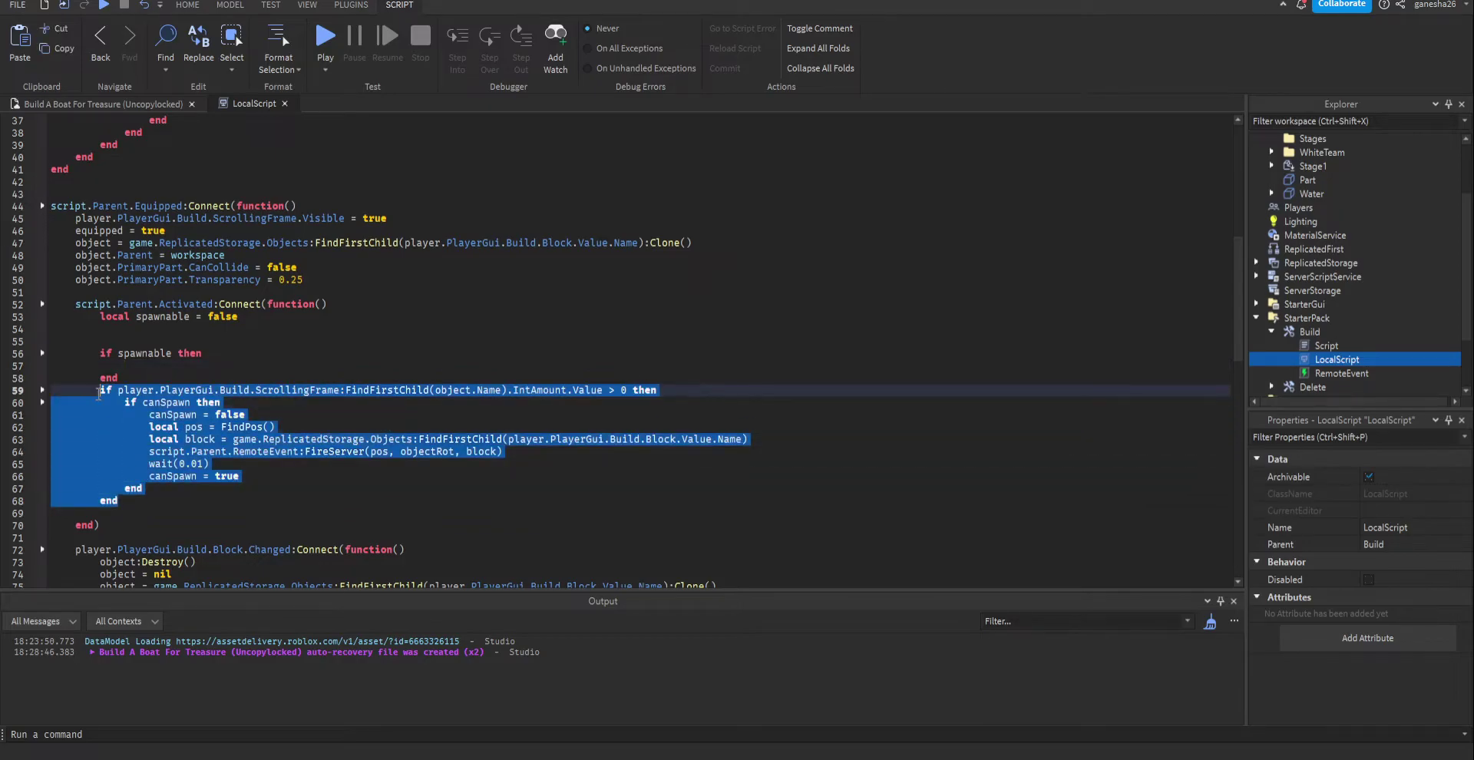
pyautogui.hotkey('ctrl', 'x')
pyautogui.click(145, 364)
pyautogui.hotkey('ctrl', 'v')
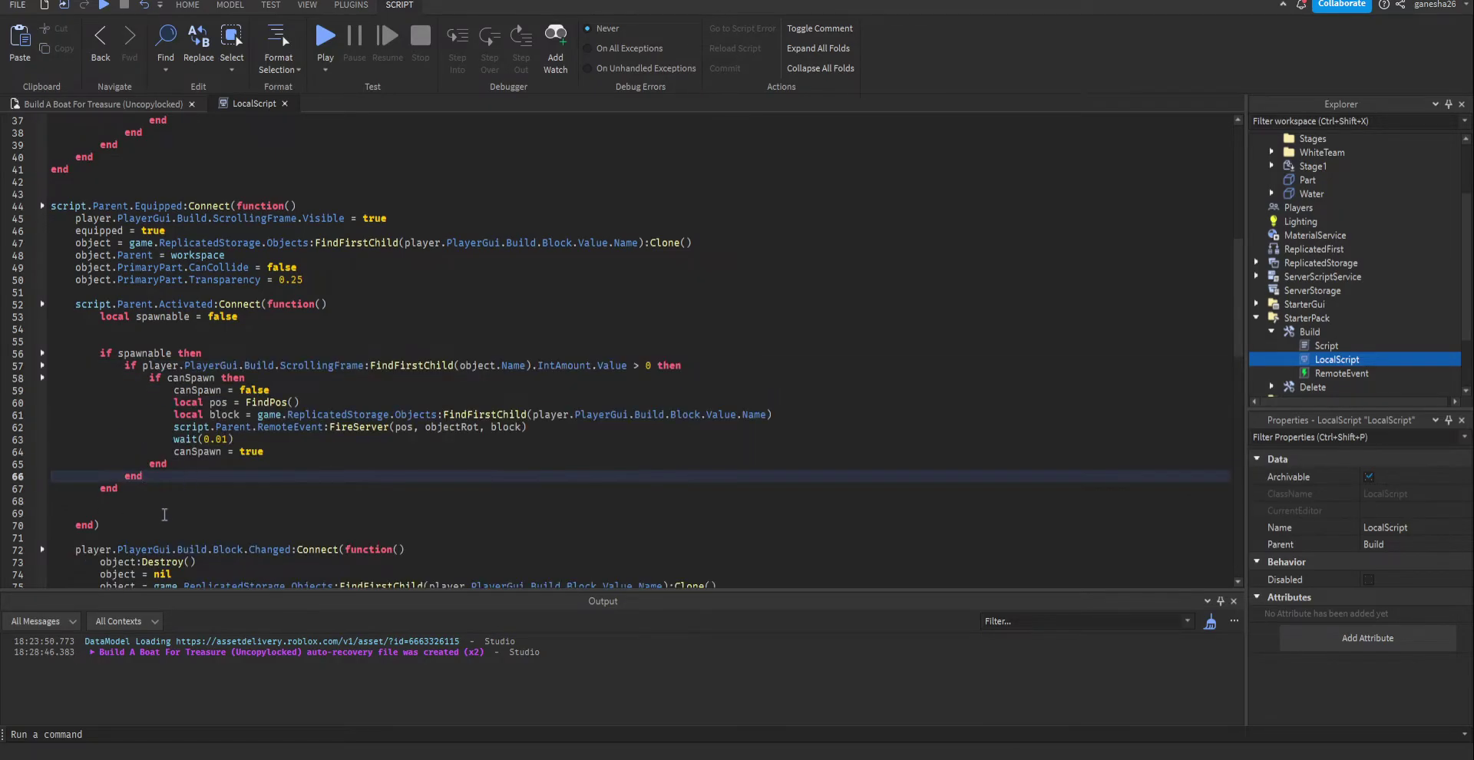
pyautogui.click(156, 507)
pyautogui.press('BackSpace')
pyautogui.press('BackSpace')
pyautogui.press('BackSpace')
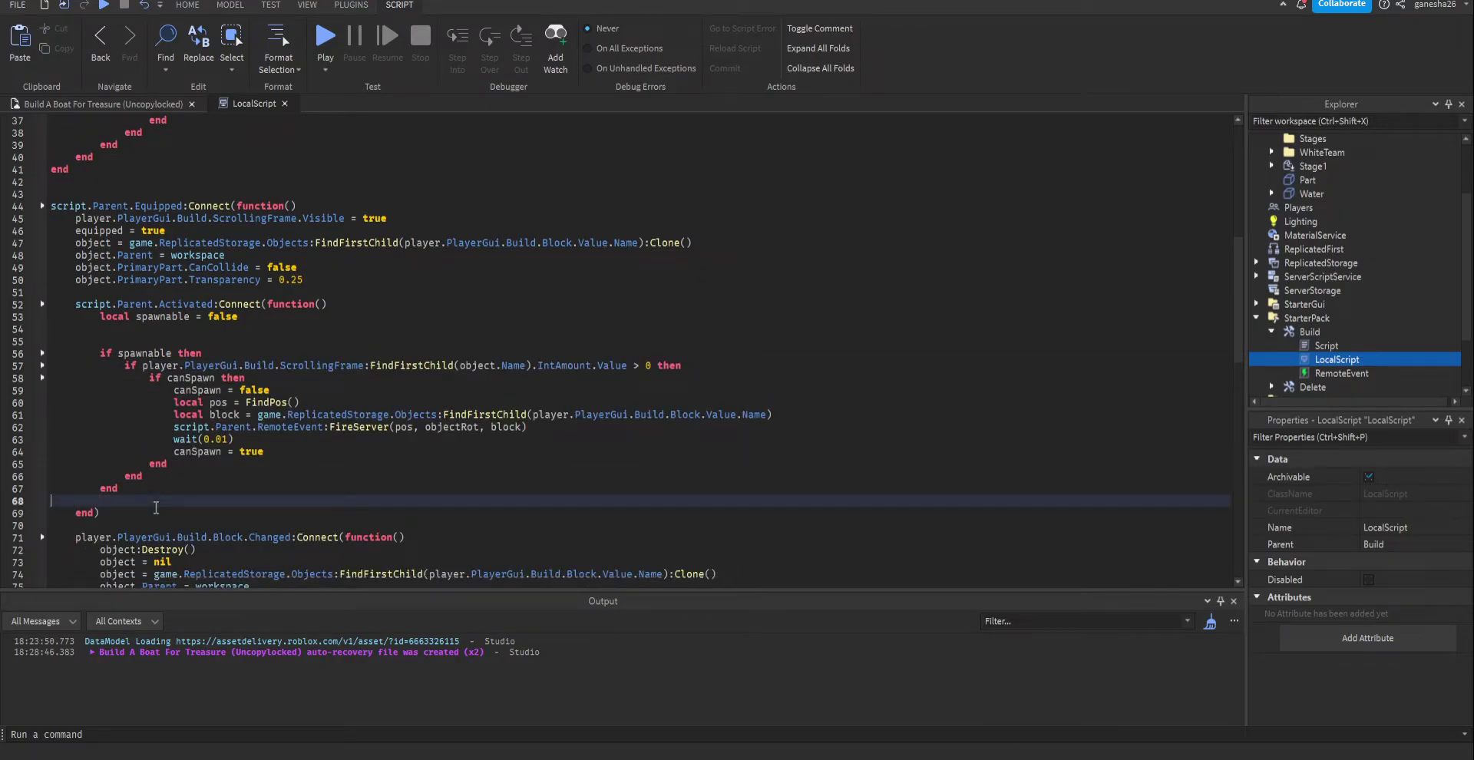
pyautogui.press('BackSpace')
# - Below the spawnable variable, begin the condition "if object.PrimaryPart.Position.X > workspace:FindFirstChild(player.Team.name)" with blank lines around it
pyautogui.click(181, 328)
pyautogui.press('Return')
pyautogui.press('Return')
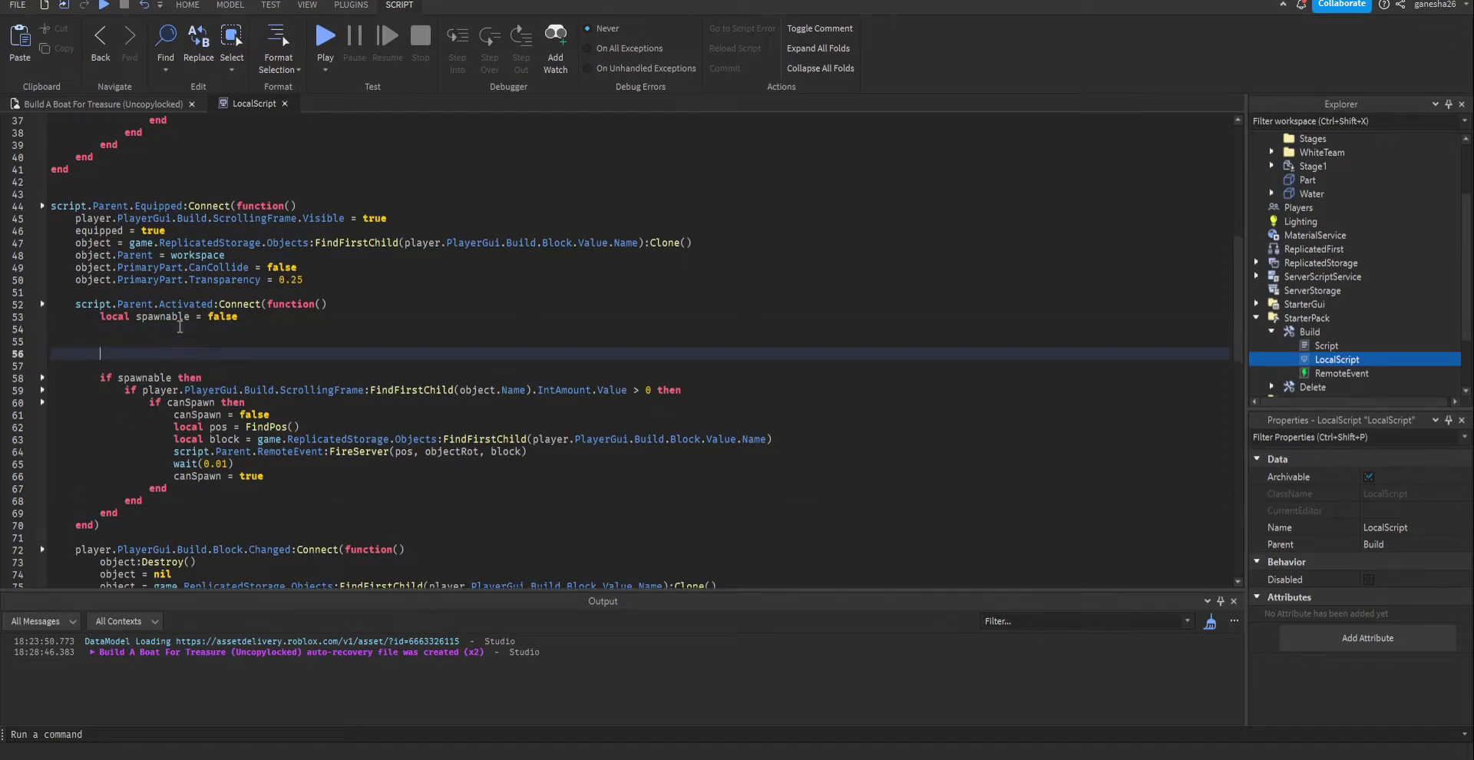
pyautogui.press('Up')
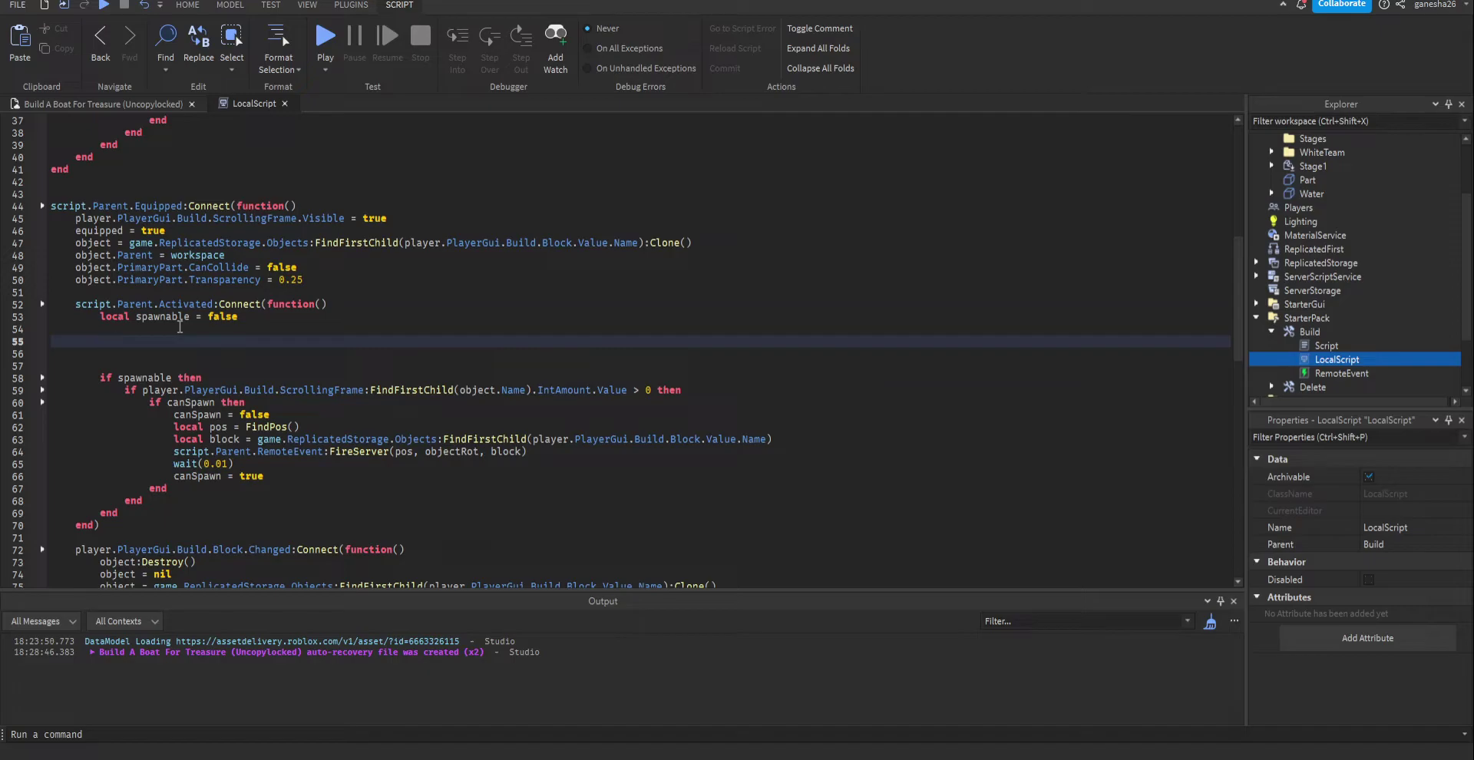
pyautogui.write('if object.PrimaryPart.Position.X >')
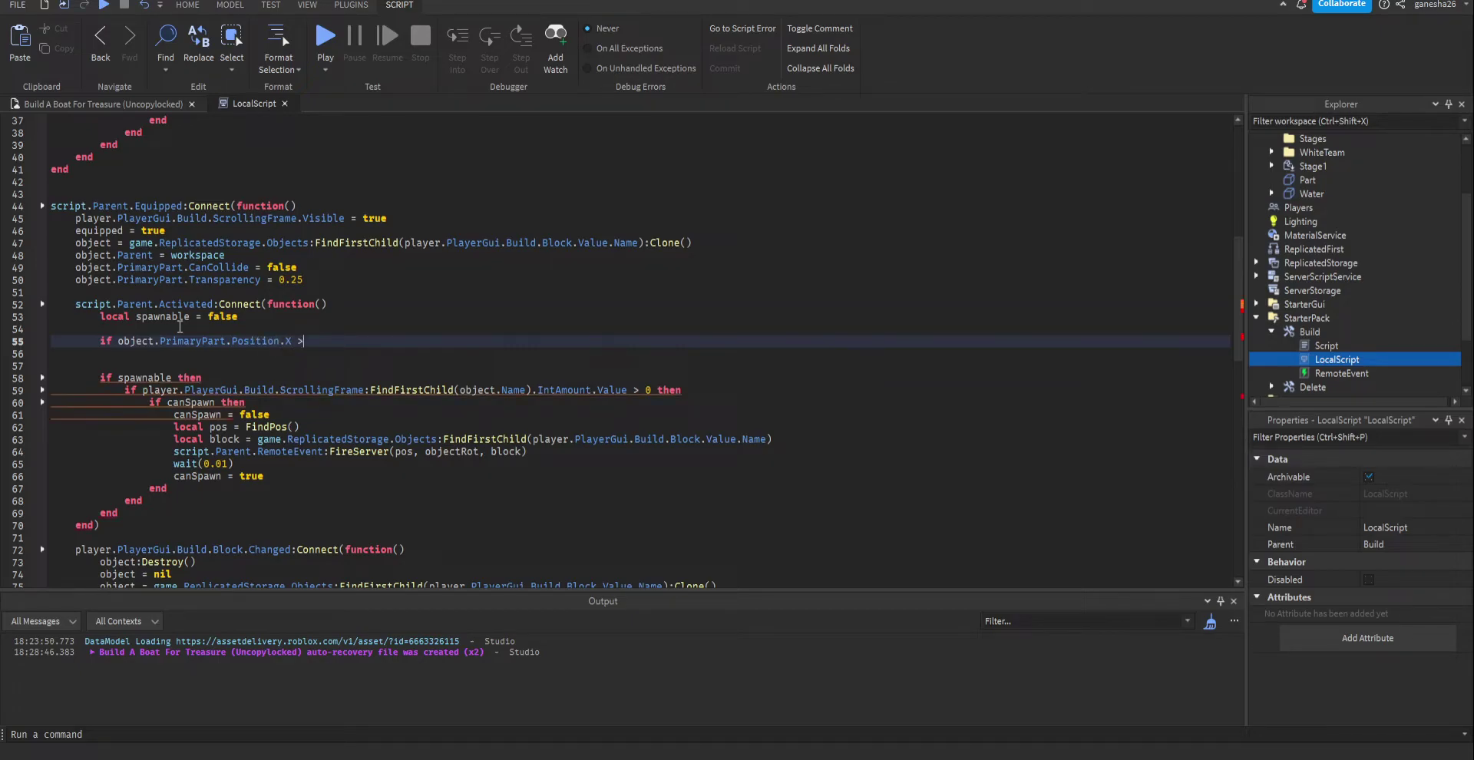
pyautogui.write('word')
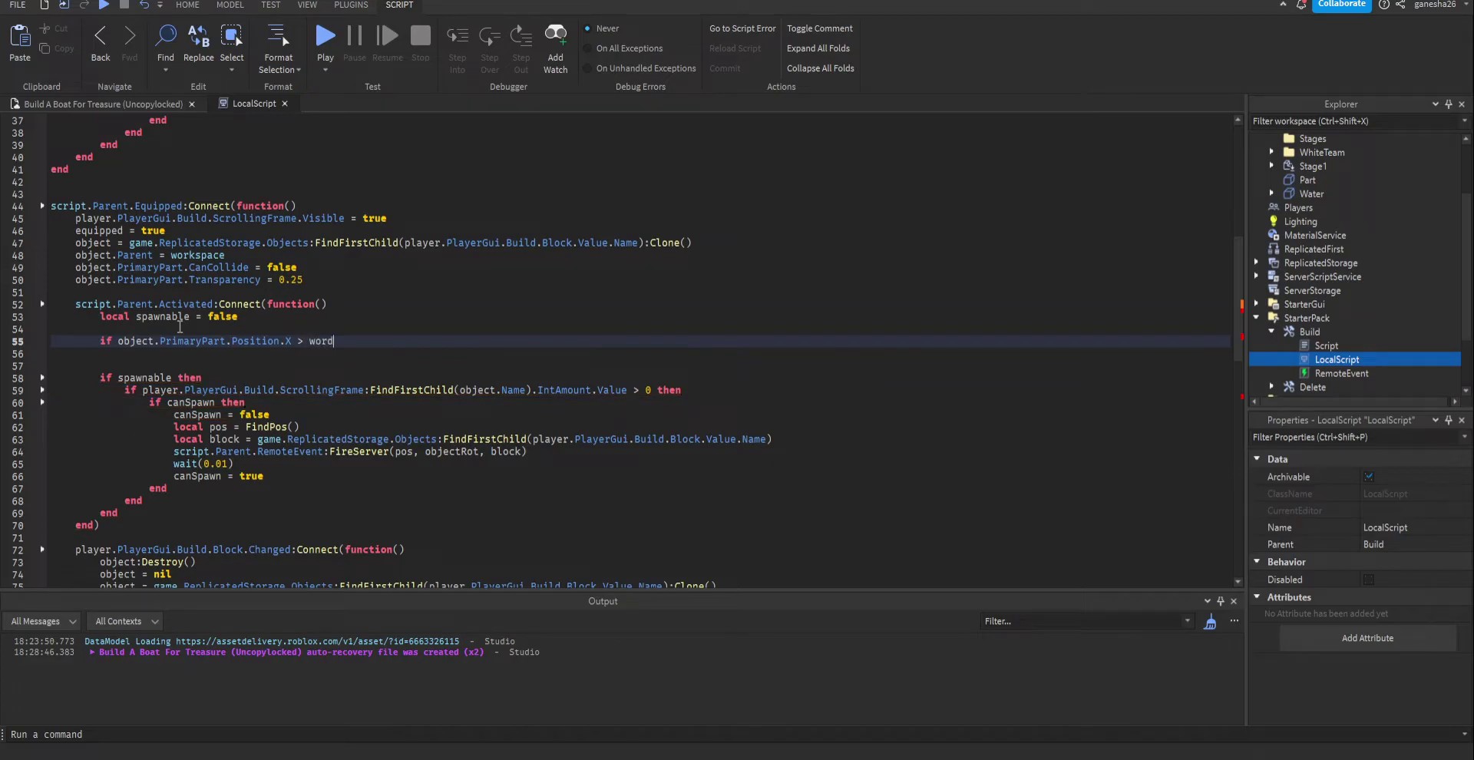
pyautogui.press('BackSpace')
pyautogui.write('kspace:FindFirstChild()player')
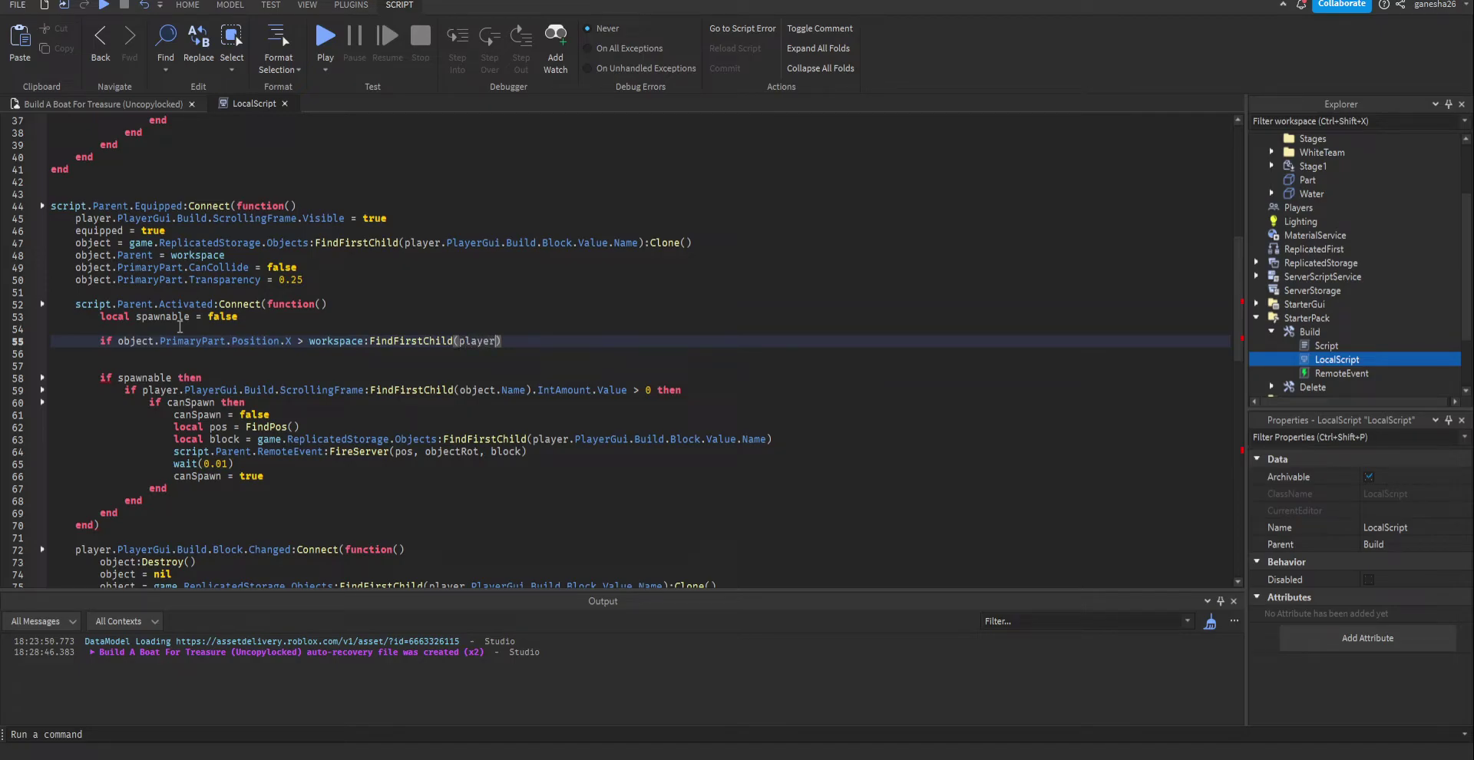
pyautogui.press('BackSpace')
pyautogui.press('BackSpace')
pyautogui.press('BackSpace')
pyautogui.press('BackSpace')
pyautogui.write('ayer.team.name')
# - Declare "local team = workspace:FindFirstChild(player.Team.name)" between the spawnable variable and the X position condition
pyautogui.moveTo(596, 343); pyautogui.dragTo(308, 342)
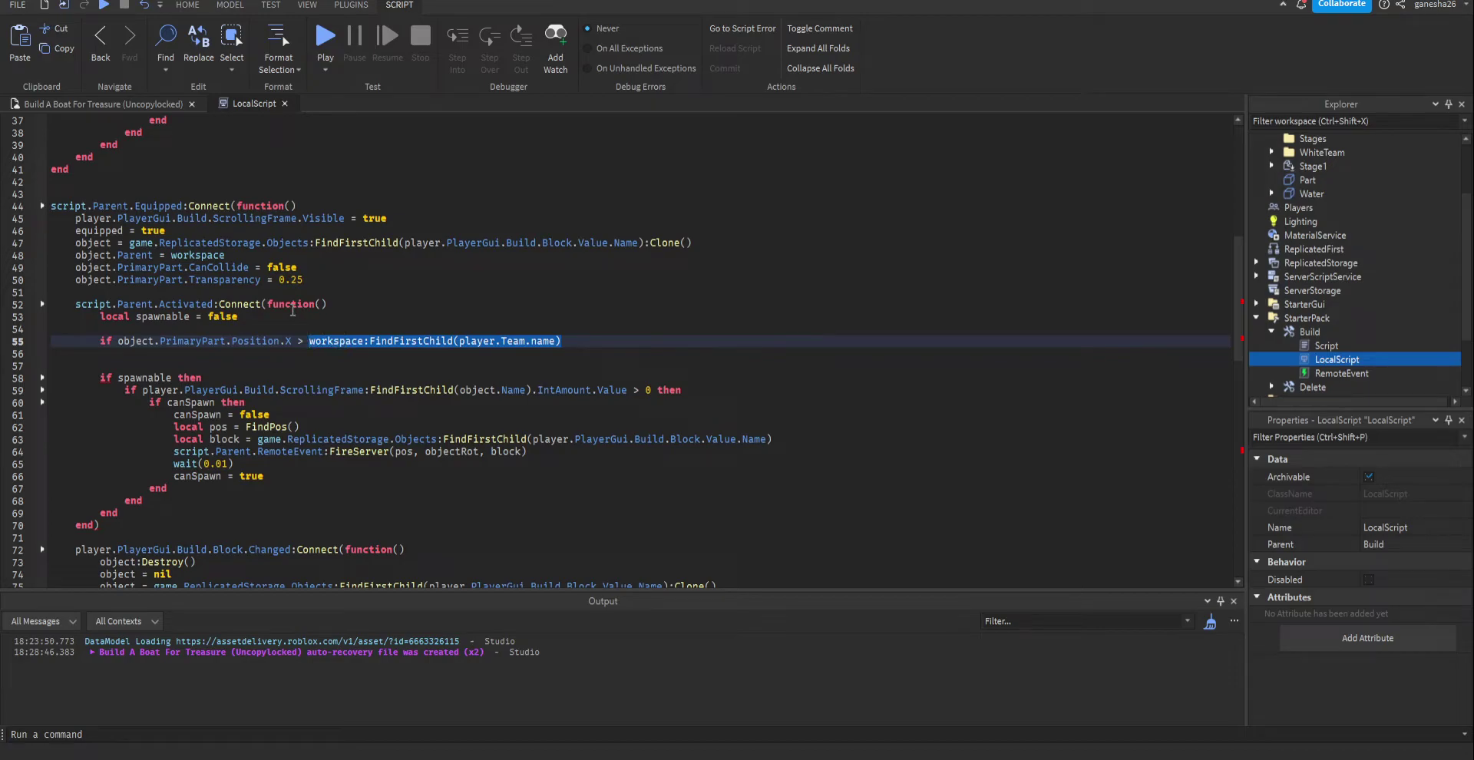
pyautogui.click(289, 315)
pyautogui.press('Return')
pyautogui.press('Return')
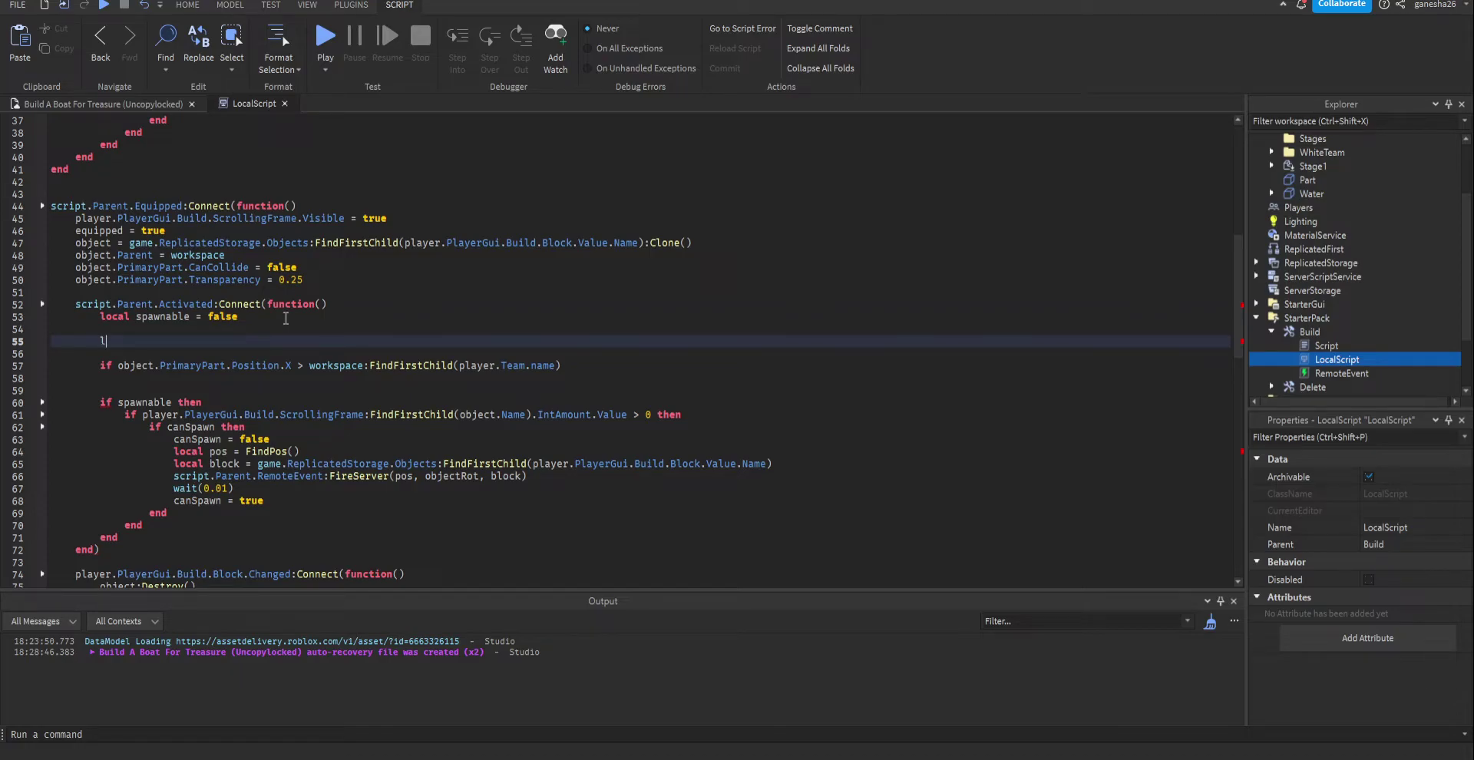
pyautogui.write('local team =')
pyautogui.hotkey('ctrl', 'v')
# - Finish the X position condition as "if object.PrimaryPart.Position.X > team.Bounds.X.X1.Value then" with its own block
pyautogui.moveTo(593, 366); pyautogui.dragTo(313, 361)
pyautogui.write('team')
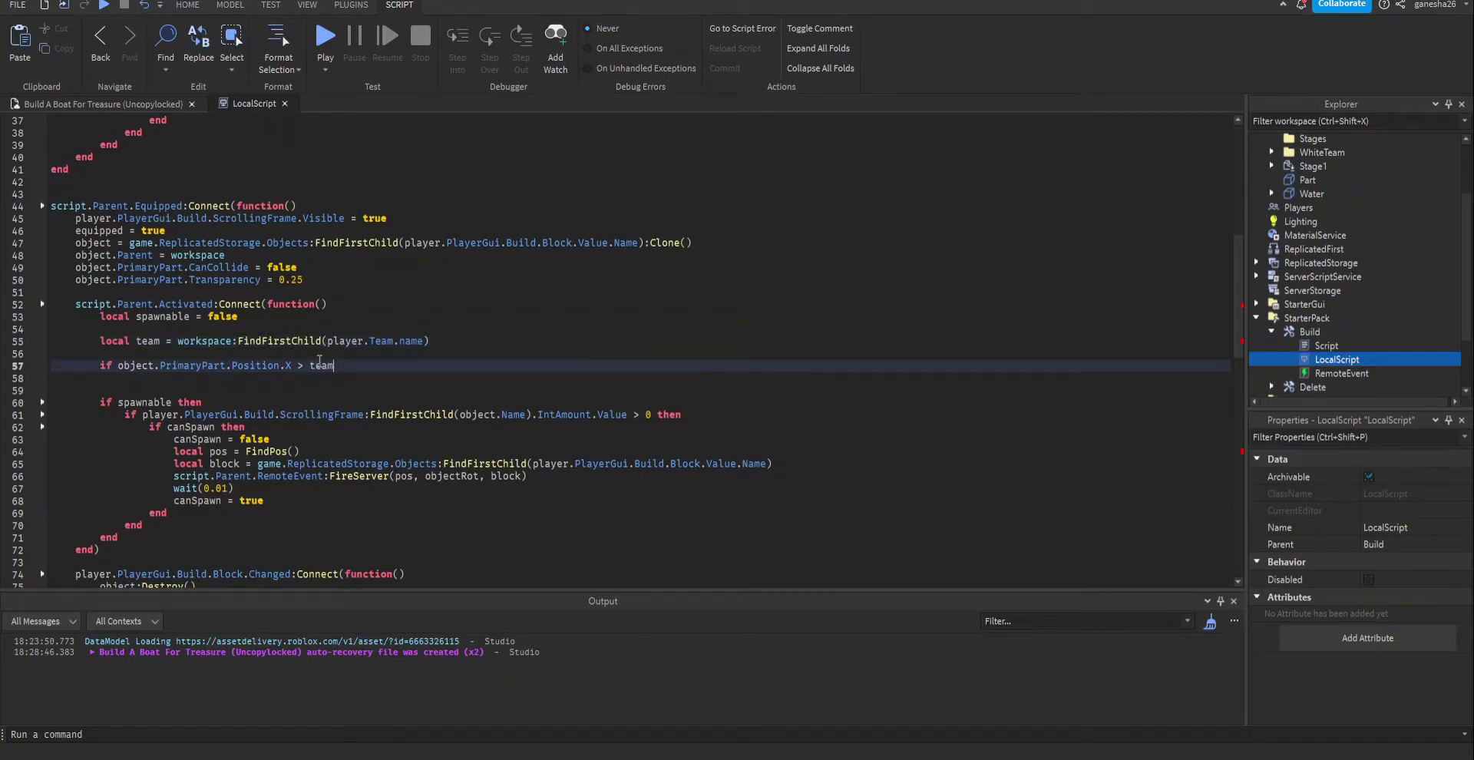
pyautogui.write('.Bounds.X.X1.Value then')
pyautogui.press('Return')
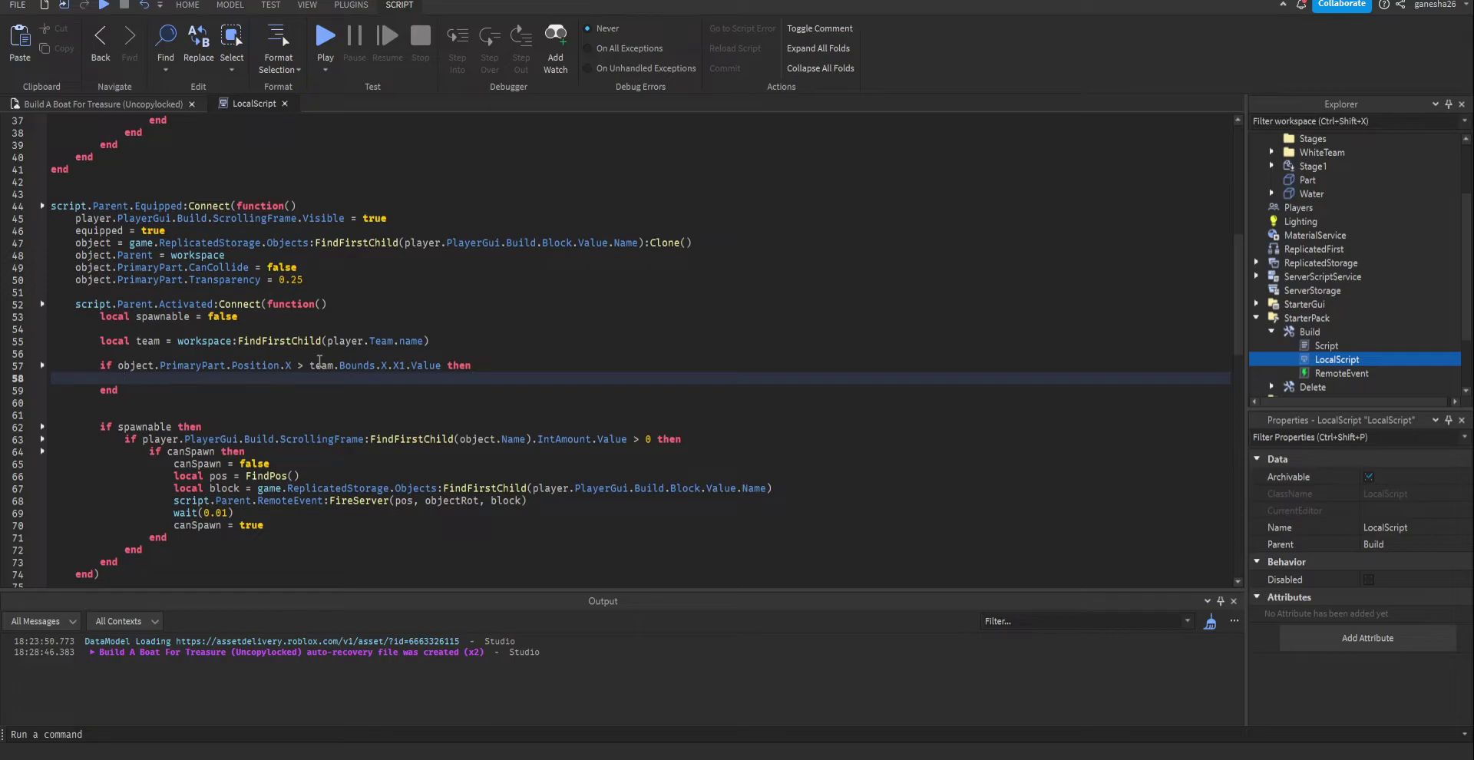
# - Nest a second check "if object.PrimaryPart.Position.X < team.Bounds.X.X2.Value then" inside the X1 condition
pyautogui.write('if object')
pyautogui.moveTo(294, 365); pyautogui.dragTo(118, 365)
pyautogui.hotkey('ctrl', 'c')
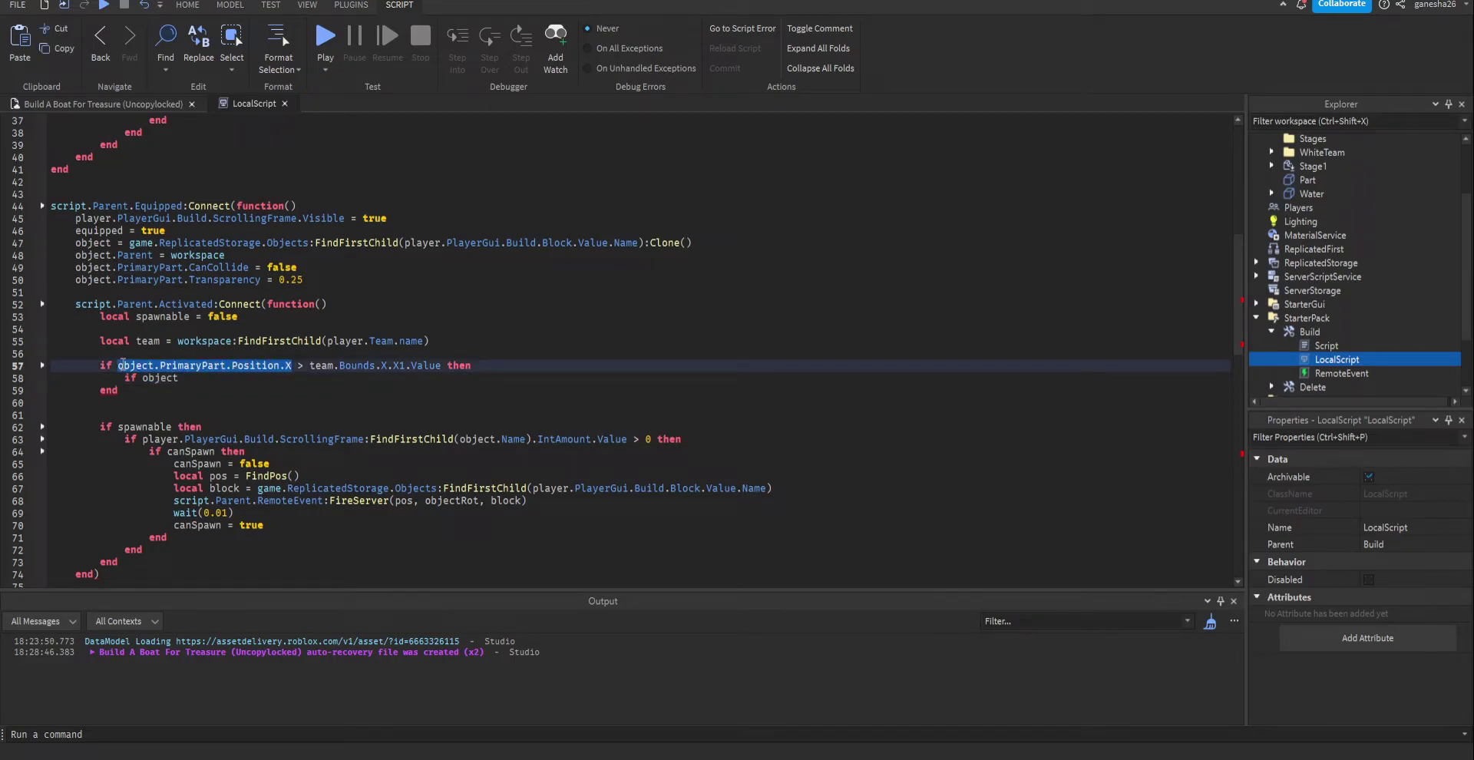
pyautogui.click(189, 382)
pyautogui.doubleClick(188, 379)
pyautogui.hotkey('ctrl', 'v')
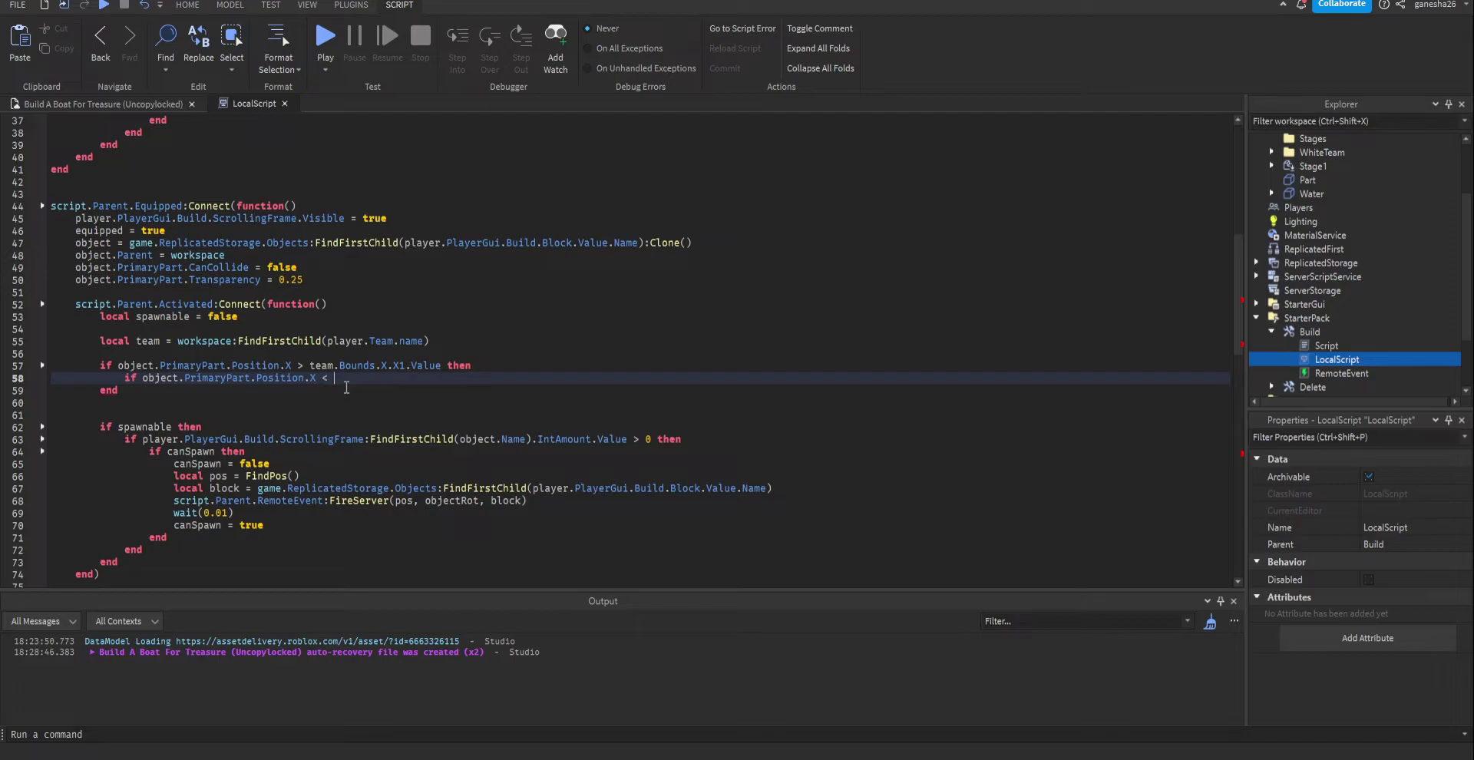
pyautogui.write('< team.Bounds.X.X2.ZValue')
pyautogui.press('BackSpace')
pyautogui.press('BackSpace')
pyautogui.press('BackSpace')
pyautogui.write('Value then')
pyautogui.press('Return')
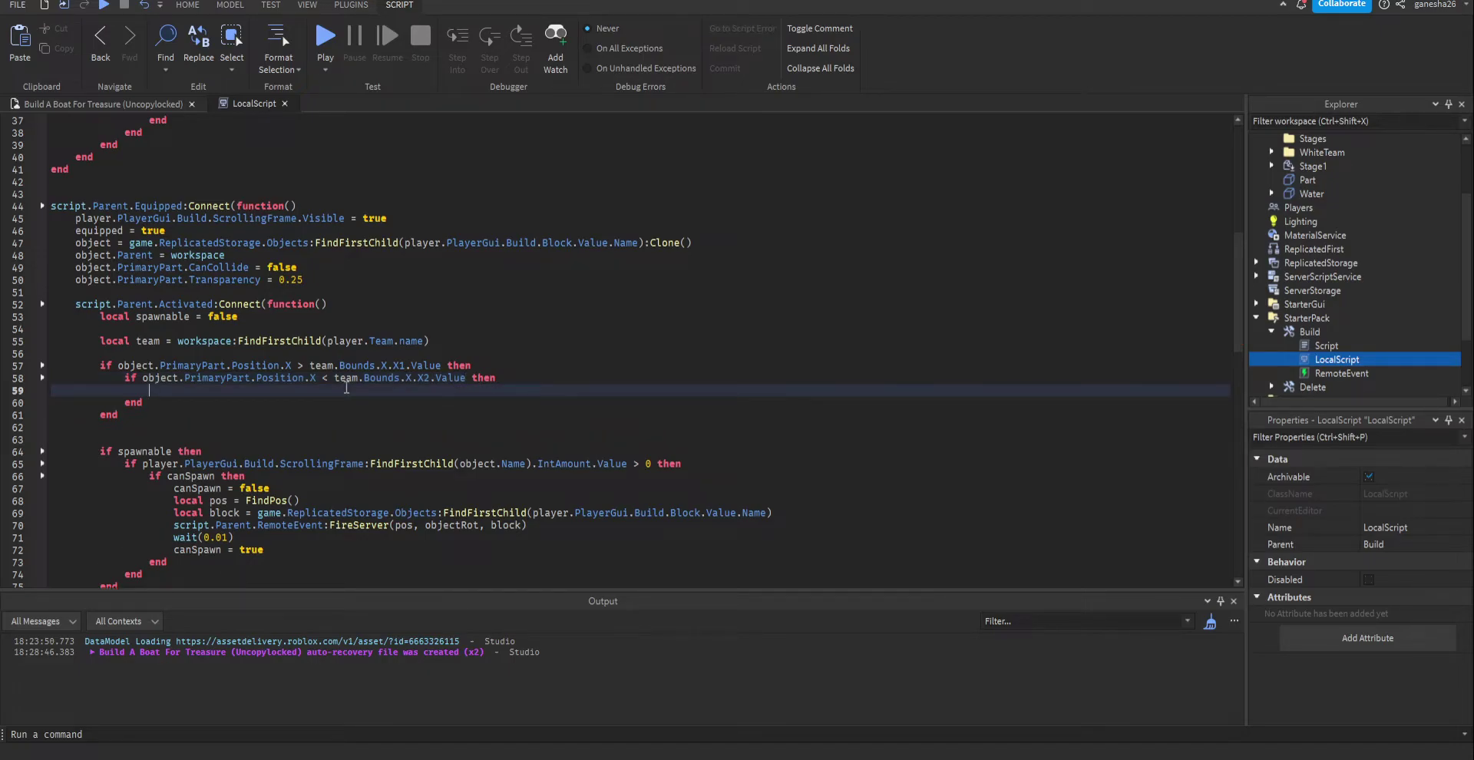
# - Duplicate the two nested X checks inside the innermost X2 condition
pyautogui.click(132, 417)
pyautogui.moveTo(132, 417); pyautogui.dragTo(105, 371)
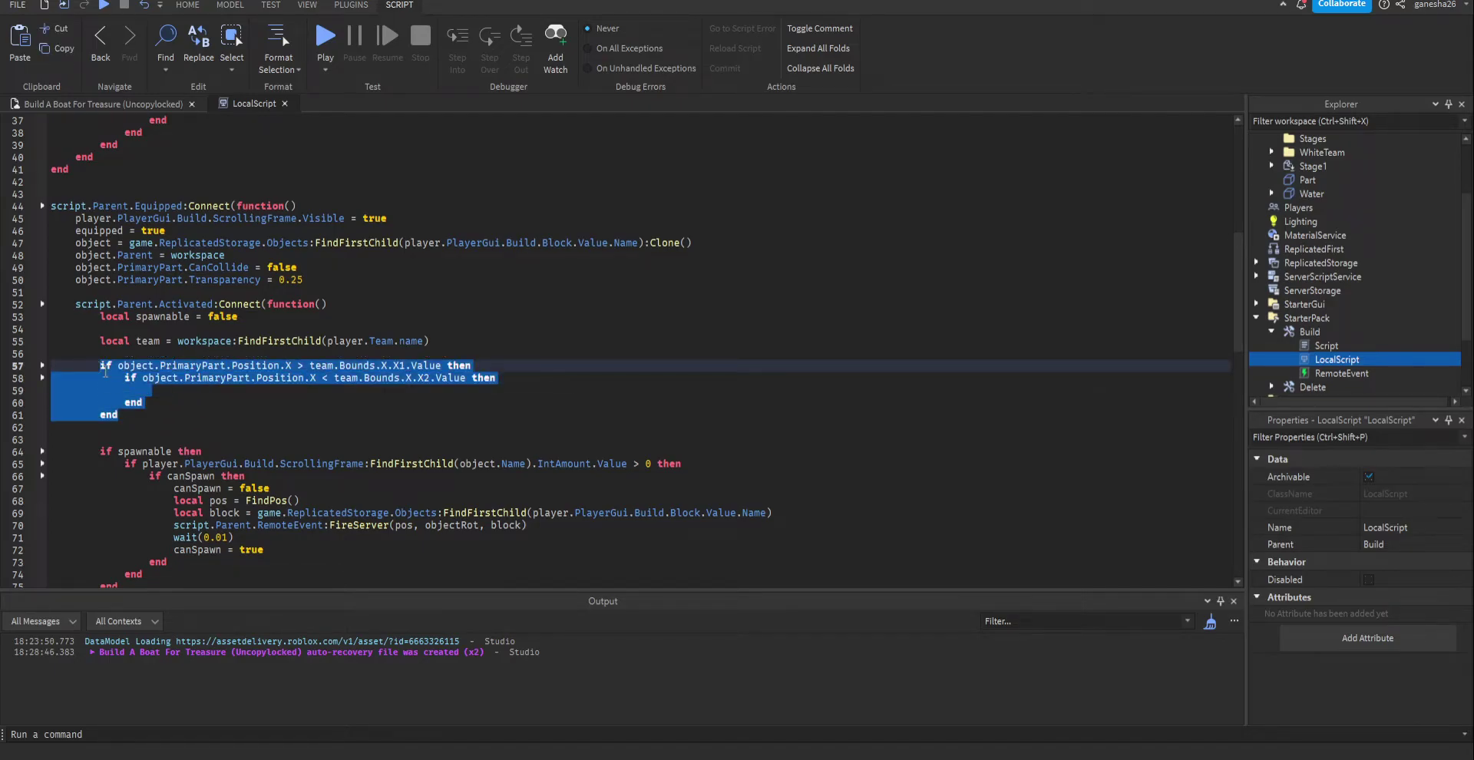
pyautogui.hotkey('ctrl', 'c')
pyautogui.click(162, 392)
pyautogui.hotkey('ctrl', 'v')
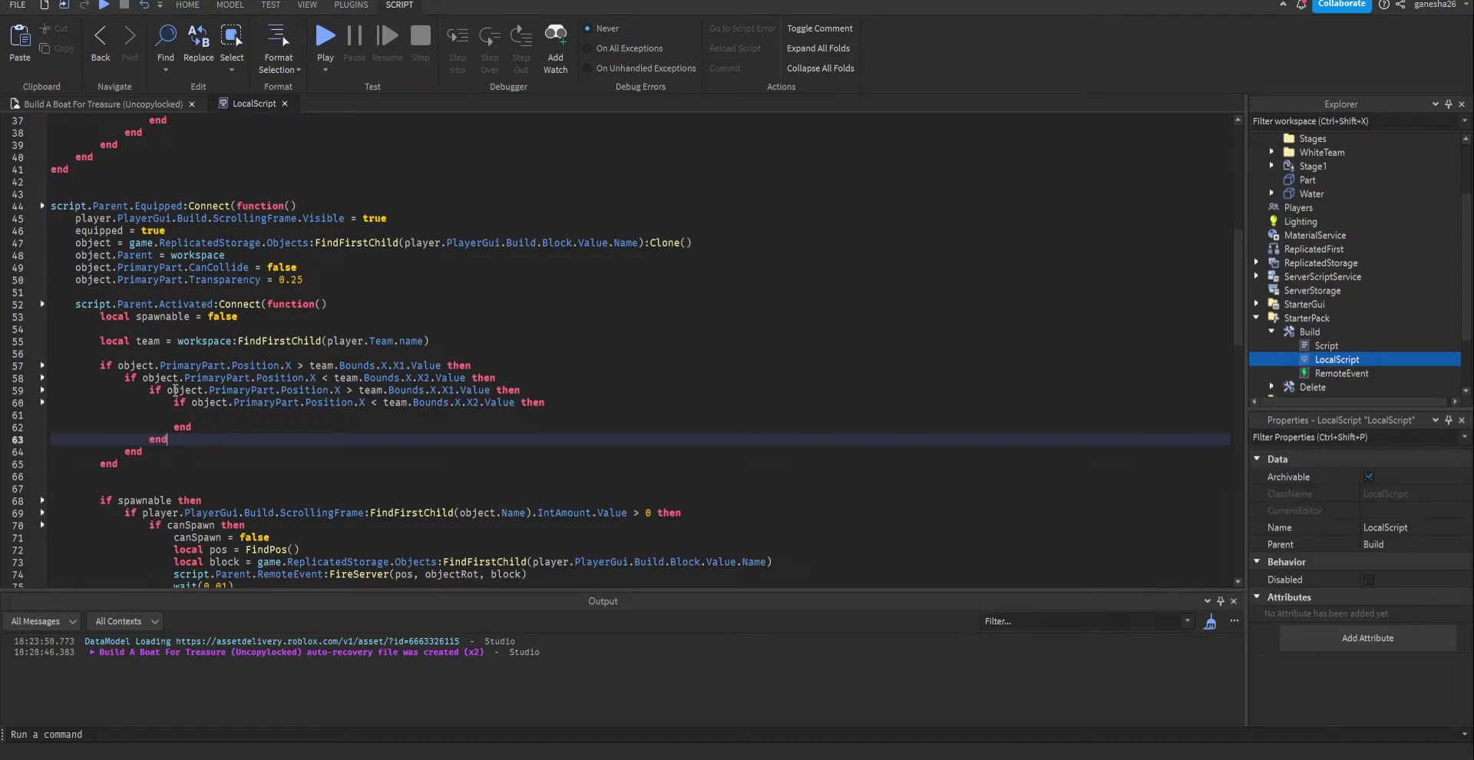
# - Change the duplicated checks to compare Position.Z > team.Bounds.Z.Z1.Value and Position.Z < team.Bounds.Z.Z2.Value
pyautogui.click(342, 390)
pyautogui.press('BackSpace')
pyautogui.write('Z')
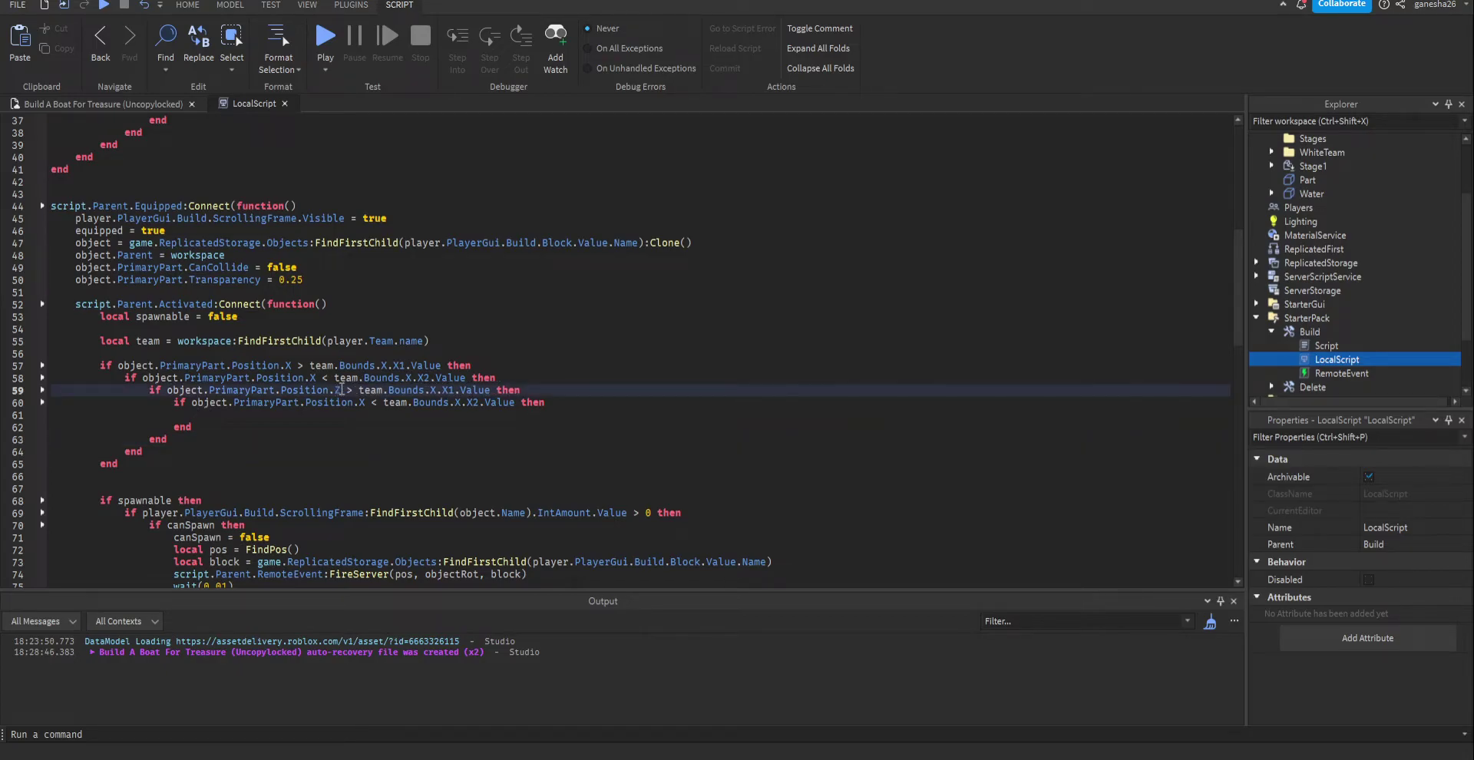
pyautogui.doubleClick(448, 390)
pyautogui.write('Z1')
pyautogui.doubleClick(473, 402)
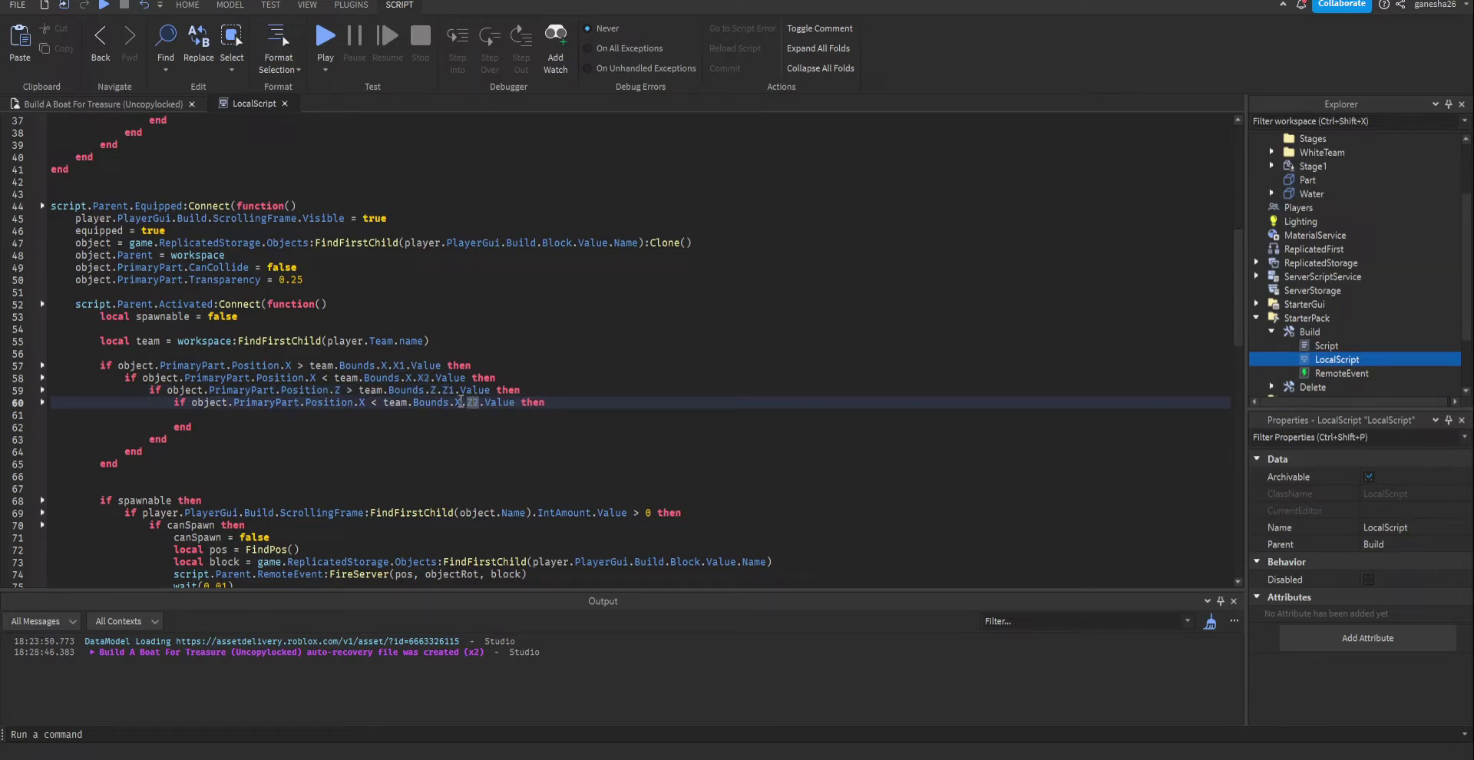
pyautogui.press('BackSpace')
pyautogui.write('Z')
pyautogui.doubleClick(362, 402)
pyautogui.write('Z')
# - Add "spawnable = true" inside the innermost Z2 condition
pyautogui.click(329, 415)
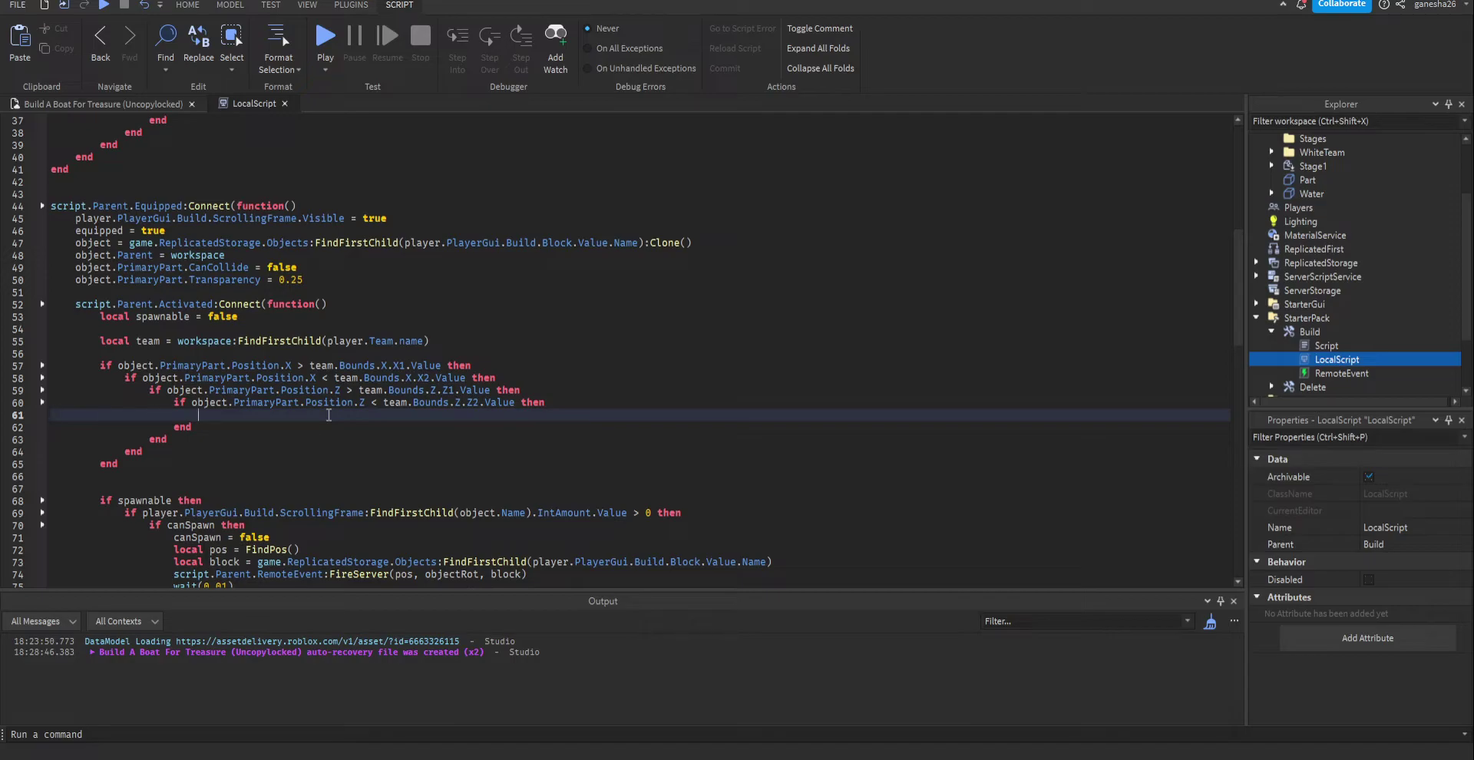
pyautogui.write('spawnable = true')
pyautogui.click(339, 479)
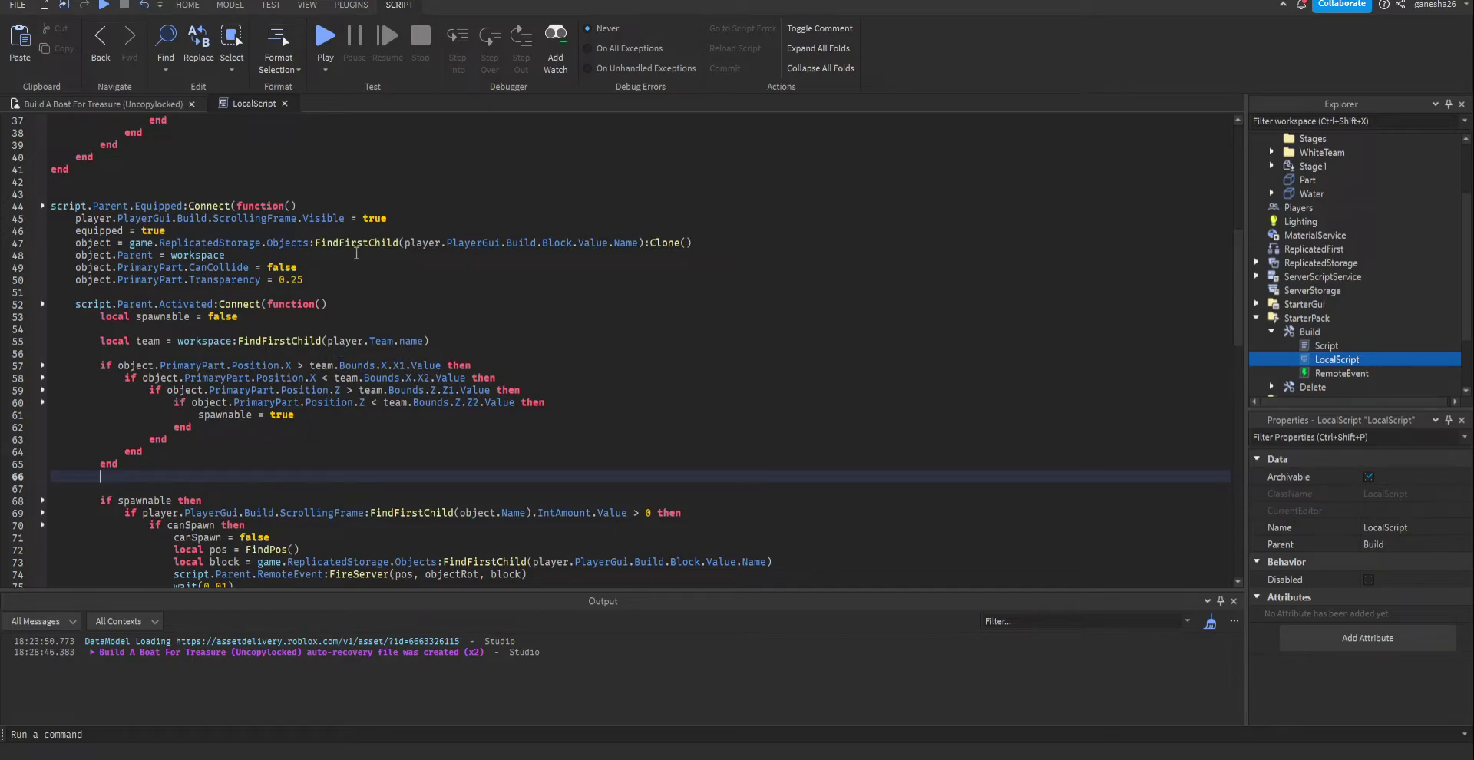
# - Start a playtest and close the Explorer, Properties and Output windows to enlarge the game view
pyautogui.click(332, 44)
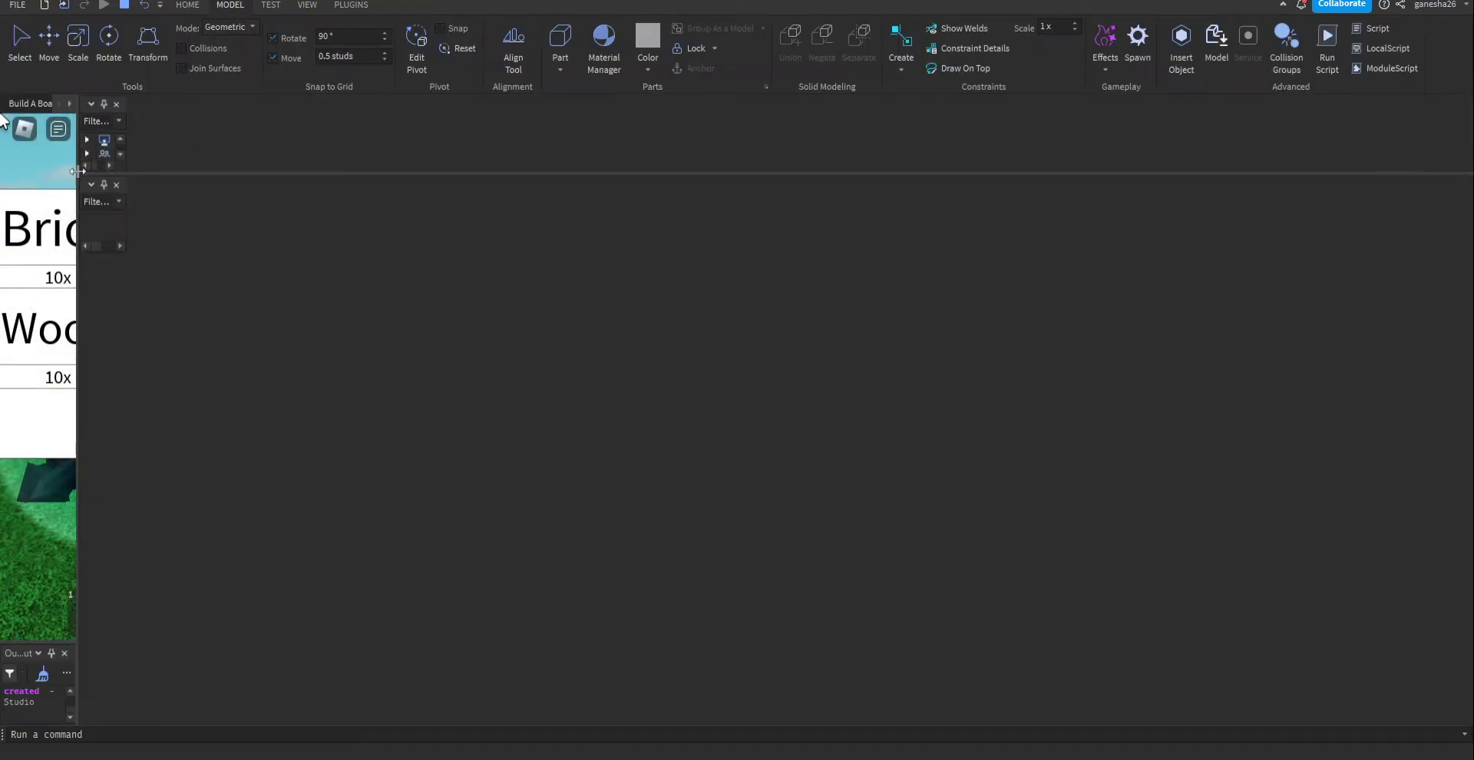
pyautogui.click(116, 104)
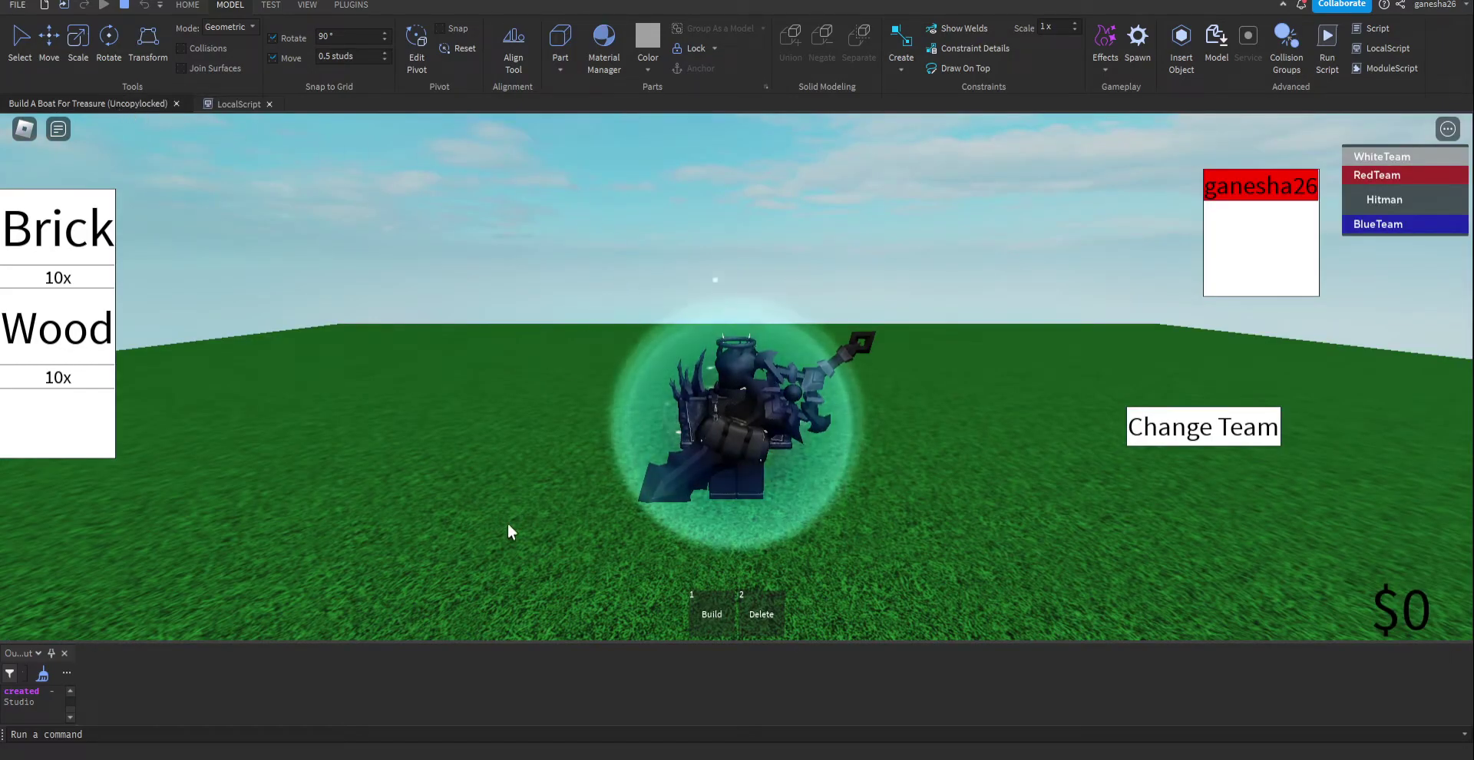
pyautogui.click(64, 654)
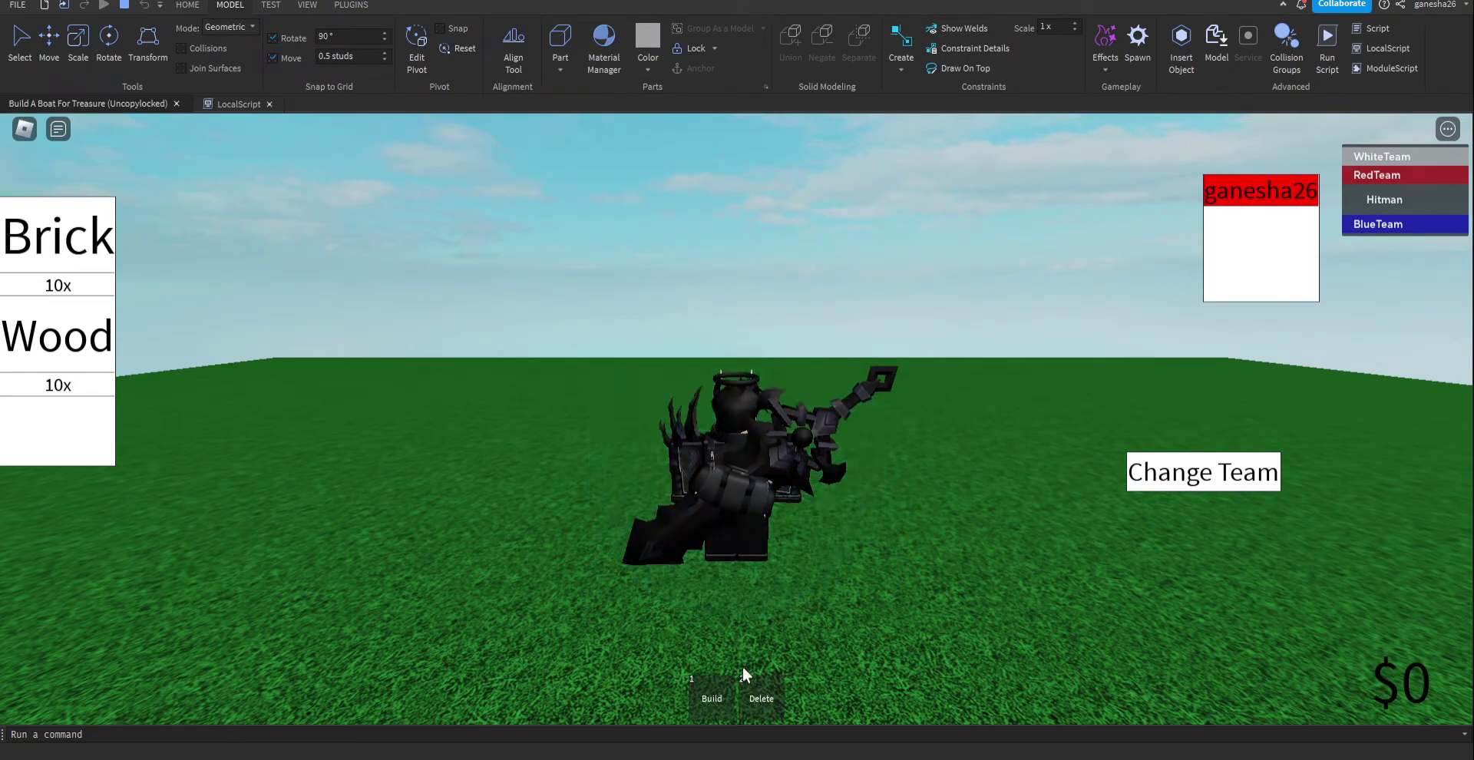
# - Equip the Build tool, test block placement around the red team's area, and stop the playtest
pyautogui.click(714, 698)
pyautogui.scroll(-3, 845, 530)
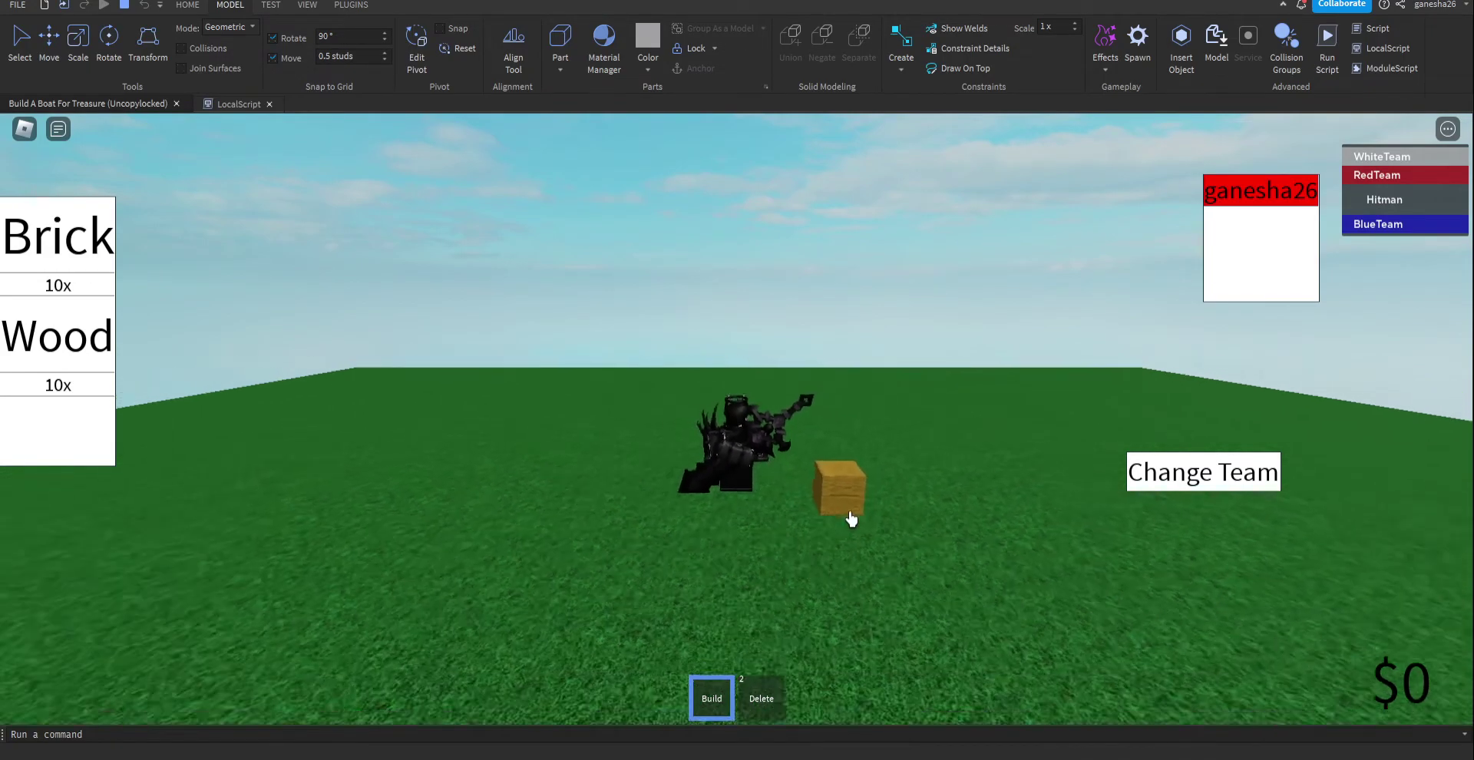
pyautogui.moveTo(851, 519); pyautogui.dragTo(925, 491, button='right')
pyautogui.press('s')
pyautogui.press('s')
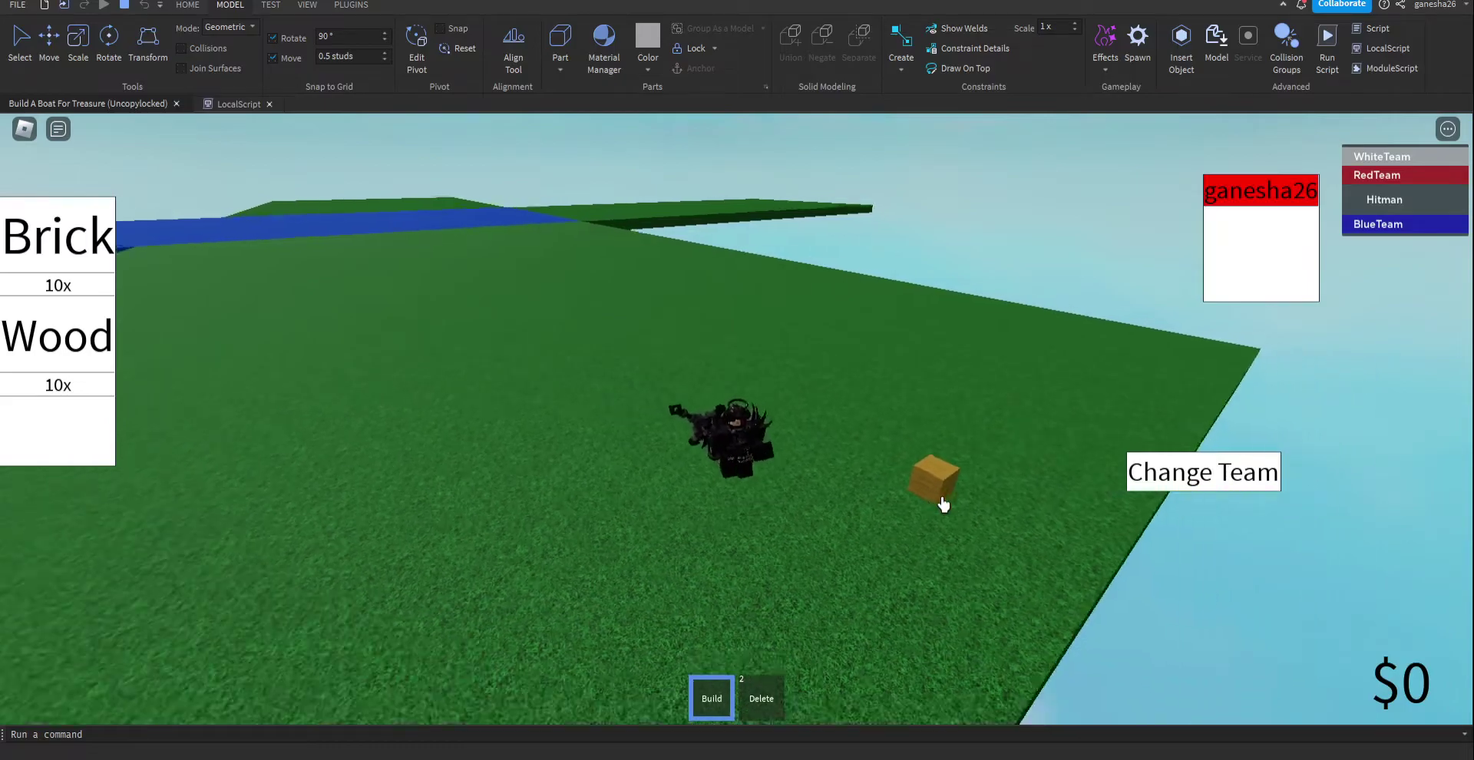
pyautogui.scroll(-2, 941, 502)
pyautogui.press('w')
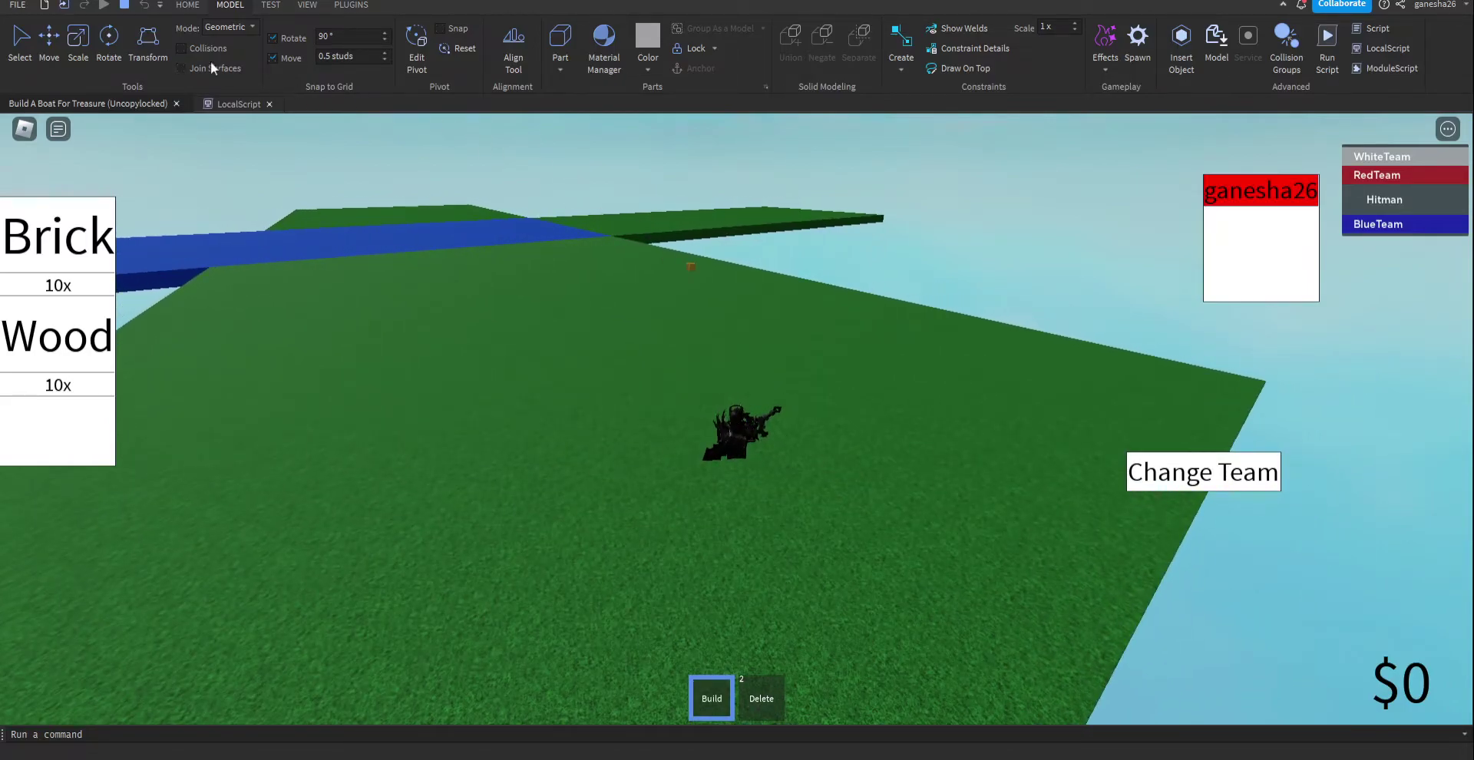
pyautogui.click(127, 10)
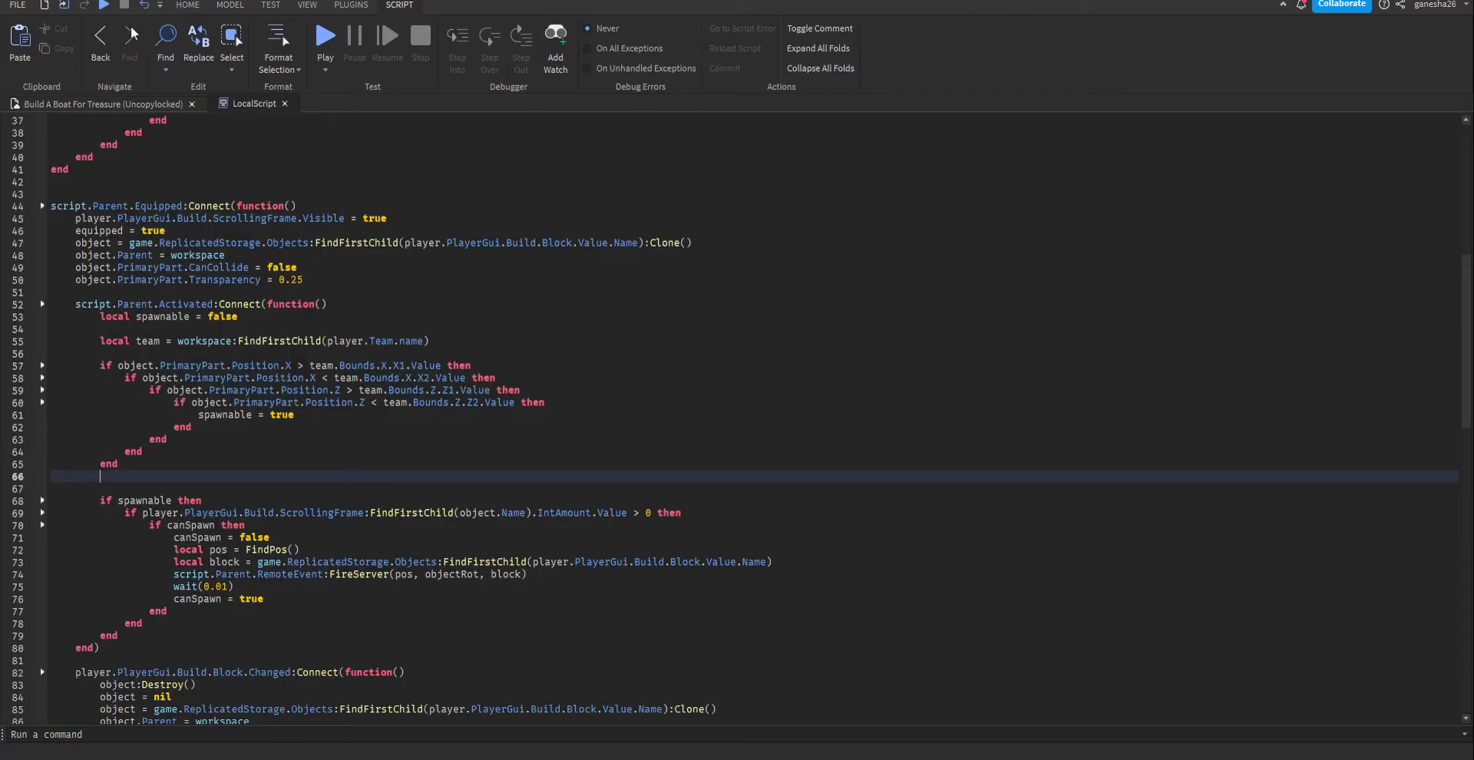
# - Reverse the X comparisons so Position.X is < team.Bounds.X.X1.Value and > team.Bounds.X.X2.Value
pyautogui.click(303, 366)
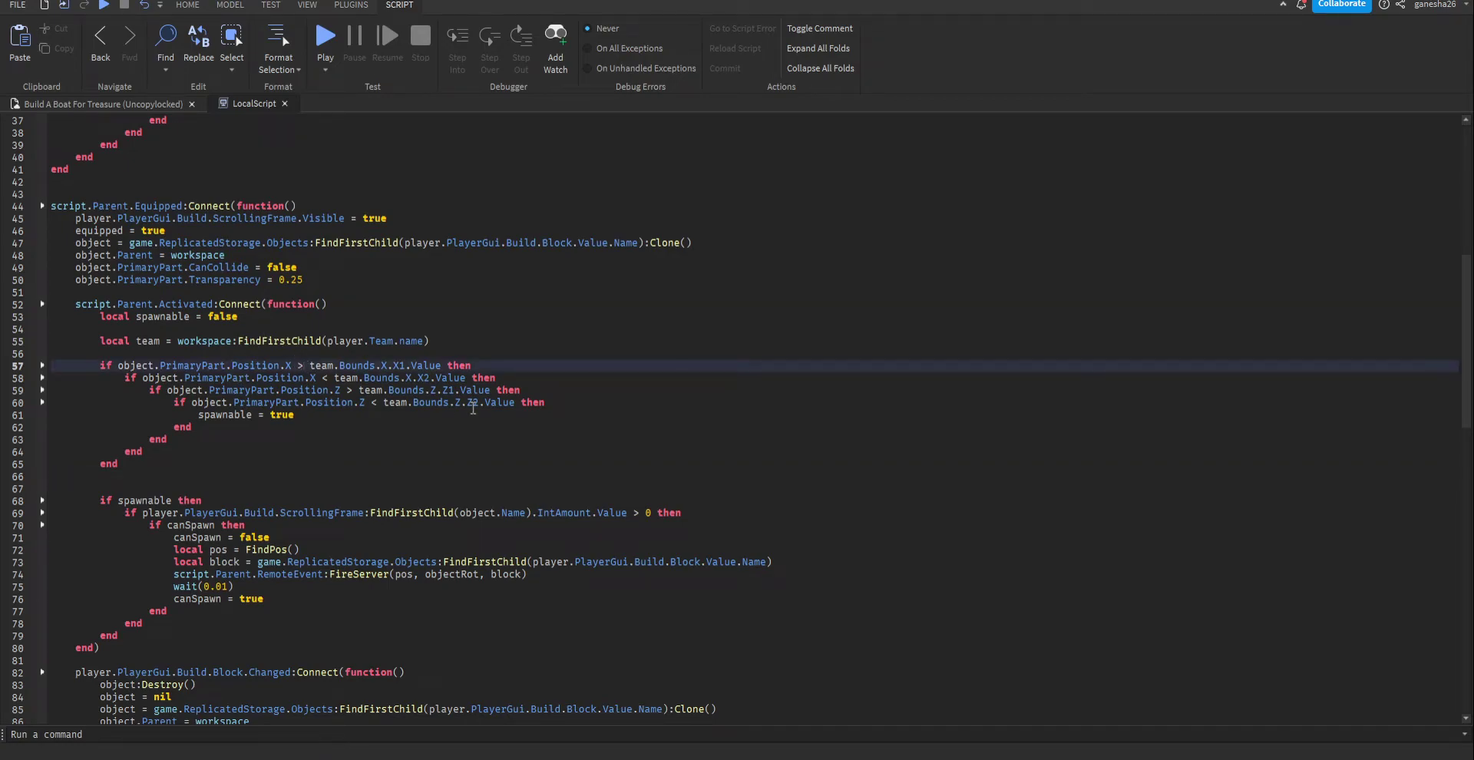
pyautogui.press('BackSpace')
pyautogui.write('<')
pyautogui.click(327, 376)
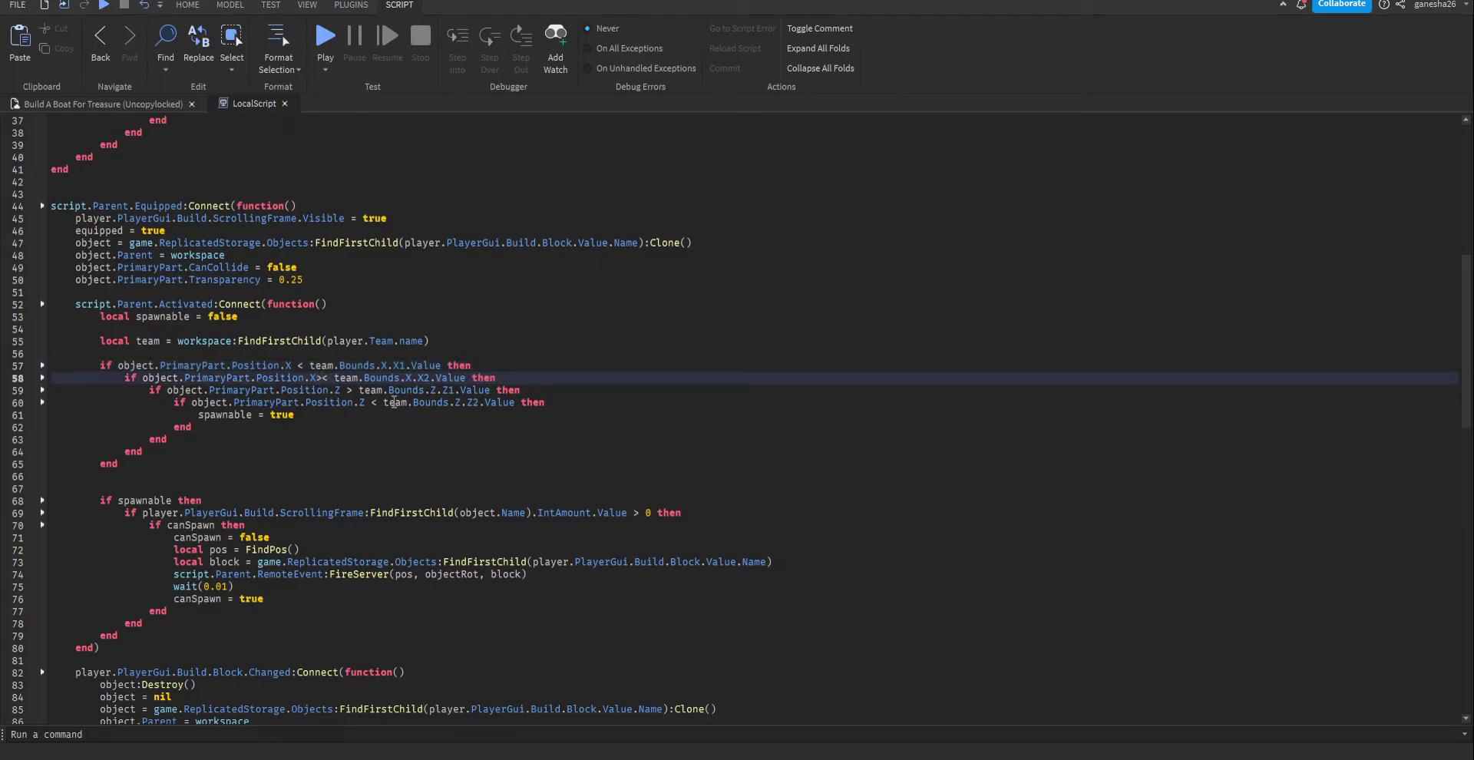
pyautogui.press('BackSpace')
pyautogui.click(333, 378)
pyautogui.press('Left')
pyautogui.press('BackSpace')
pyautogui.write('>')
# - Reverse the Z comparisons so Position.Z is < team.Bounds.Z.Z1.Value and > team.Bounds.Z.Z2.Value
pyautogui.click(354, 390)
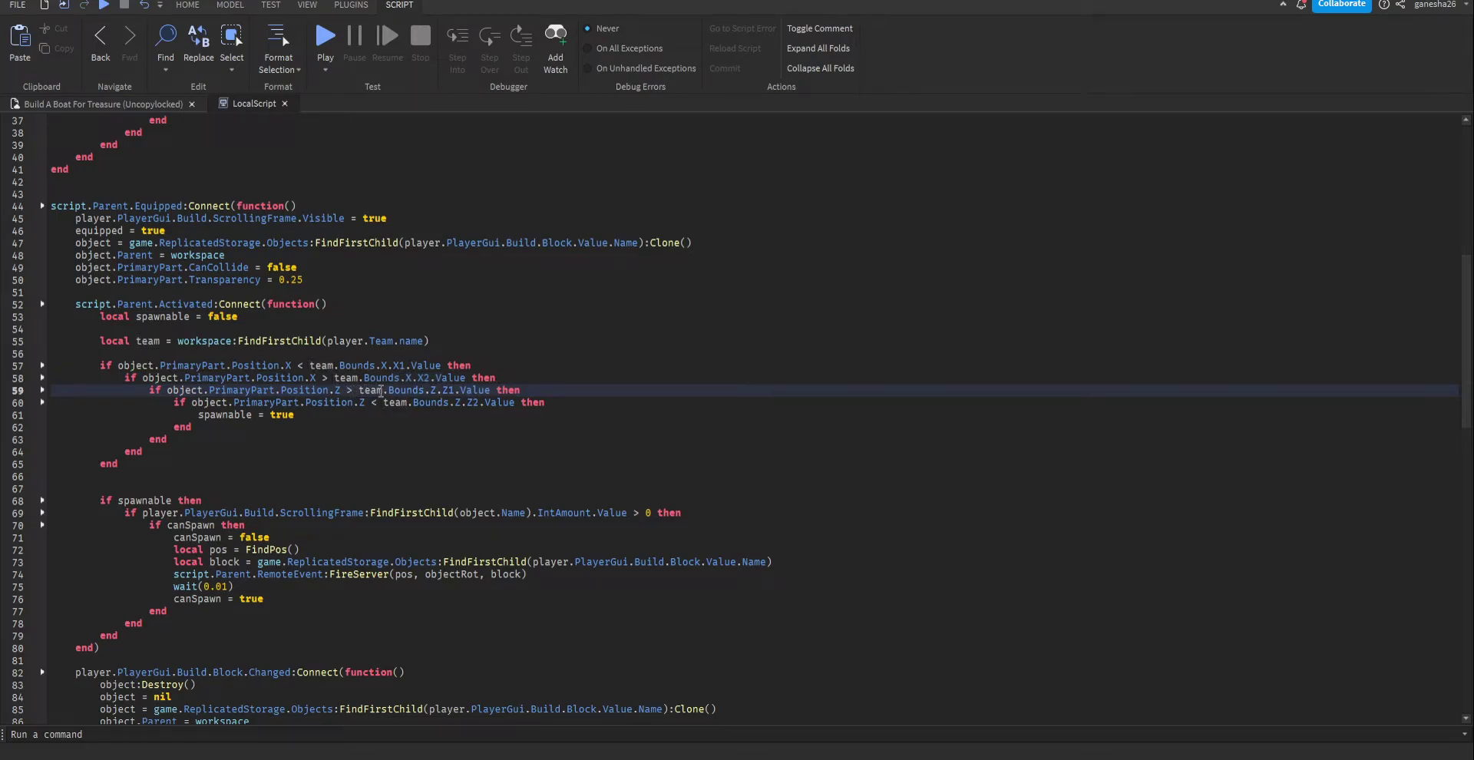
pyautogui.press('BackSpace')
pyautogui.write('<')
pyautogui.click(379, 402)
pyautogui.press('BackSpace')
pyautogui.write('>')
pyautogui.click(474, 357)
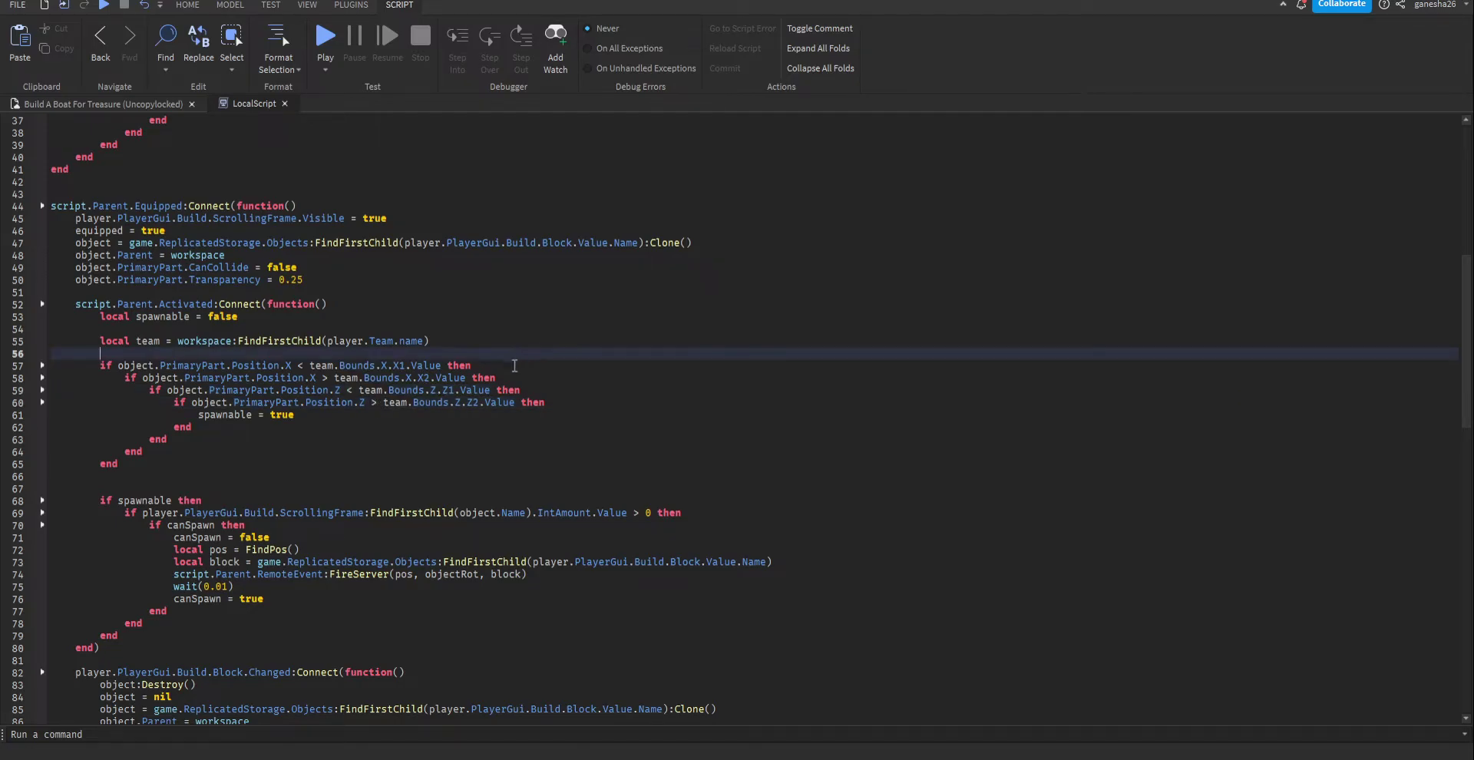
# - Start a playtest, equip the Build tool and look over the blue team's build area
pyautogui.click(338, 36)
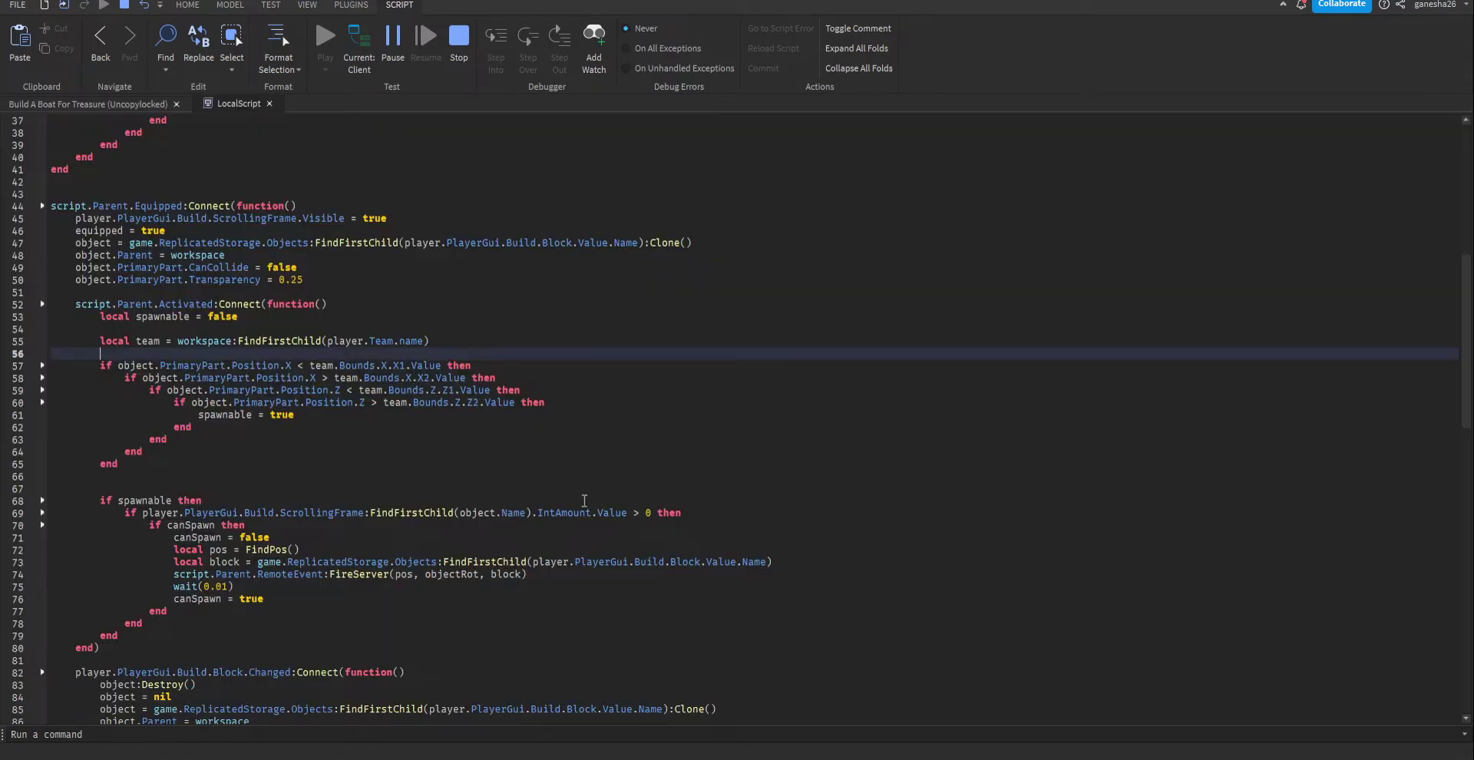
pyautogui.press('1')
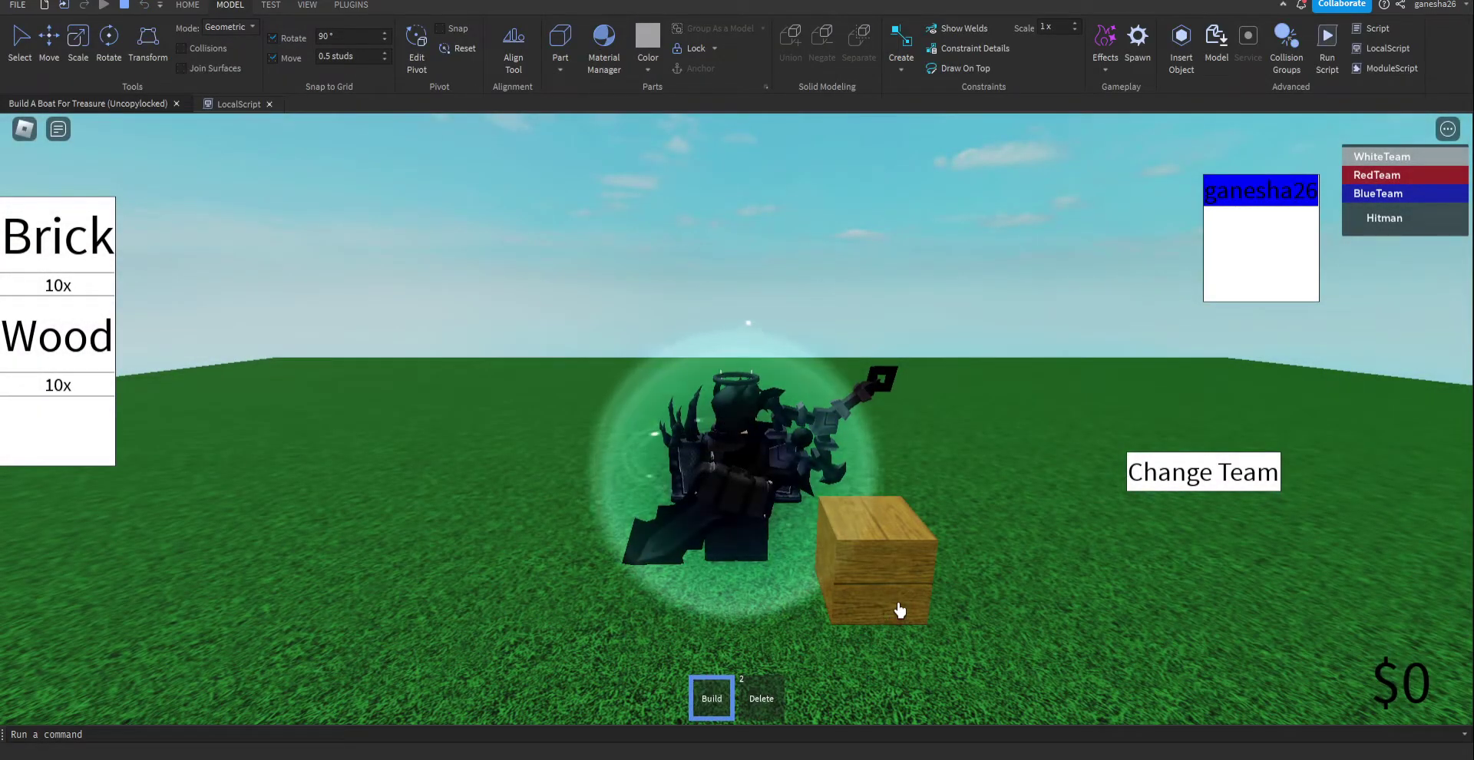
pyautogui.scroll(-10, 1044, 537)
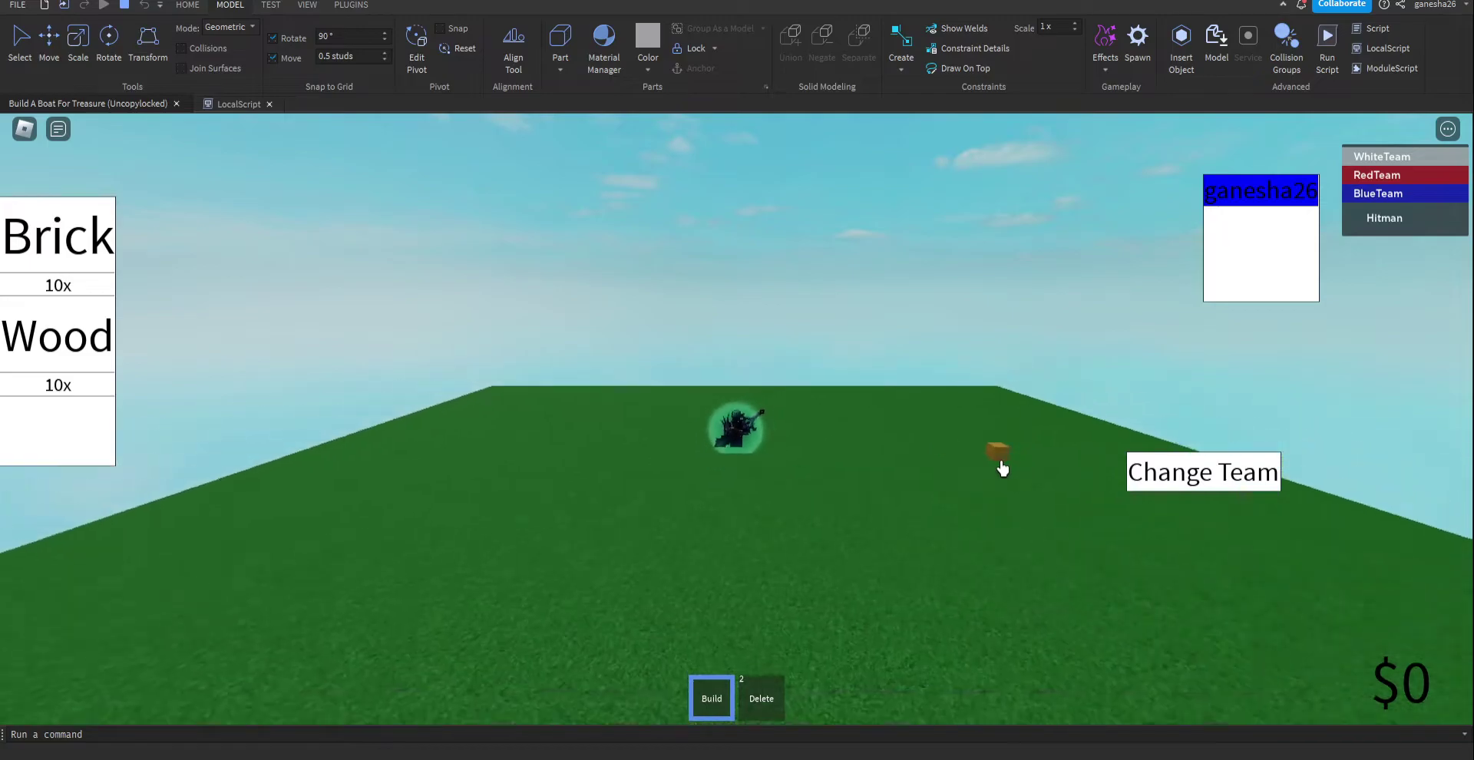
pyautogui.moveTo(1000, 461); pyautogui.dragTo(962, 444, button='right')
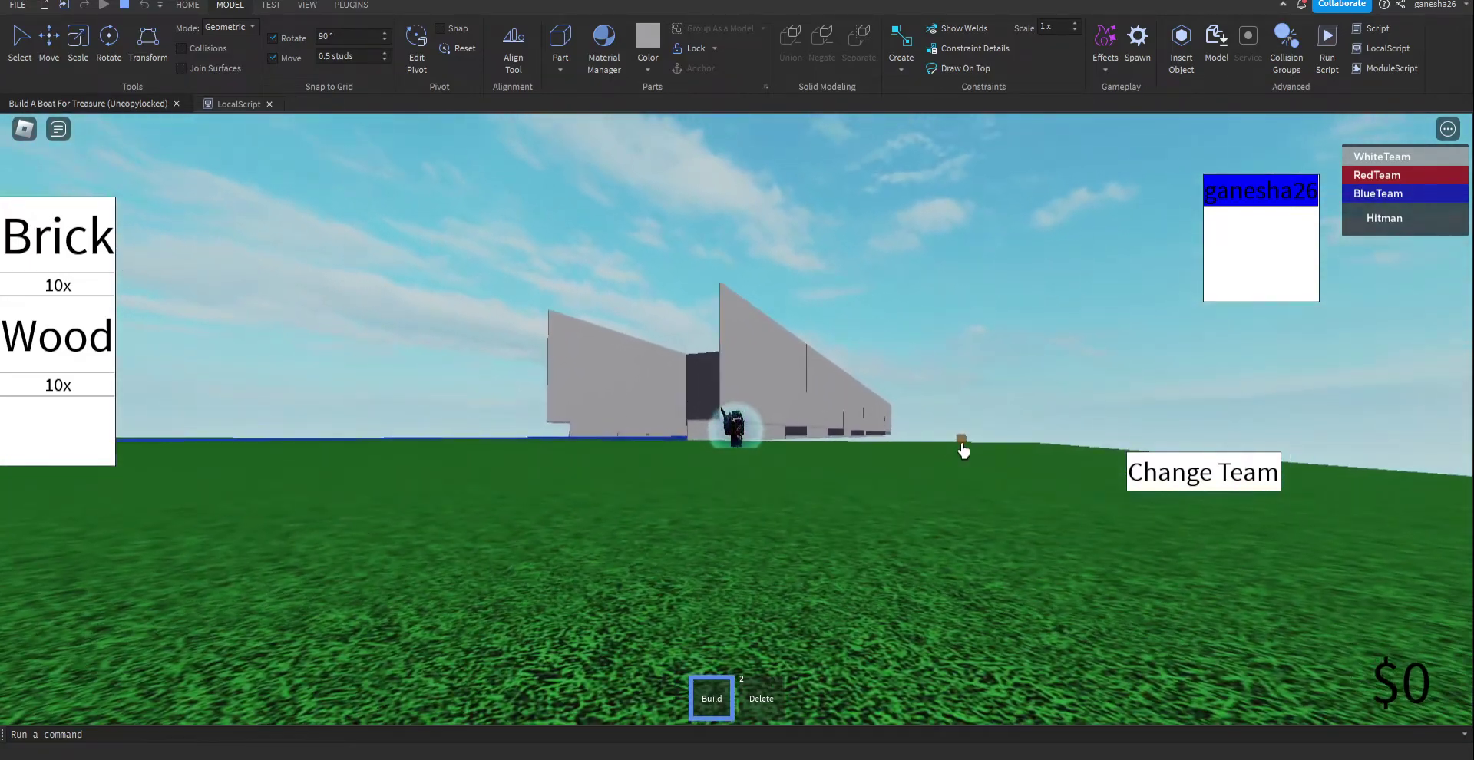
pyautogui.moveTo(868, 517); pyautogui.dragTo(853, 509, button='right')
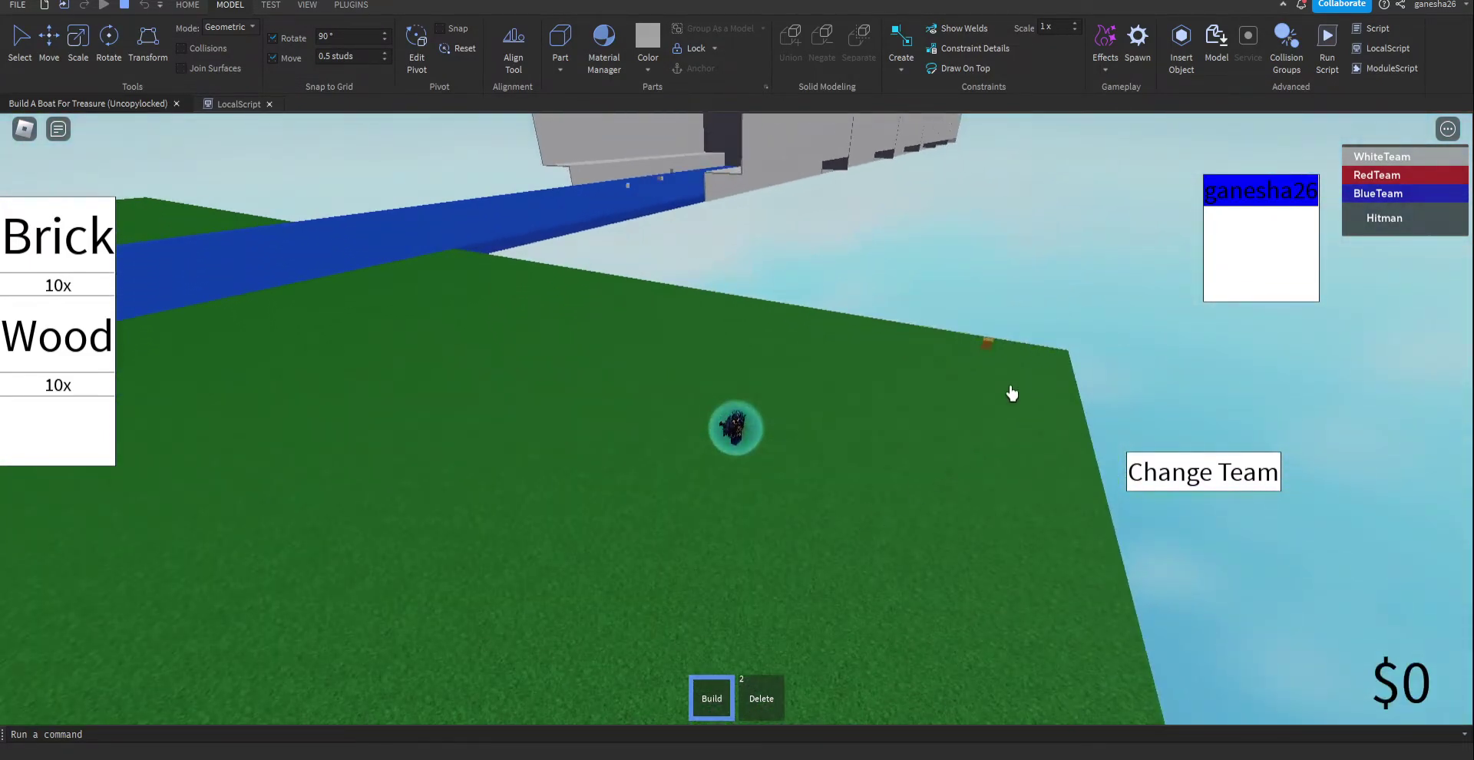
# - Unequip and re-equip the Build tool while checking block placement across the blue team's platform
pyautogui.click(731, 699)
pyautogui.click(730, 699)
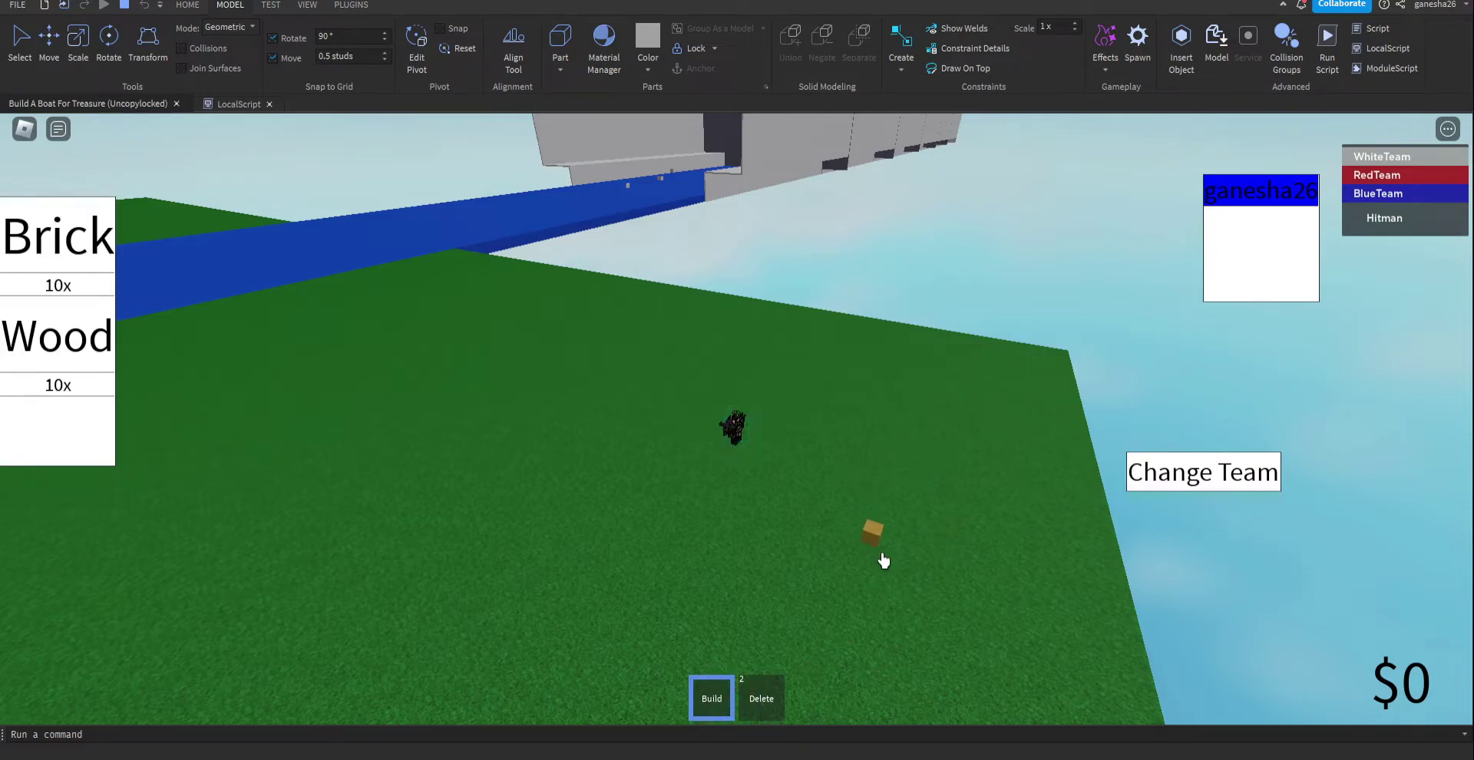
pyautogui.moveTo(964, 461); pyautogui.dragTo(969, 505, button='right')
pyautogui.click(716, 695)
pyautogui.click(696, 708)
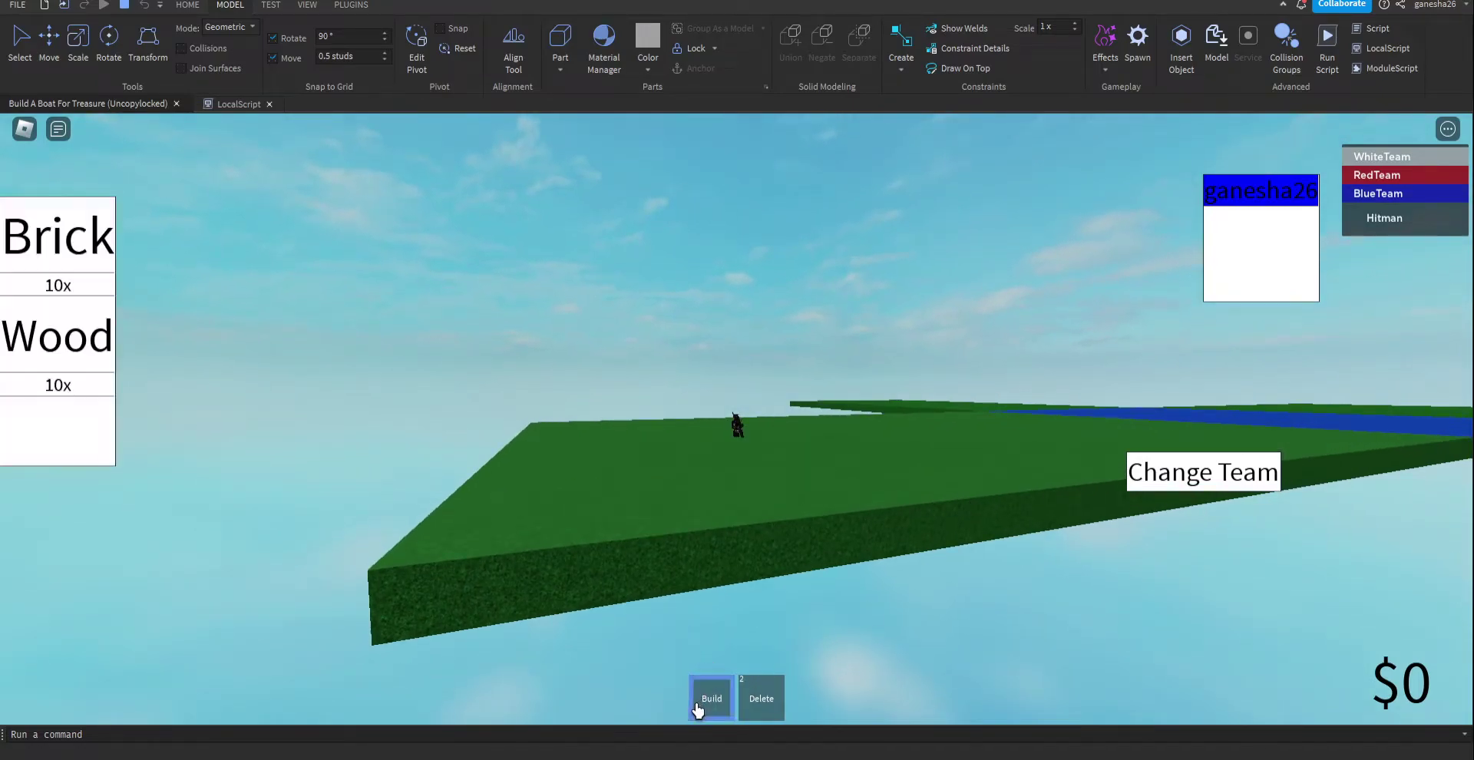
pyautogui.click(725, 697)
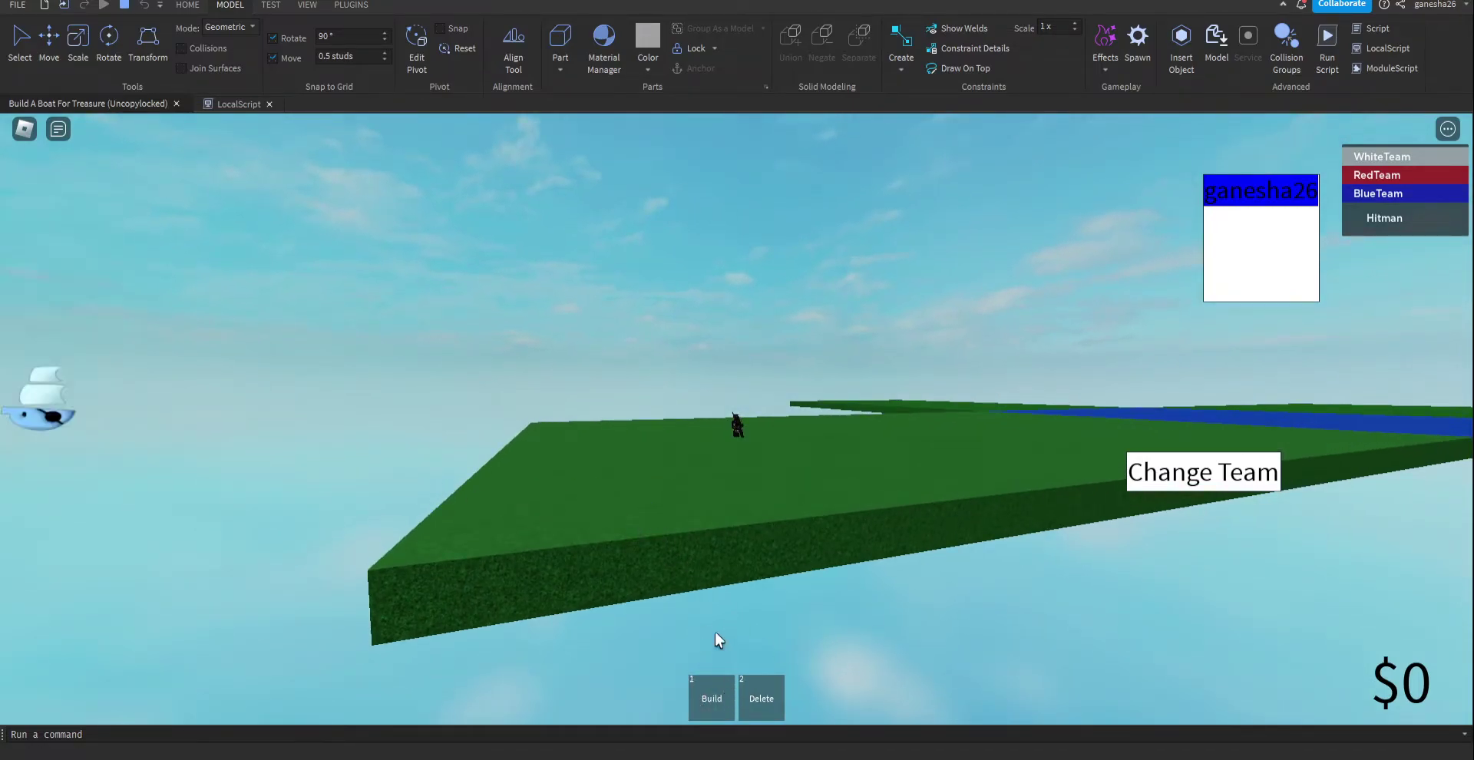
pyautogui.moveTo(707, 561); pyautogui.dragTo(748, 651, button='right')
pyautogui.click(711, 695)
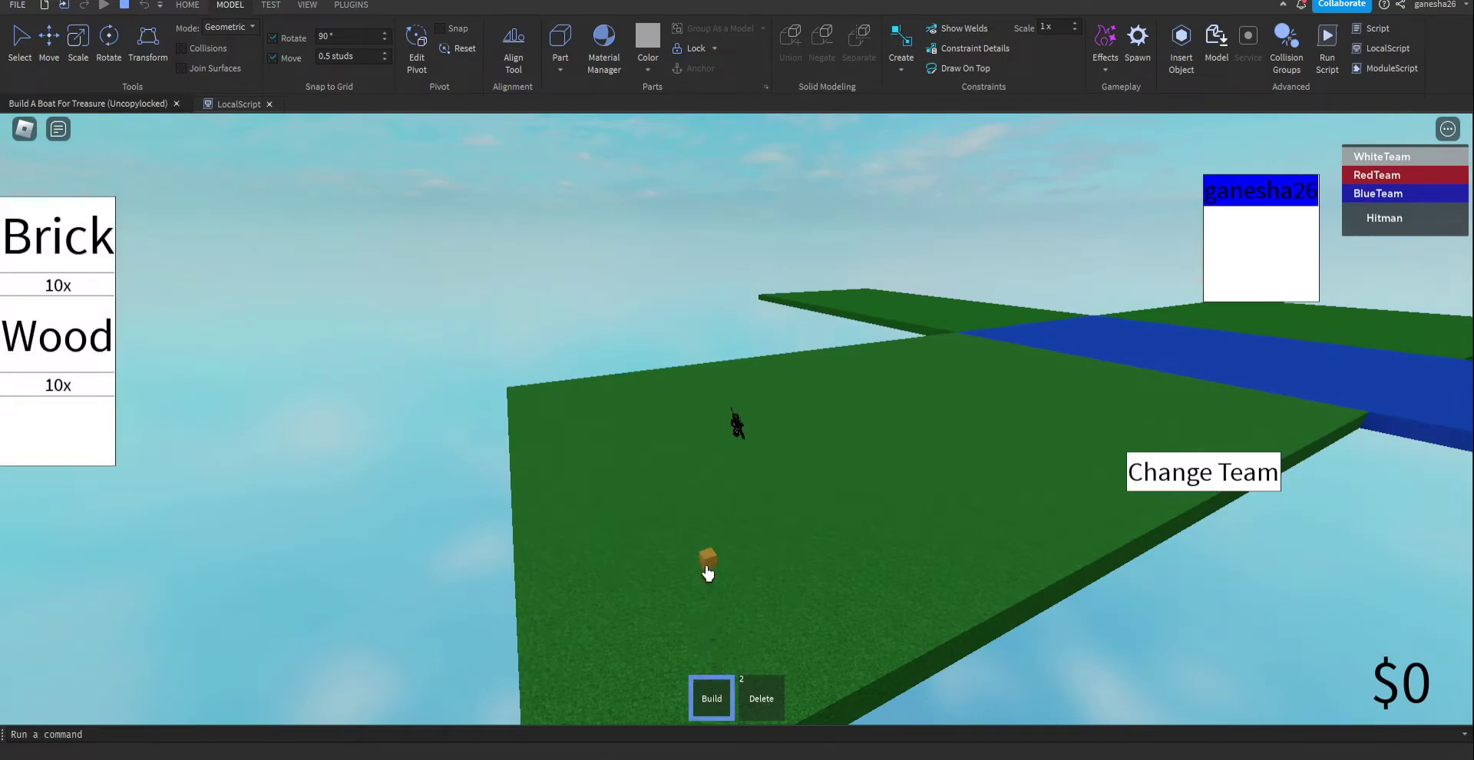
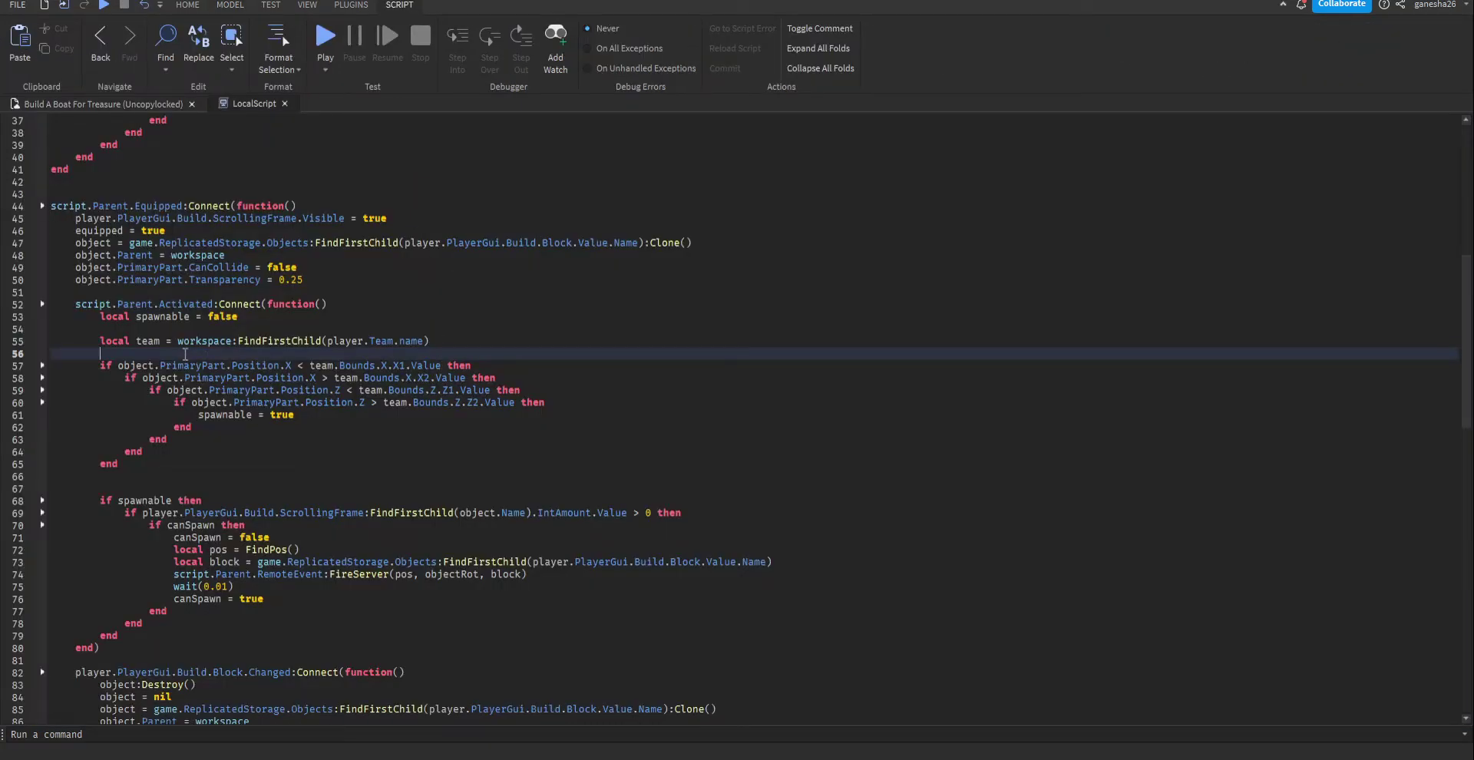
# - Comment out the code from local spawnable = false through if spawnable then, plus the matching end on line 79
pyautogui.moveTo(230, 505); pyautogui.dragTo(100, 318)
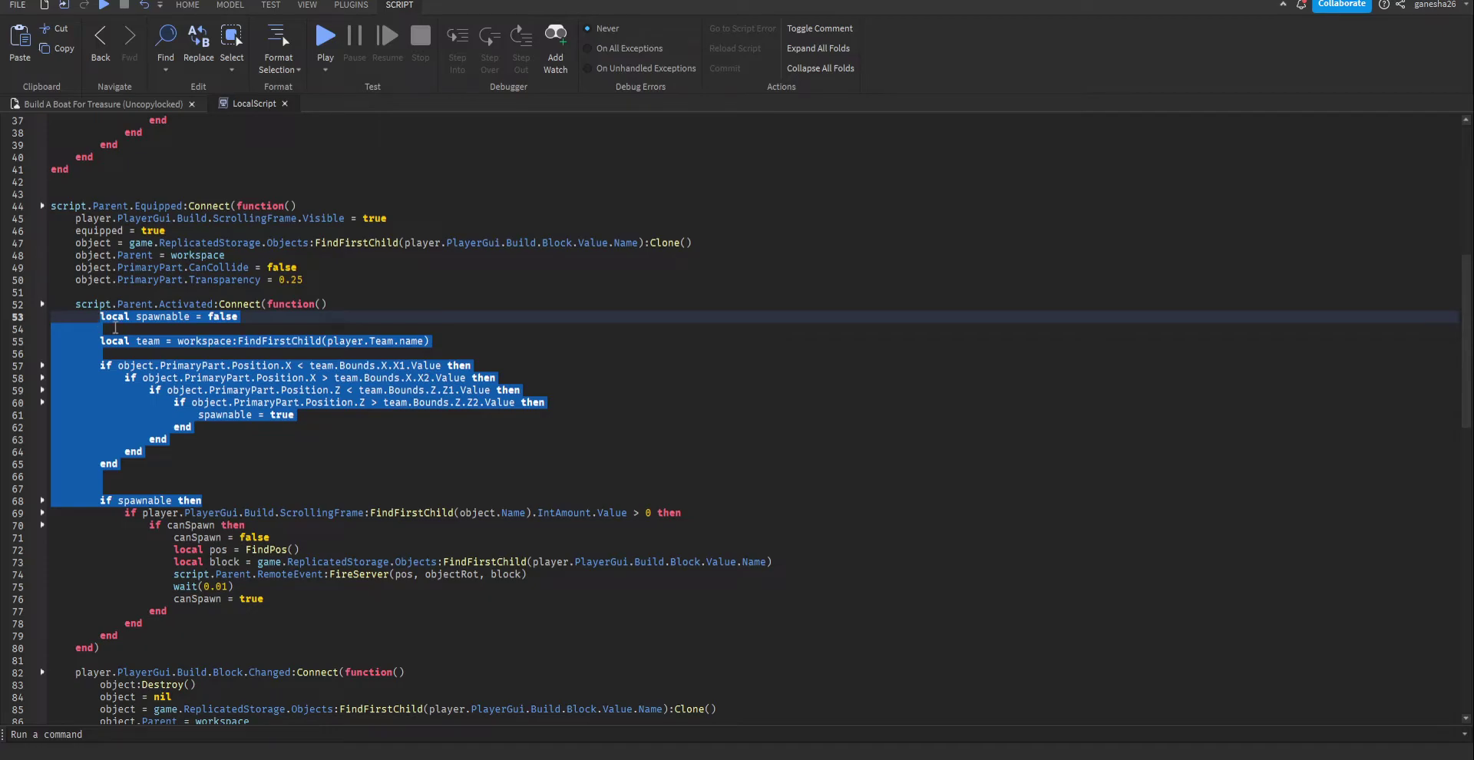
pyautogui.hotkey('ctrl', '/')
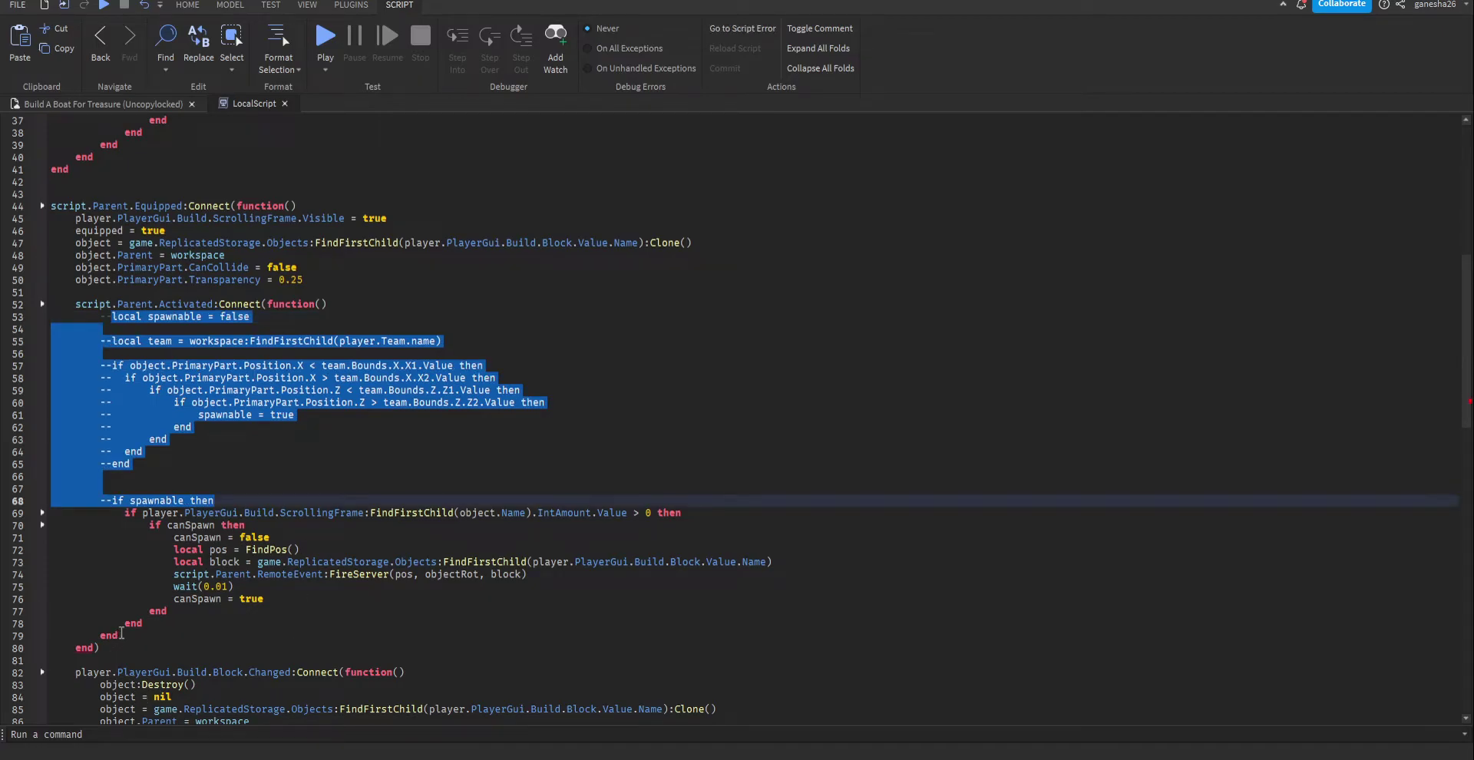
pyautogui.moveTo(122, 636); pyautogui.dragTo(102, 636)
pyautogui.hotkey('ctrl', '/')
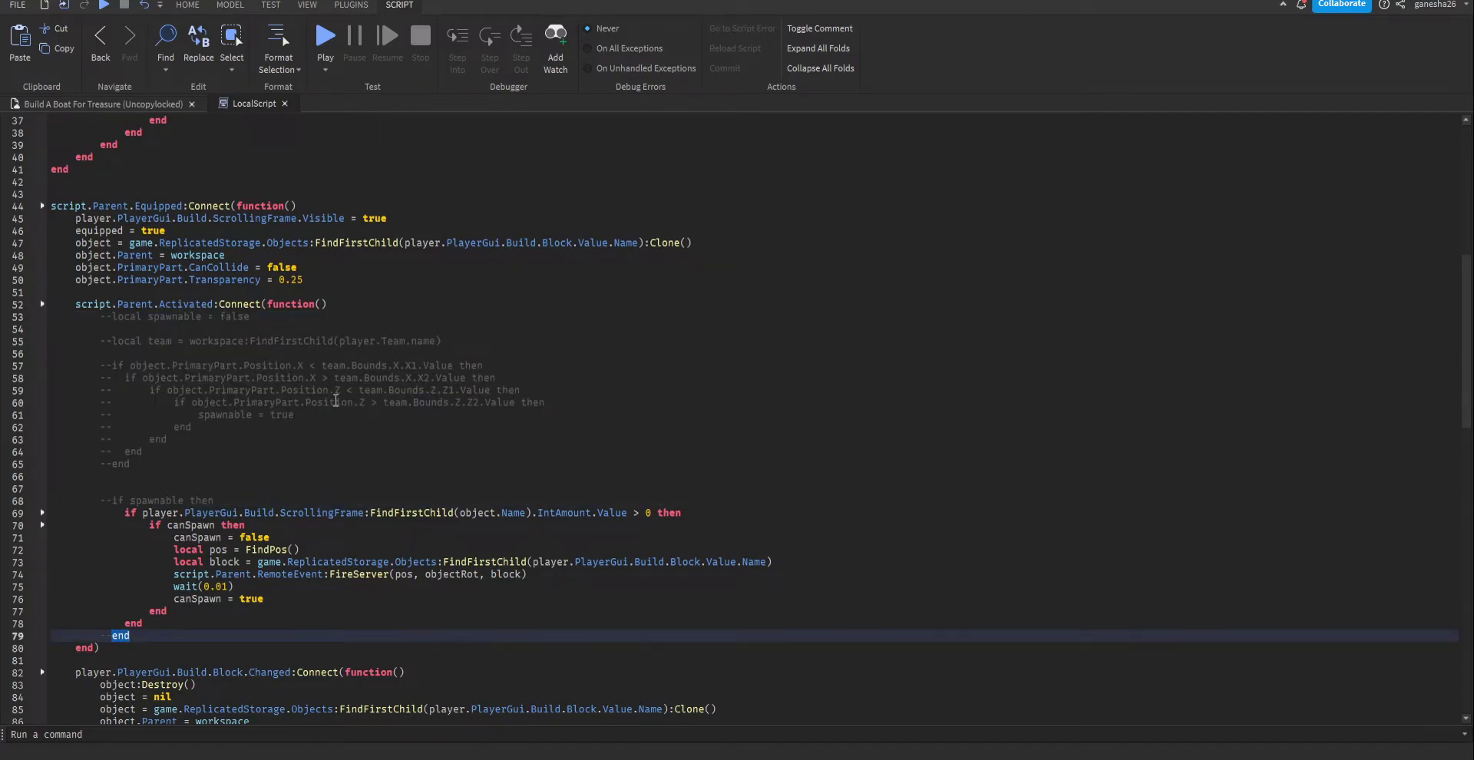
pyautogui.click(333, 415)
# - Playtest the unrestricted Build tool by placing the wood blocks around the red team's area, and stop the playtest
pyautogui.click(324, 36)
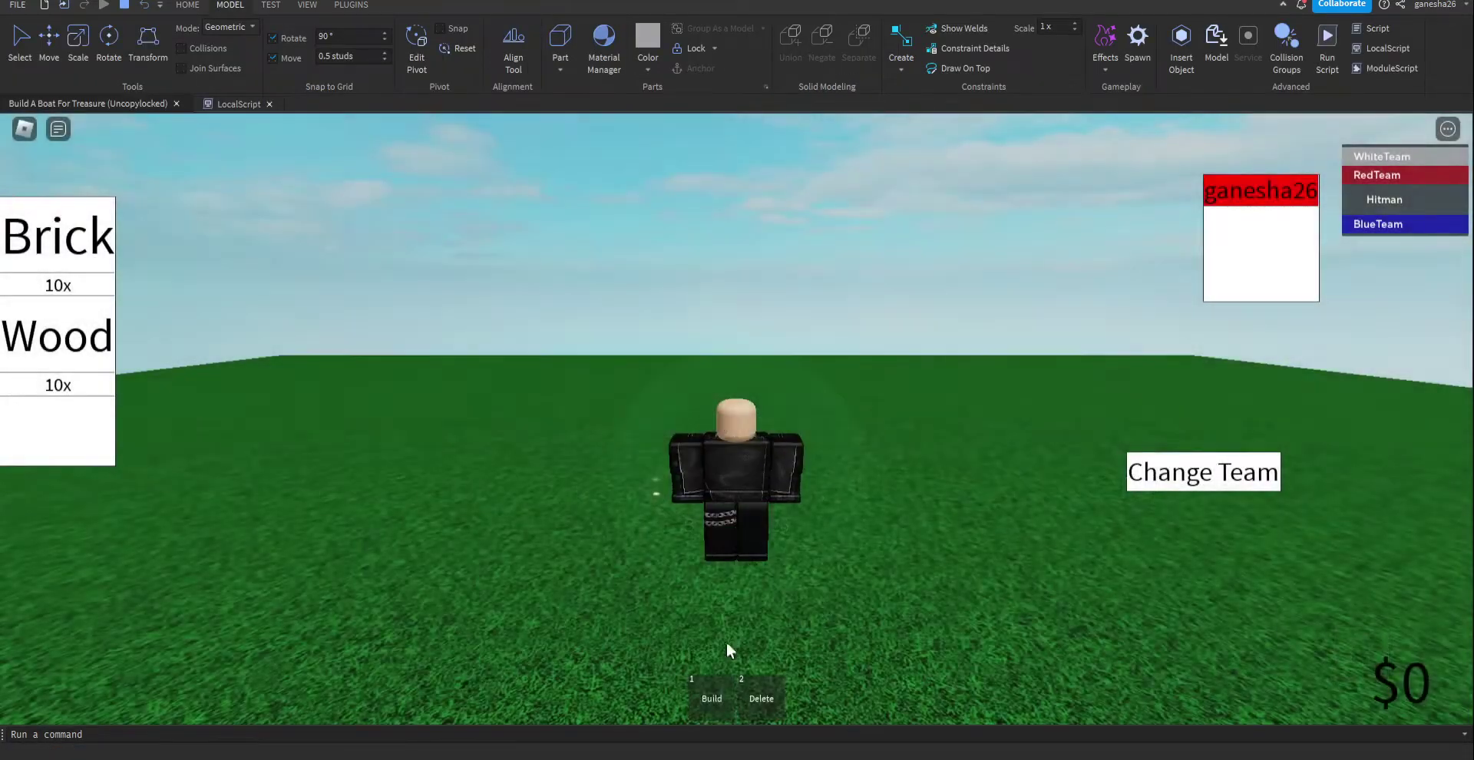
pyautogui.click(722, 695)
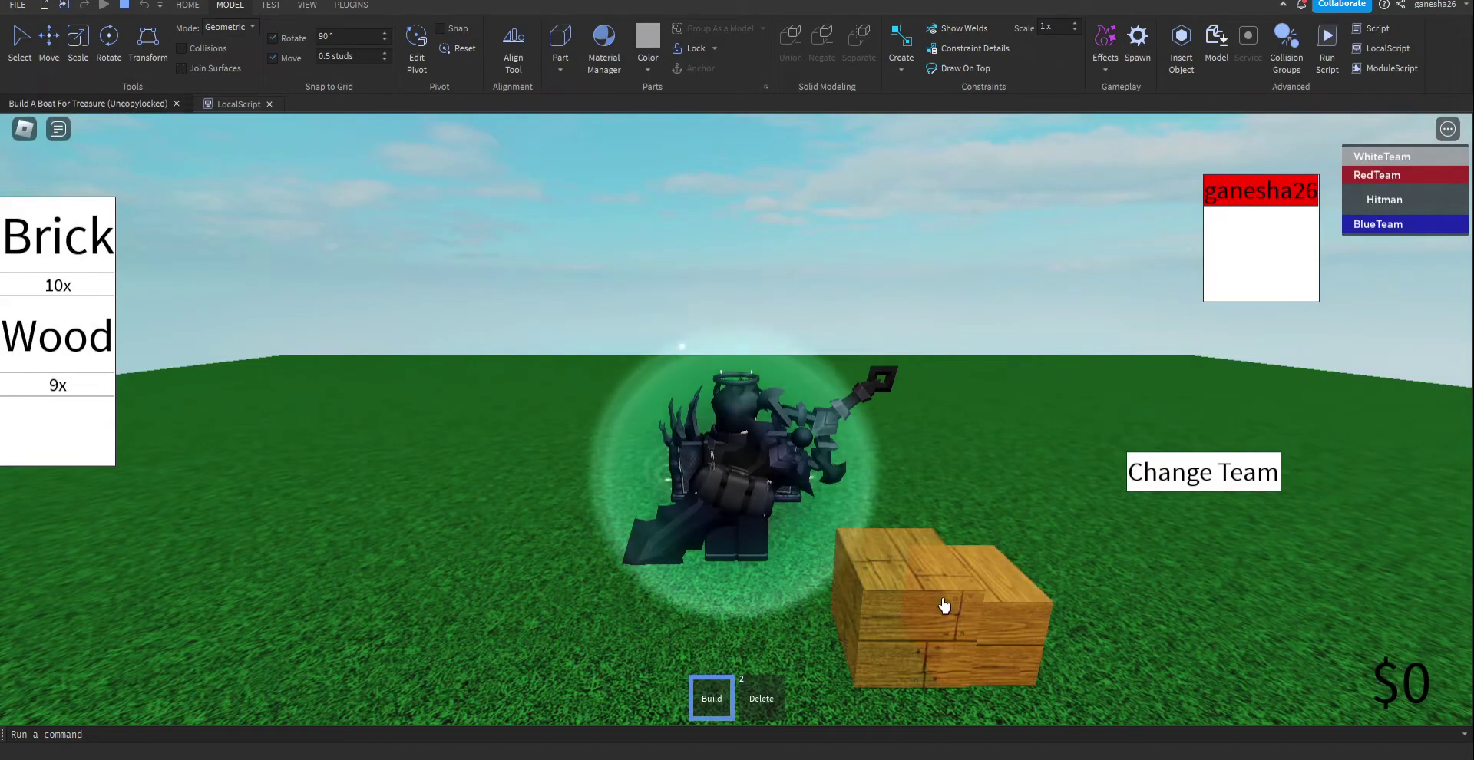
pyautogui.scroll(-1, 1032, 552)
pyautogui.click(1036, 552)
pyautogui.click(1036, 553)
pyautogui.click(1036, 552)
pyautogui.click(1036, 552)
pyautogui.click(1036, 552)
pyautogui.click(1036, 552)
pyautogui.click(1036, 552)
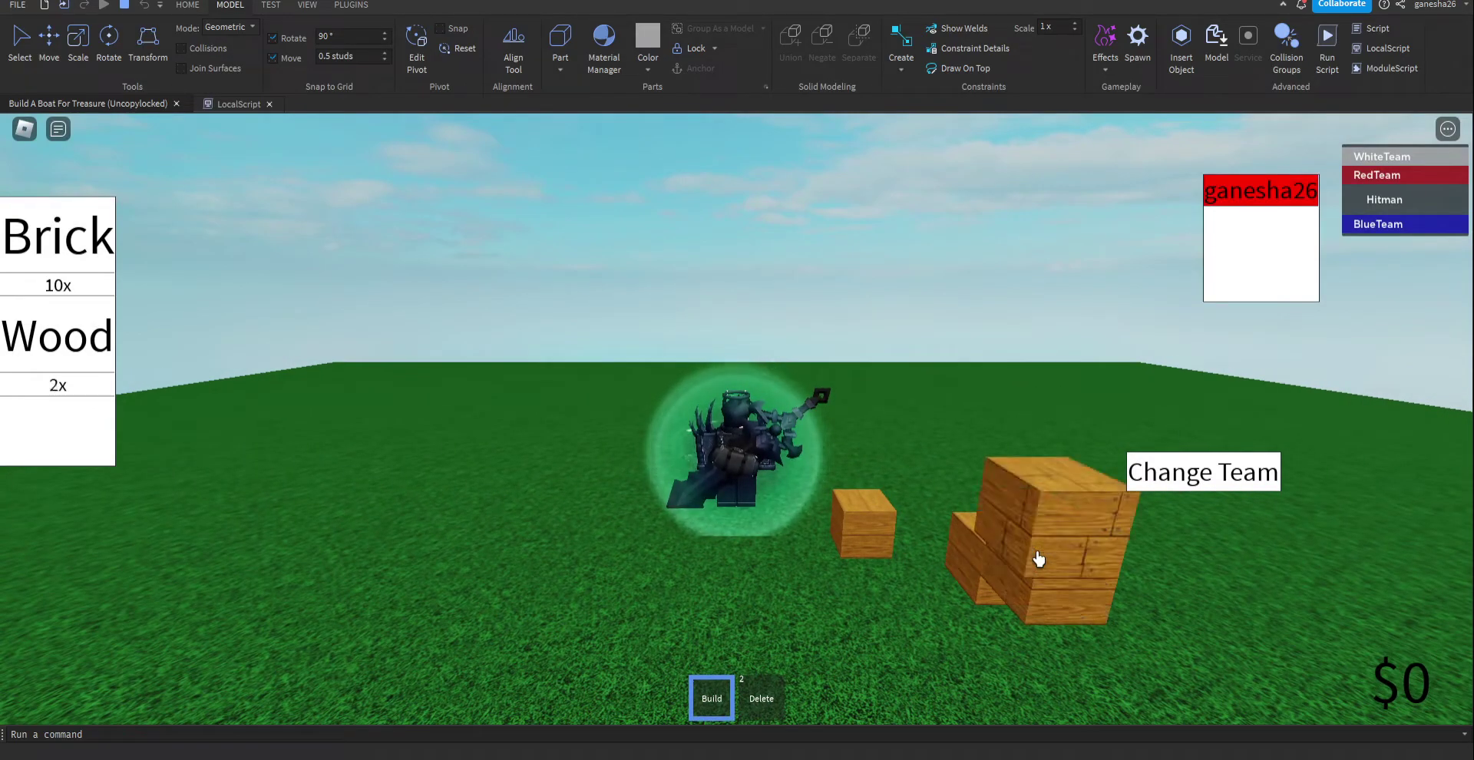
pyautogui.click(1038, 559)
pyautogui.scroll(-2, 1037, 559)
pyautogui.click(1037, 559)
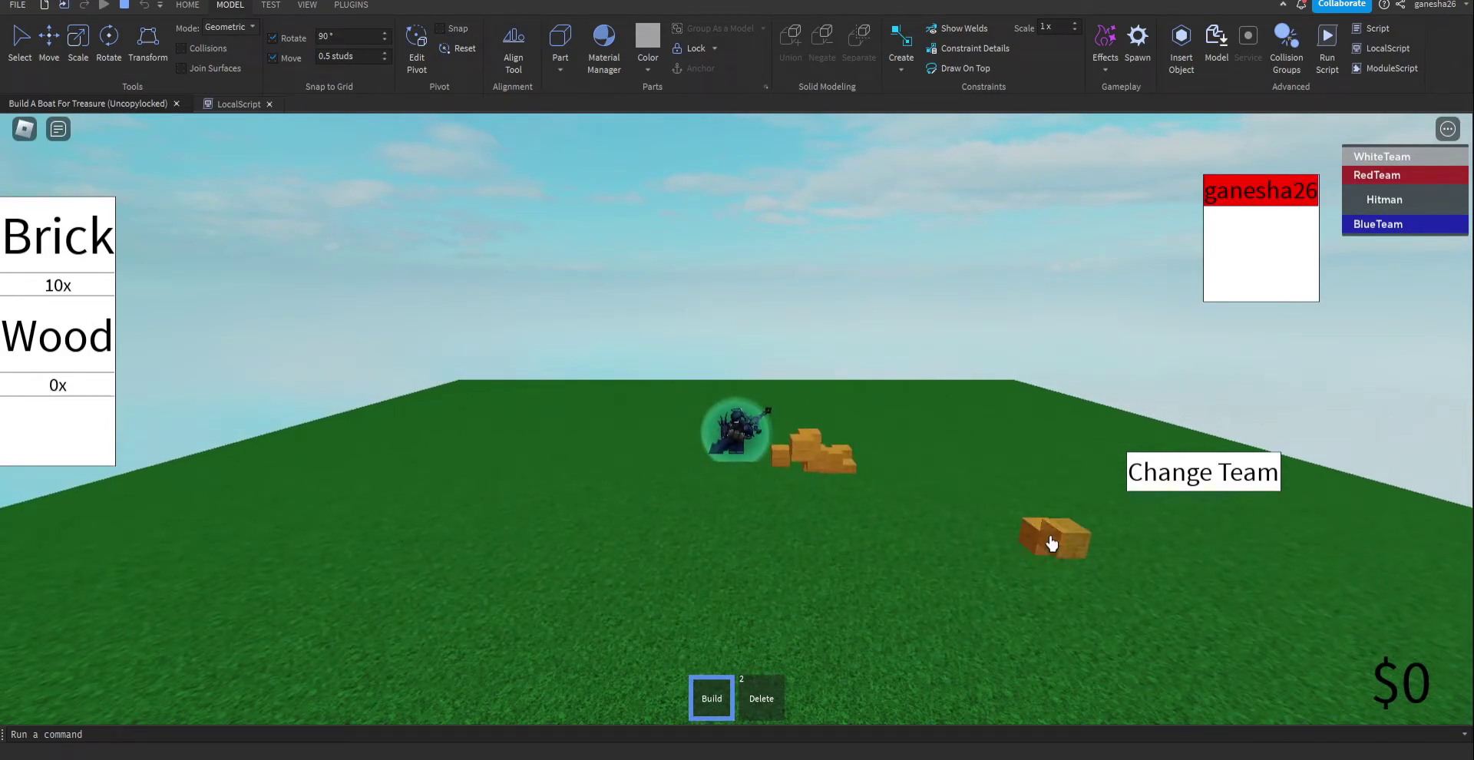
pyautogui.click(123, 6)
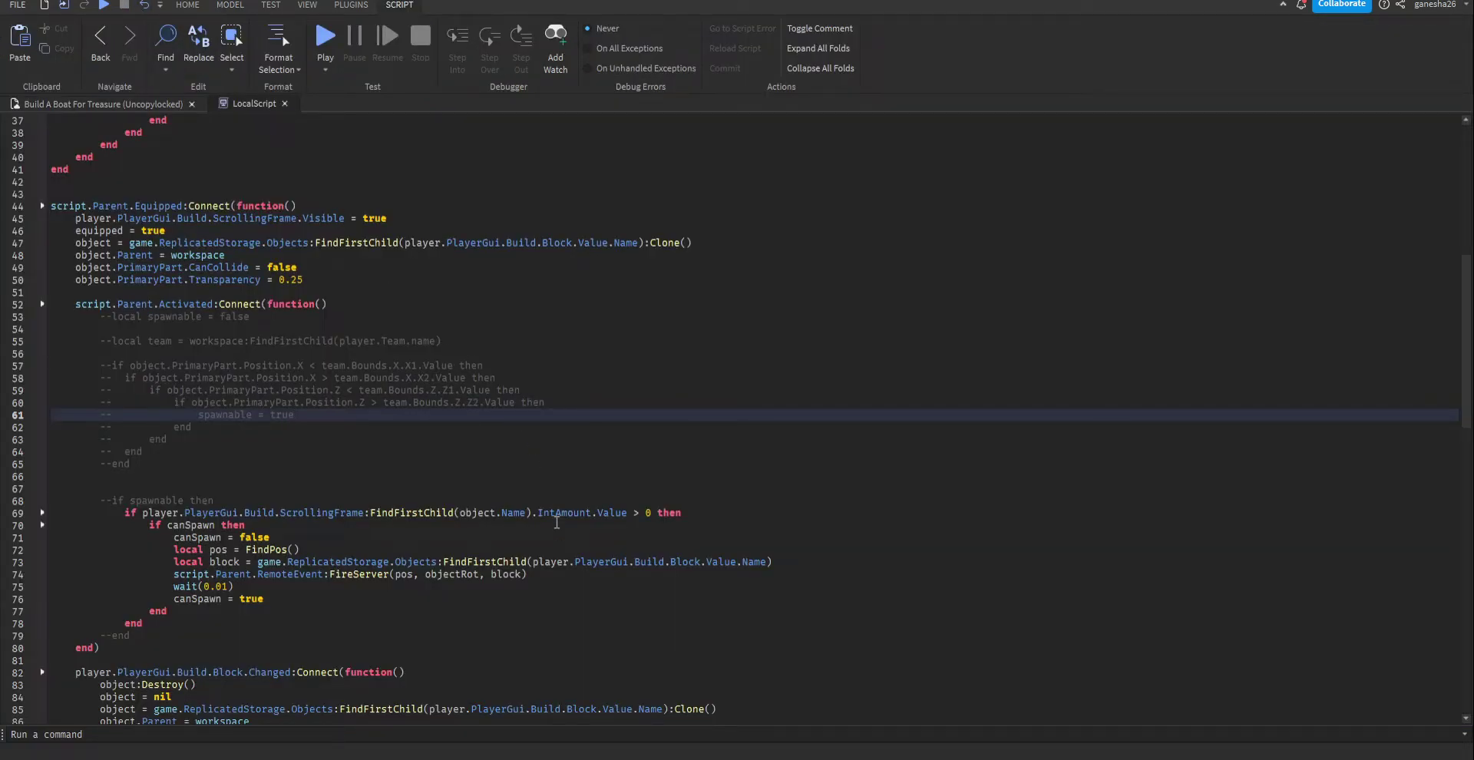
# - Undo the commenting-out of the team bounds check and its closing end
pyautogui.click(270, 443)
pyautogui.hotkey('ctrl', 'z')
pyautogui.hotkey('ctrl', 'z')
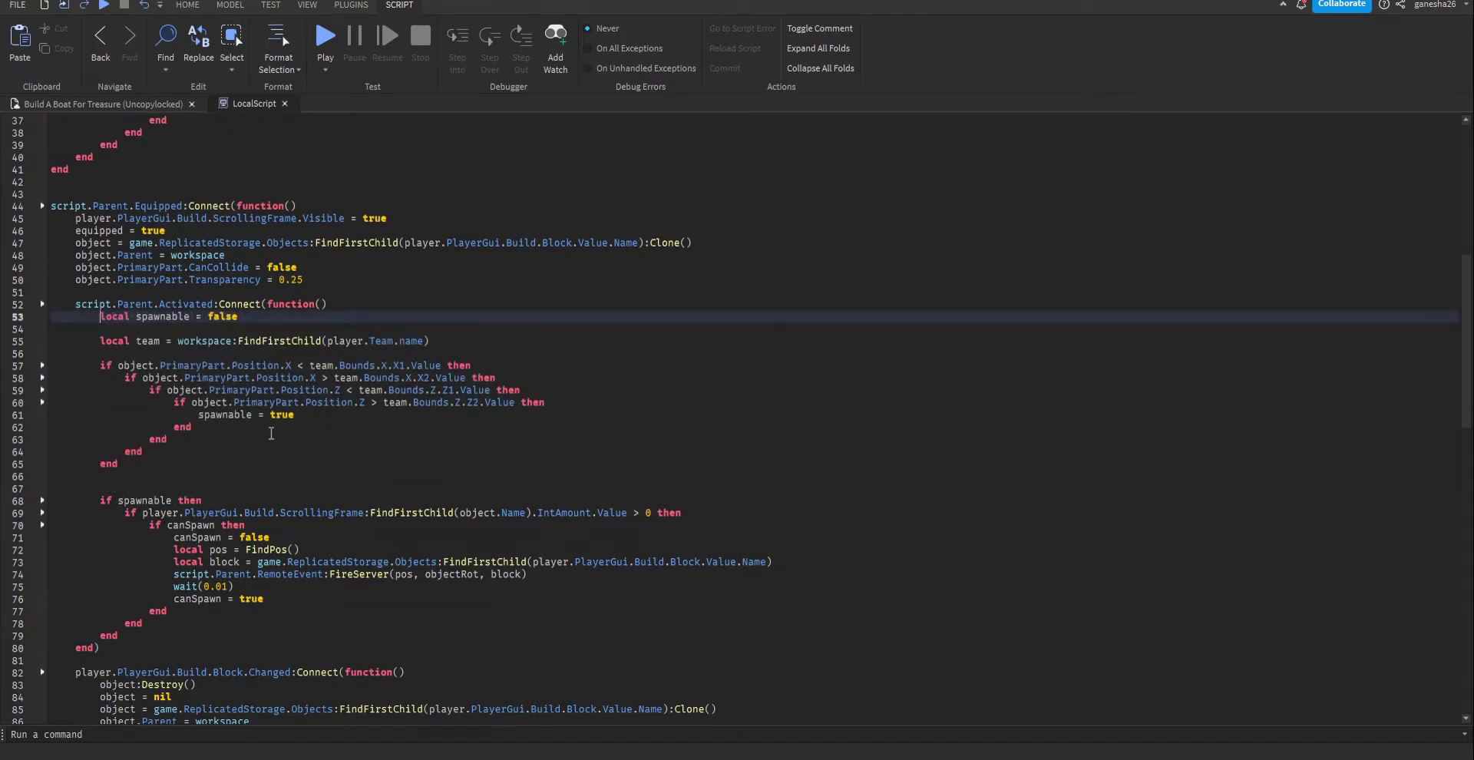
# - Start a playtest and equip the Build tool to check block placement in the white team's area
pyautogui.click(325, 47)
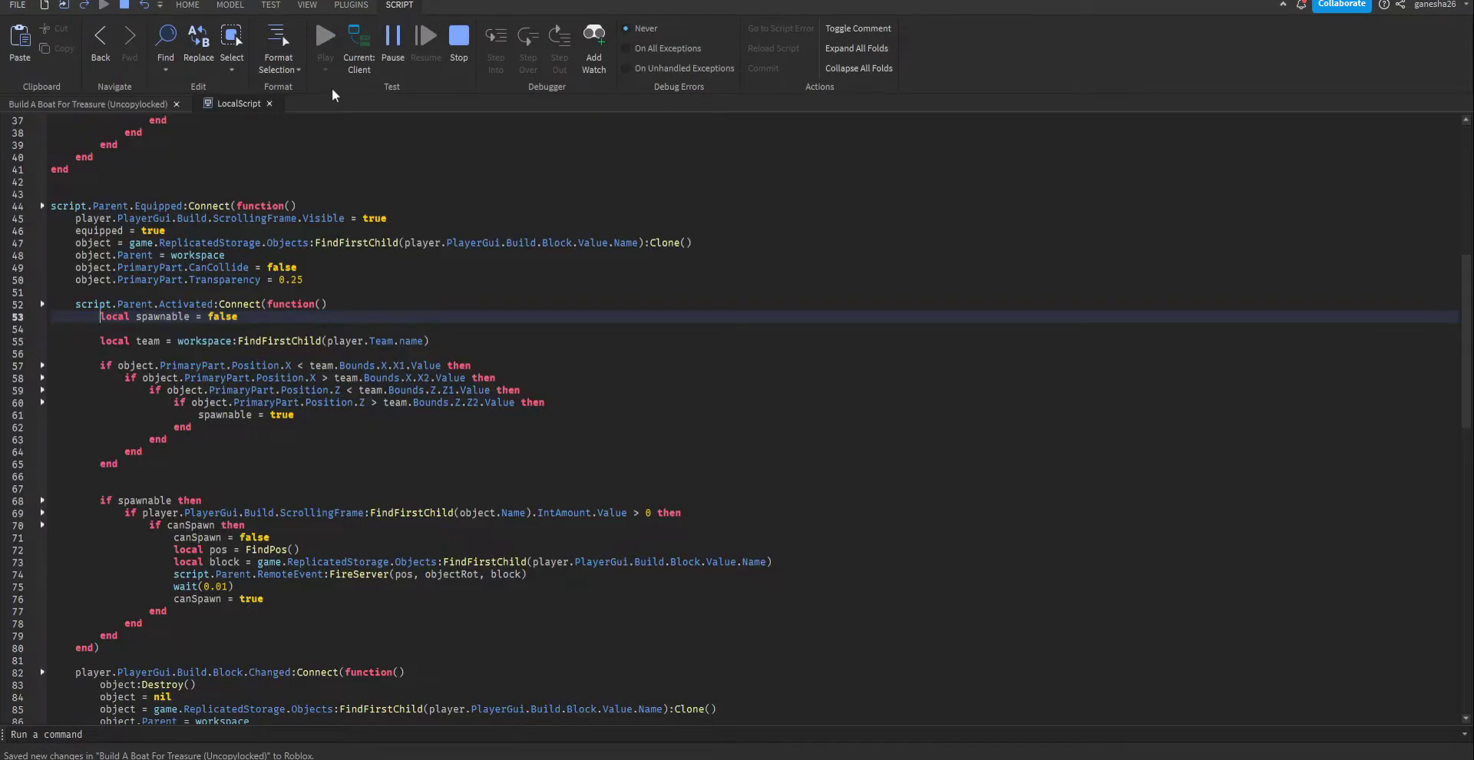
pyautogui.scroll(-5, 734, 579)
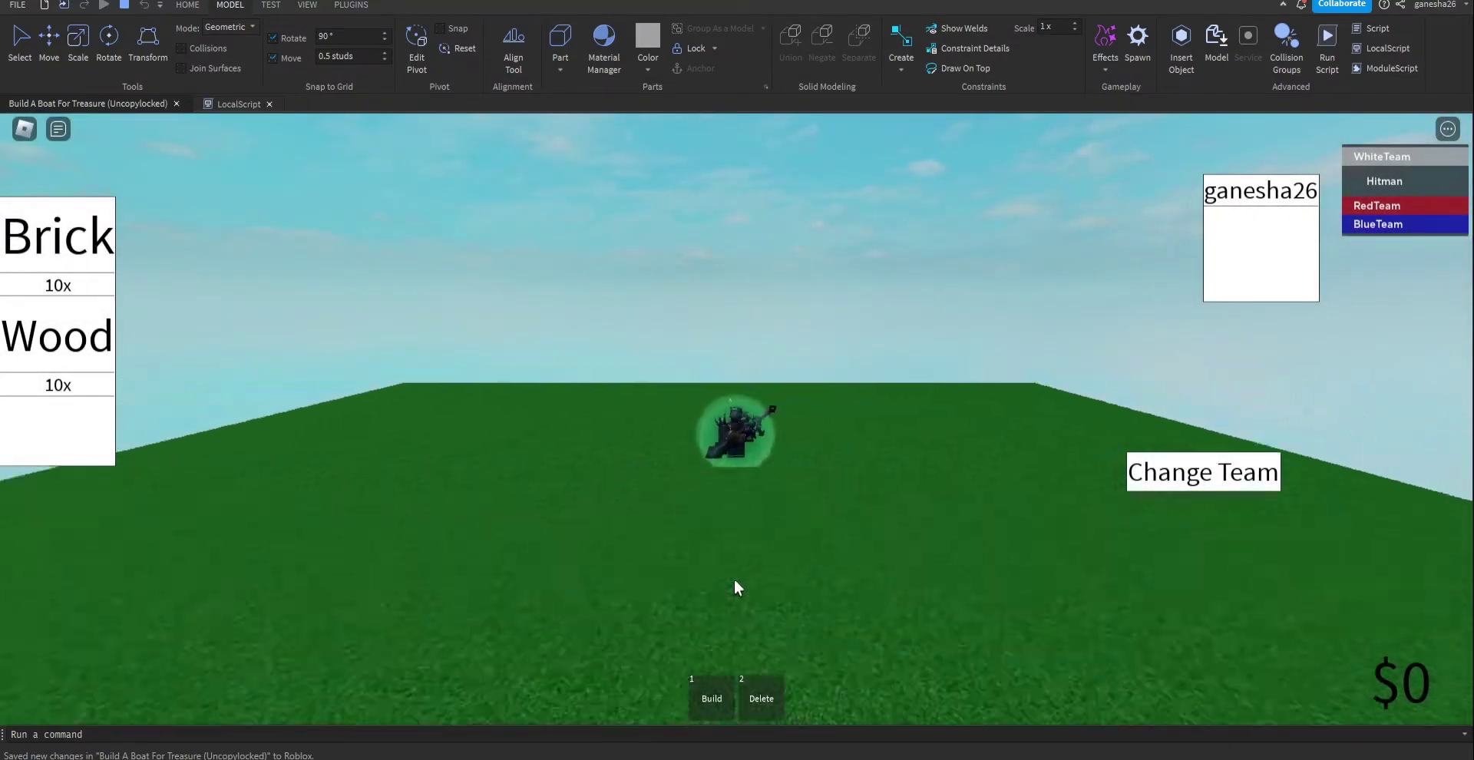
pyautogui.click(720, 691)
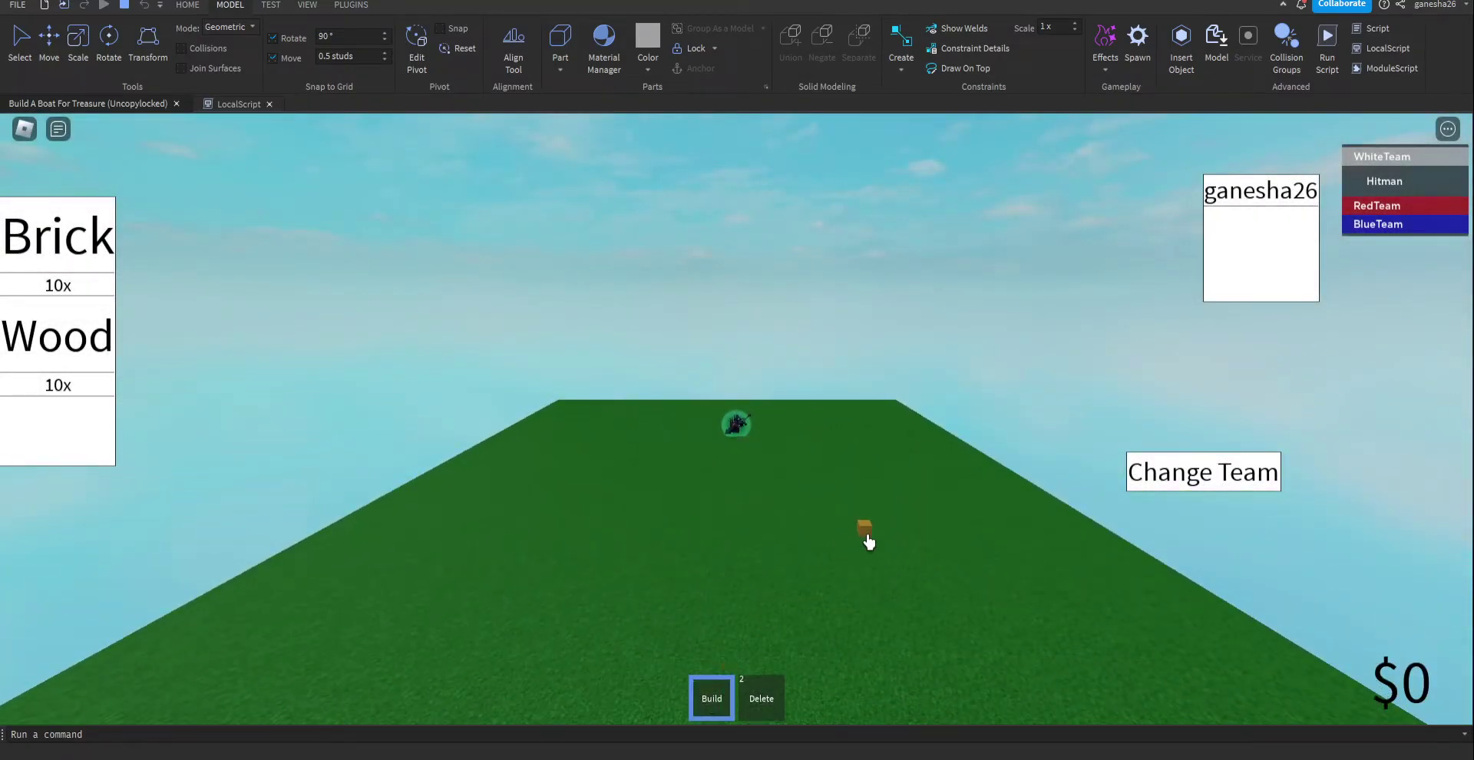
# - Change to the Red Team and equip the Build tool to check block placement in its area
pyautogui.click(1150, 476)
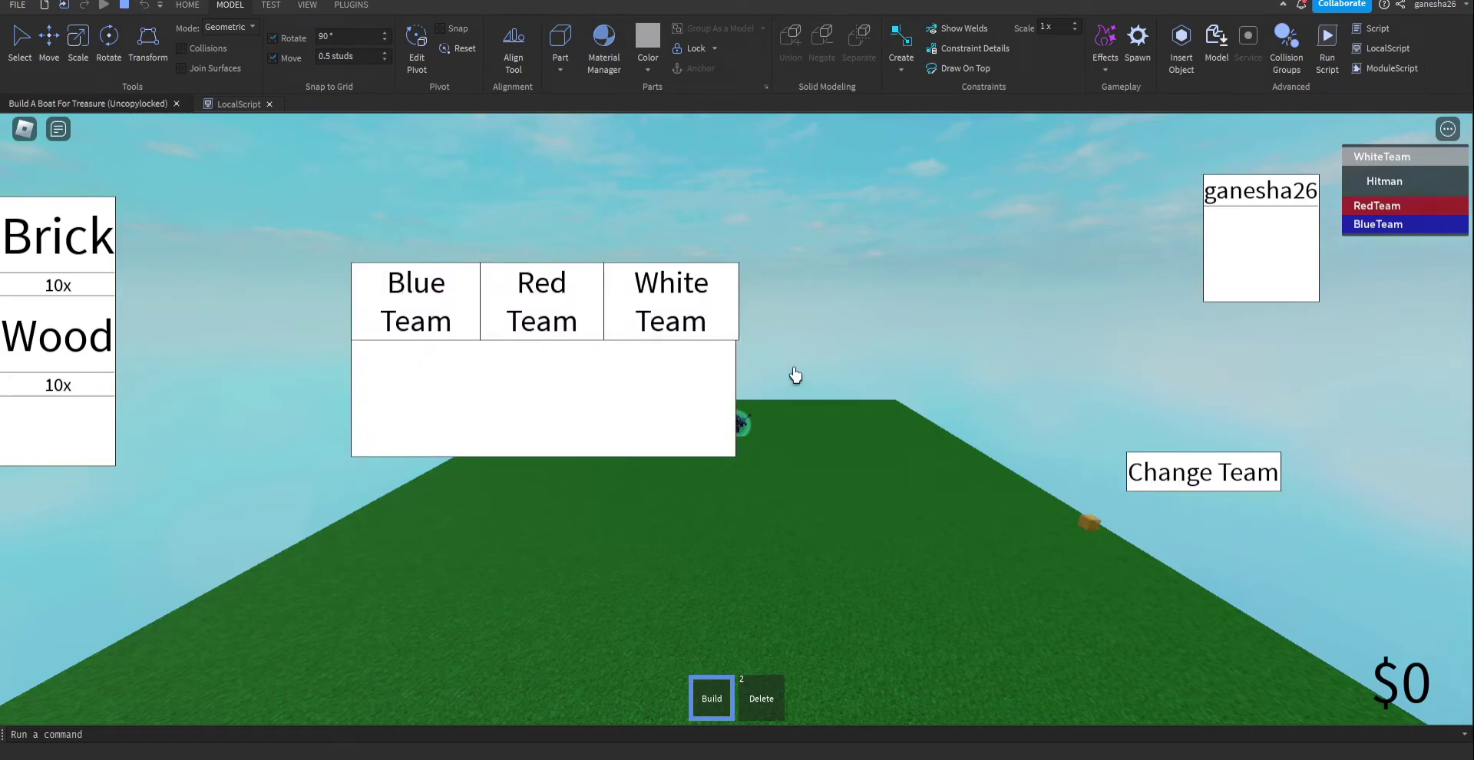
pyautogui.click(542, 319)
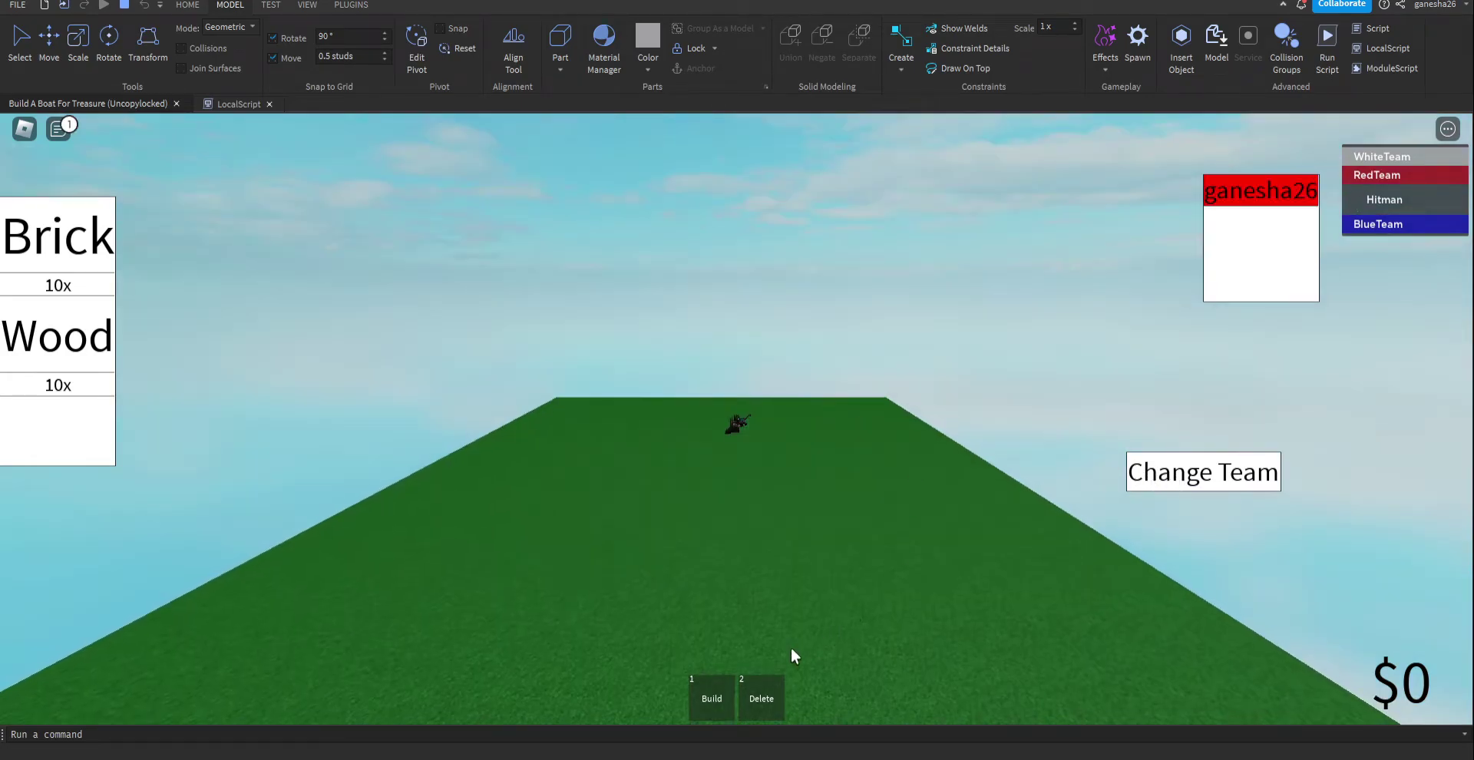
pyautogui.click(714, 690)
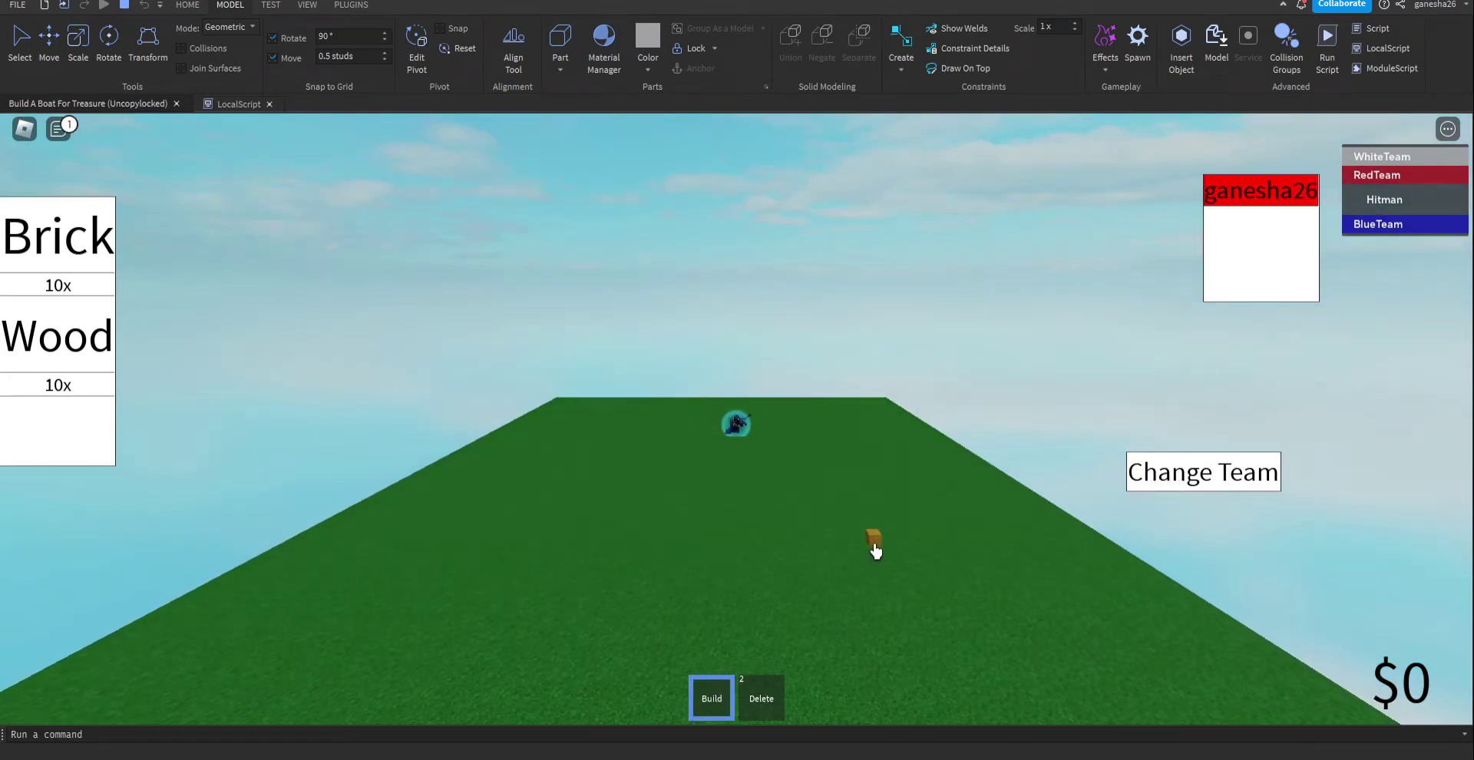
# - Change to the Blue Team, check the Build tool in its area, and view the chat log briefly
pyautogui.click(1152, 476)
pyautogui.click(430, 302)
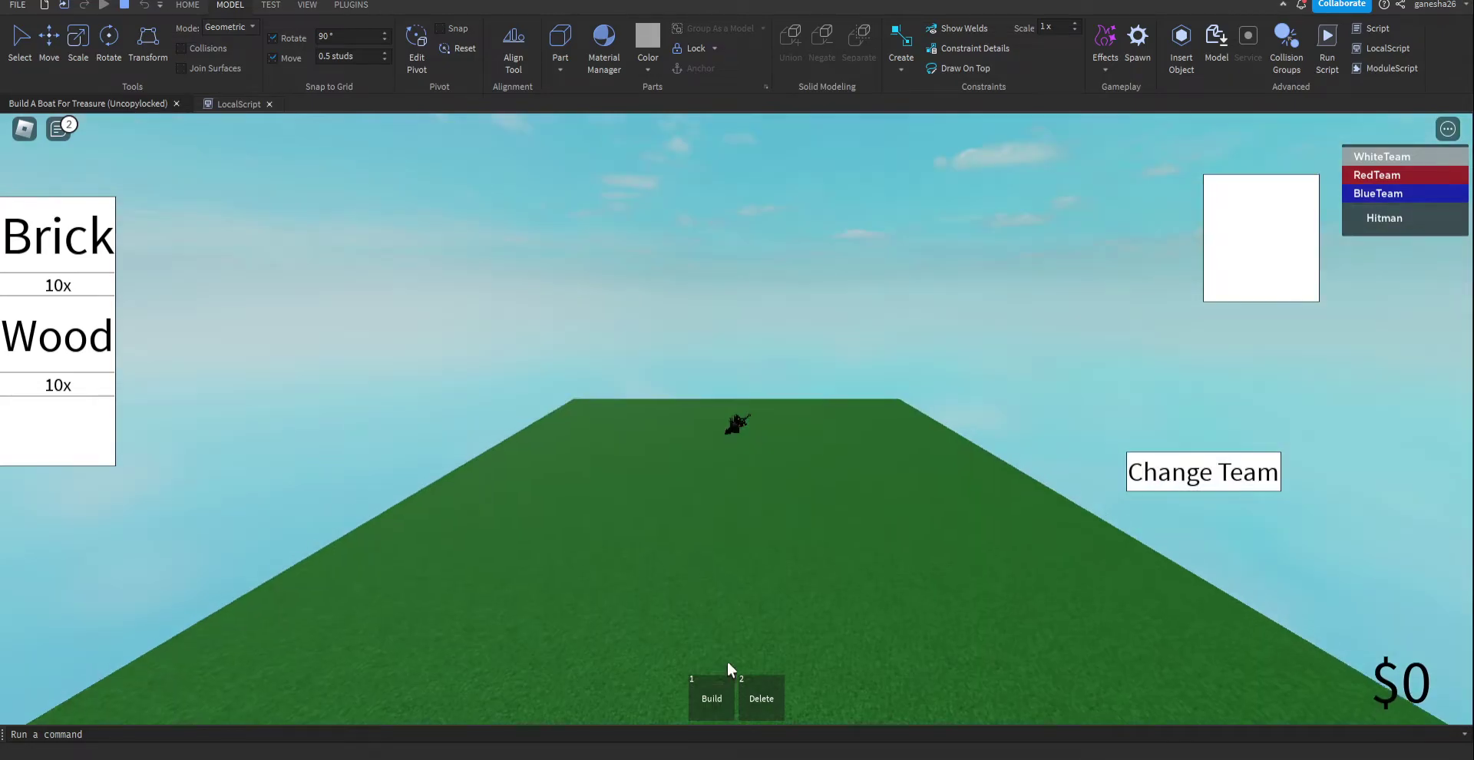
pyautogui.click(714, 699)
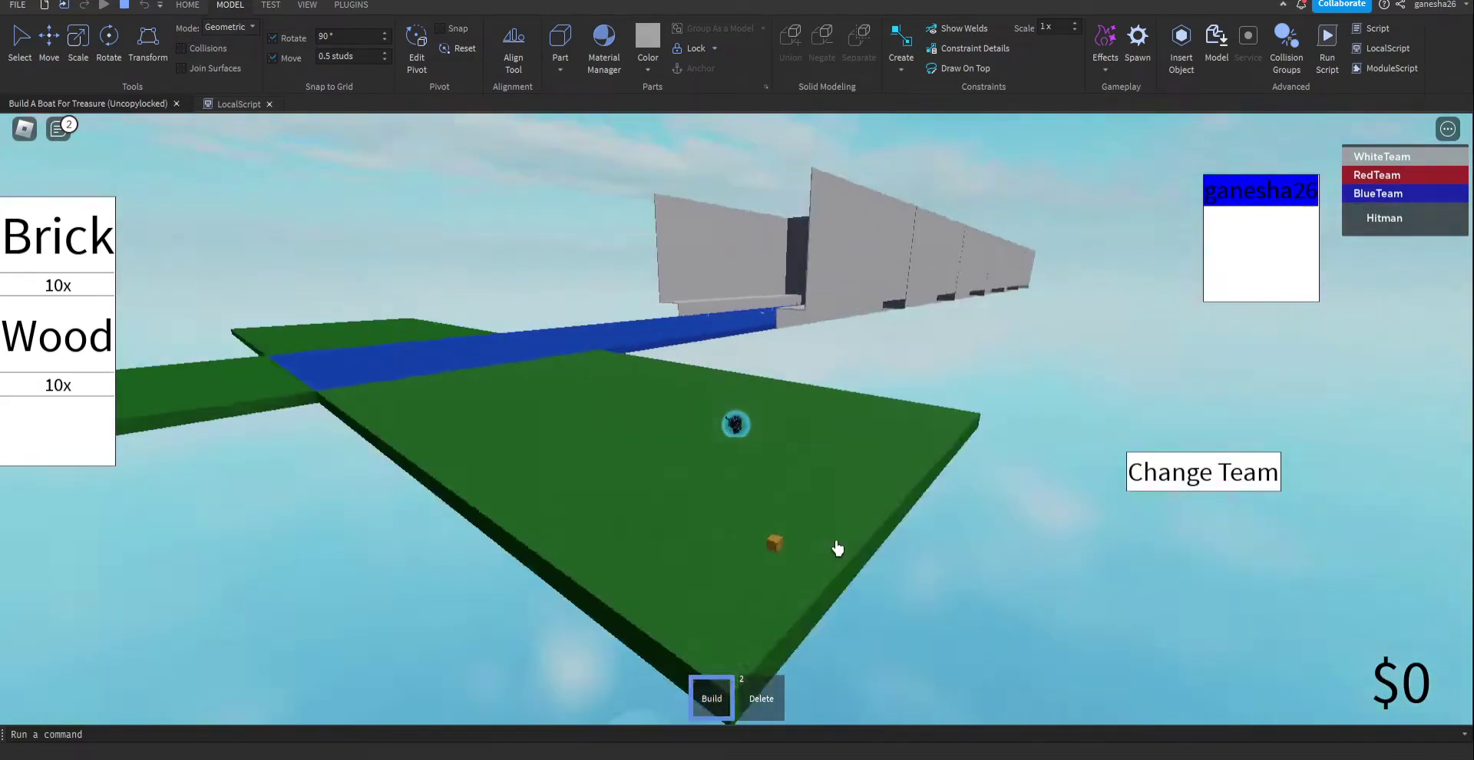
pyautogui.press('1')
pyautogui.scroll(5, 778, 521)
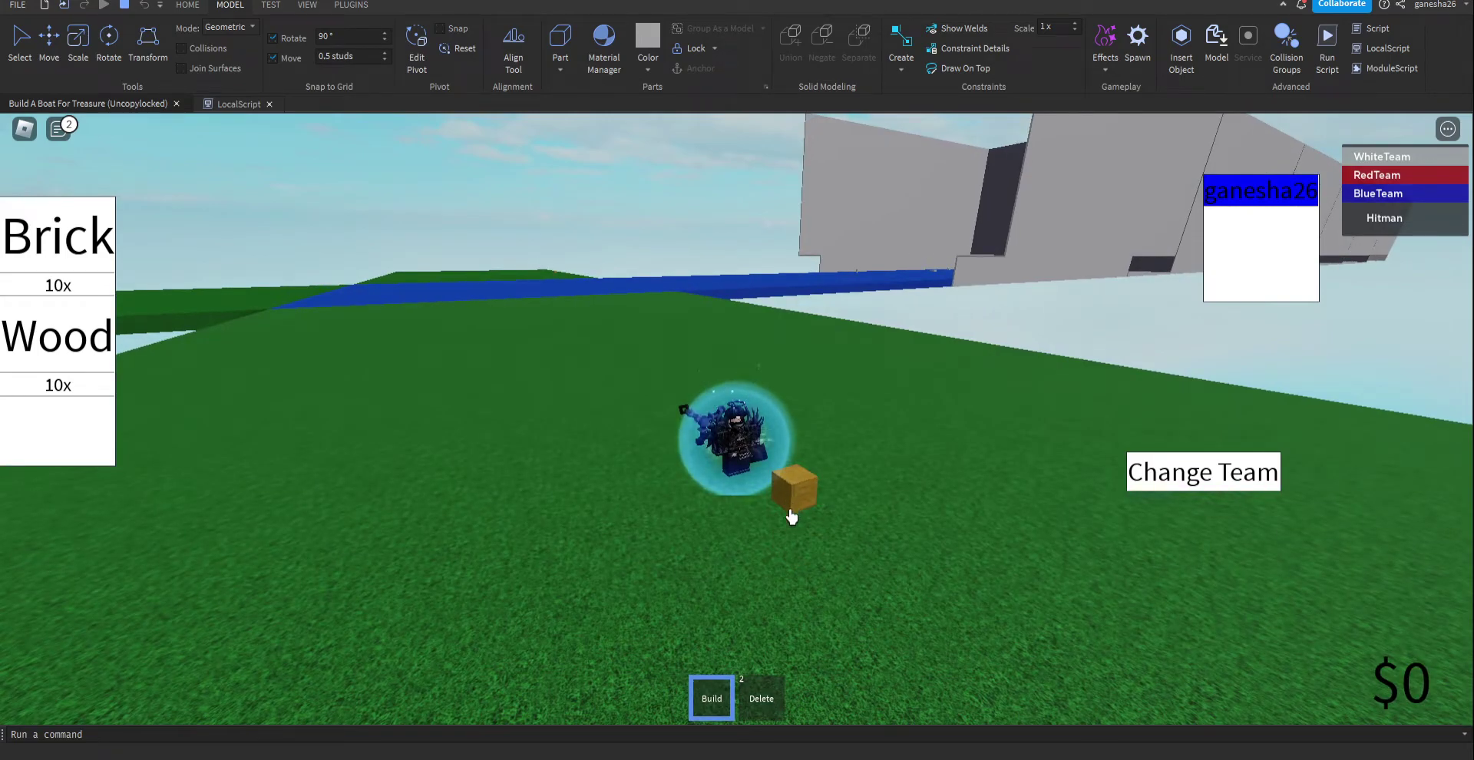
pyautogui.click(710, 698)
pyautogui.click(58, 129)
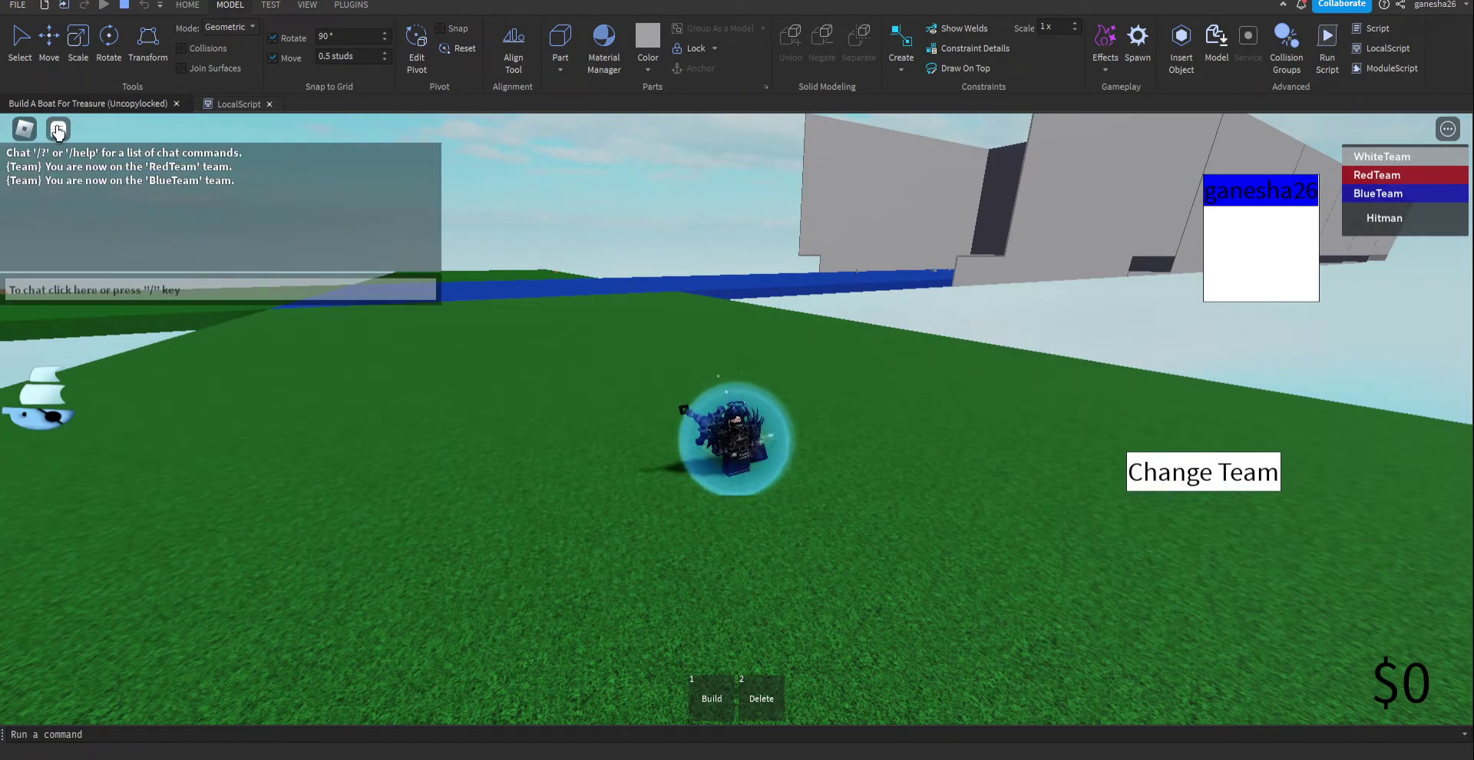
pyautogui.click(58, 129)
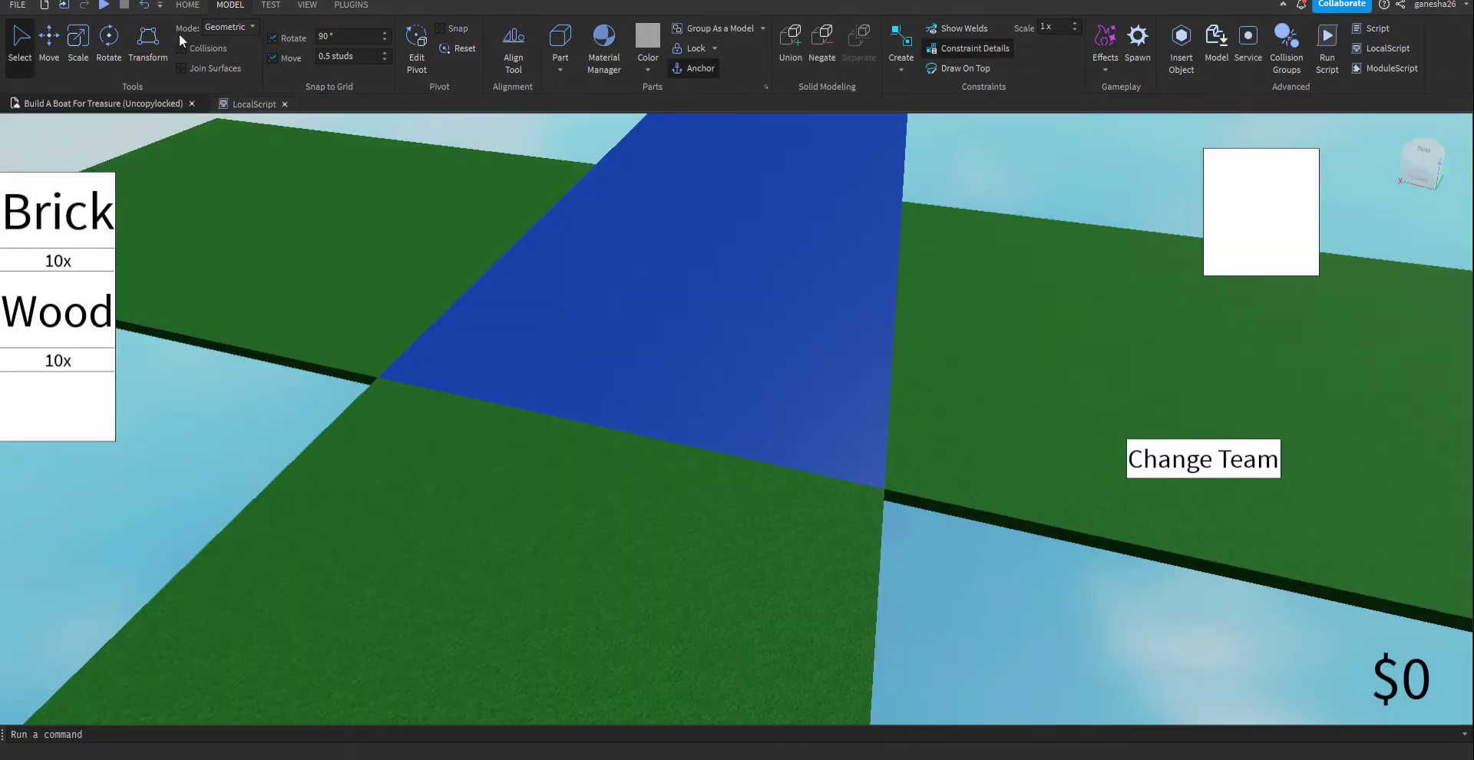
# - Examine the green team platforms and the blue water strip between them in the place's 3D view
pyautogui.click(242, 104)
pyautogui.click(105, 105)
pyautogui.press('a')
pyautogui.moveTo(576, 424); pyautogui.dragTo(596, 450, button='right')
pyautogui.press('a')
pyautogui.press('w')
pyautogui.press('a')
pyautogui.moveTo(682, 562); pyautogui.dragTo(683, 562, button='right')
pyautogui.press('a')
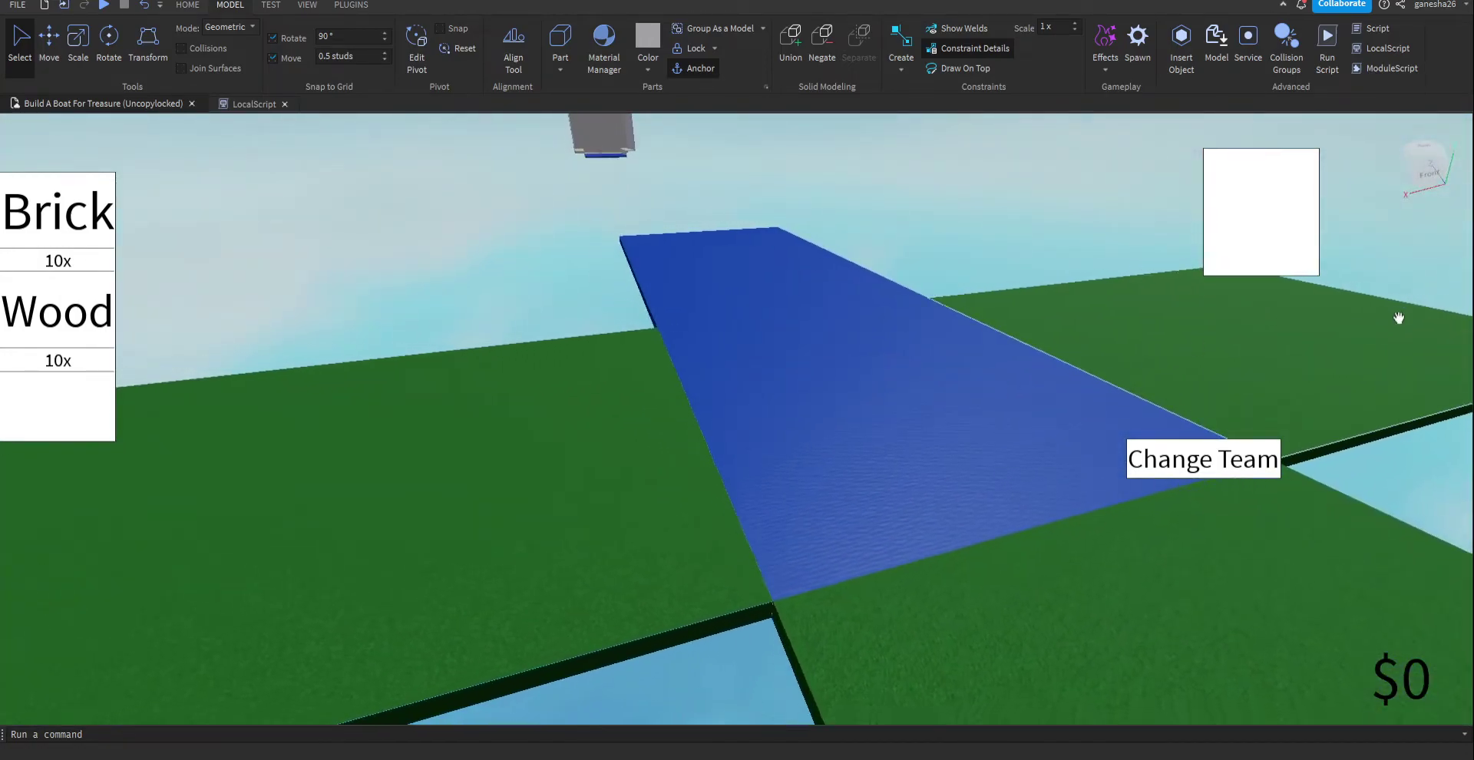
# - Close the LocalScript and show the Properties window again
pyautogui.click(272, 7)
pyautogui.click(301, 7)
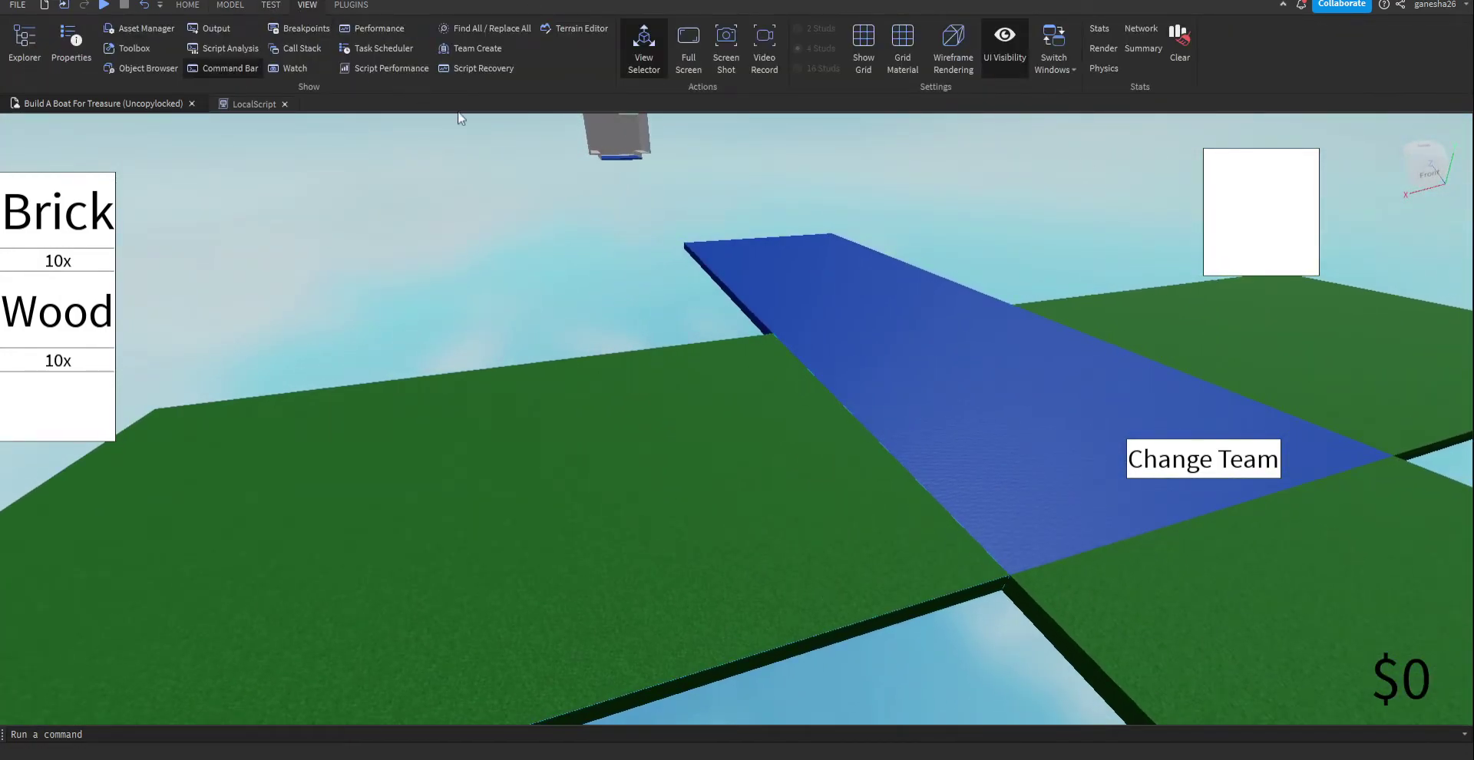
pyautogui.press('a')
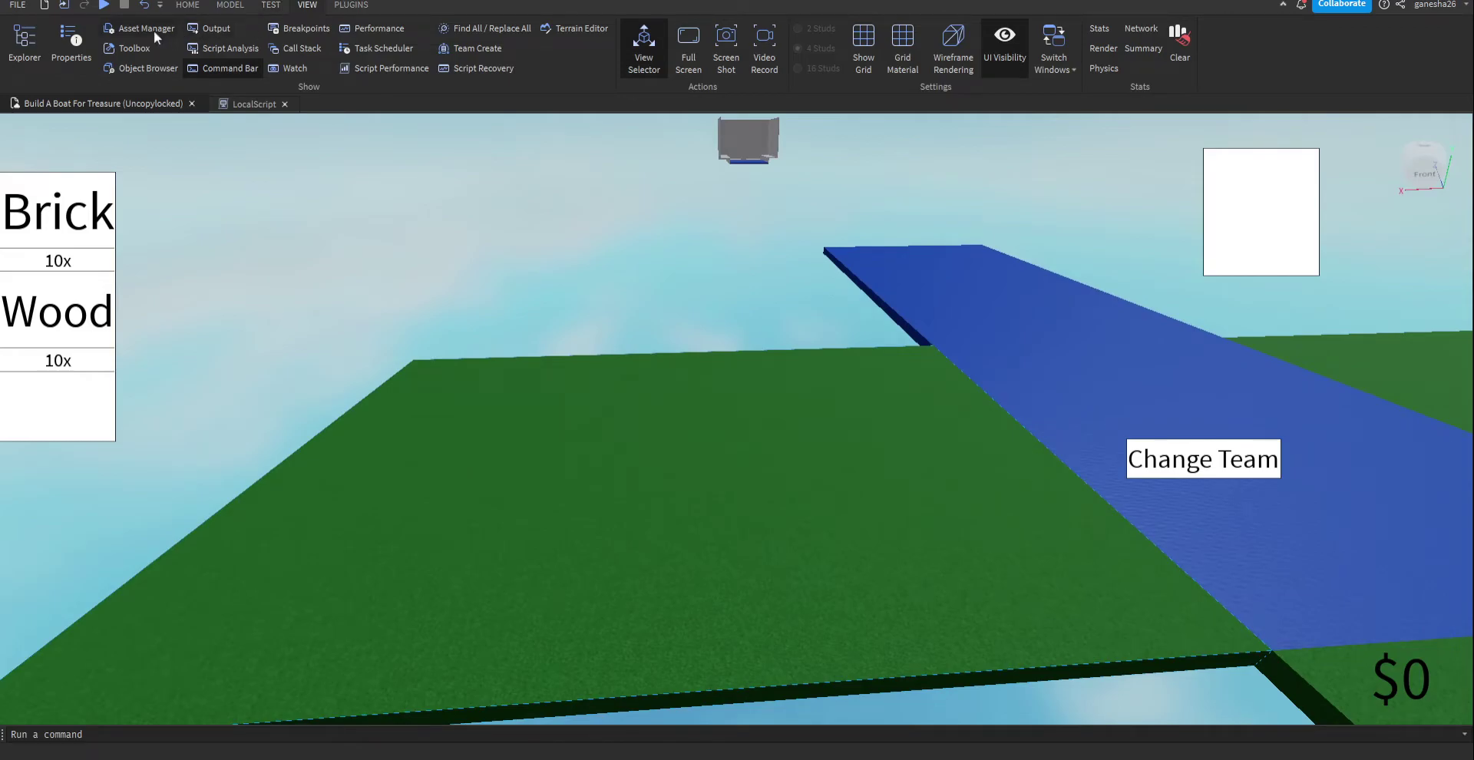
pyautogui.click(219, 32)
pyautogui.click(219, 32)
pyautogui.click(135, 69)
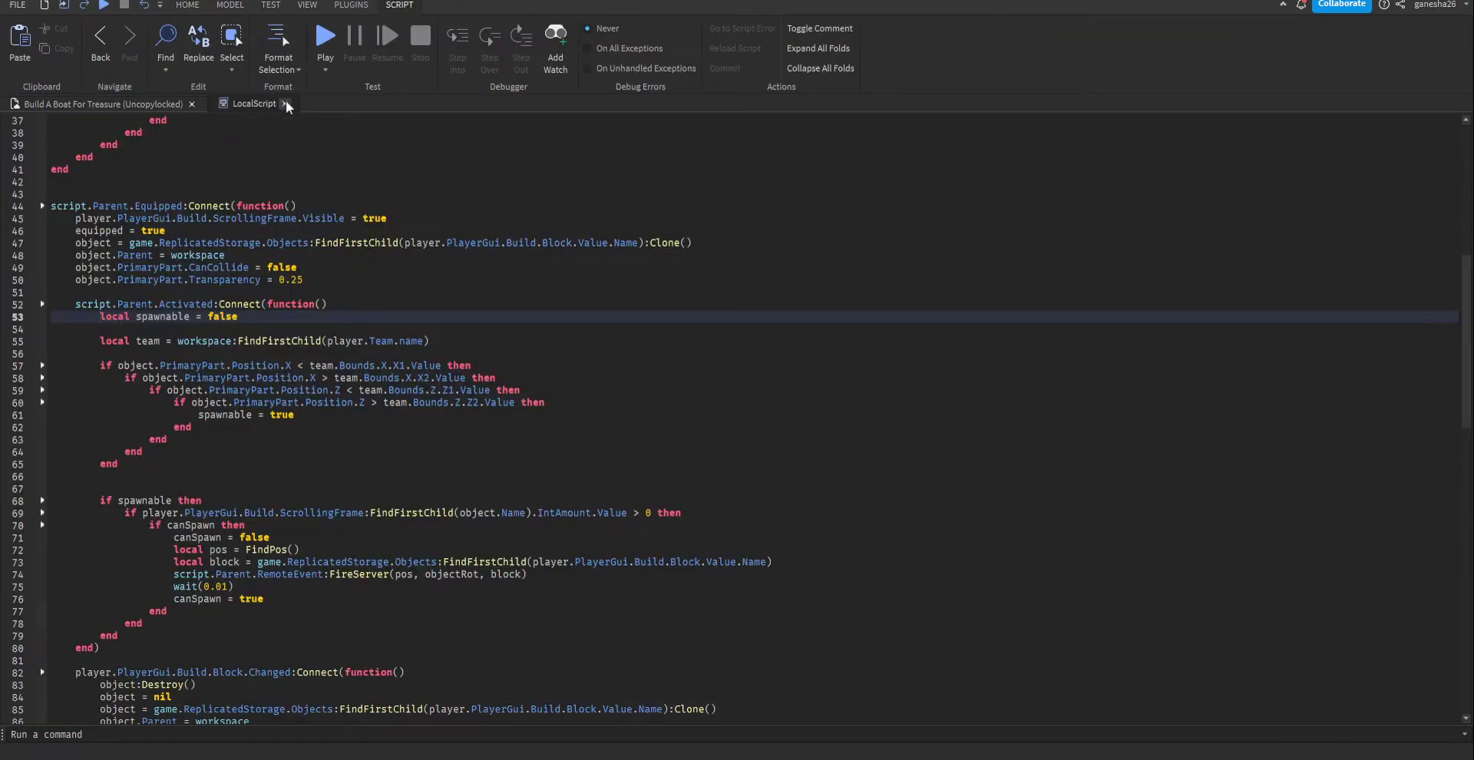
pyautogui.click(285, 103)
pyautogui.click(71, 53)
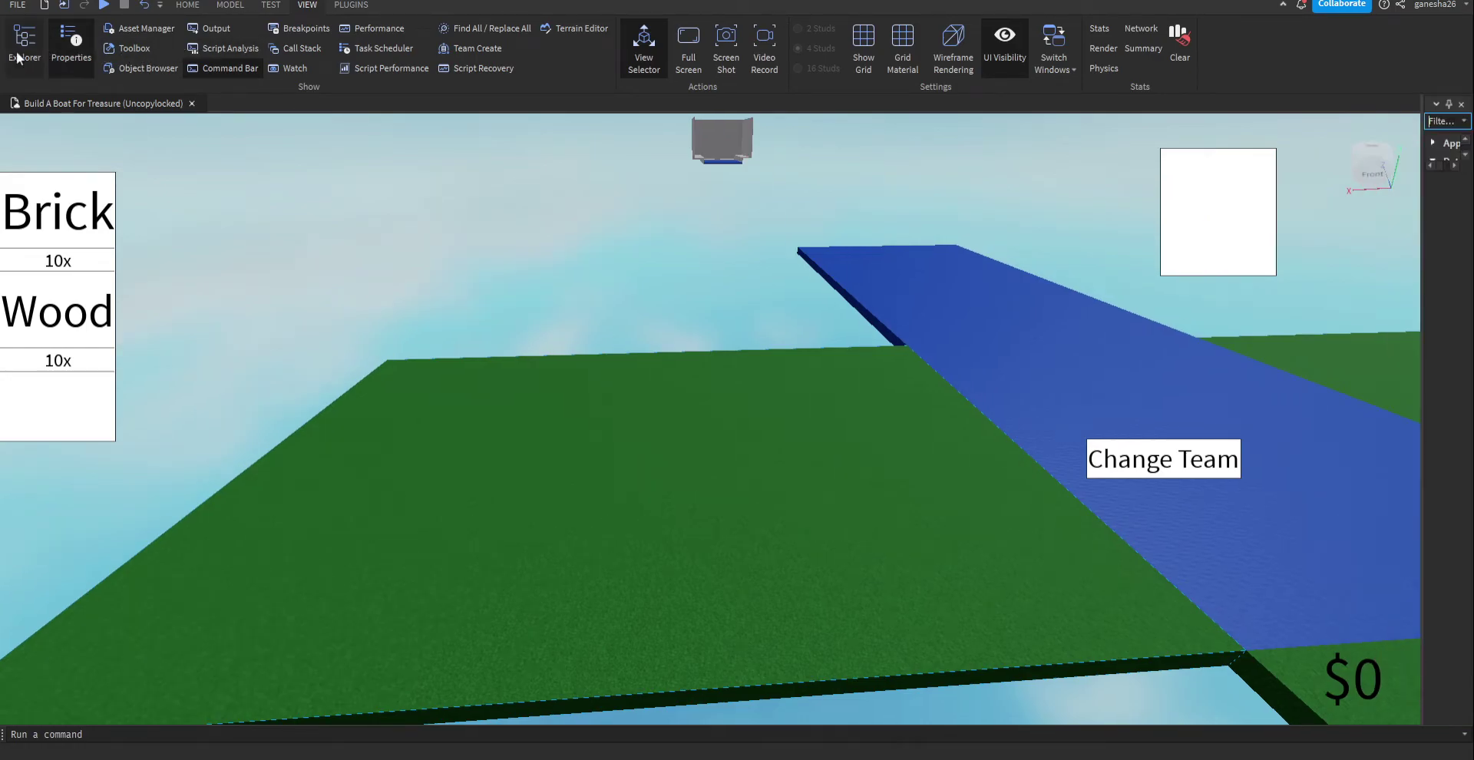
# - Try to bring back the Explorer and Properties windows at the side of the 3D view, and close them
pyautogui.click(21, 56)
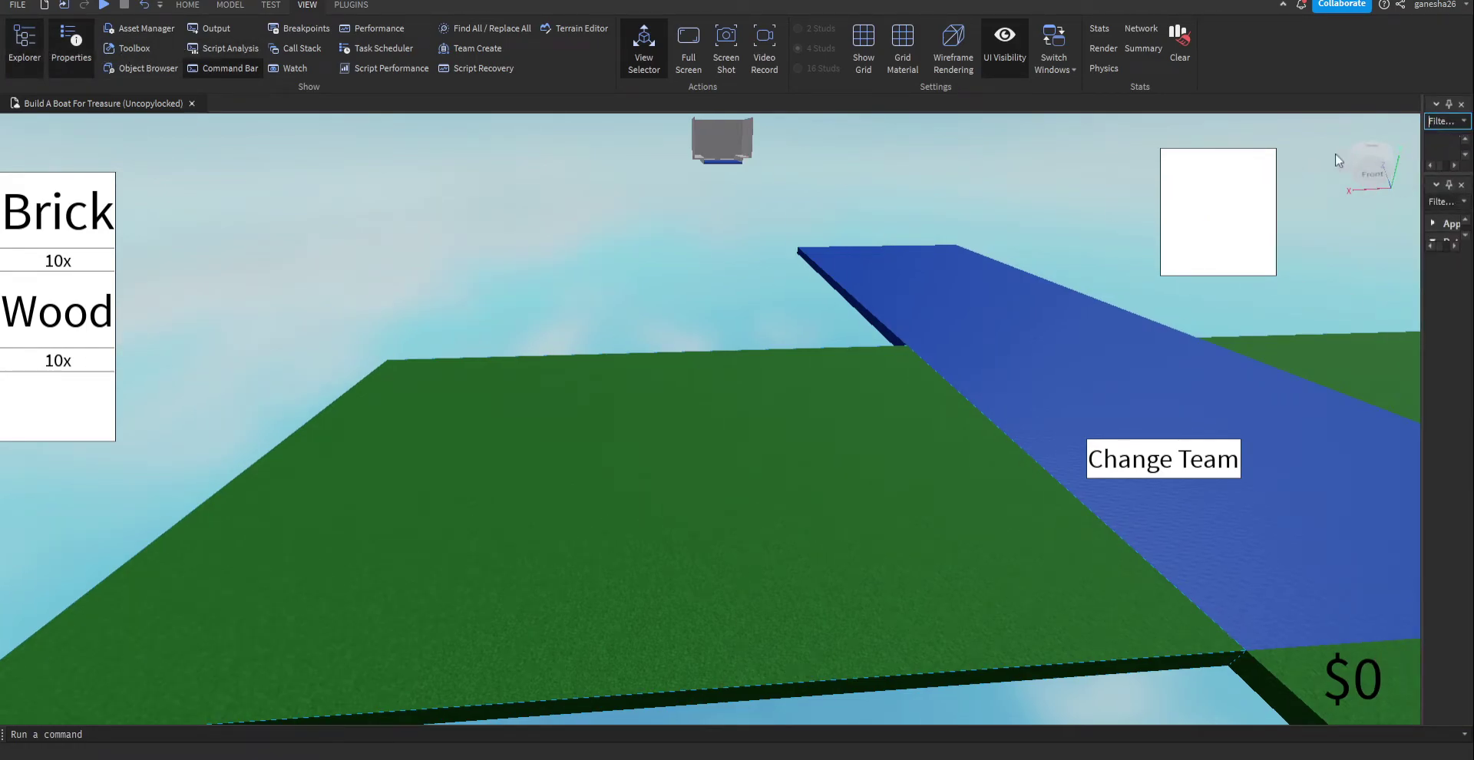
pyautogui.click(1369, 155)
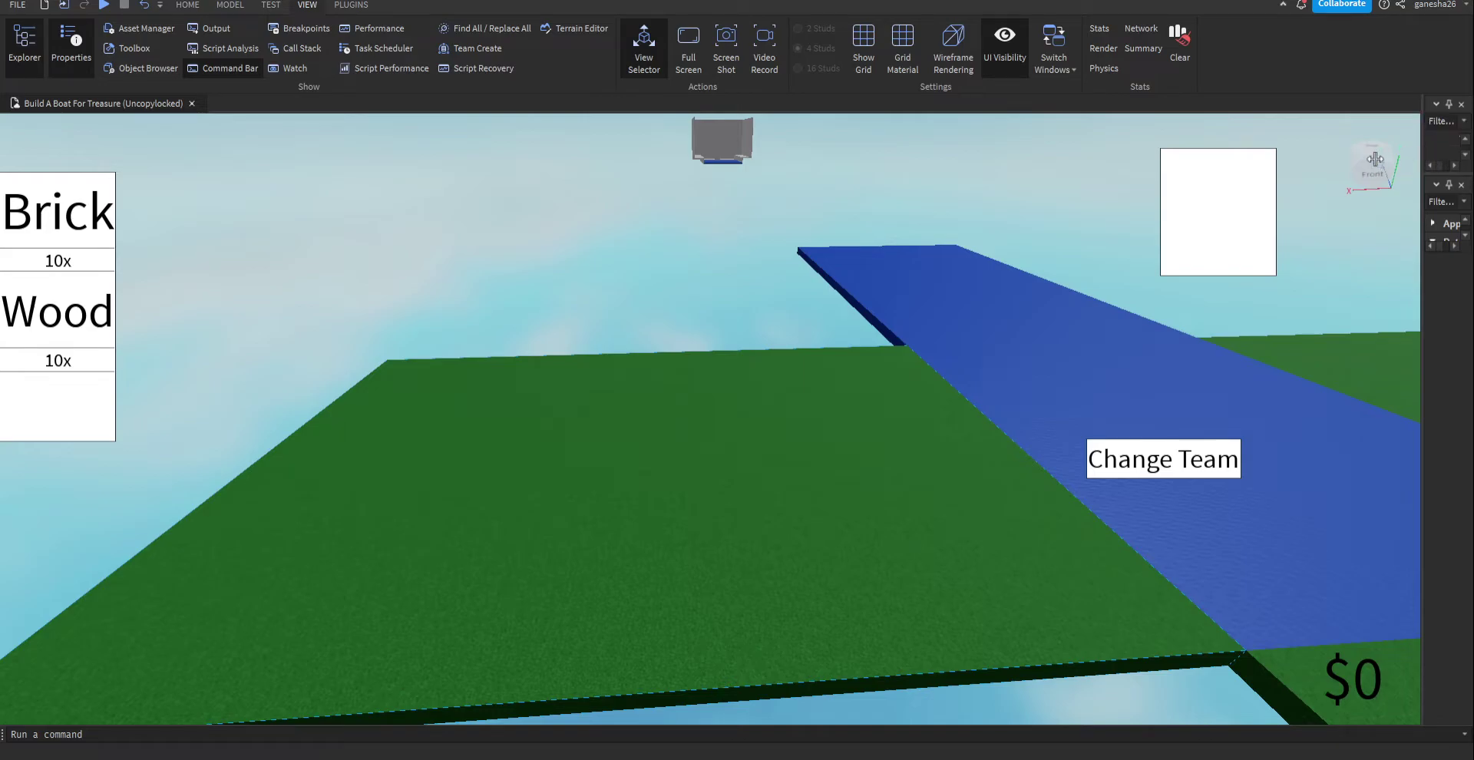
pyautogui.click(1462, 105)
pyautogui.click(1462, 105)
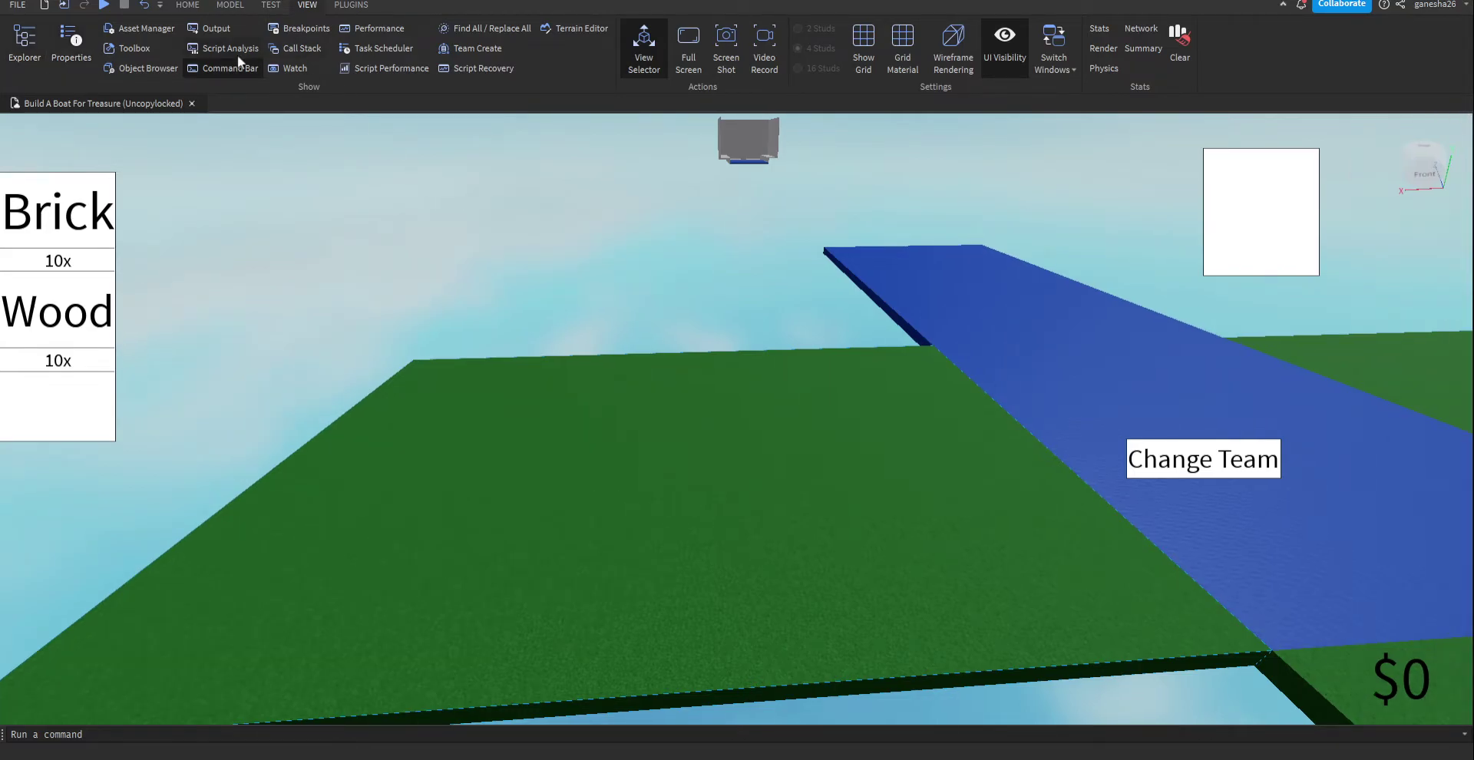
pyautogui.click(61, 63)
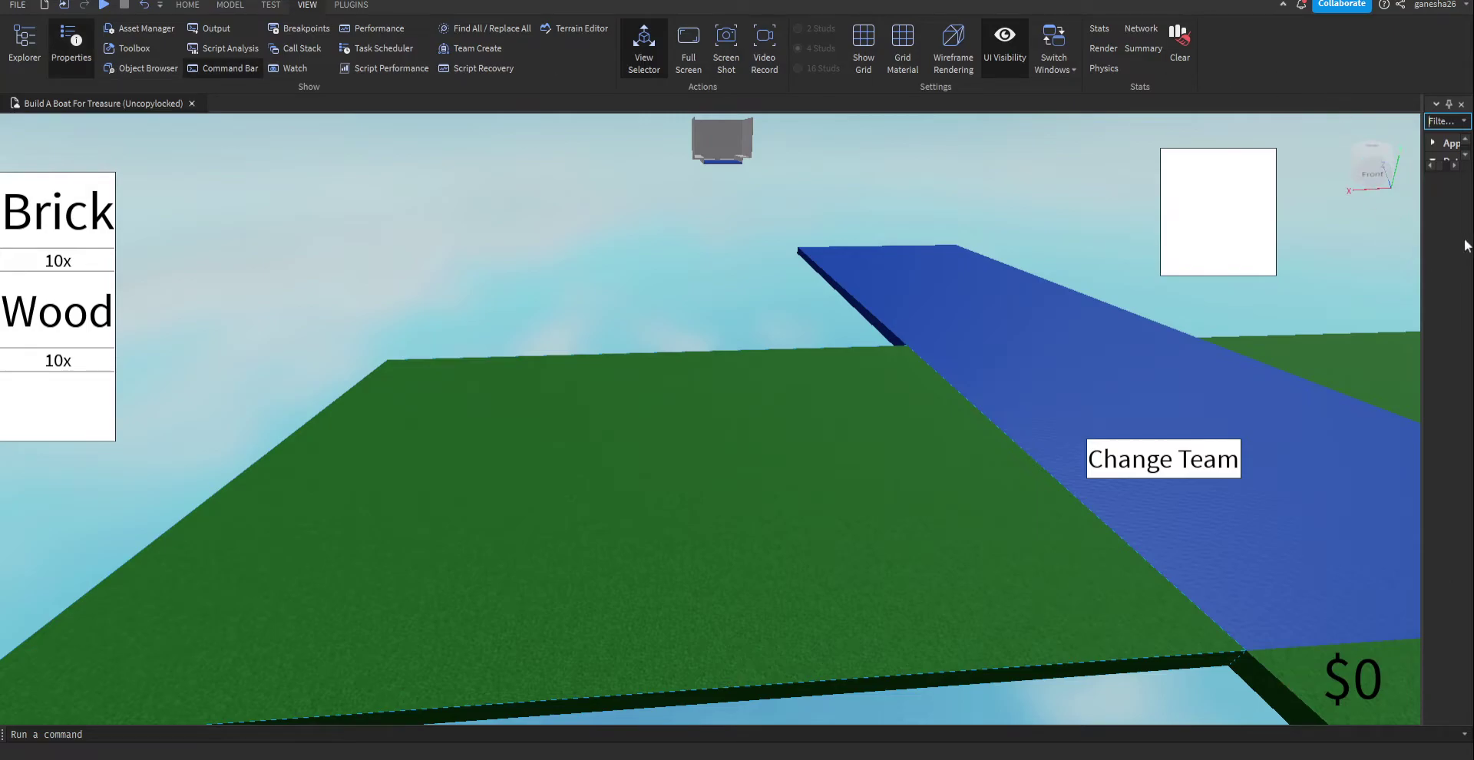
pyautogui.click(1456, 165)
pyautogui.click(1460, 106)
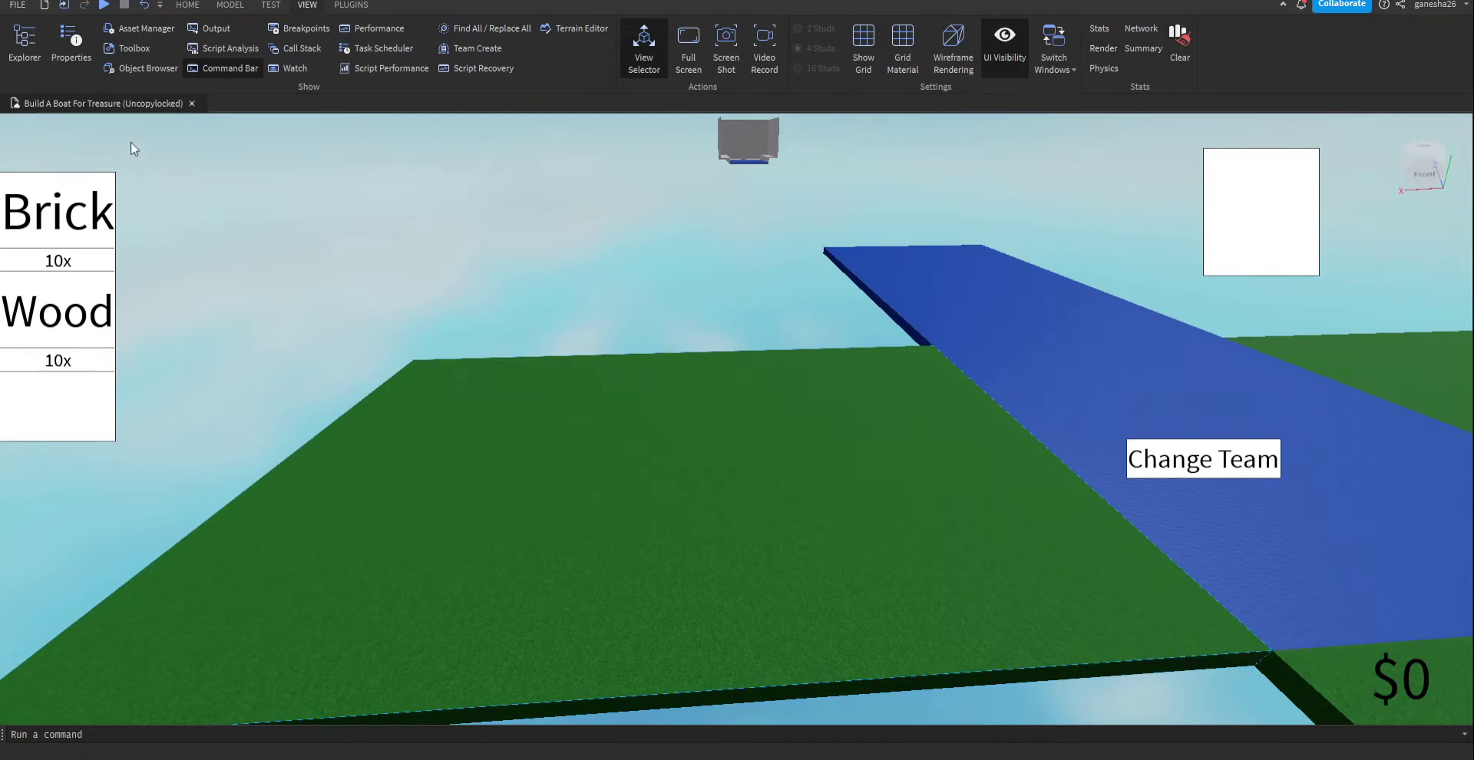
# - Reopen the Properties window and try to undock it from the narrow side strip
pyautogui.click(73, 48)
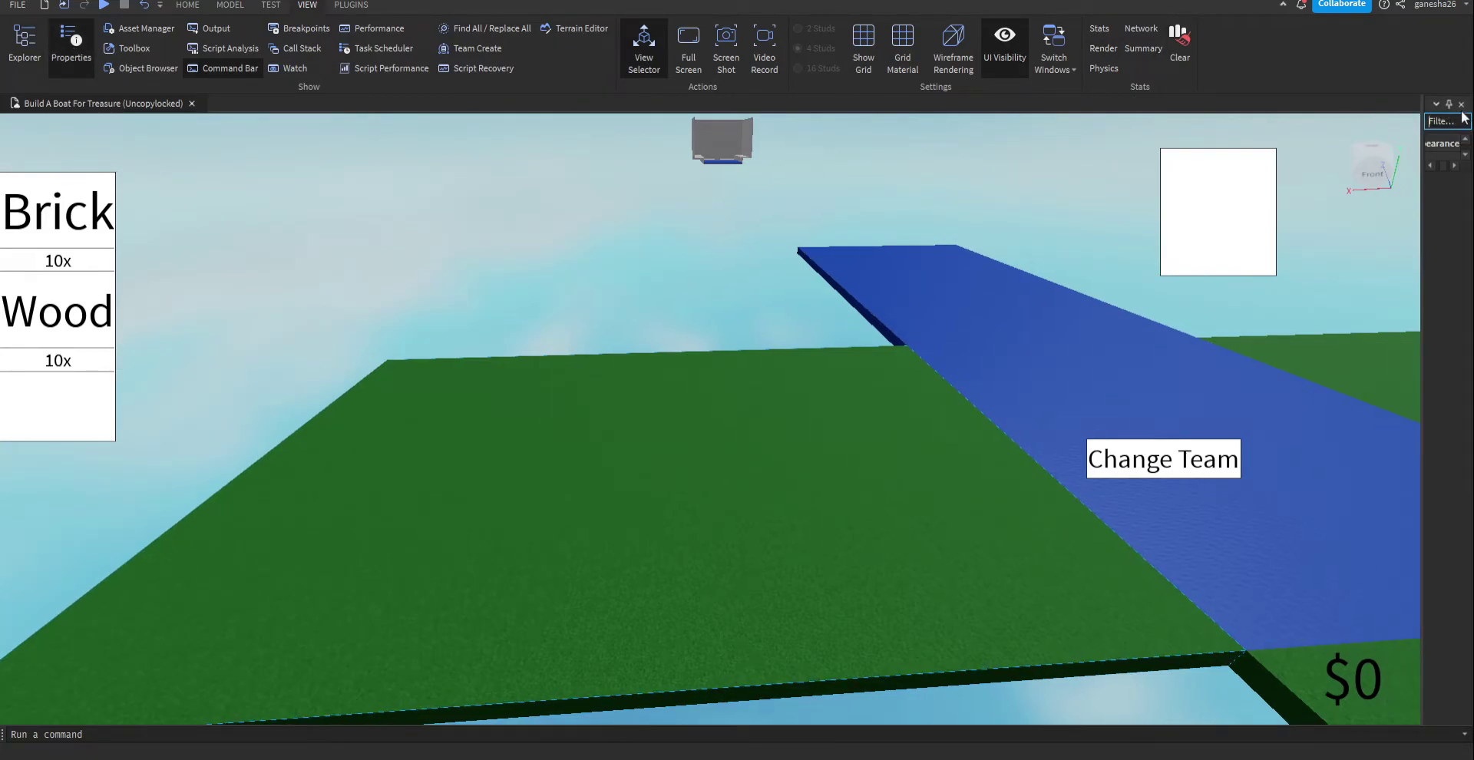
pyautogui.click(78, 37)
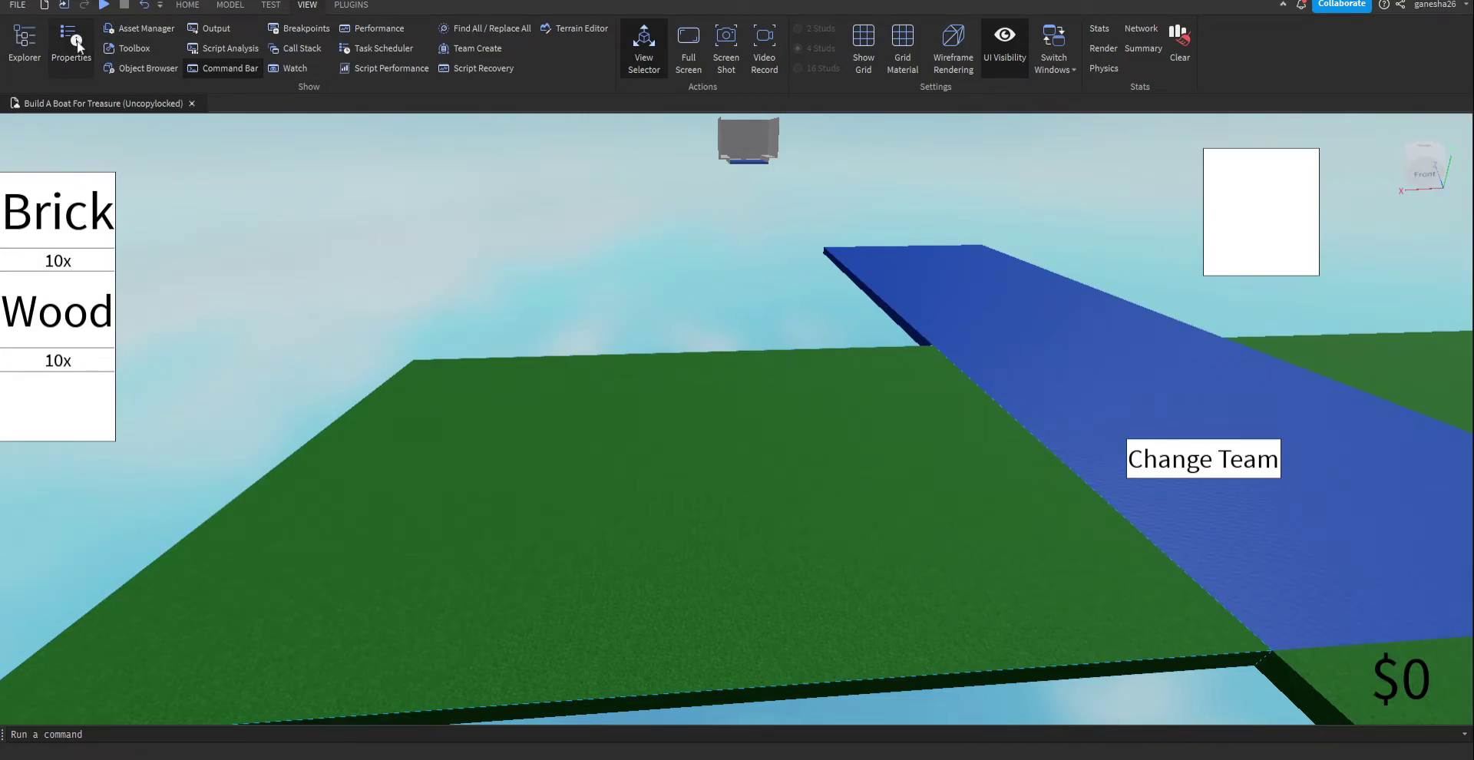
pyautogui.click(77, 40)
pyautogui.click(1442, 147)
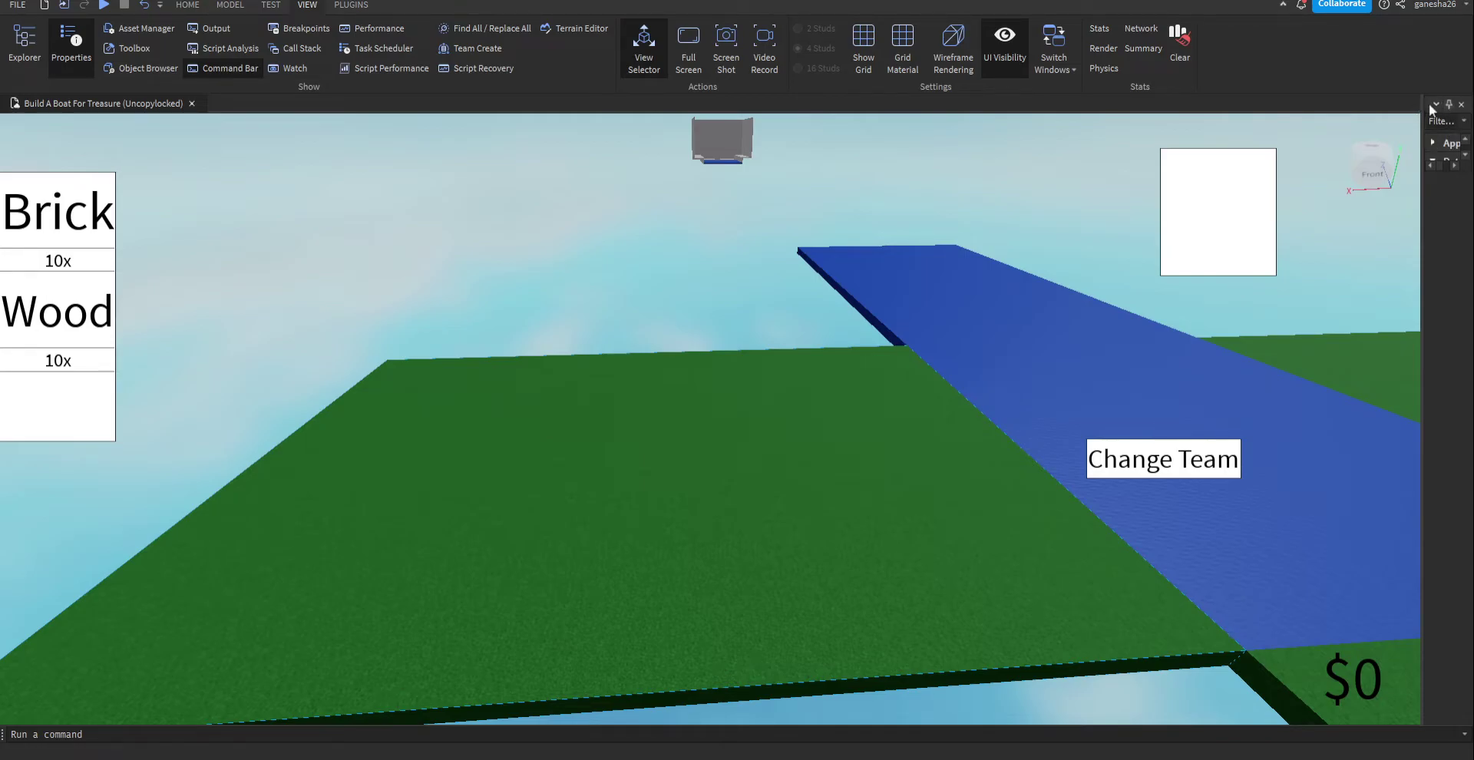
pyautogui.moveTo(1440, 104); pyautogui.dragTo(1328, 150)
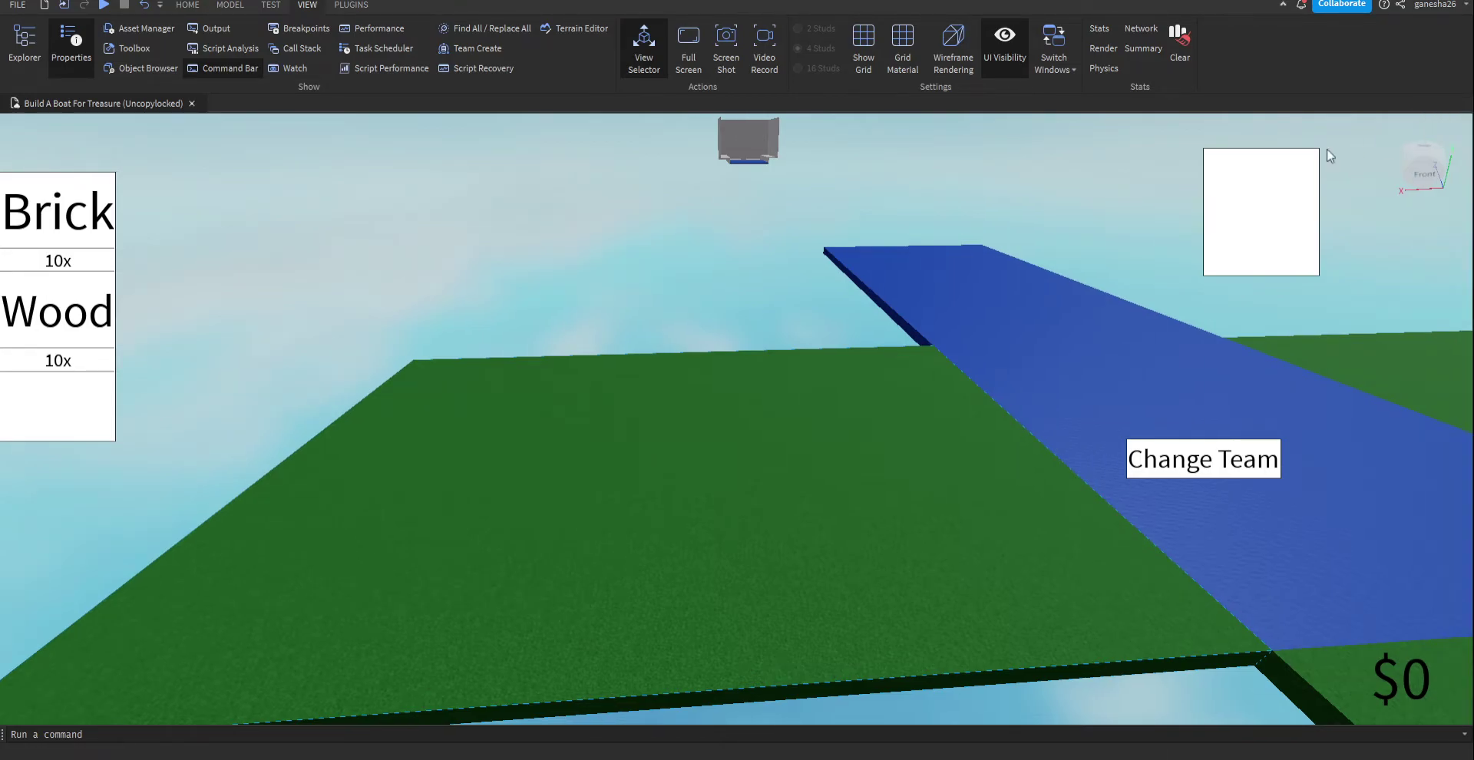
pyautogui.doubleClick(256, 254)
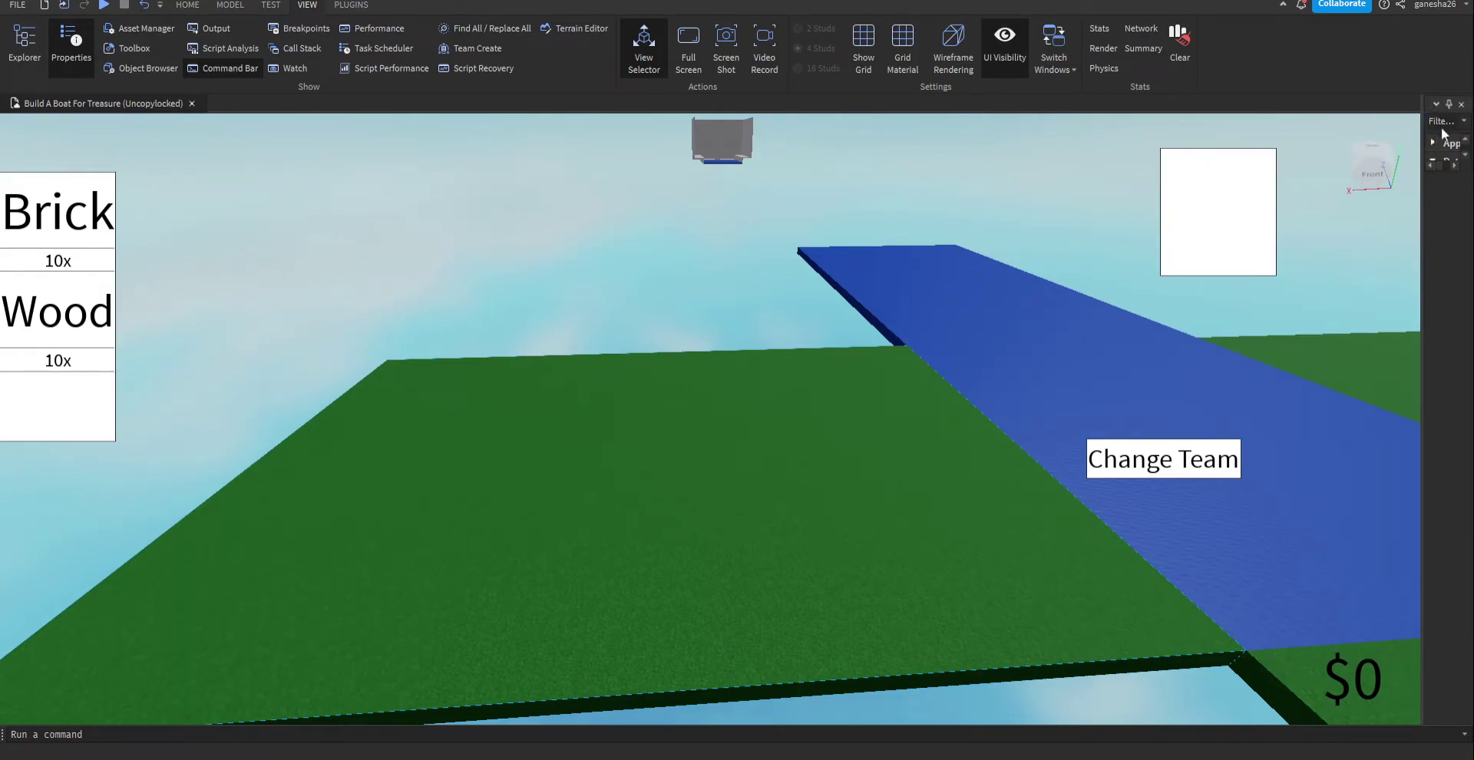
# - Set the Properties window to auto-hide, dock it again, and close it
pyautogui.moveTo(1462, 156)
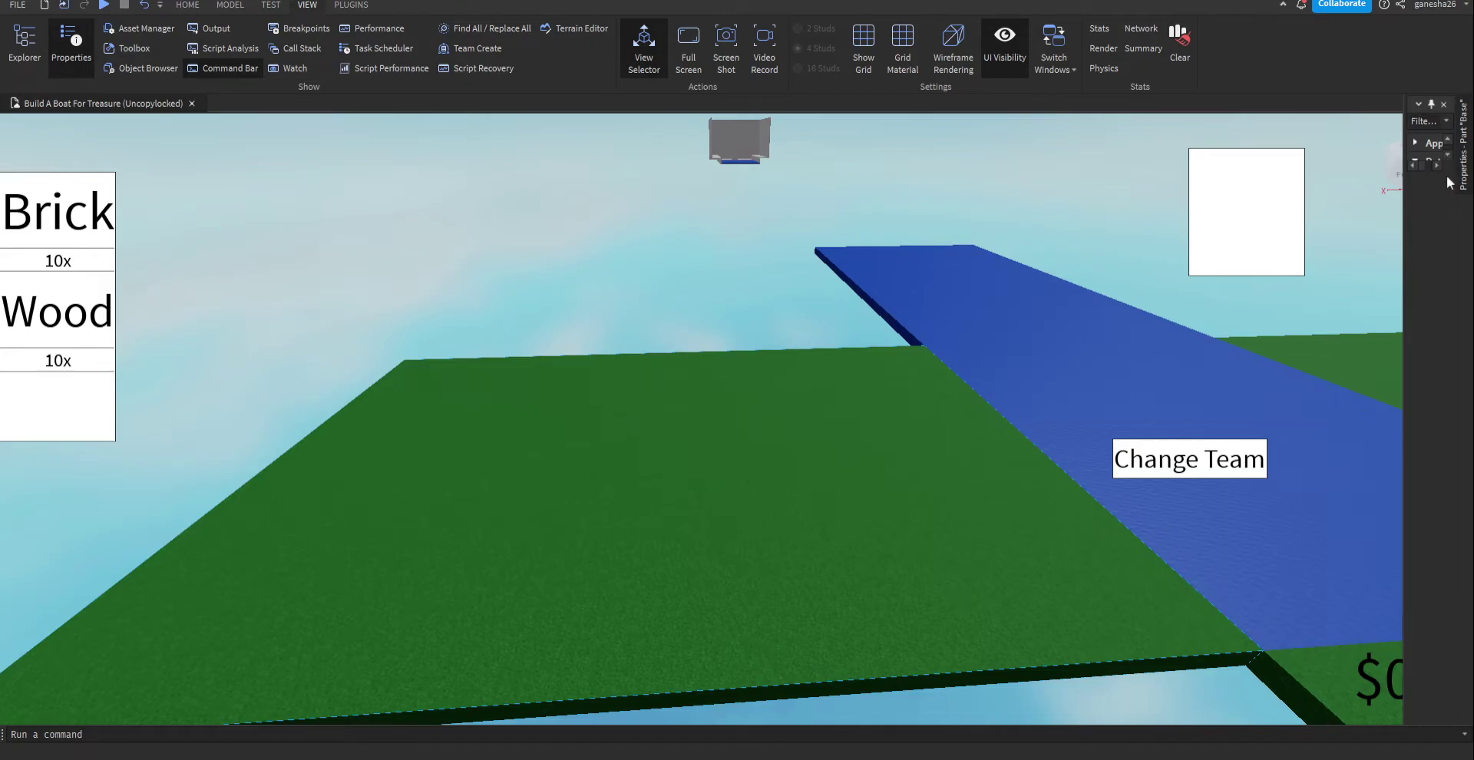
pyautogui.click(62, 52)
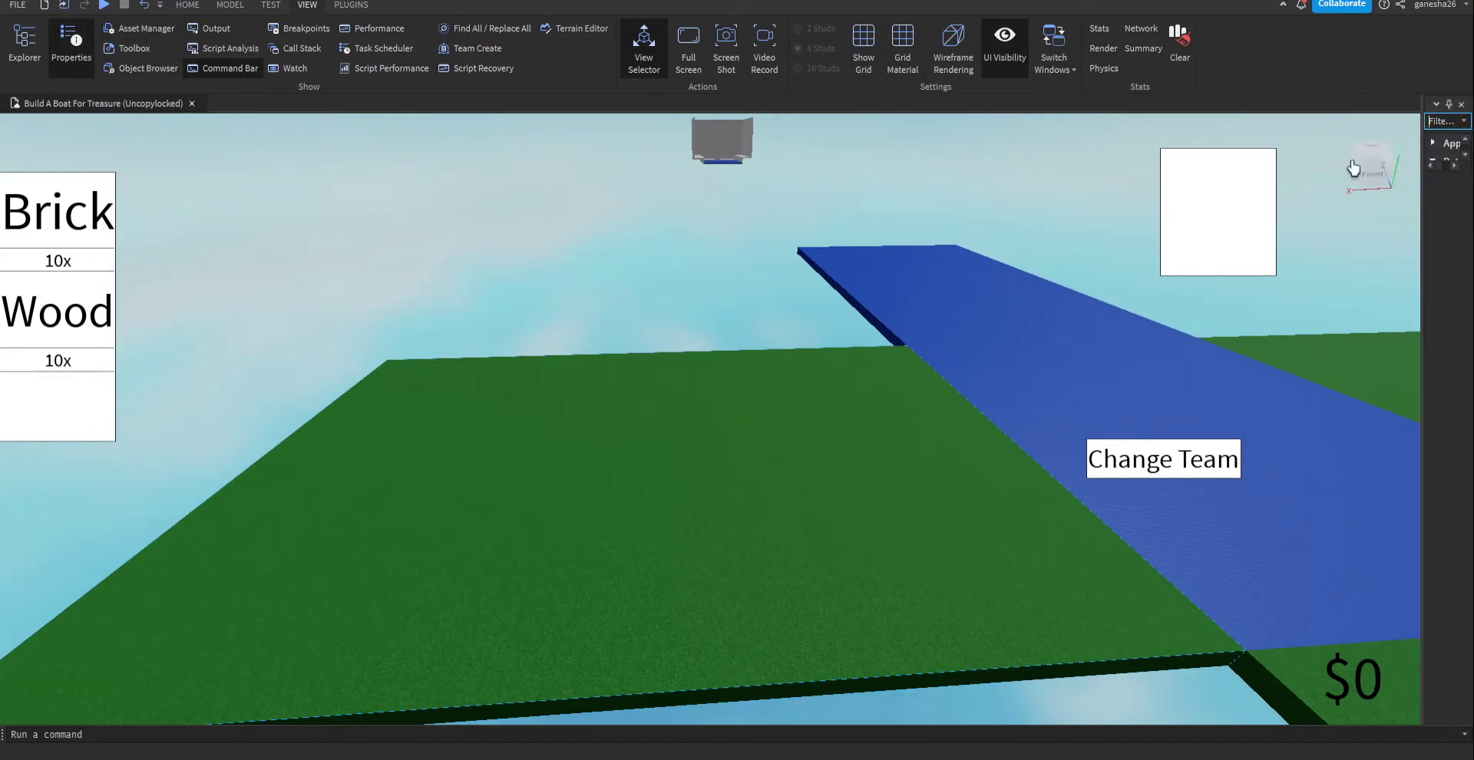
pyautogui.click(1449, 105)
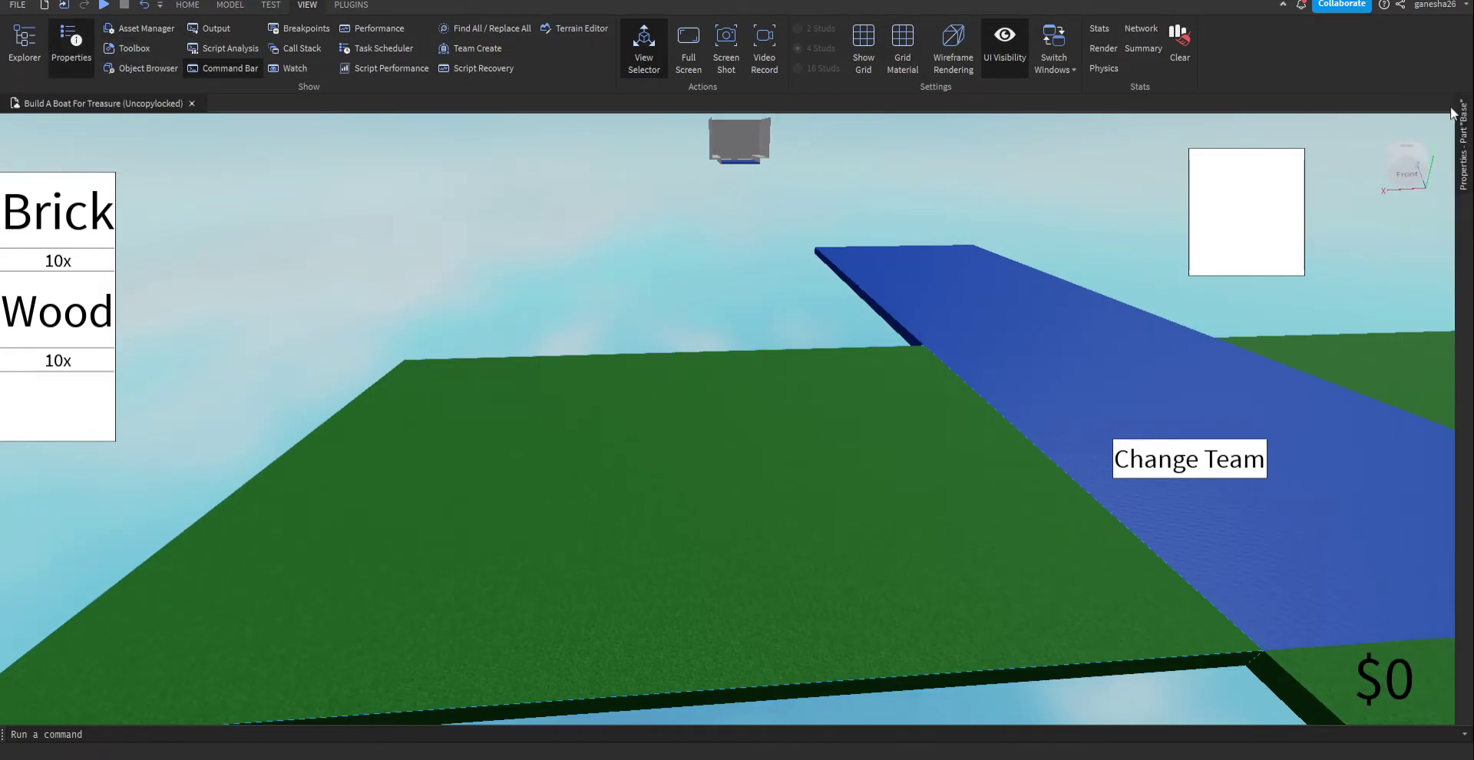
pyautogui.moveTo(1464, 120)
pyautogui.click(1430, 105)
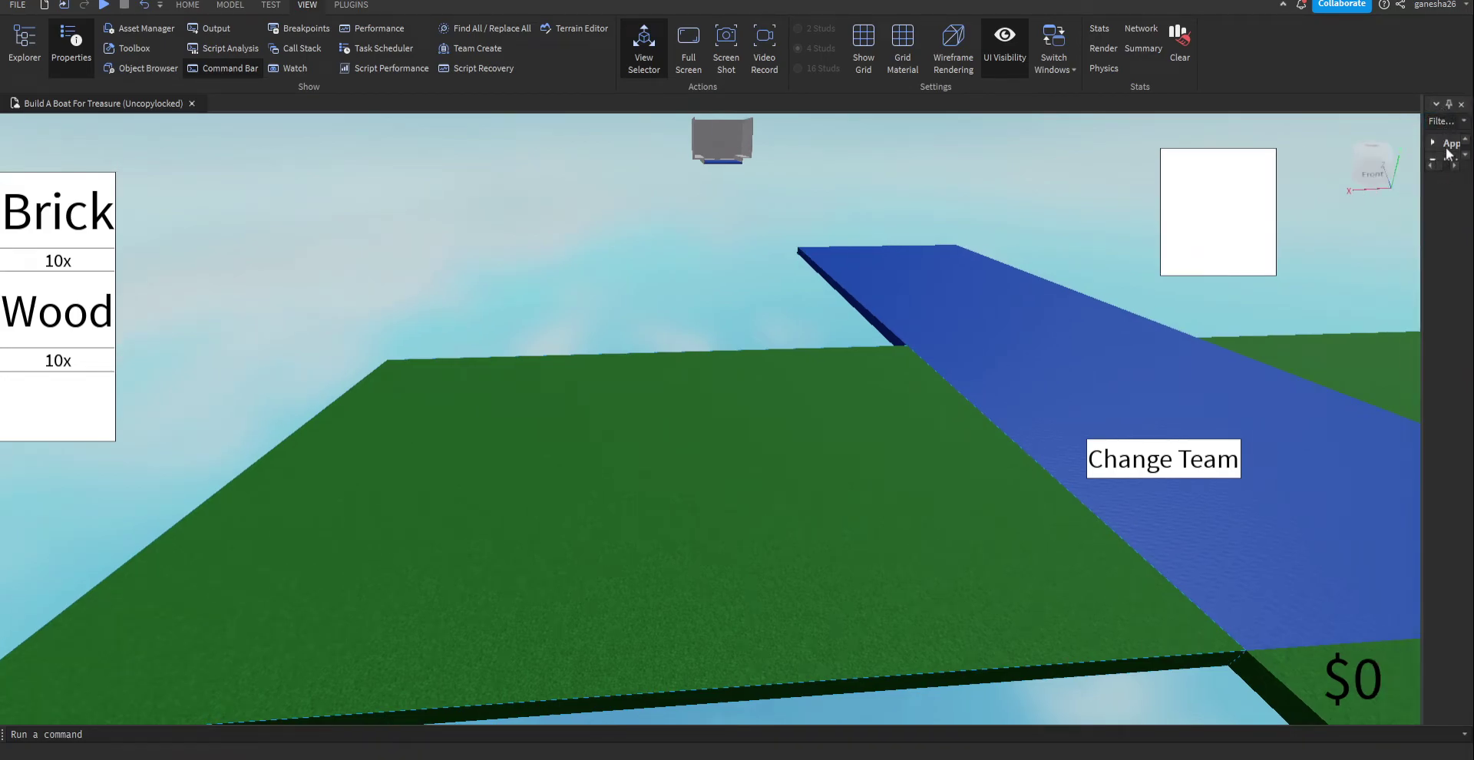
pyautogui.click(1461, 104)
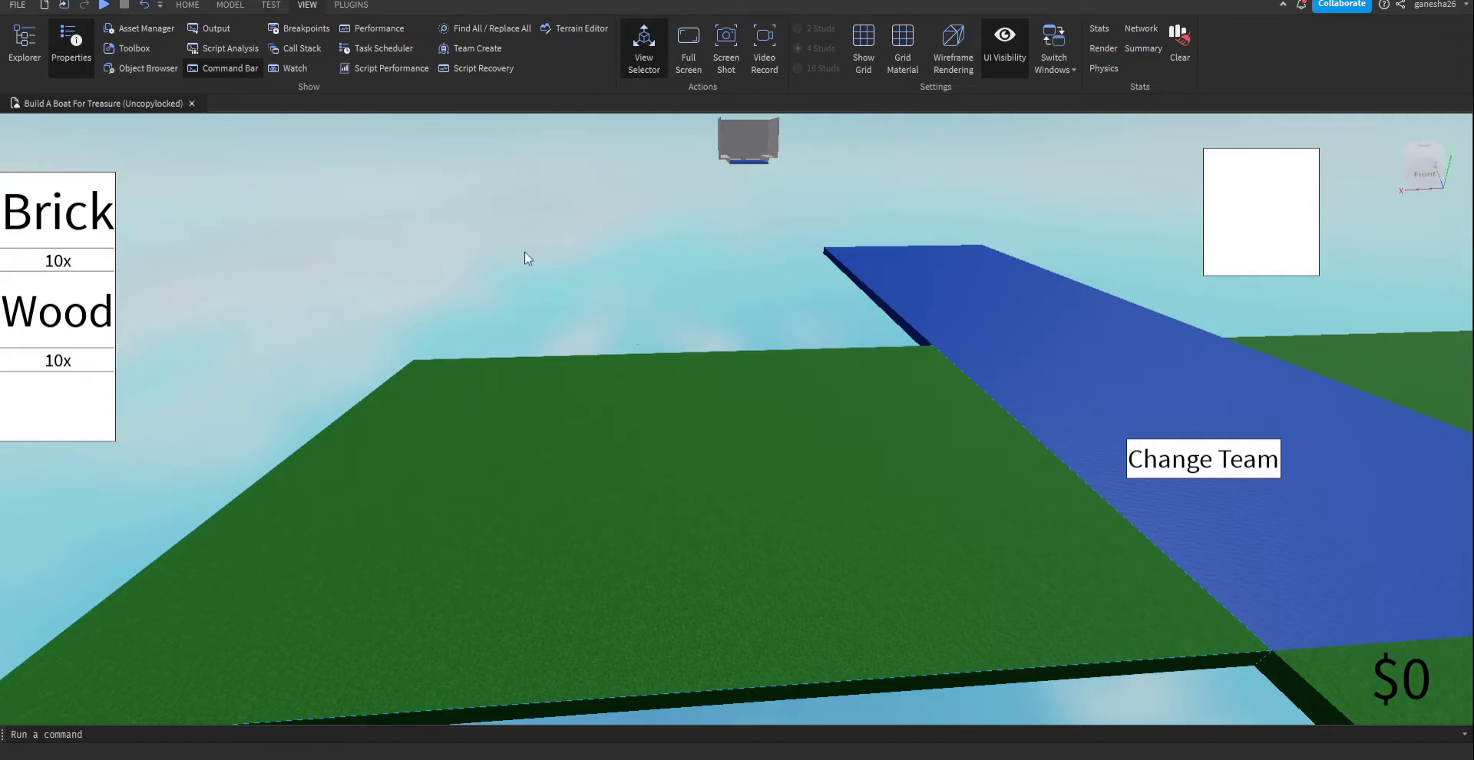
# - Show the Base part's properties as a document tab, scroll through them, and close the tab
pyautogui.hotkey('ctrl', 'shift', 'p')
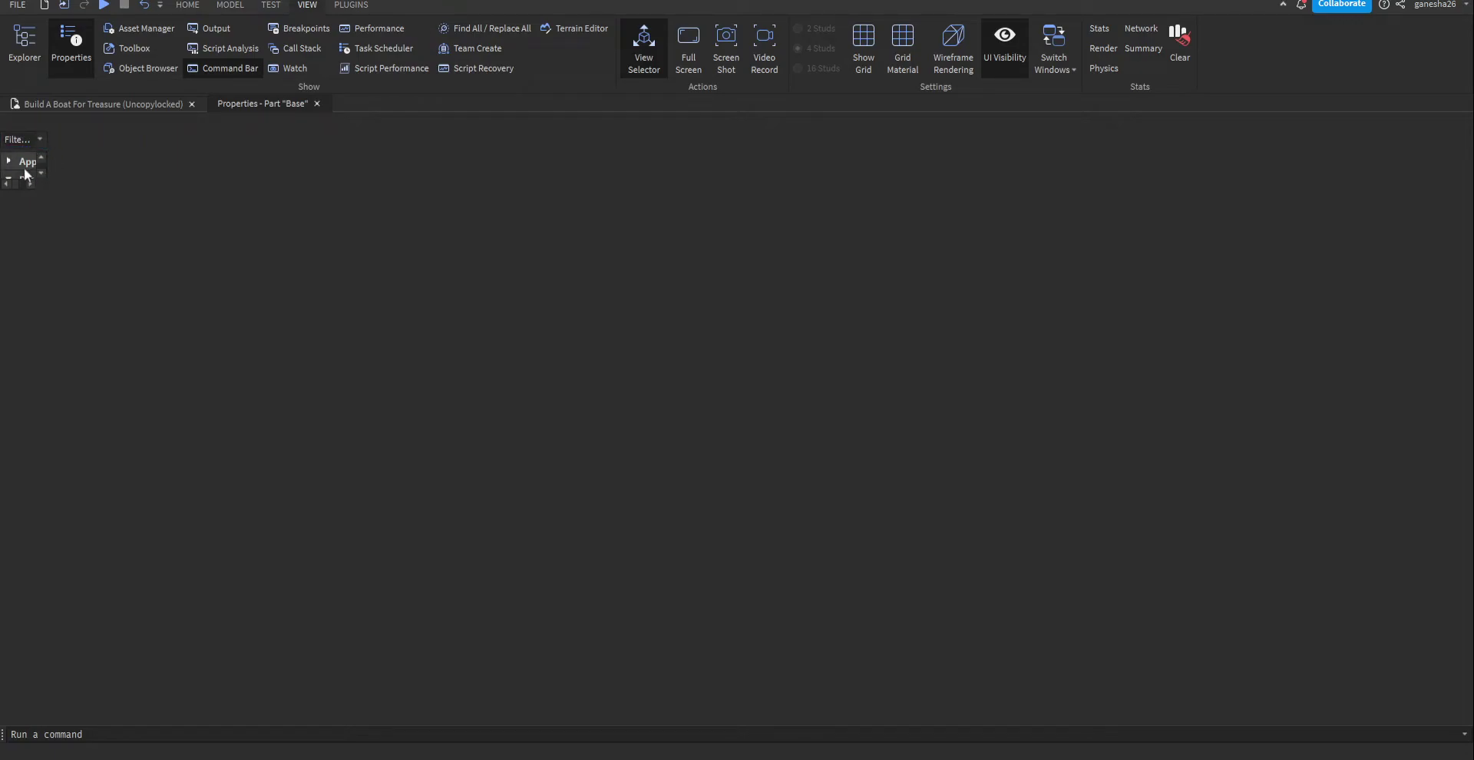
pyautogui.scroll(-4, 22, 168)
pyautogui.scroll(-2, 22, 166)
pyautogui.click(316, 104)
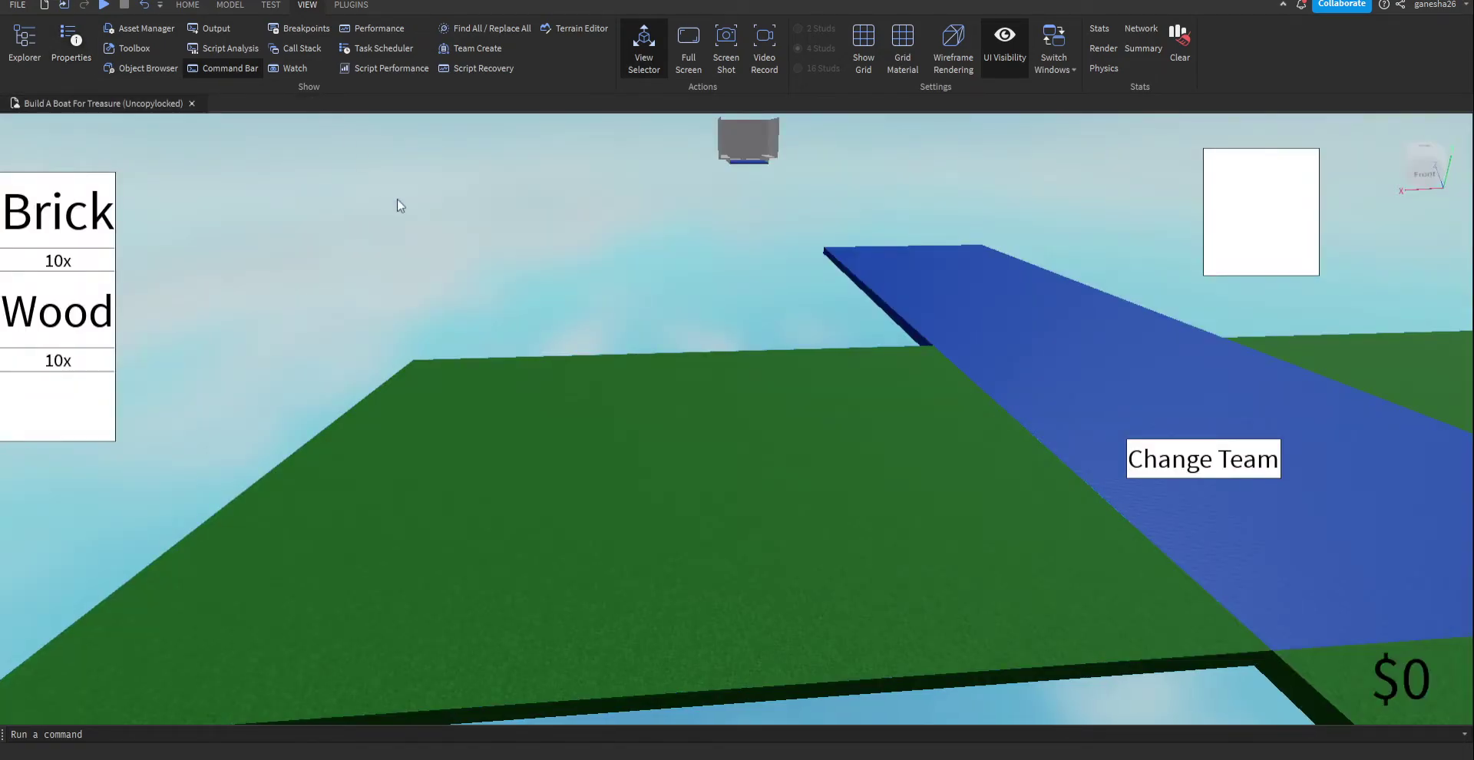
# - Insert a block part and place it on an outer corner of the green platform
pyautogui.moveTo(421, 220); pyautogui.dragTo(420, 219, button='right')
pyautogui.press('a')
pyautogui.moveTo(505, 308); pyautogui.dragTo(505, 308, button='right')
pyautogui.press('w')
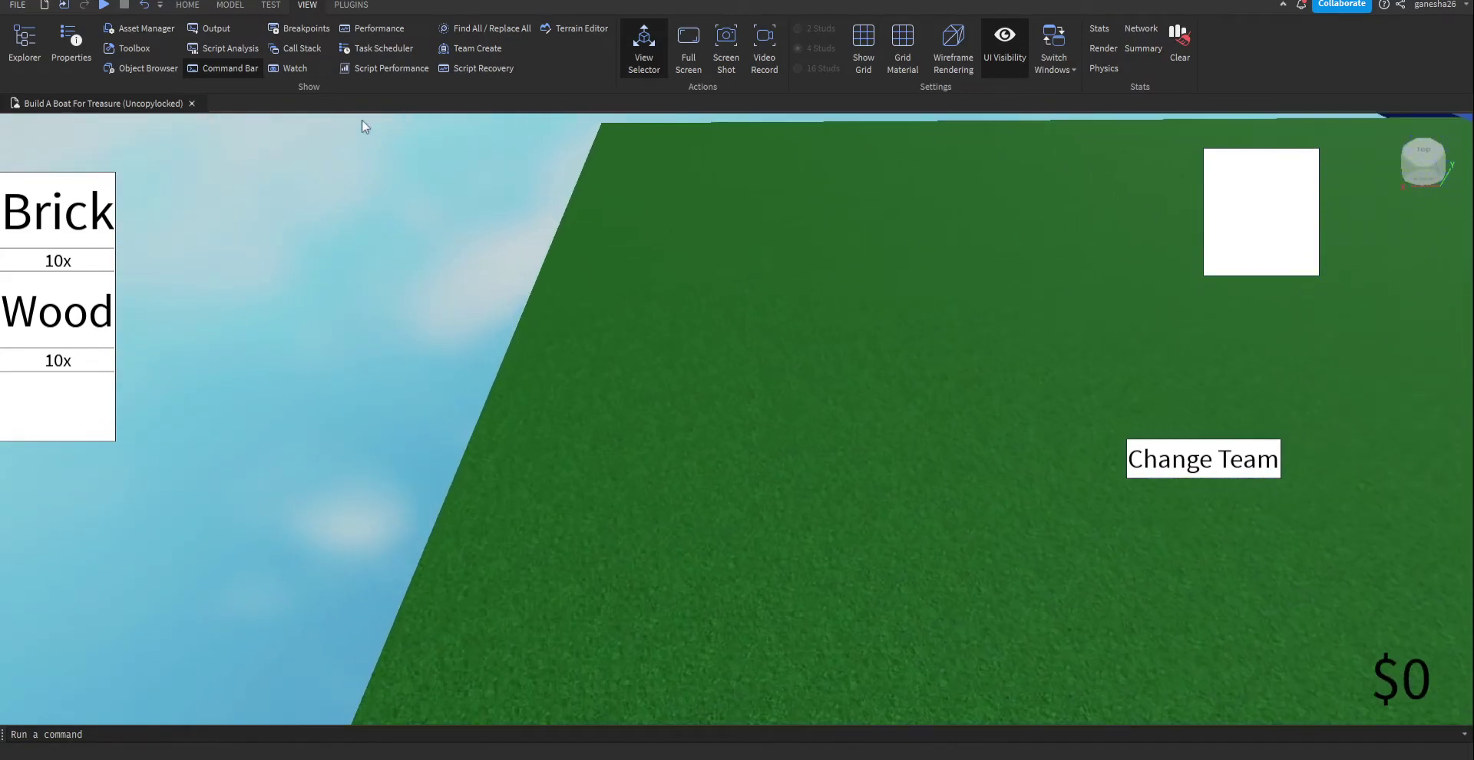
pyautogui.click(186, 5)
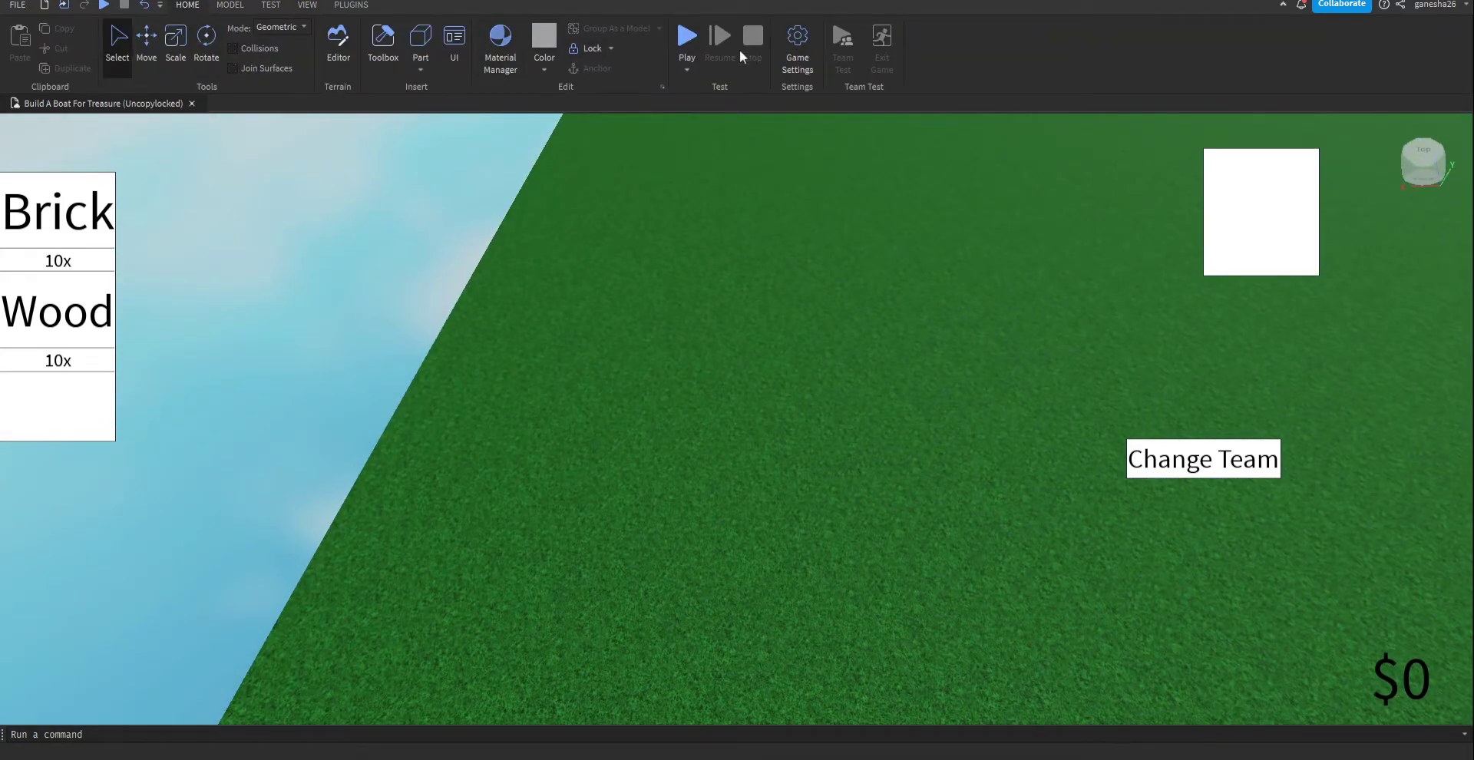
pyautogui.click(418, 48)
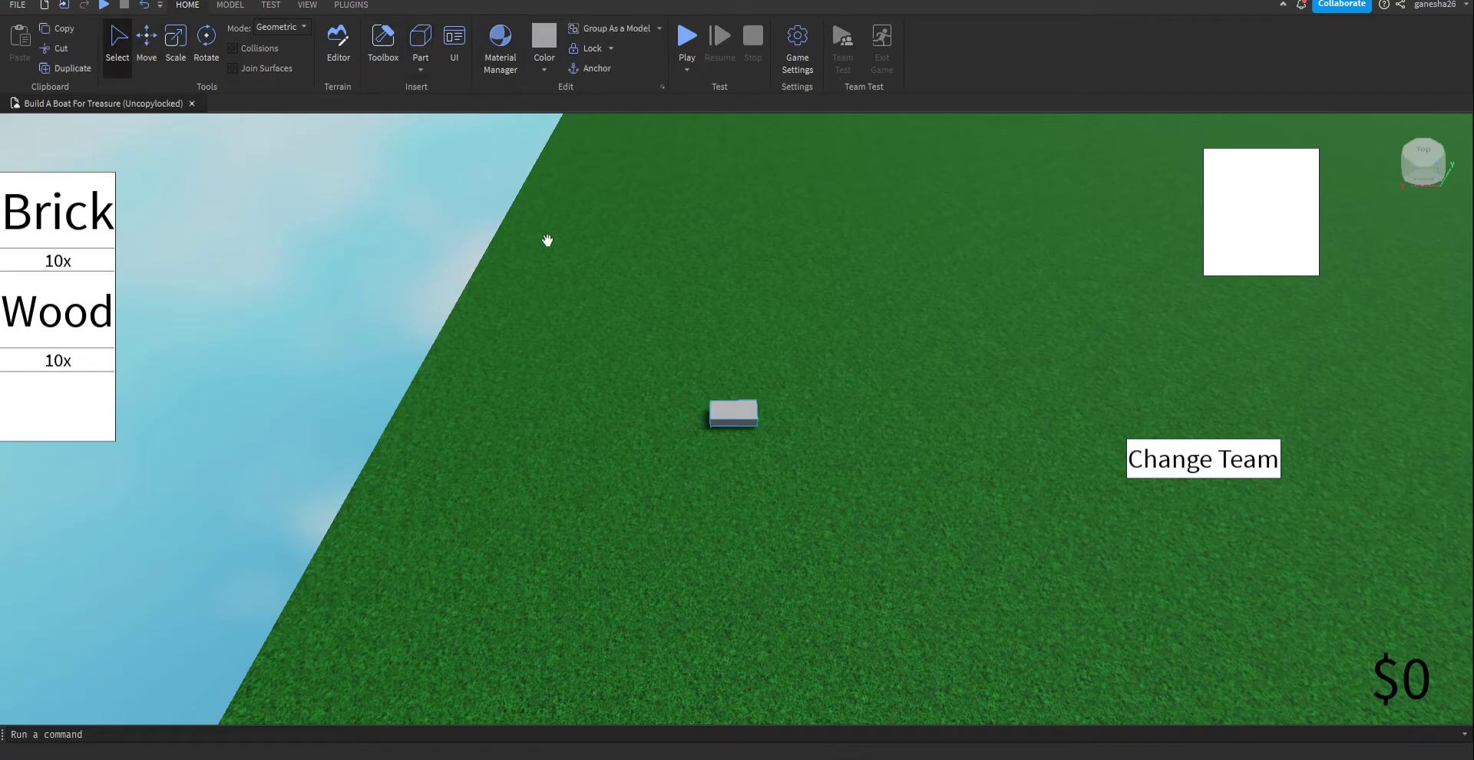
pyautogui.press('d')
pyautogui.press('s')
pyautogui.press('a')
pyautogui.moveTo(693, 434); pyautogui.dragTo(516, 579)
pyautogui.moveTo(513, 585); pyautogui.dragTo(516, 579, button='right')
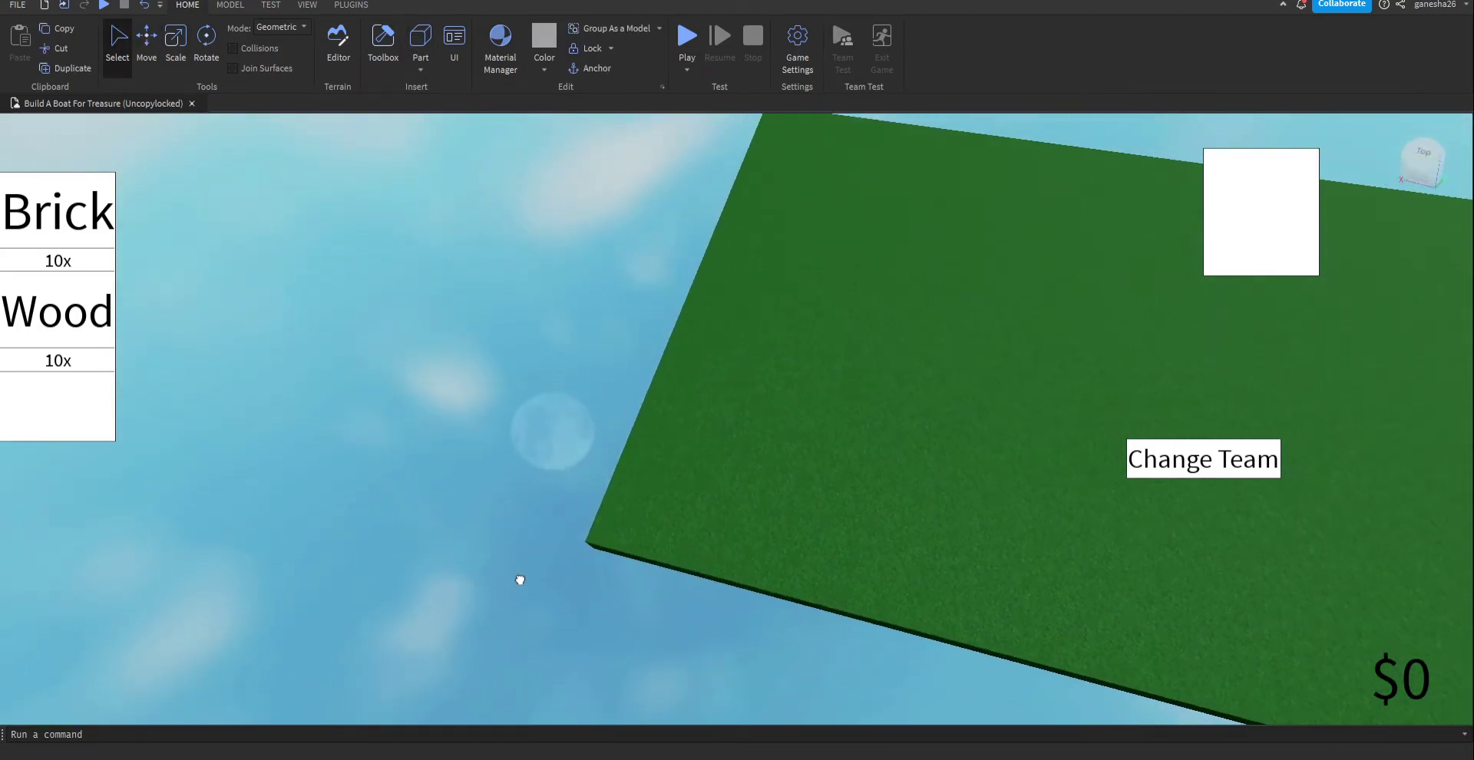
pyautogui.moveTo(517, 579); pyautogui.dragTo(592, 536)
pyautogui.press('d')
pyautogui.press('d')
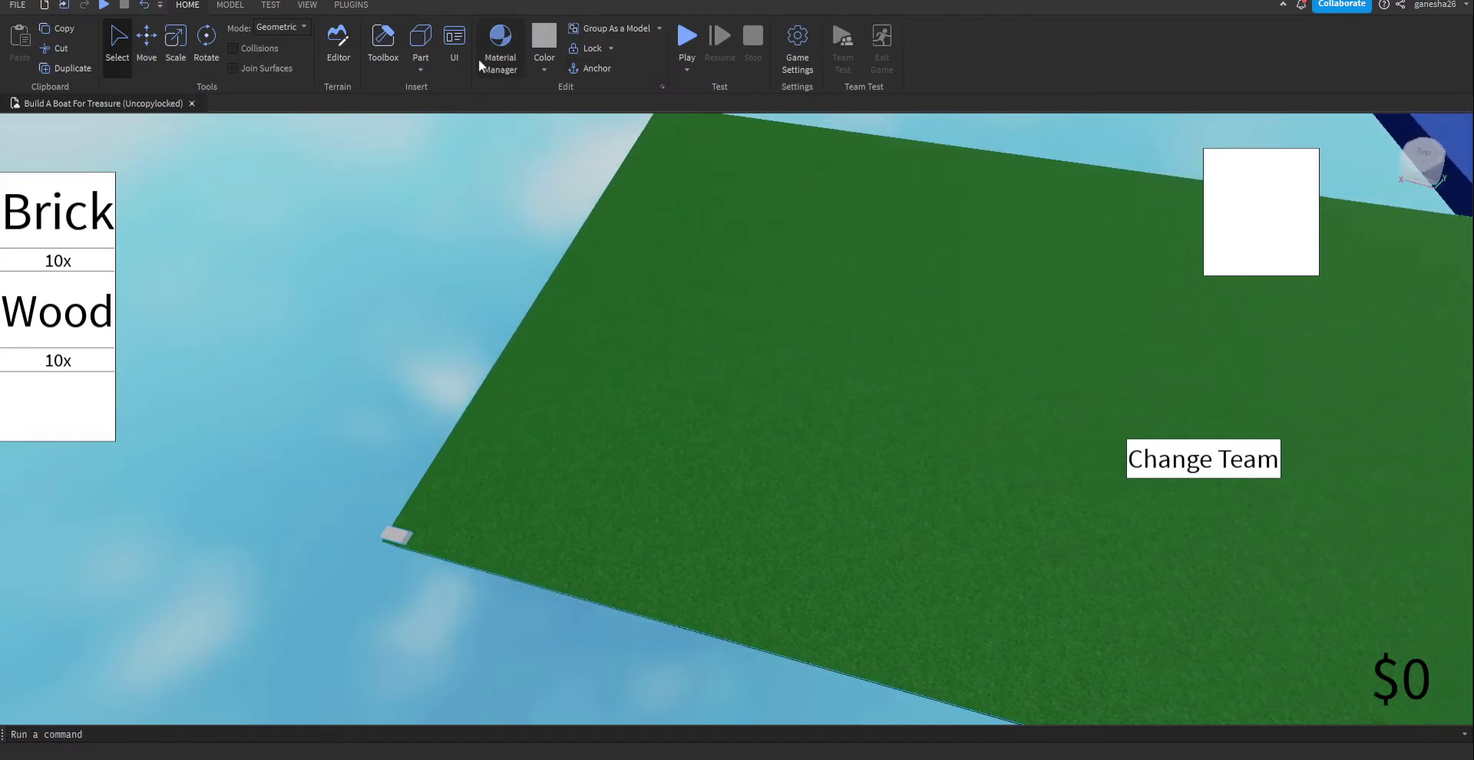
# - Insert a second block part and place it on the neighboring outer corner of the green platform
pyautogui.click(421, 38)
pyautogui.press('d')
pyautogui.press('d')
pyautogui.moveTo(728, 420); pyautogui.dragTo(632, 158)
pyautogui.press('d')
pyautogui.moveTo(1157, 228); pyautogui.dragTo(632, 158, button='right')
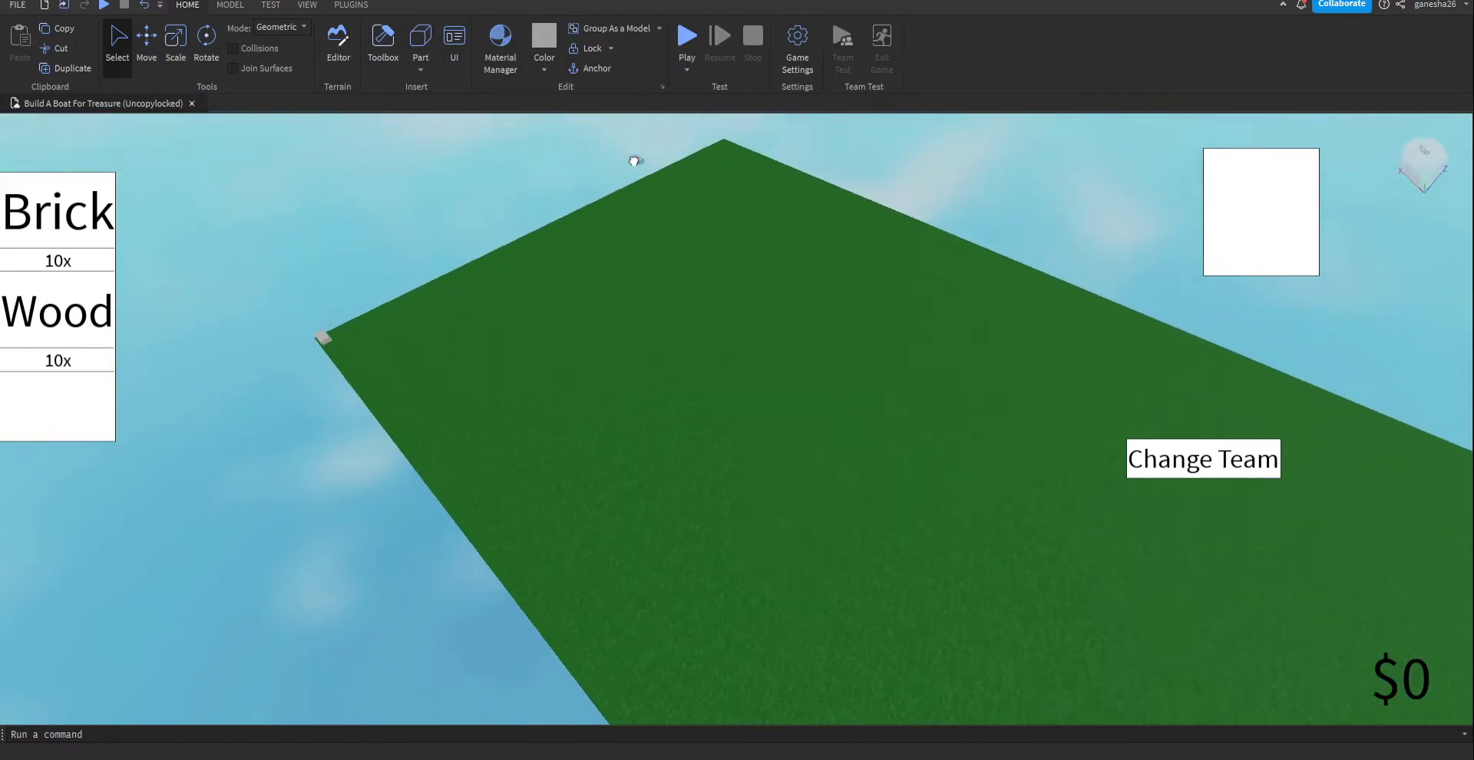
pyautogui.moveTo(632, 159); pyautogui.dragTo(786, 164)
pyautogui.moveTo(761, 141); pyautogui.dragTo(615, 365, button='right')
pyautogui.press('d')
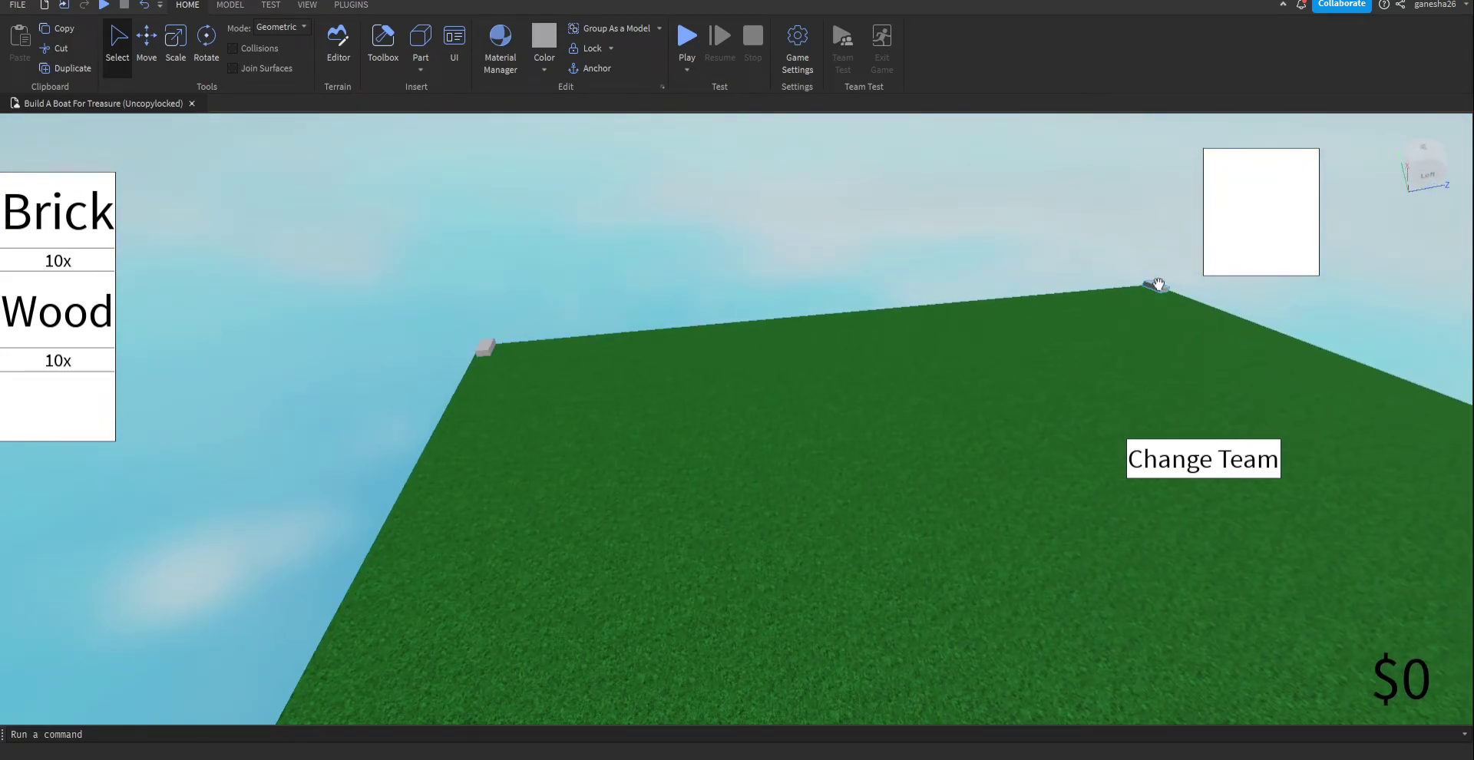
# - Examine the two marker parts on the green platform's outer corners and the edge between them
pyautogui.moveTo(1158, 285); pyautogui.dragTo(638, 237, button='right')
pyautogui.press('a')
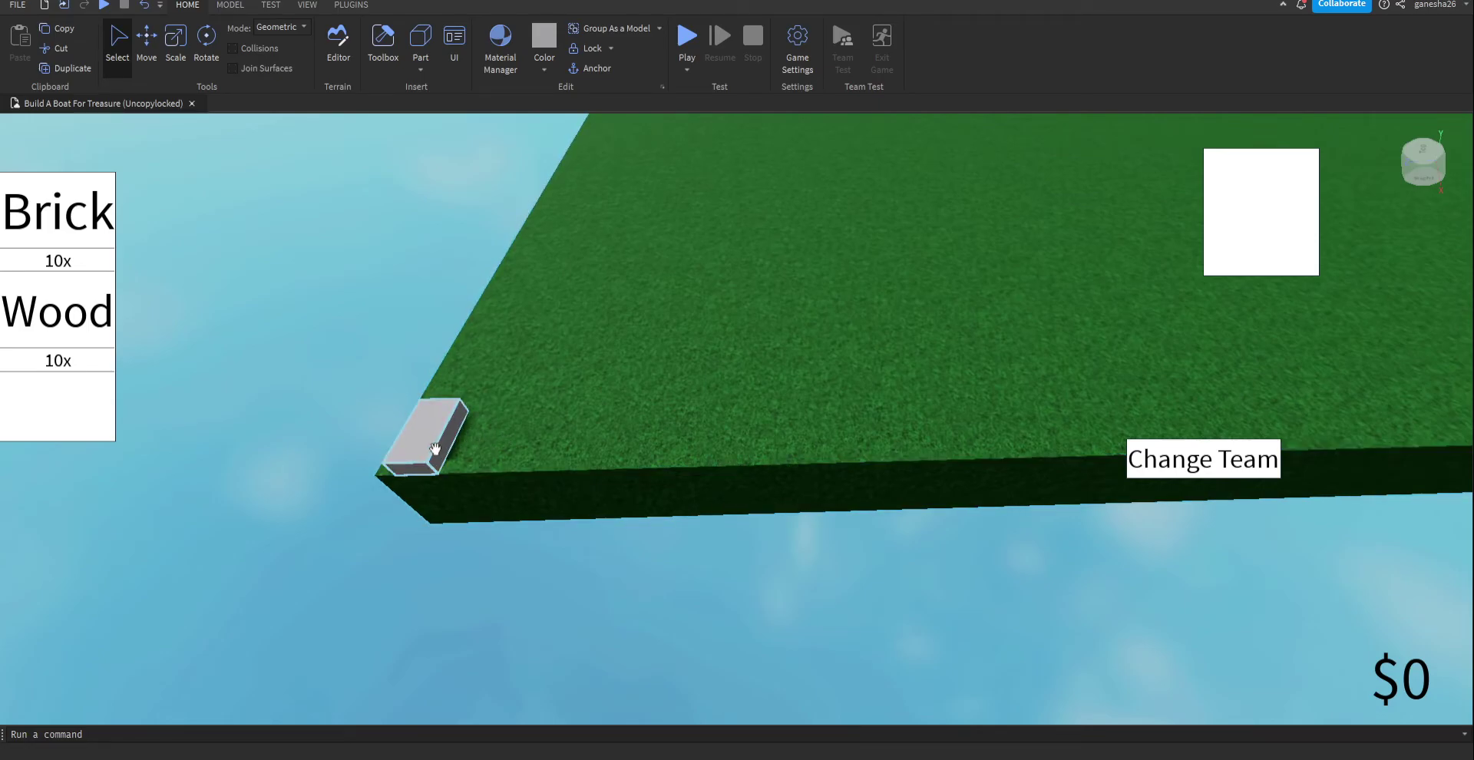
pyautogui.press('s')
pyautogui.moveTo(557, 428); pyautogui.dragTo(569, 421, button='right')
pyautogui.press('d')
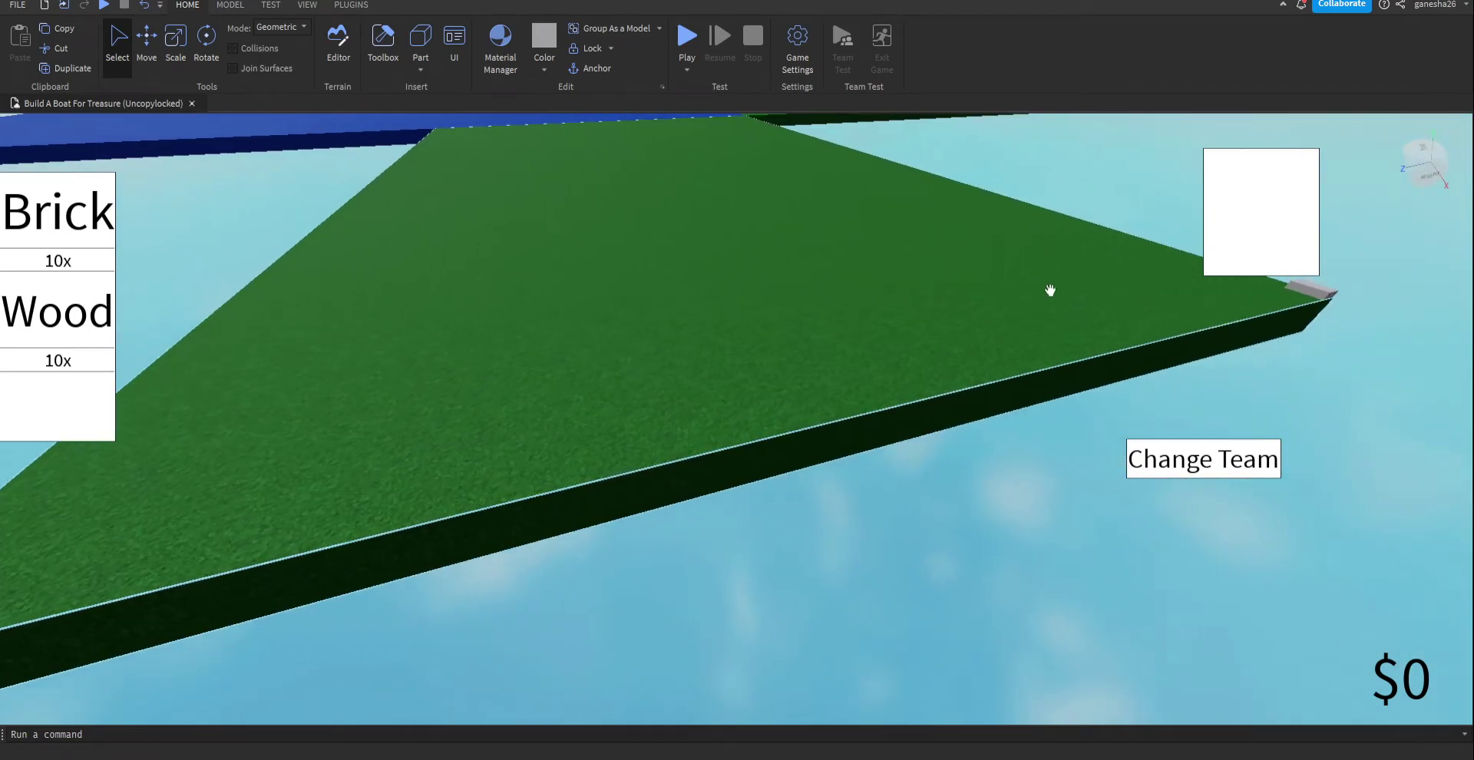
pyautogui.press('d')
pyautogui.press('s')
pyautogui.scroll(-2, 1106, 315)
pyautogui.press('a')
pyautogui.moveTo(756, 457); pyautogui.dragTo(738, 457, button='right')
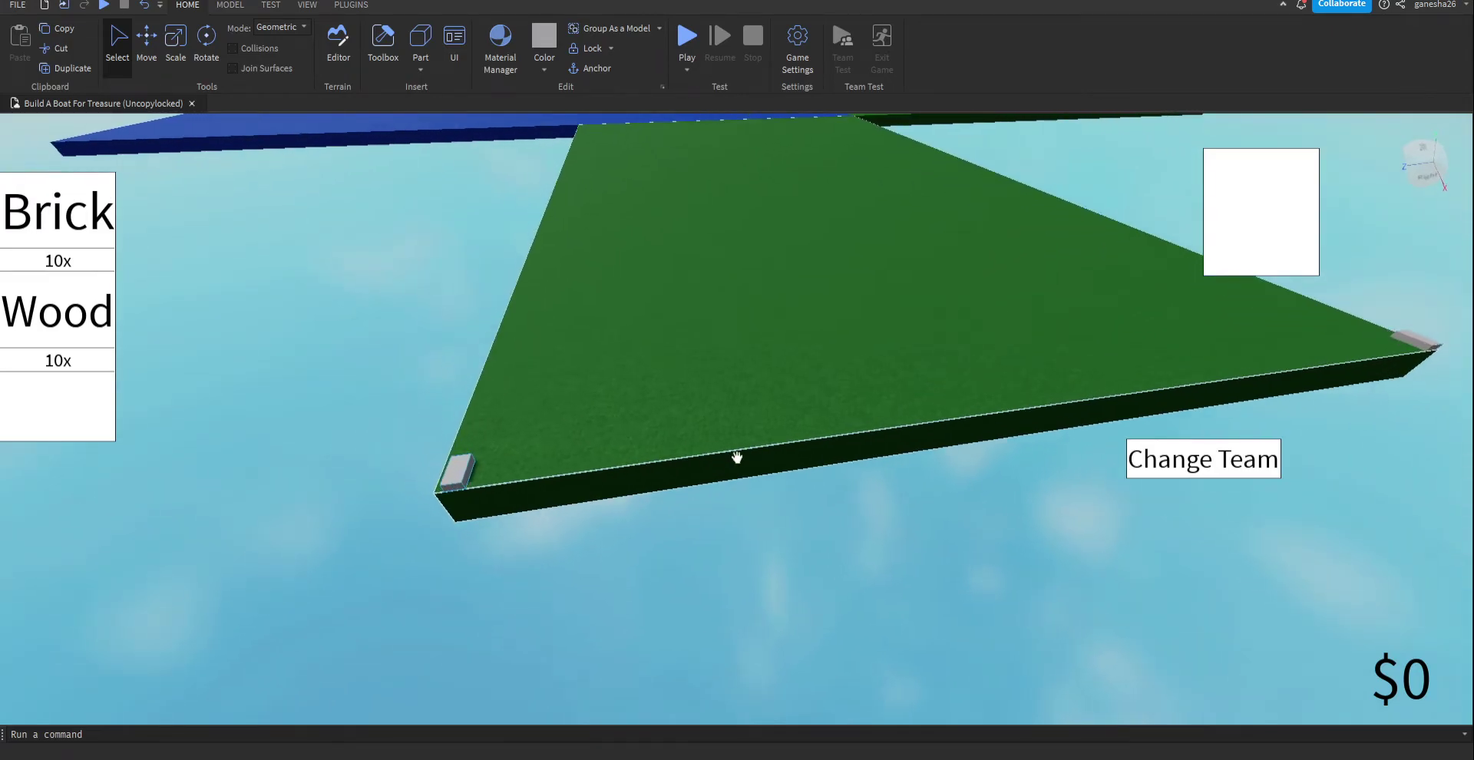
pyautogui.scroll(4, 499, 520)
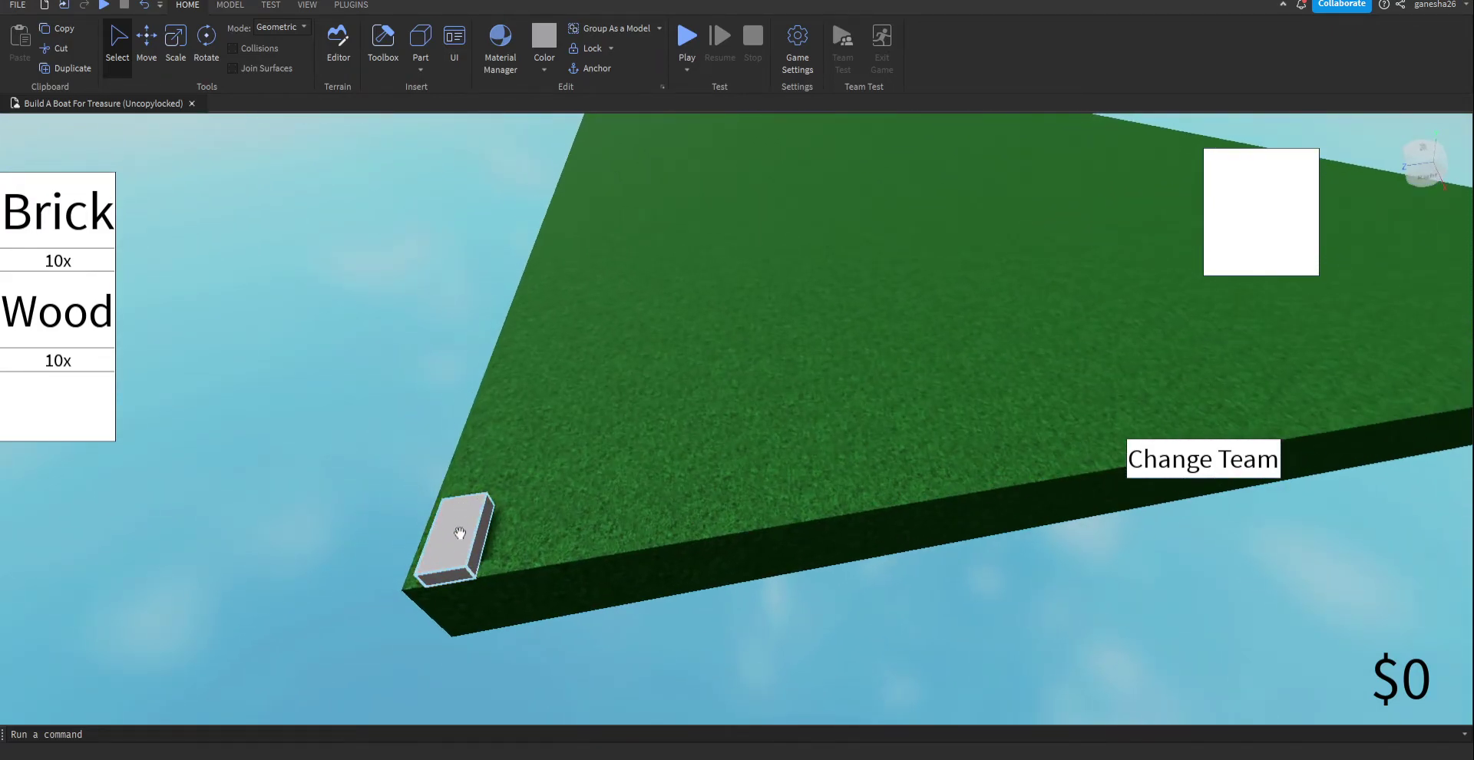
pyautogui.scroll(-3, 460, 532)
pyautogui.moveTo(459, 533); pyautogui.dragTo(1030, 471, button='right')
pyautogui.scroll(4, 1030, 471)
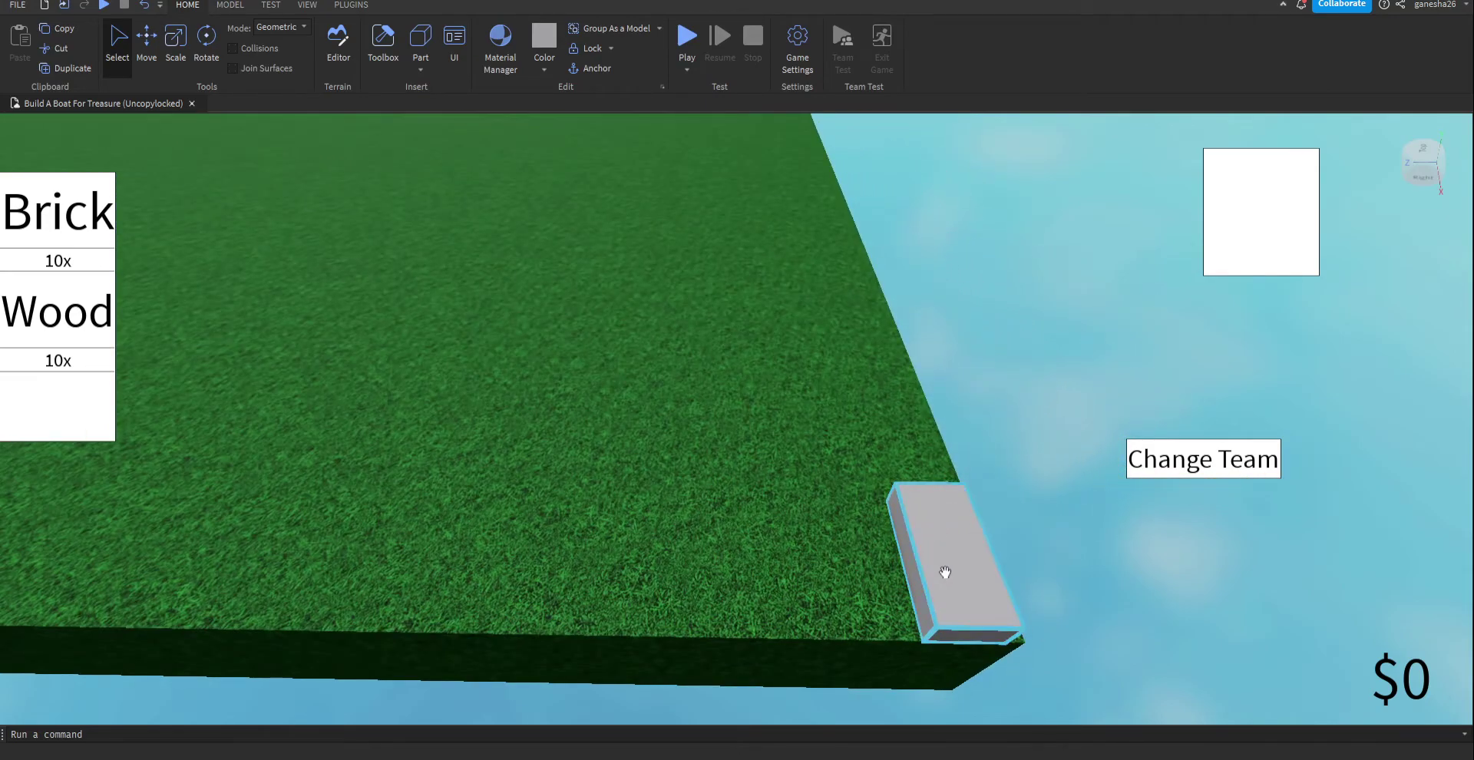
pyautogui.moveTo(945, 572); pyautogui.dragTo(1146, 388, button='right')
pyautogui.scroll(-3, 1007, 553)
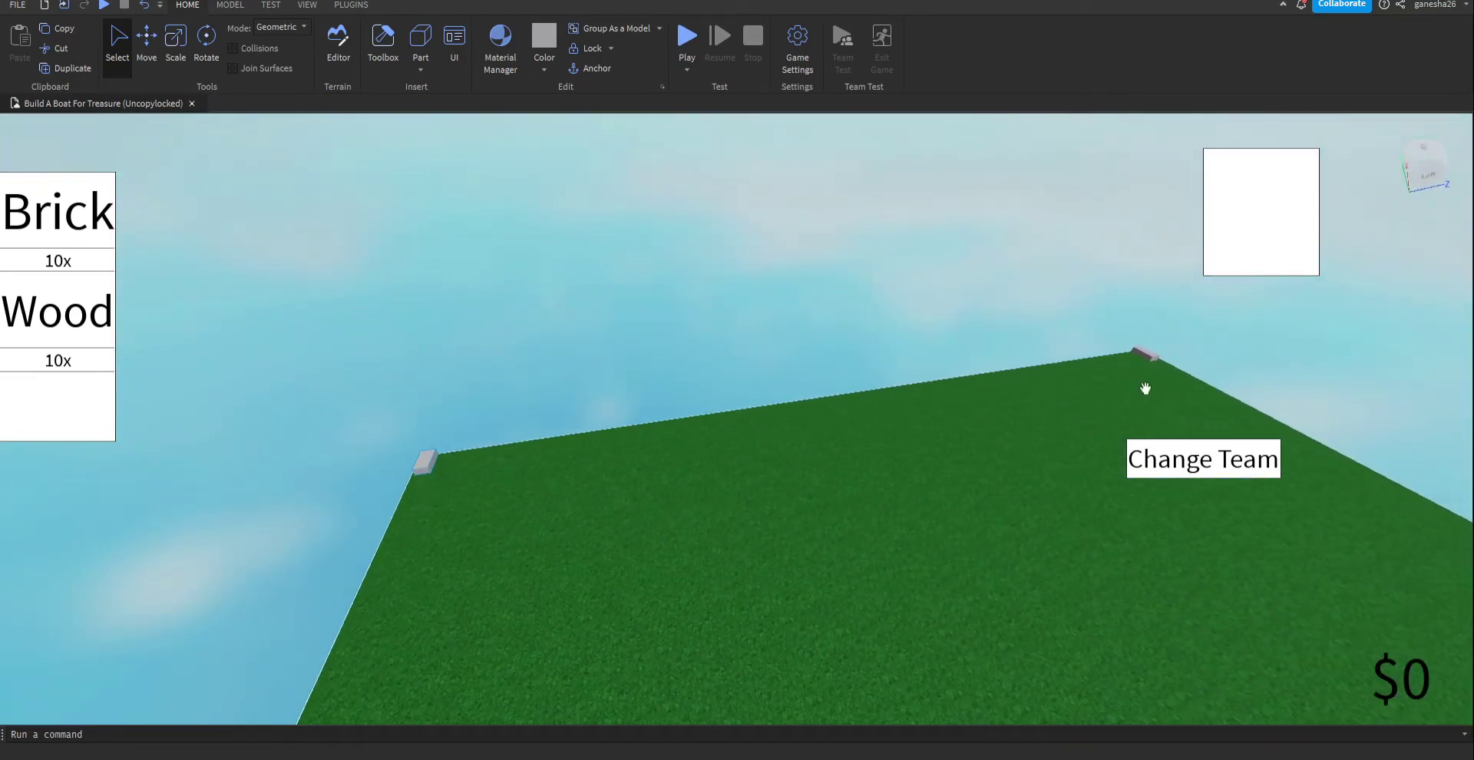
pyautogui.press('a')
pyautogui.press('d')
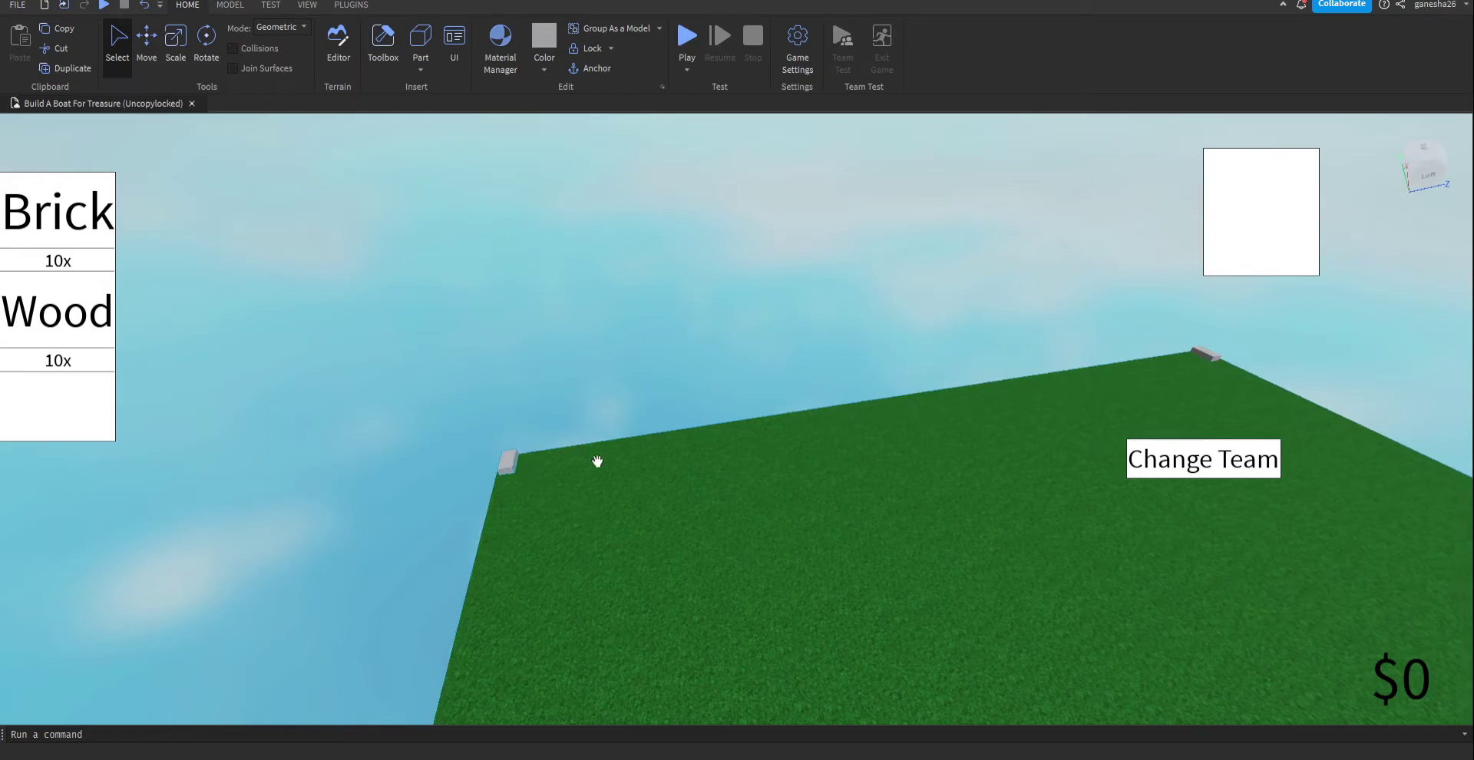
pyautogui.press('d')
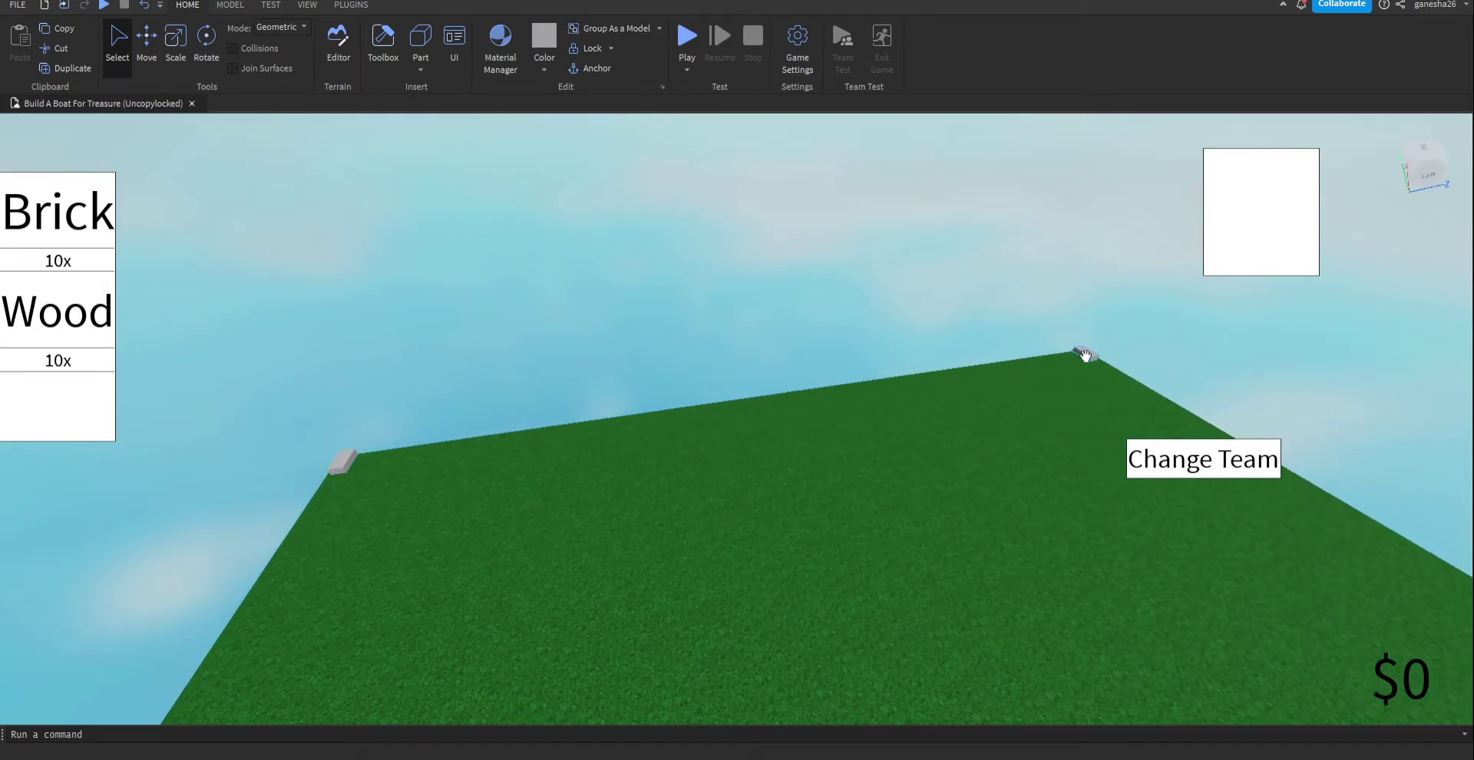
pyautogui.press('a')
# - Move one marker part from its corner to a spot farther along the green platform's outer edge
pyautogui.click(955, 328)
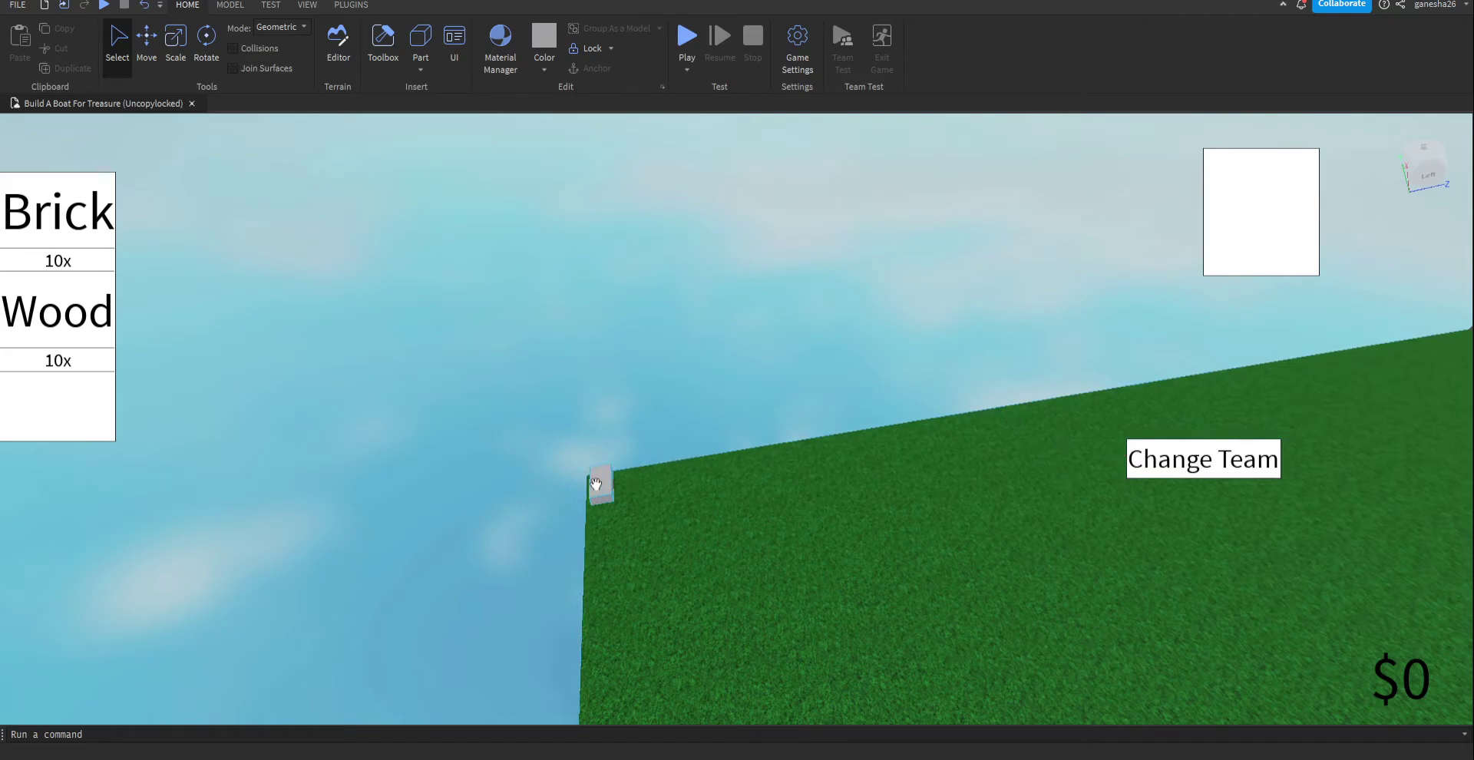
pyautogui.moveTo(593, 417); pyautogui.dragTo(665, 558, button='right')
pyautogui.moveTo(656, 566); pyautogui.dragTo(642, 418)
pyautogui.moveTo(642, 418); pyautogui.dragTo(652, 405, button='right')
pyautogui.press('d')
# - Move the other marker part to the opposite edge beside the blue strip, and check the first marker's position
pyautogui.moveTo(601, 254); pyautogui.dragTo(1254, 342)
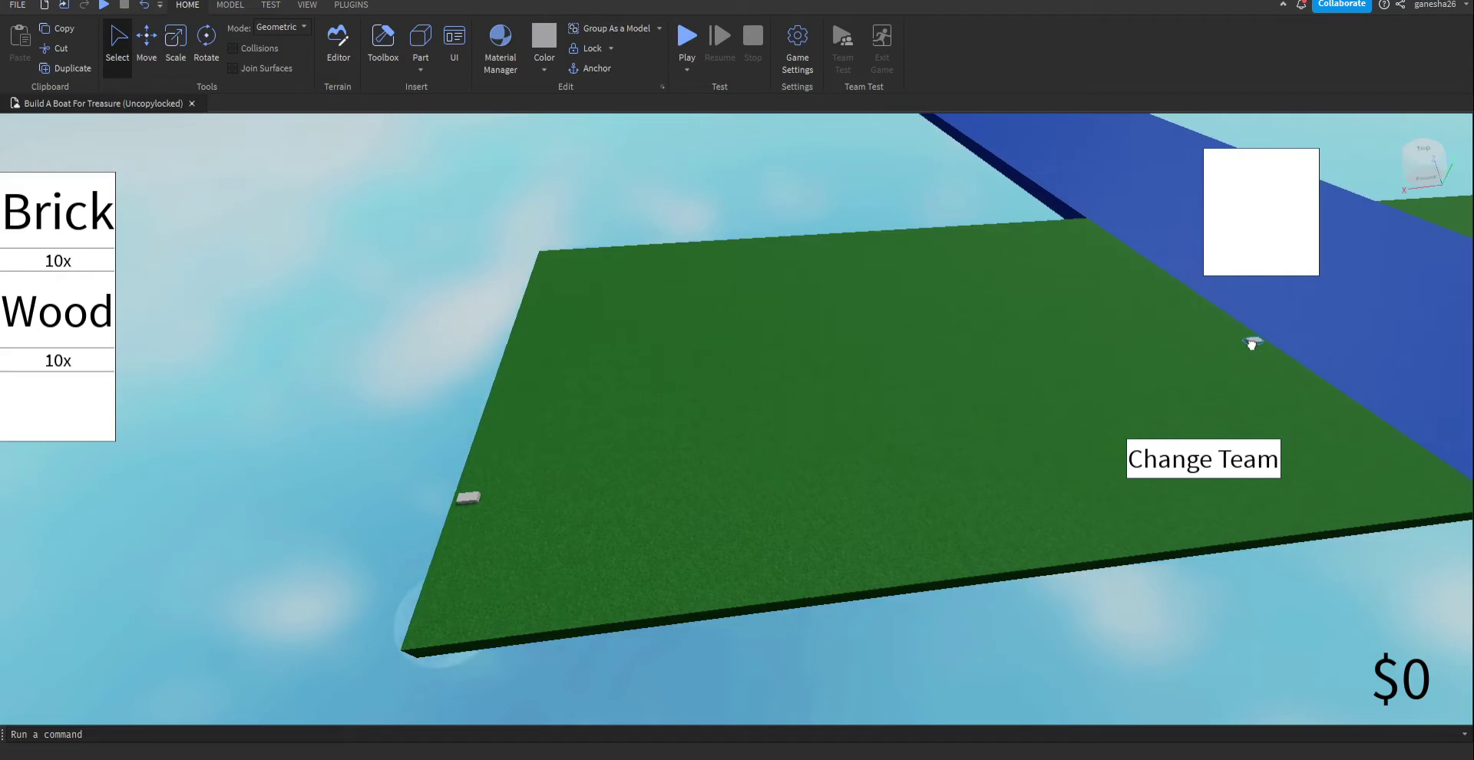
pyautogui.moveTo(1254, 343); pyautogui.dragTo(1239, 349, button='right')
pyautogui.press('w')
pyautogui.press('a')
pyautogui.moveTo(658, 437); pyautogui.dragTo(717, 395, button='right')
pyautogui.moveTo(824, 250); pyautogui.dragTo(810, 263, button='right')
pyautogui.press('w')
pyautogui.press('a')
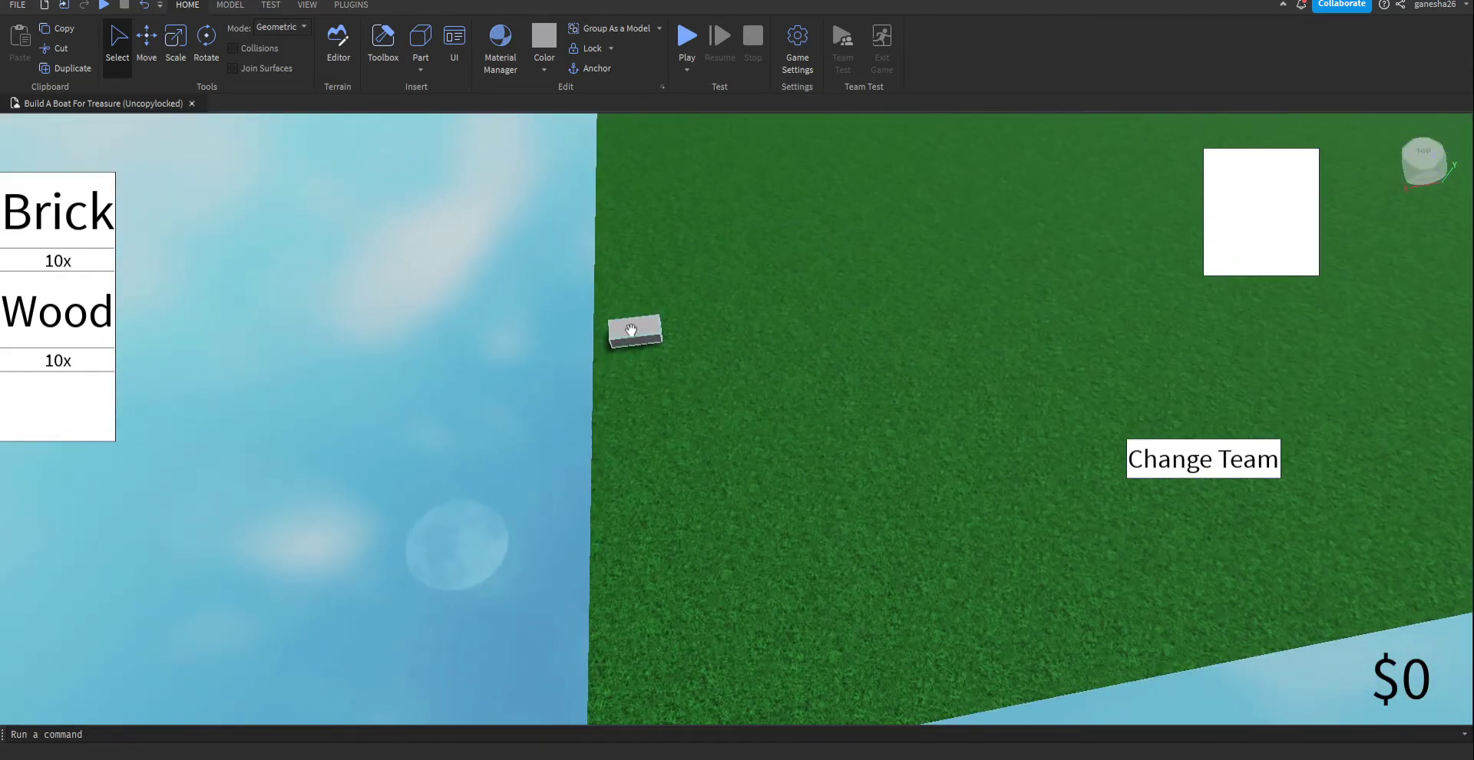
# - Examine the marker part on the green platform's outer edge and its position relative to the platform's corners and the blue strip
pyautogui.press('s')
pyautogui.press('d')
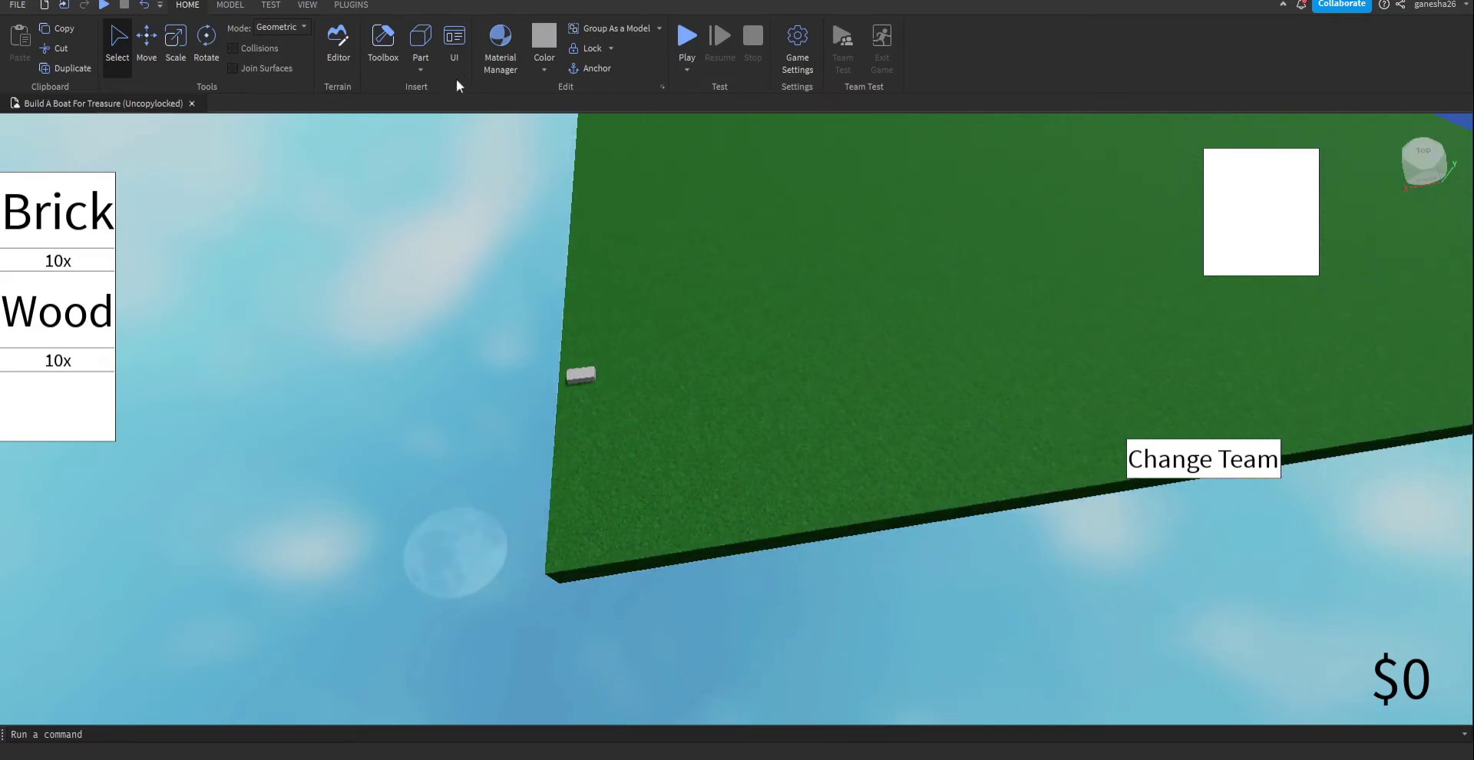
pyautogui.scroll(5, 676, 399)
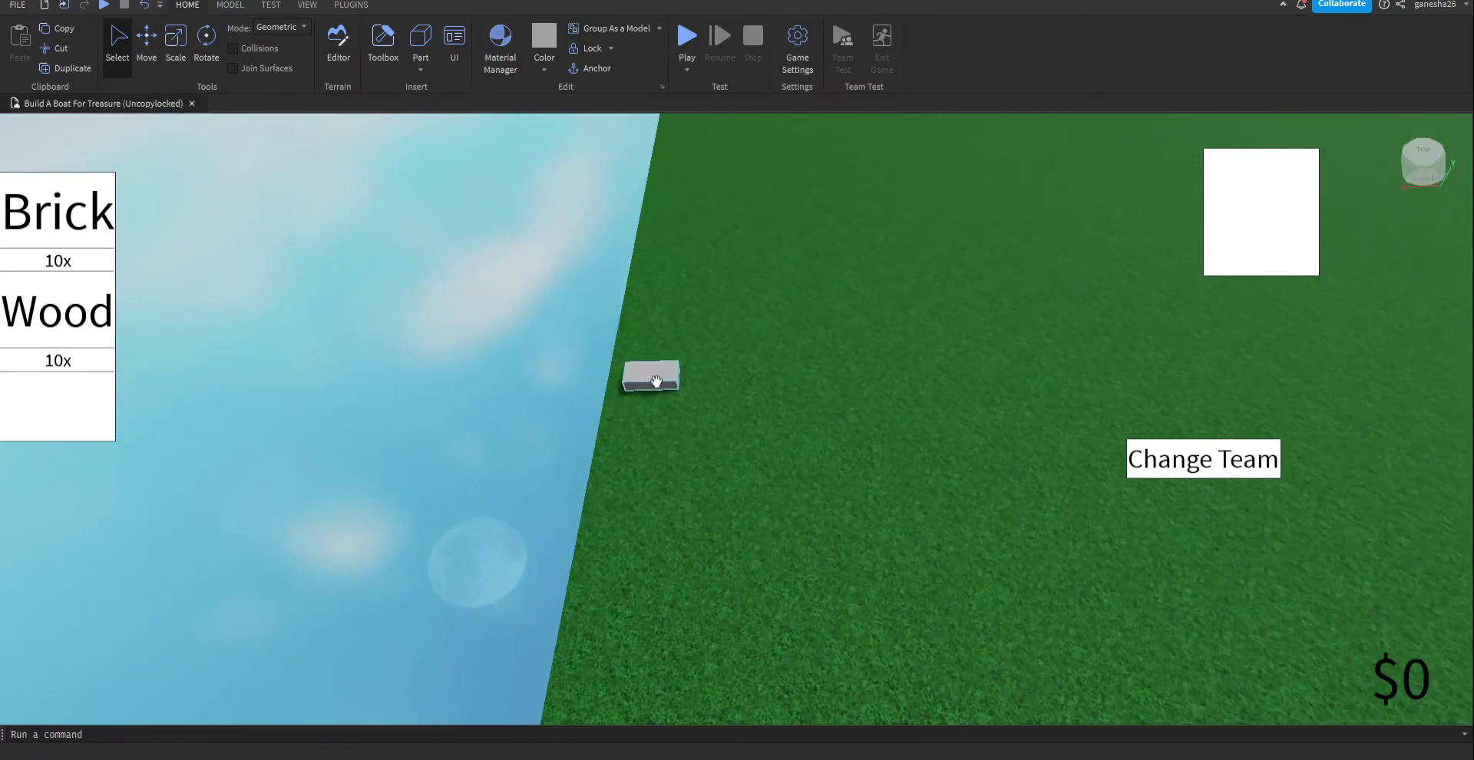
pyautogui.scroll(1, 661, 382)
pyautogui.press('s')
pyautogui.press('d')
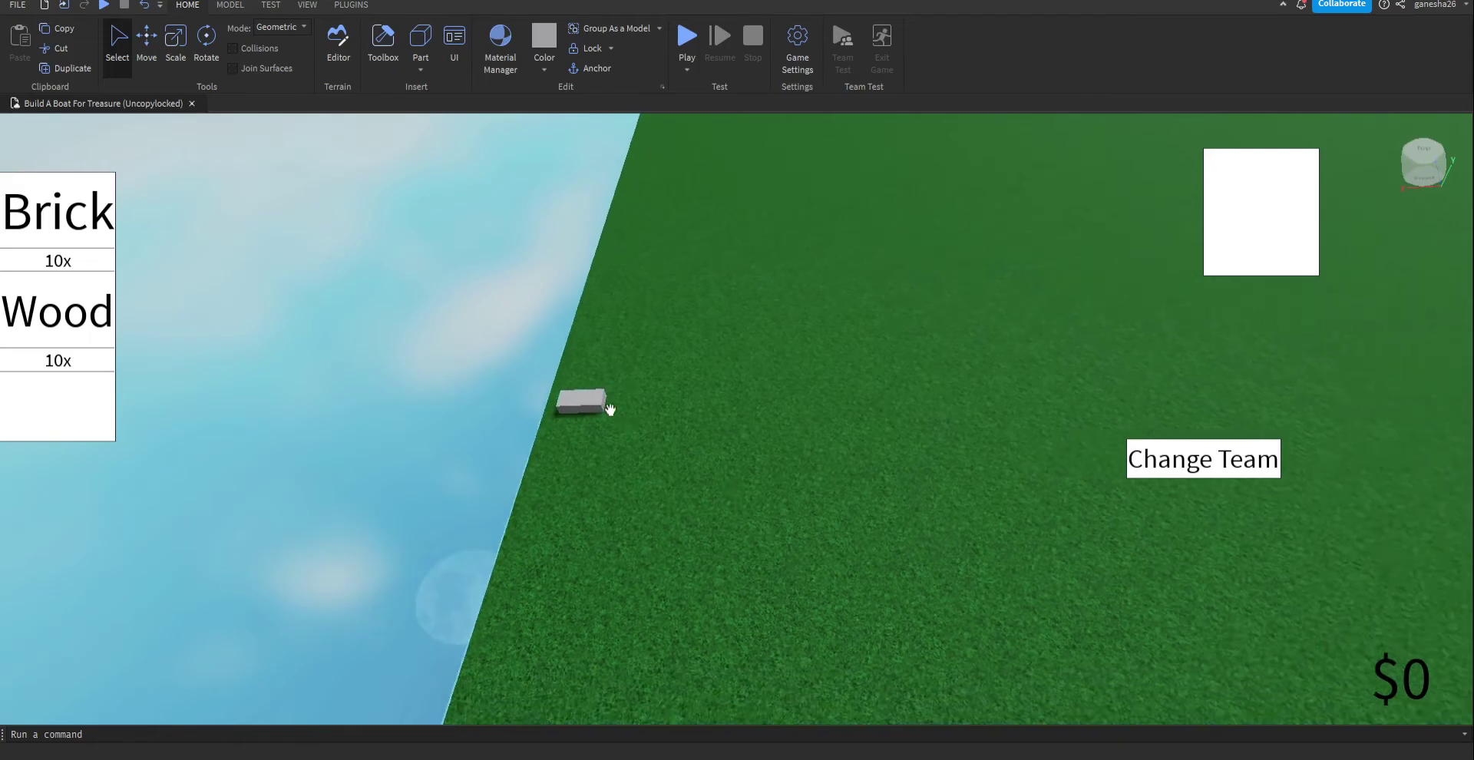
pyautogui.moveTo(612, 411); pyautogui.dragTo(854, 239, button='right')
pyautogui.moveTo(917, 192); pyautogui.dragTo(951, 208, button='right')
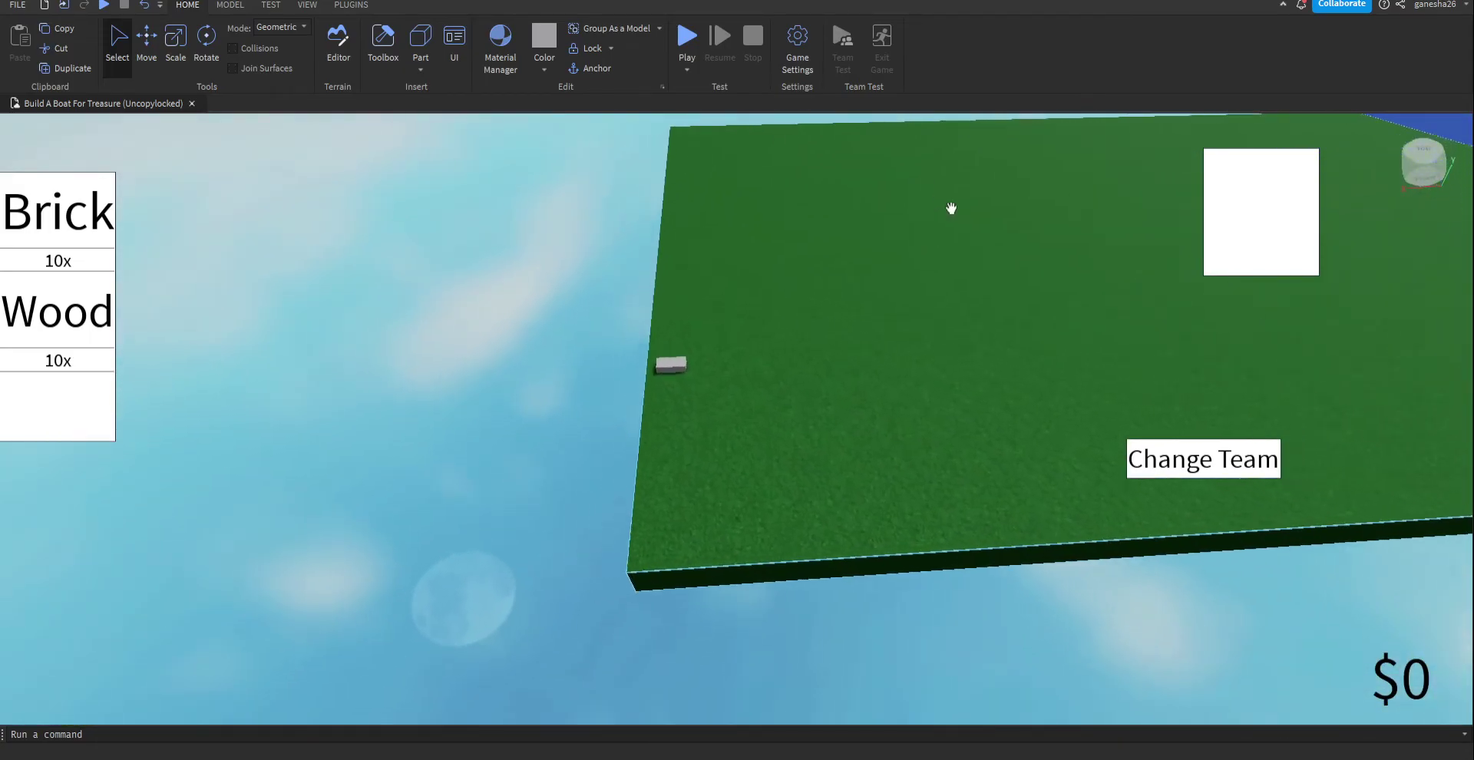
pyautogui.press('w')
pyautogui.press('d')
pyautogui.moveTo(1006, 350); pyautogui.dragTo(624, 340, button='right')
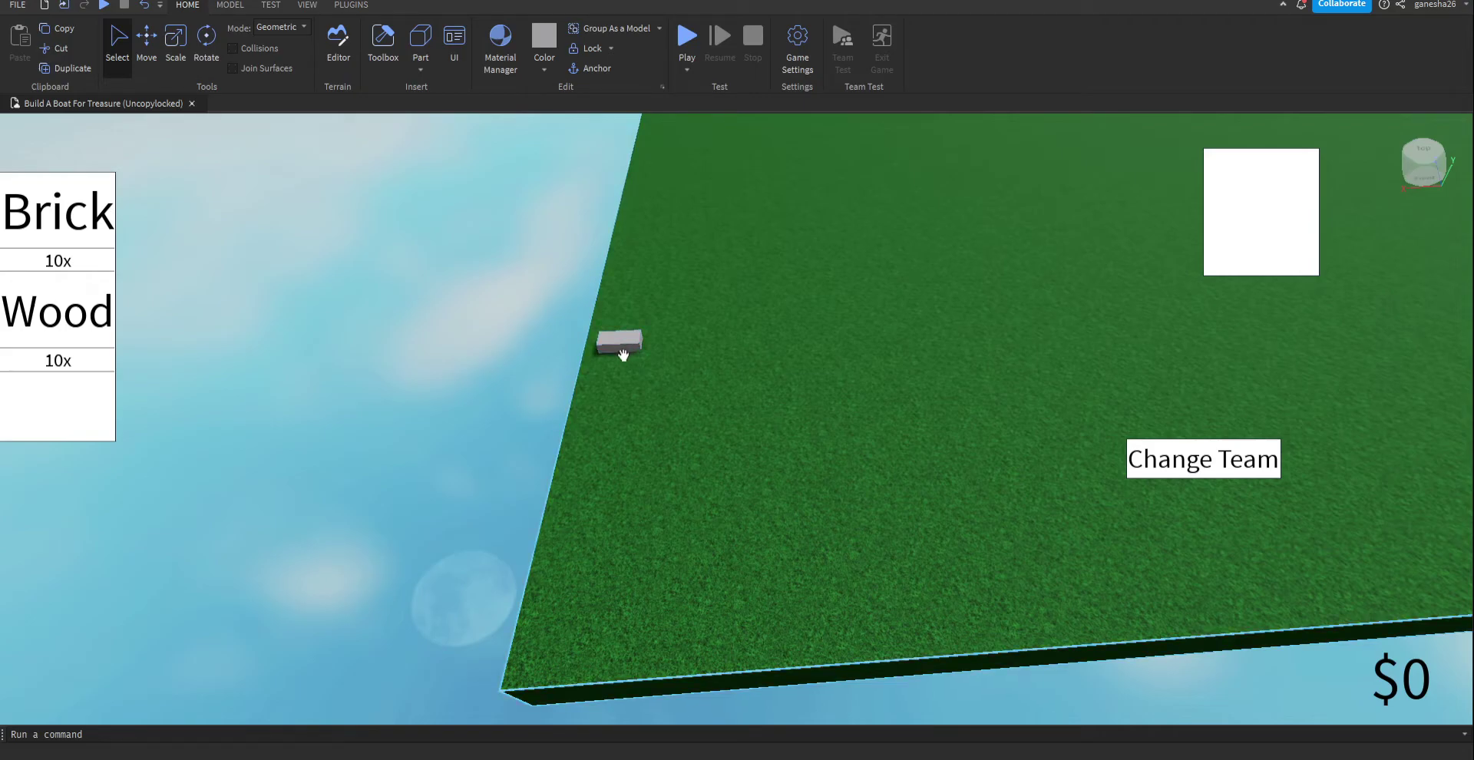
pyautogui.moveTo(625, 353); pyautogui.dragTo(971, 249, button='right')
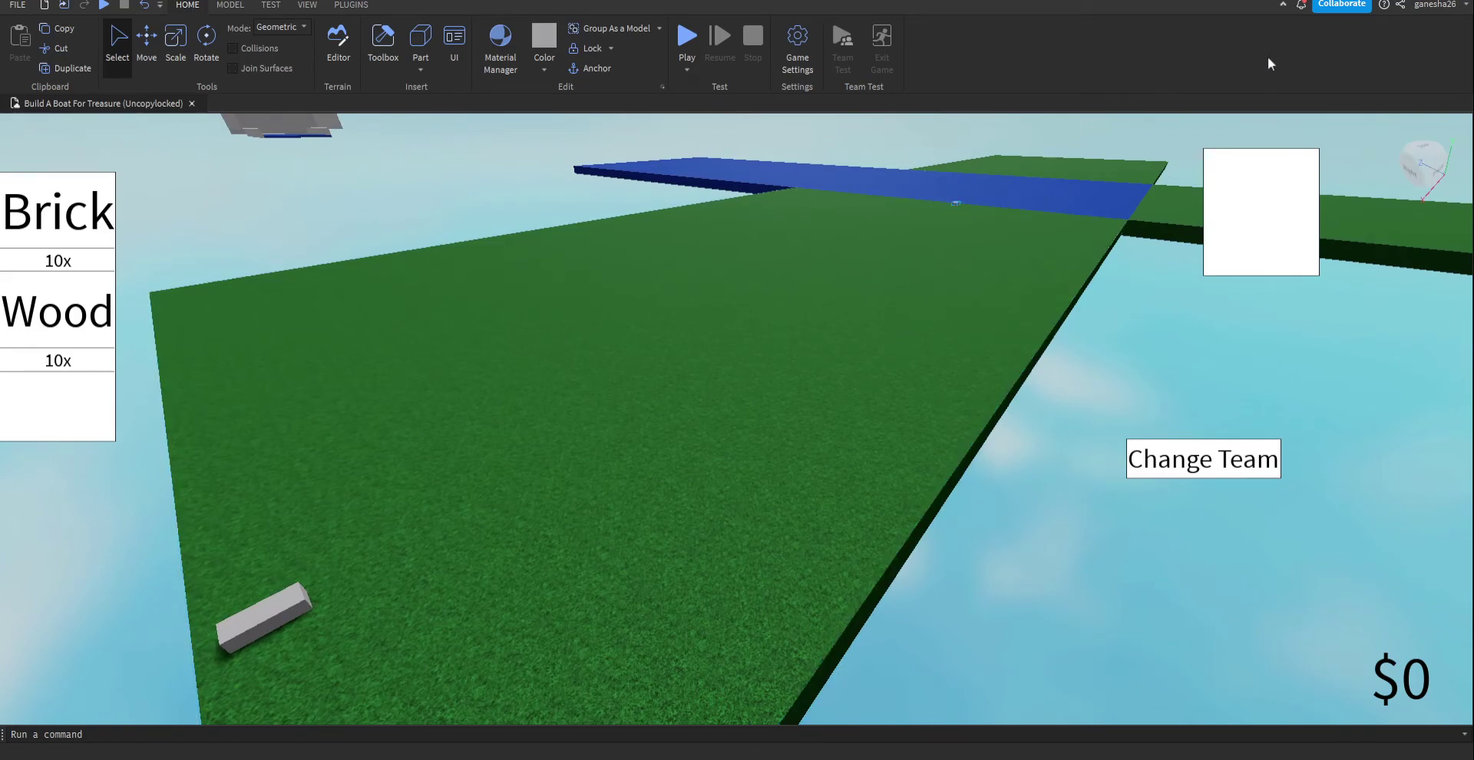
pyautogui.click(725, 716)
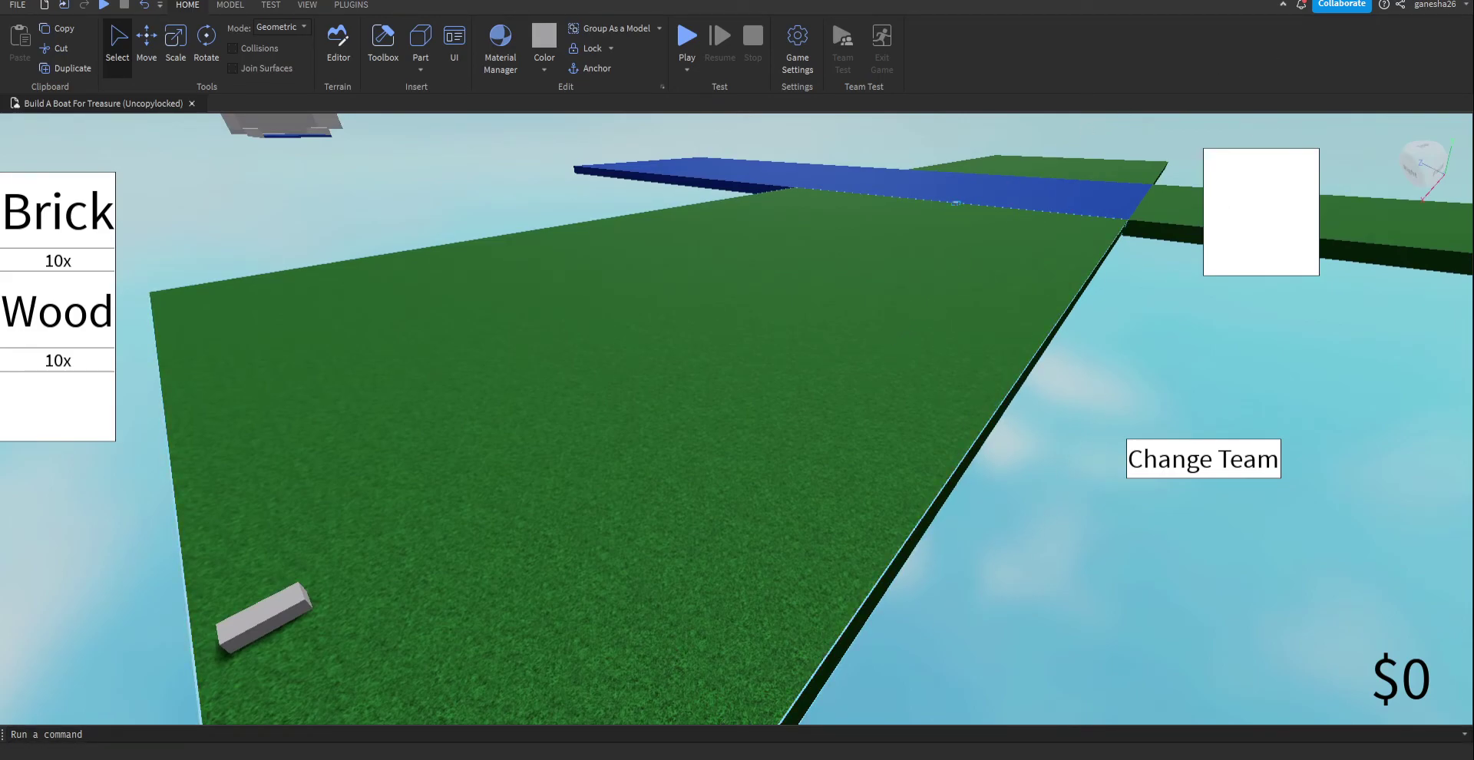
pyautogui.click(996, 645)
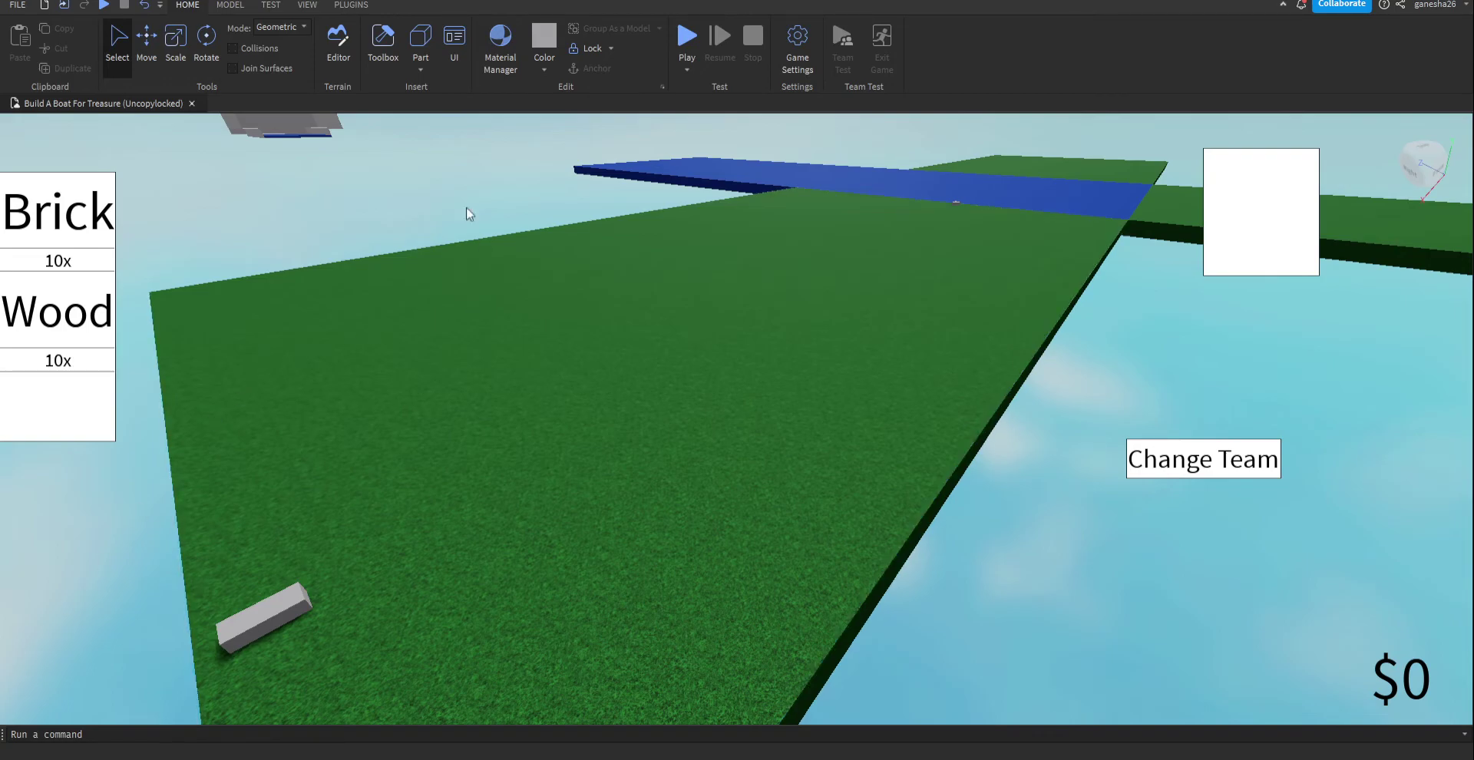
pyautogui.click(270, 5)
pyautogui.click(307, 4)
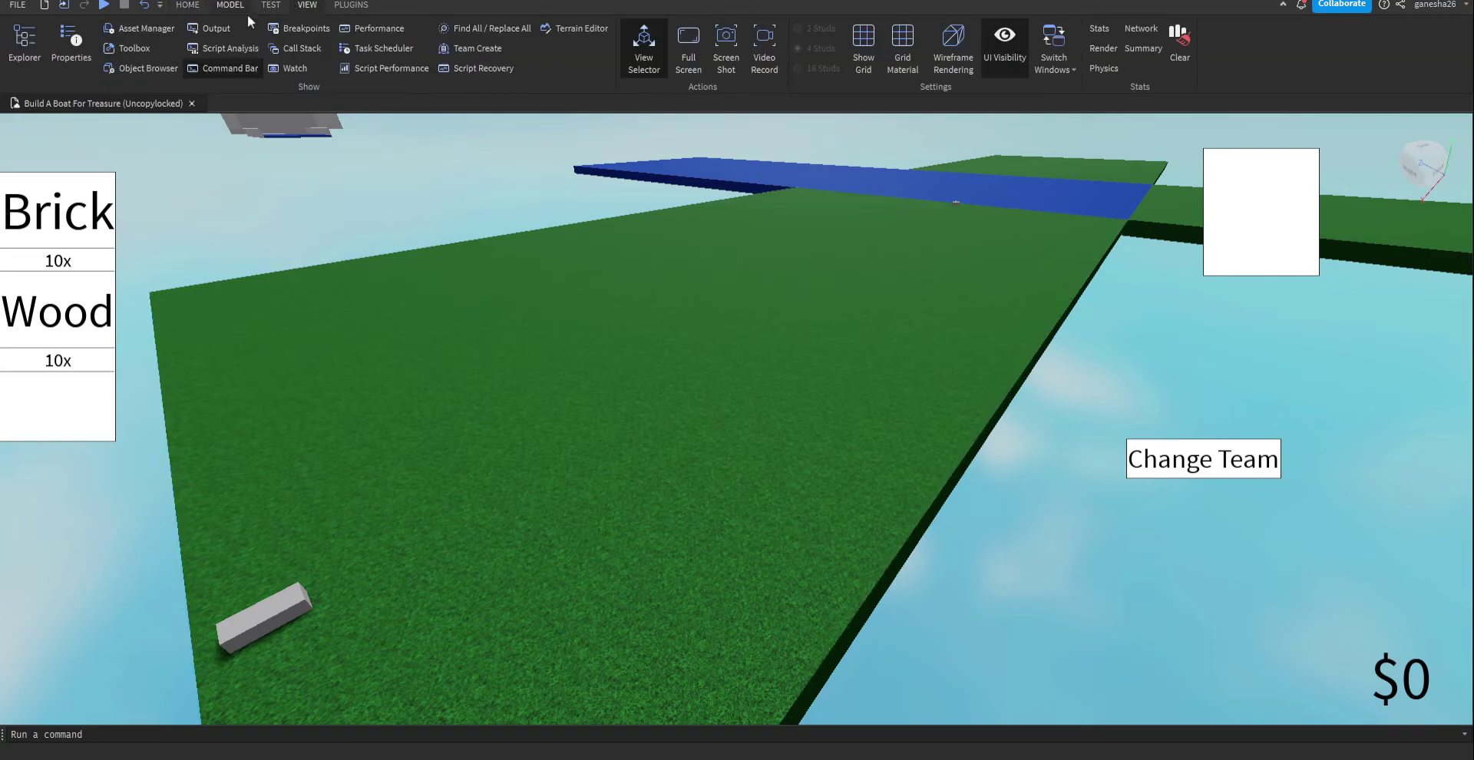
pyautogui.click(68, 53)
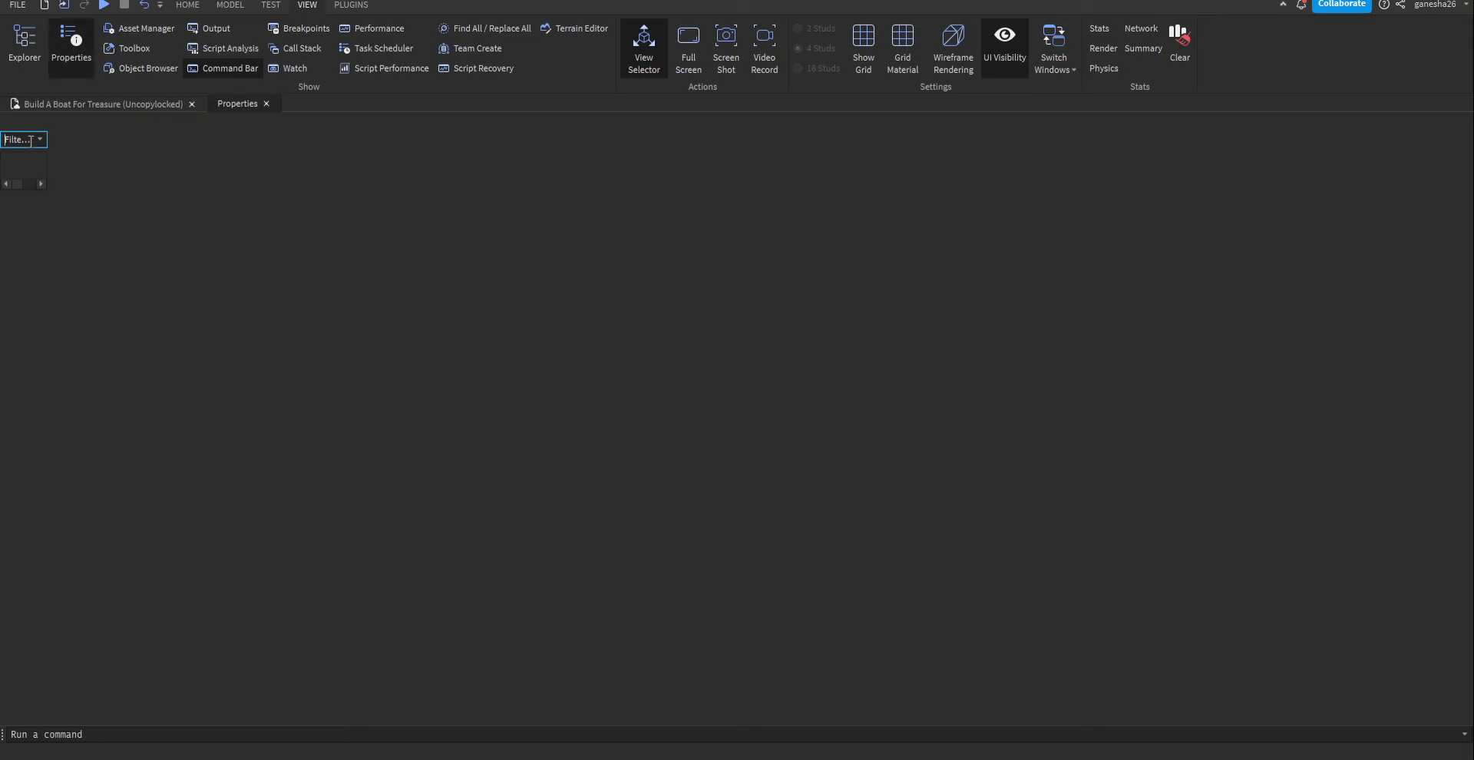
pyautogui.click(266, 104)
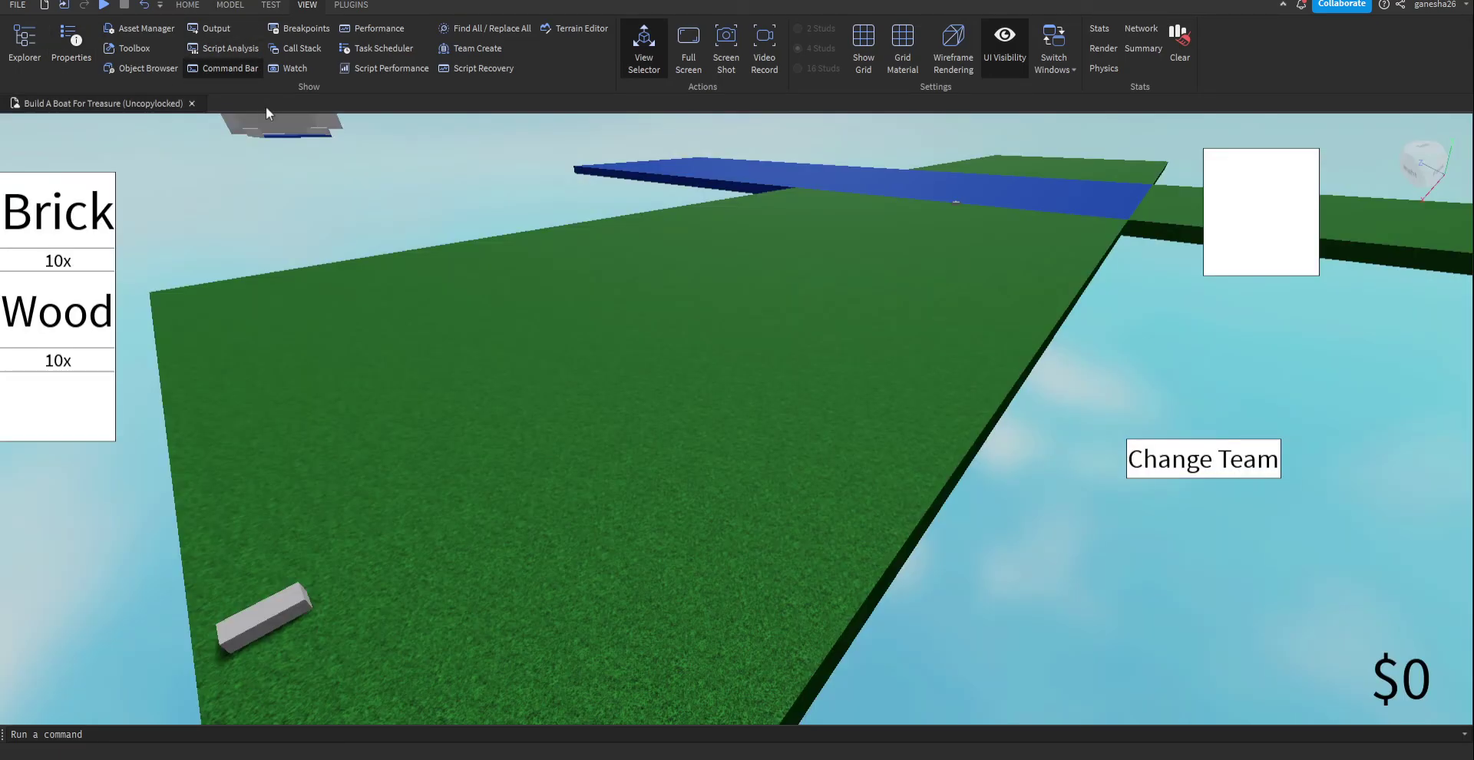